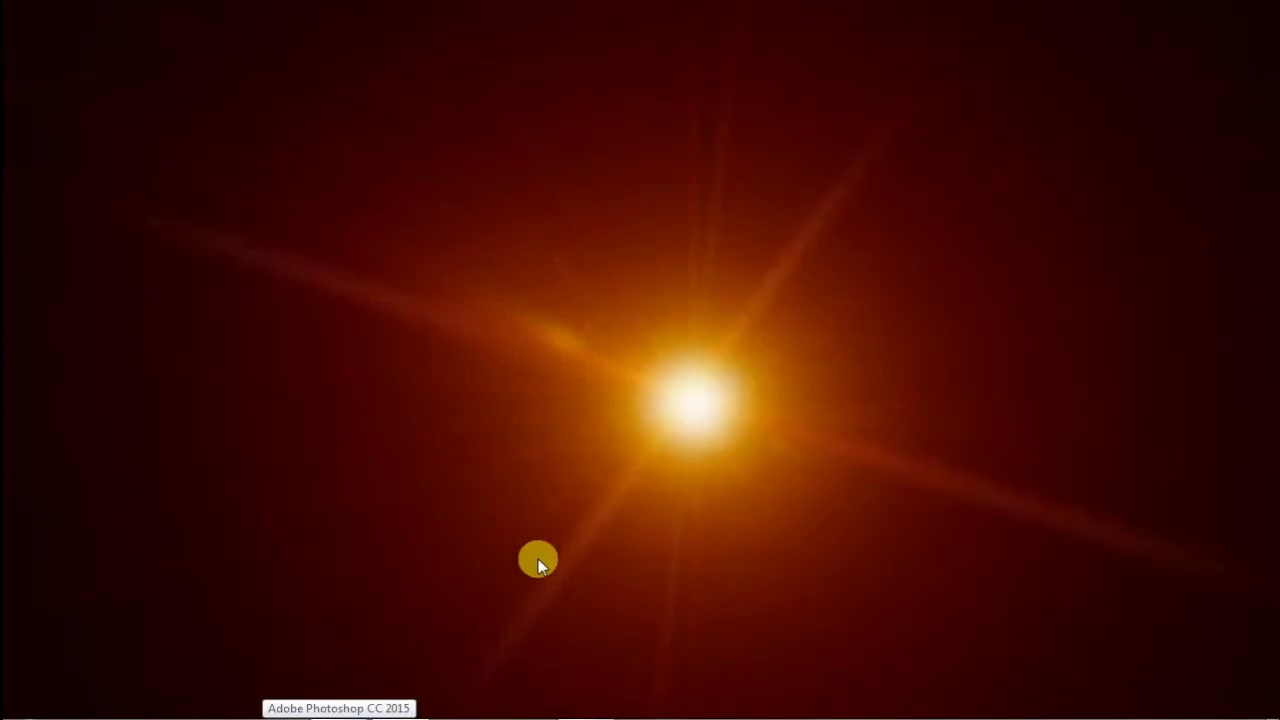
# Step: Refresh the Windows desktop from its right-click menu
pyautogui.rightClick(506, 380)
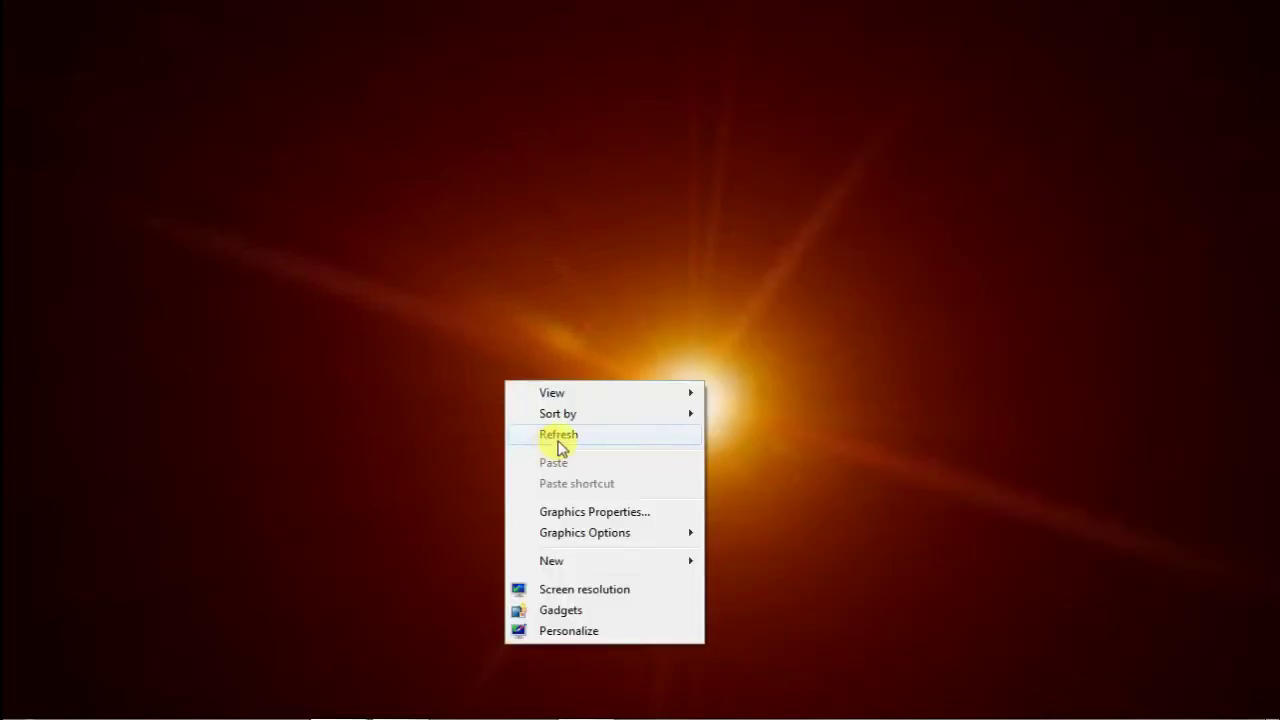
pyautogui.click(559, 440)
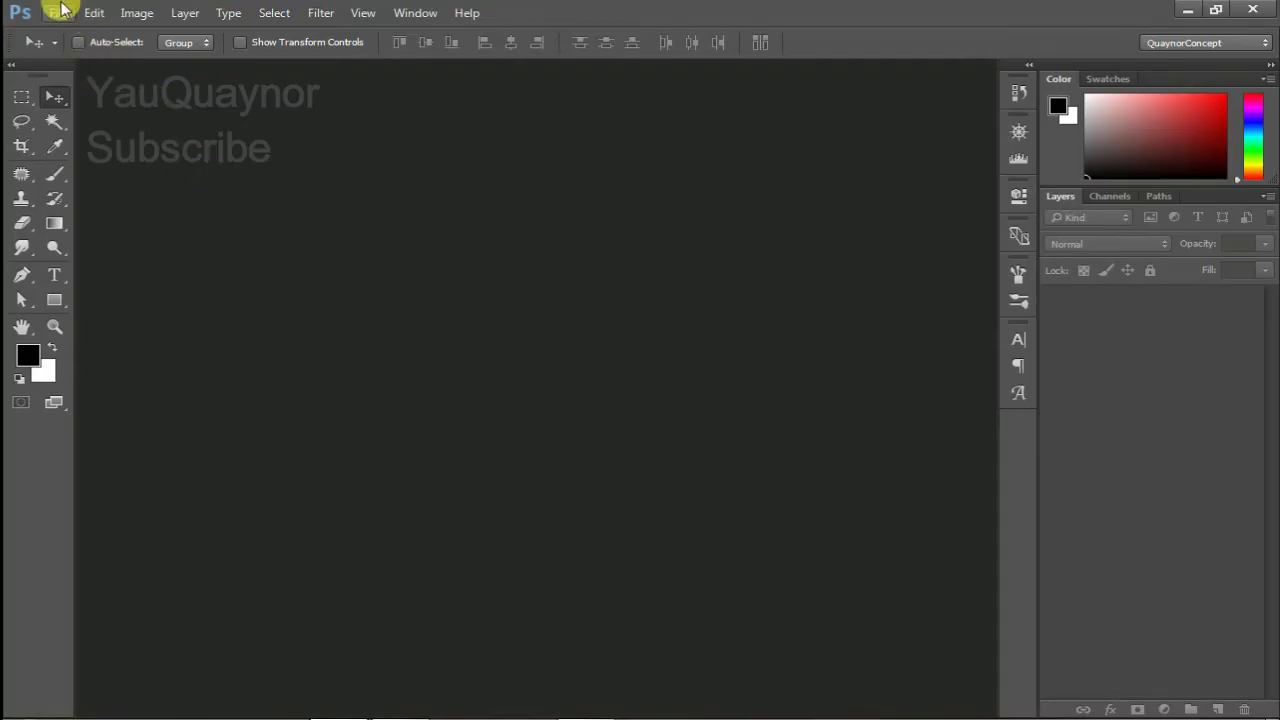
# Step: Create a new 4 × 4 inch document at 300 pixels per inch
pyautogui.click(58, 13)
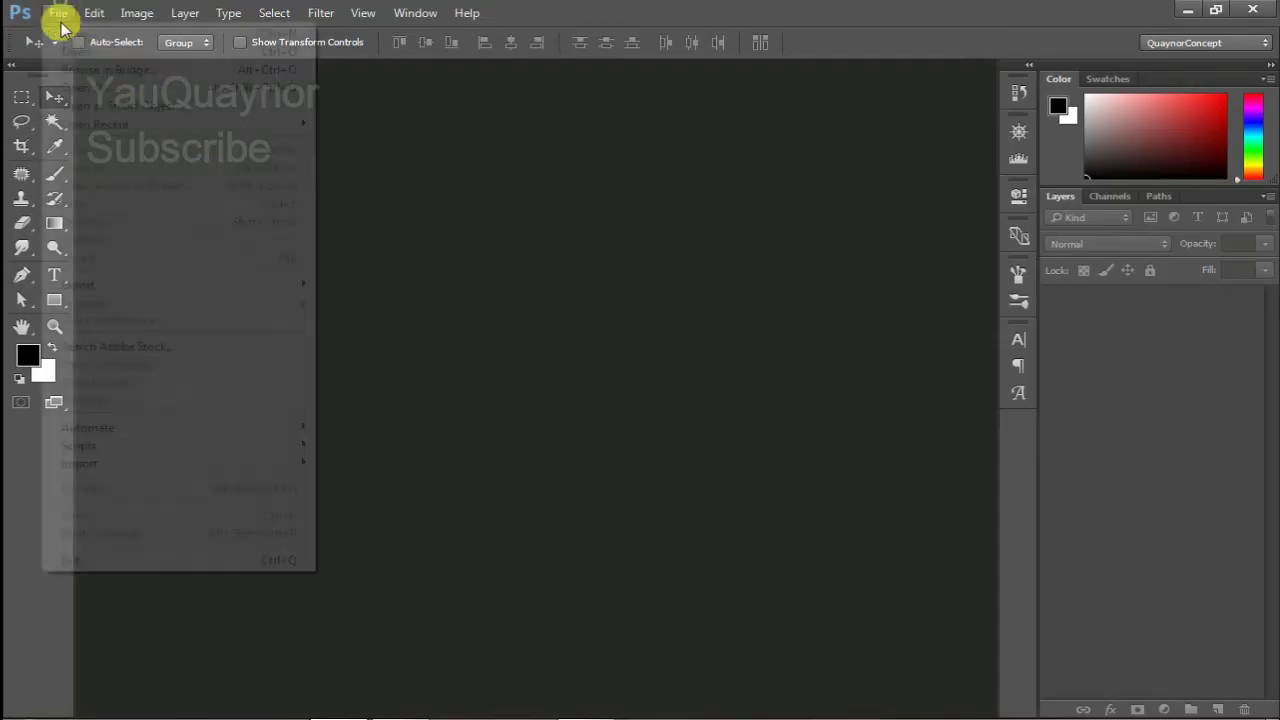
pyautogui.click(80, 36)
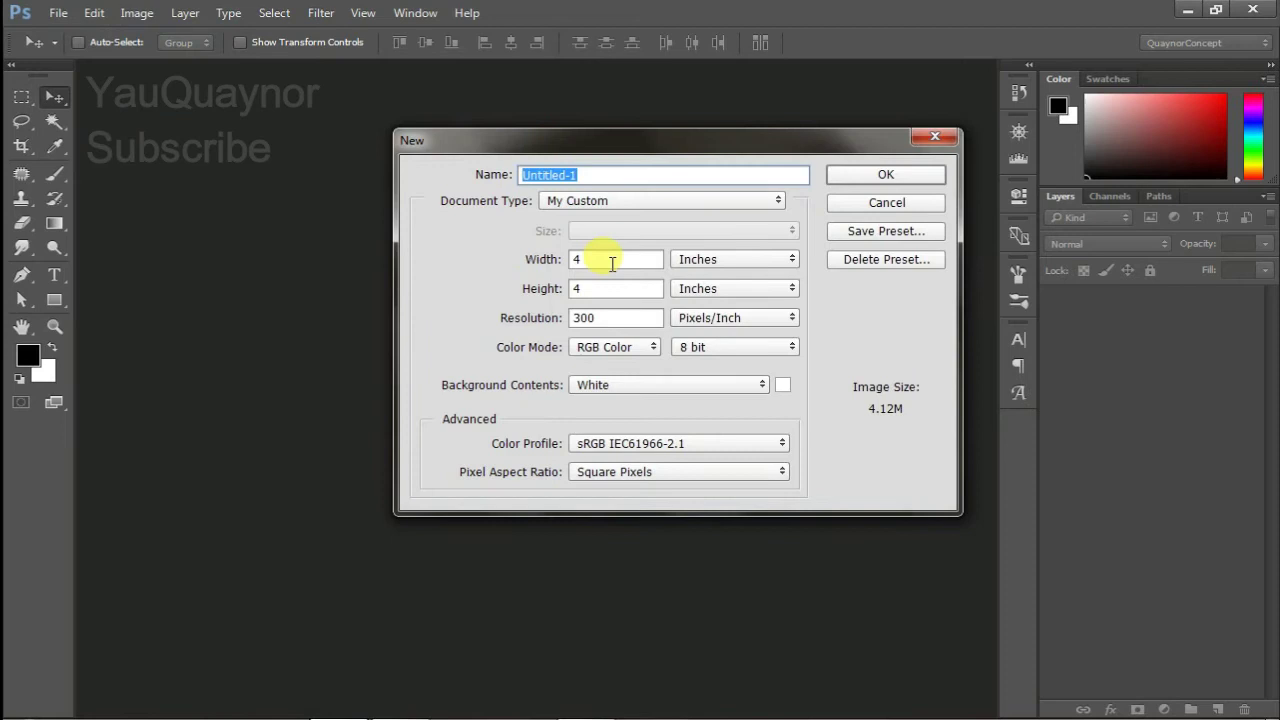
pyautogui.doubleClick(585, 260)
pyautogui.doubleClick(595, 288)
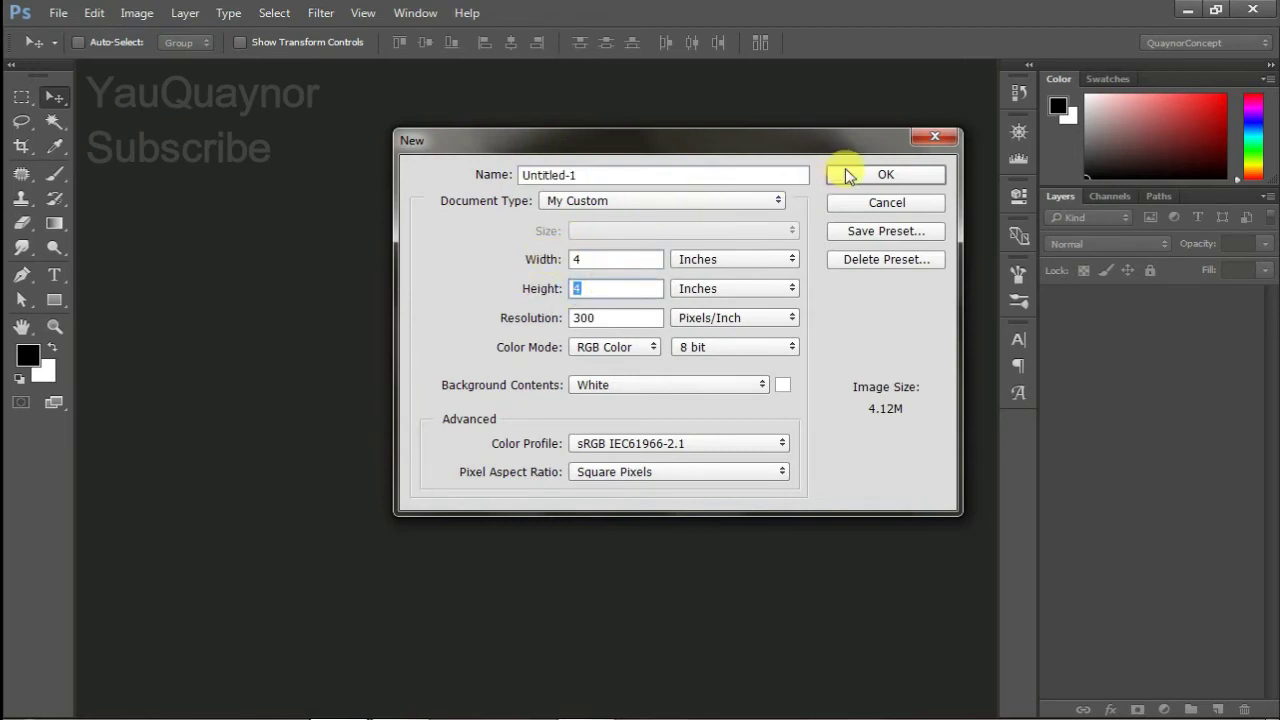
pyautogui.doubleClick(612, 318)
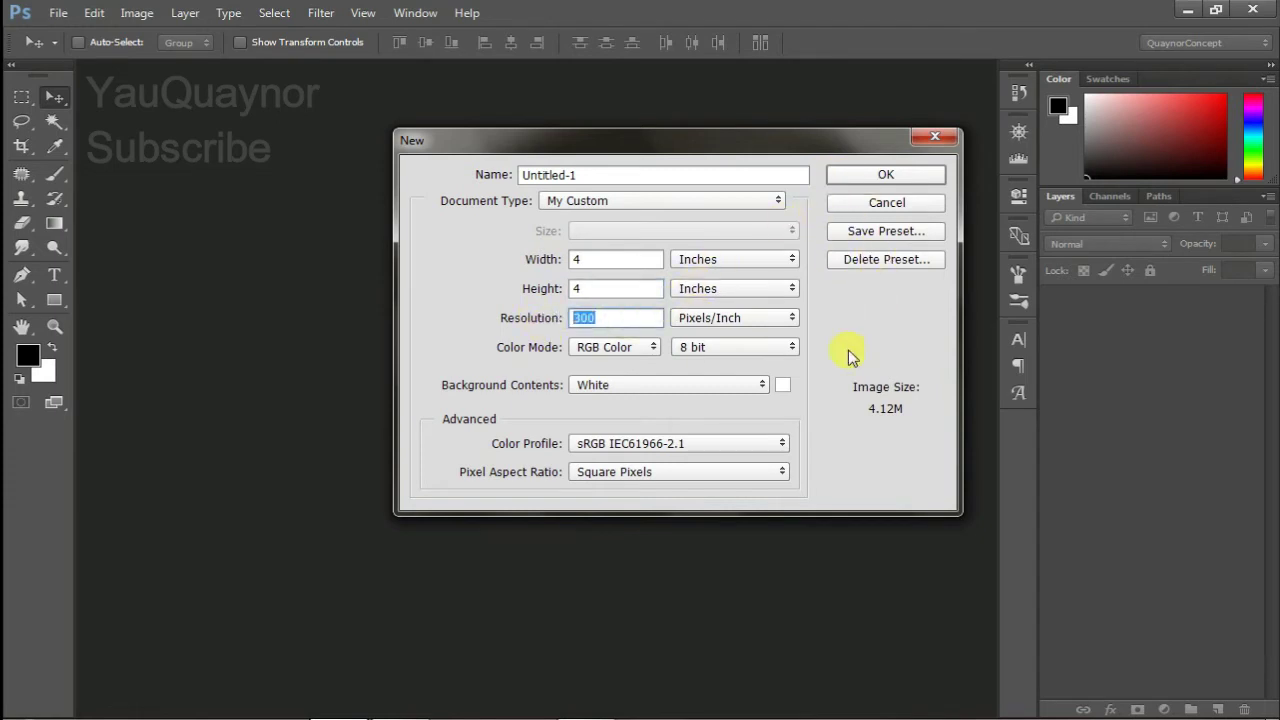
pyautogui.click(886, 175)
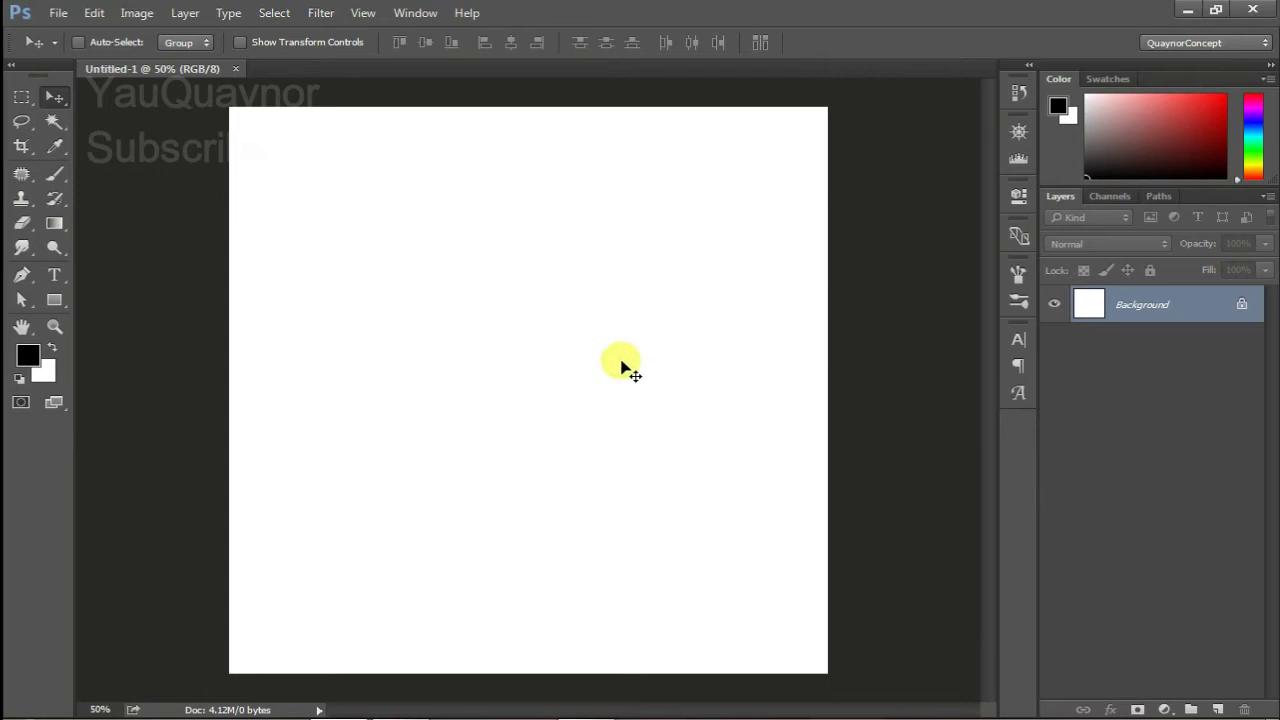
# Step: Add a #e6e6e6 light grey Solid Color fill layer, then return to the Move tool
pyautogui.click(1164, 709)
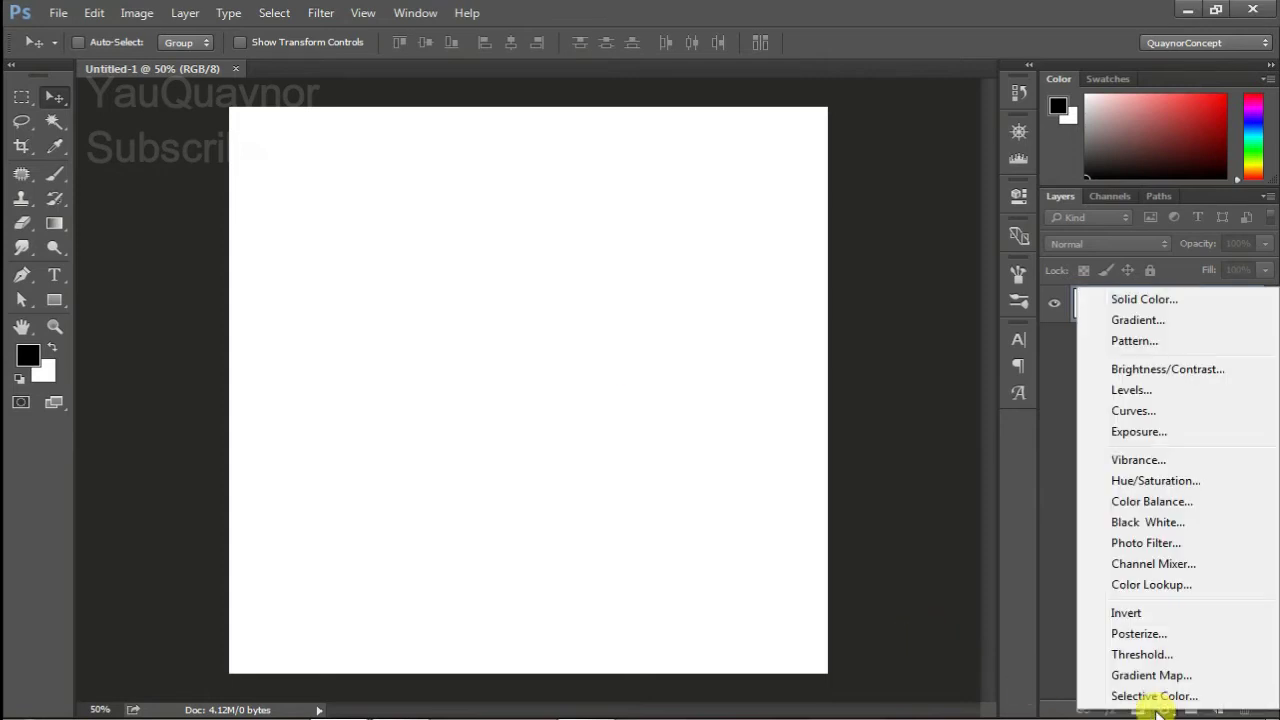
pyautogui.click(1145, 300)
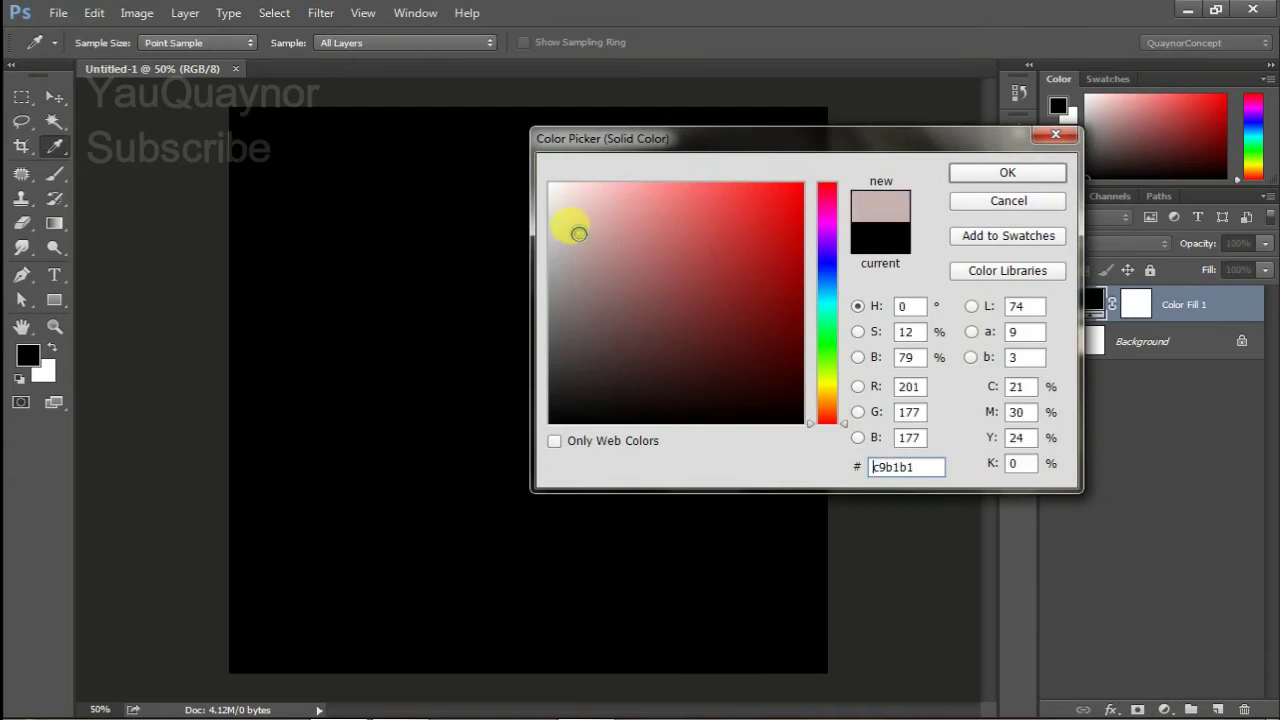
pyautogui.moveTo(580, 234); pyautogui.dragTo(549, 206)
pyautogui.click(927, 466)
pyautogui.moveTo(922, 466); pyautogui.dragTo(878, 467)
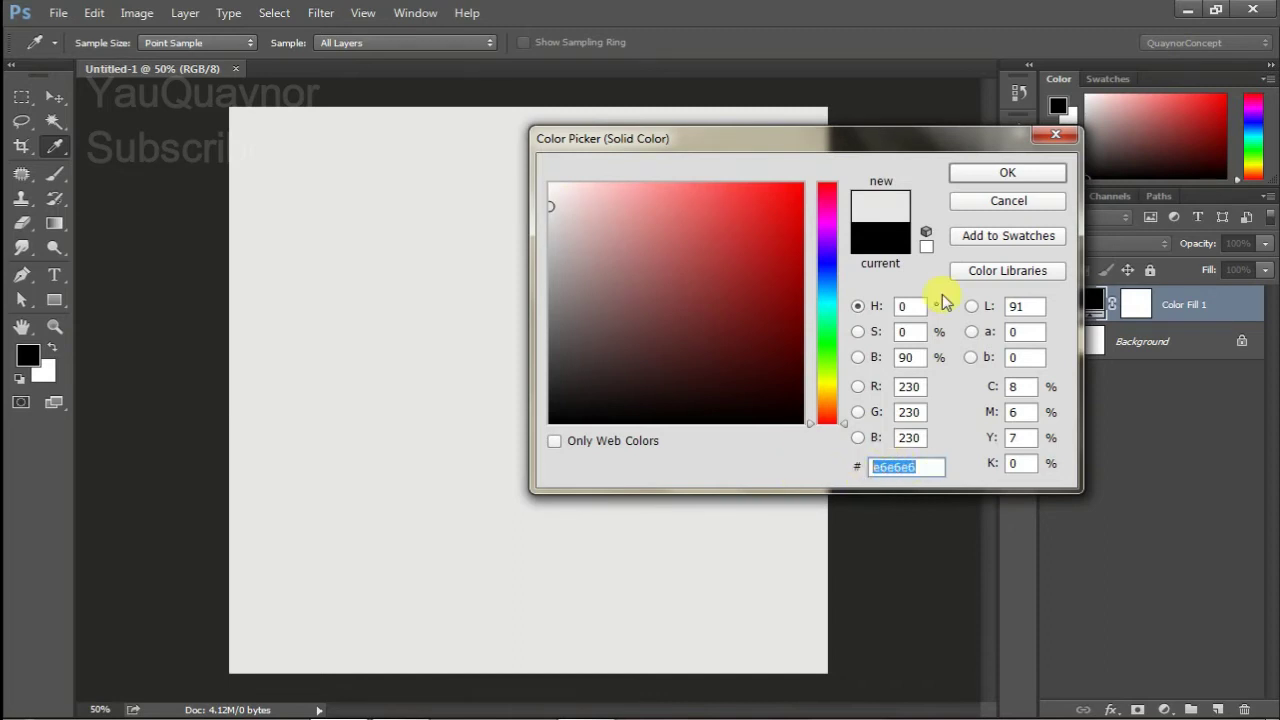
pyautogui.click(980, 173)
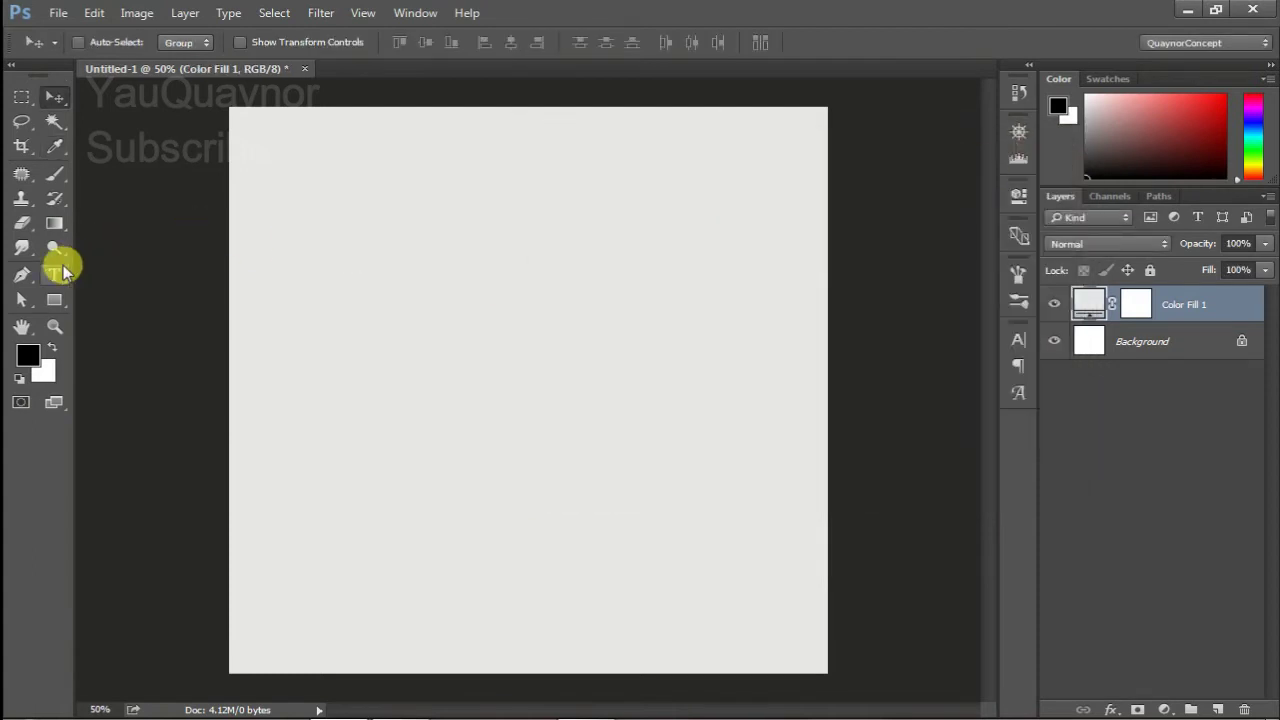
pyautogui.click(63, 272)
pyautogui.click(60, 272)
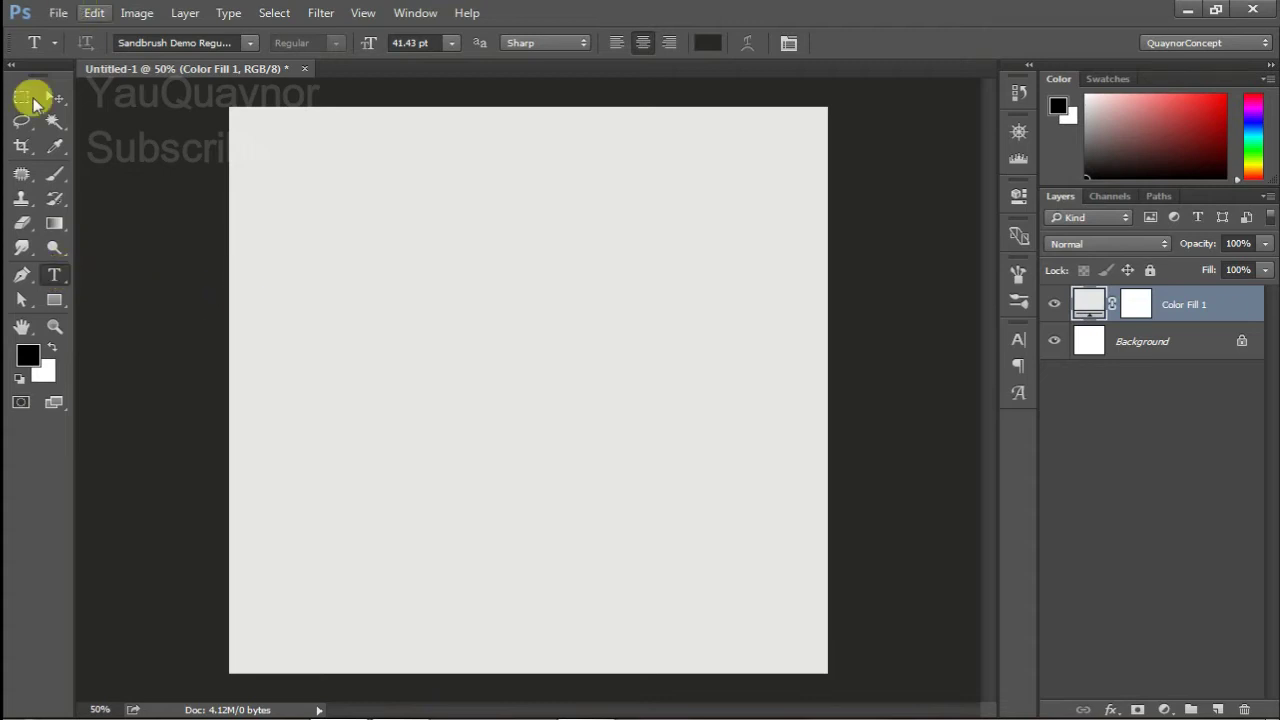
pyautogui.click(52, 96)
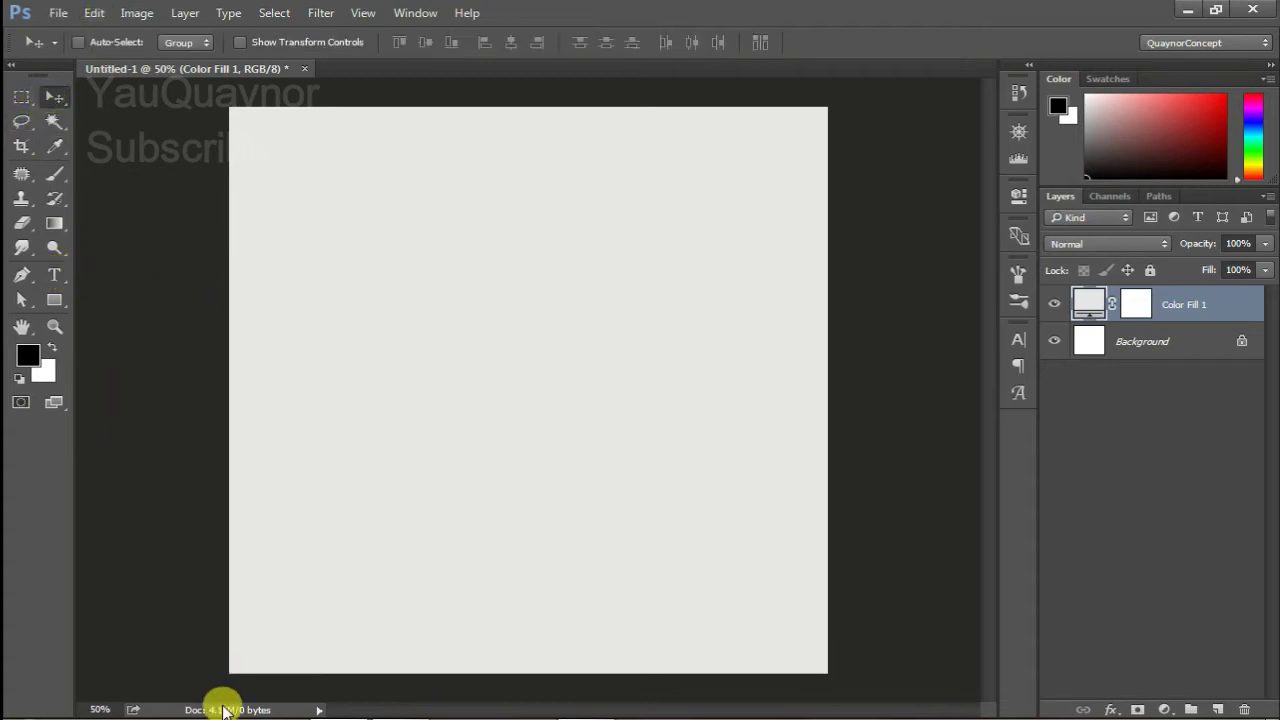
# Step: Drag the LIVE graphic from Desktop > MY NEW PROJECT onto the flyer canvas
pyautogui.click(153, 719)
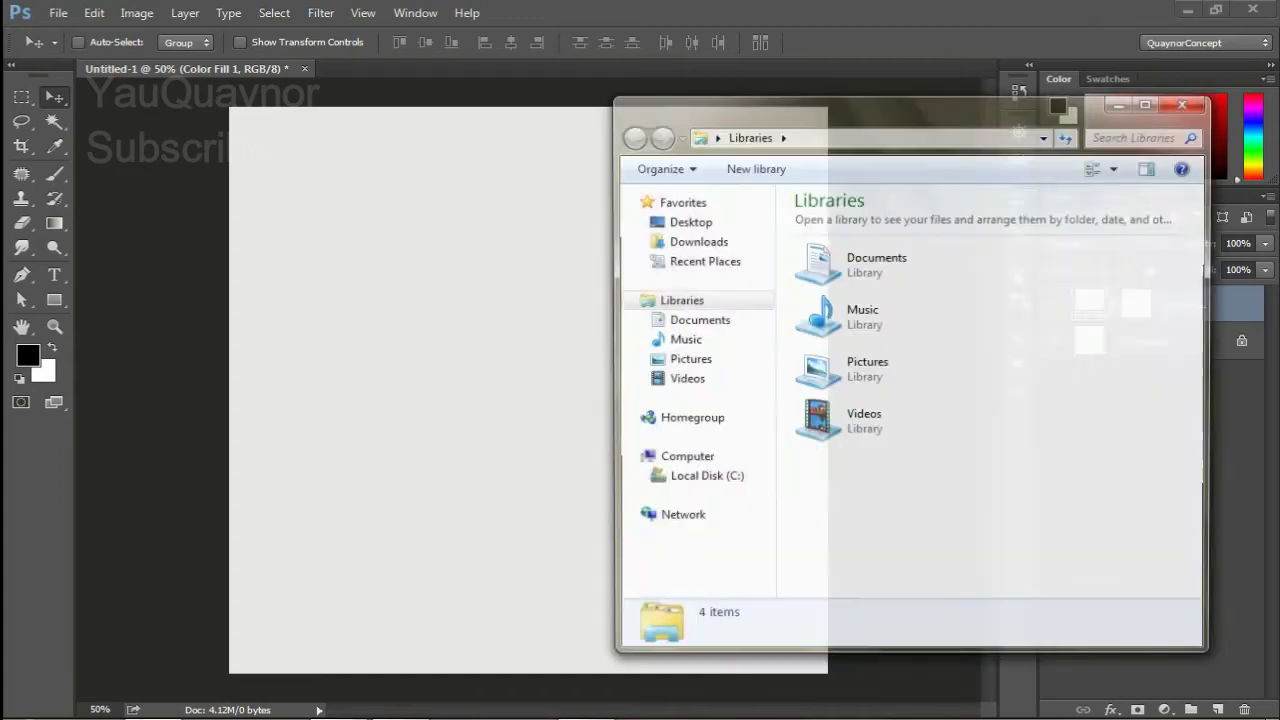
pyautogui.moveTo(679, 201)
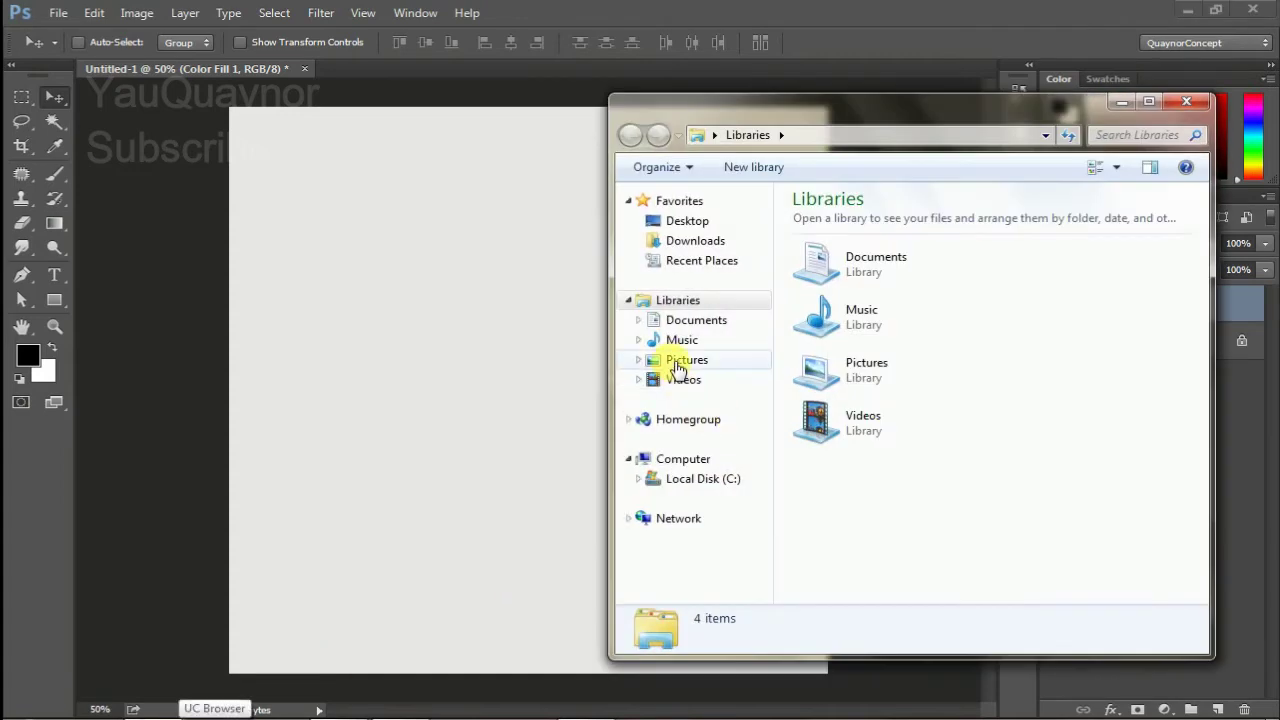
pyautogui.click(677, 220)
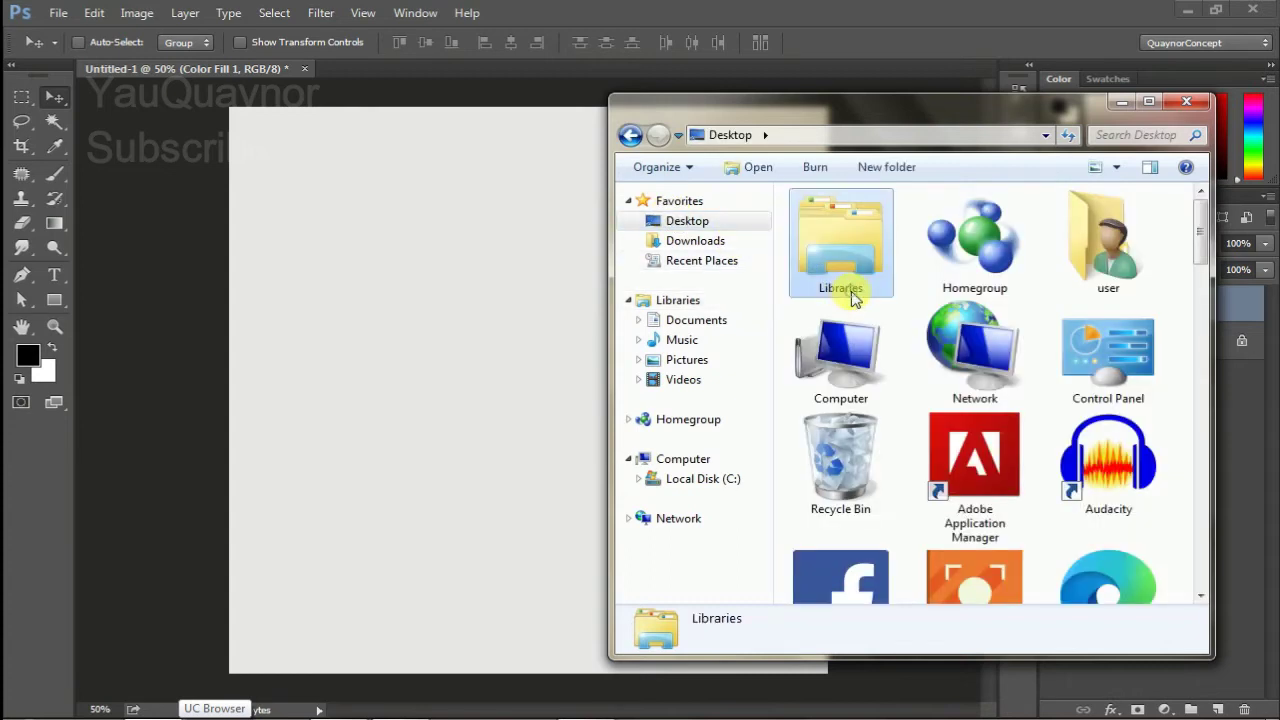
pyautogui.scroll(-3, 849, 292)
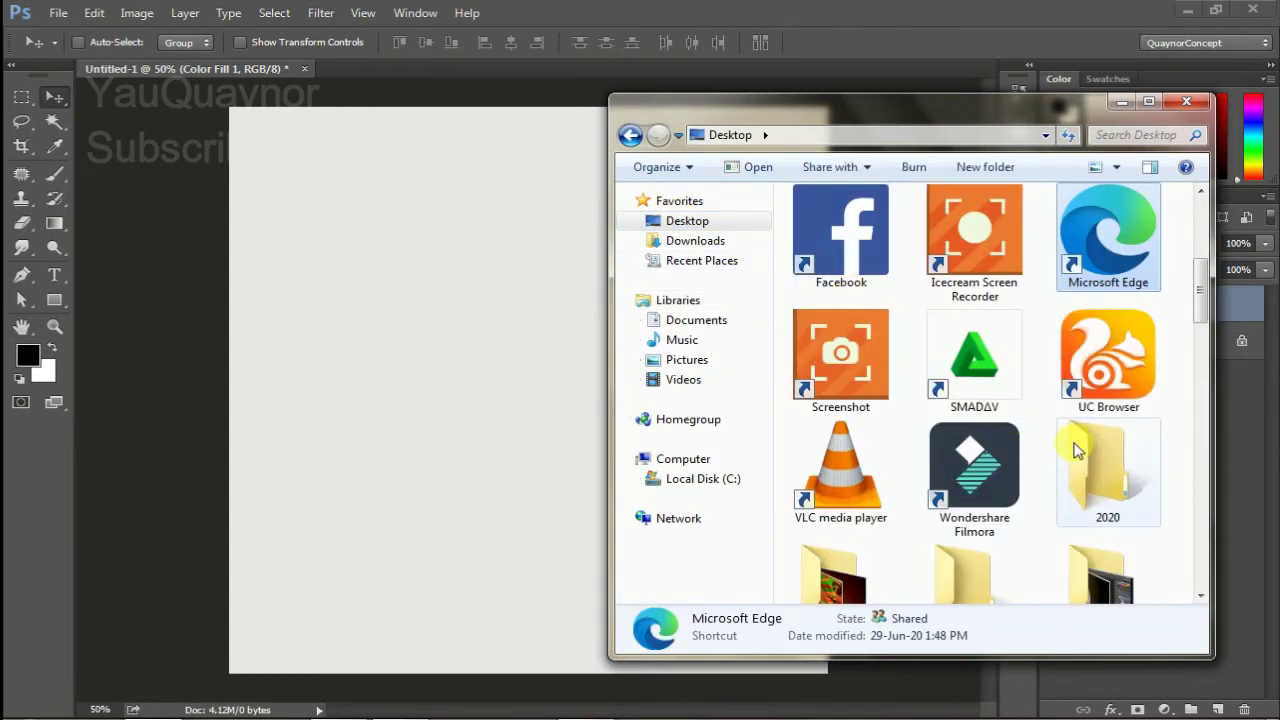
pyautogui.write('my')
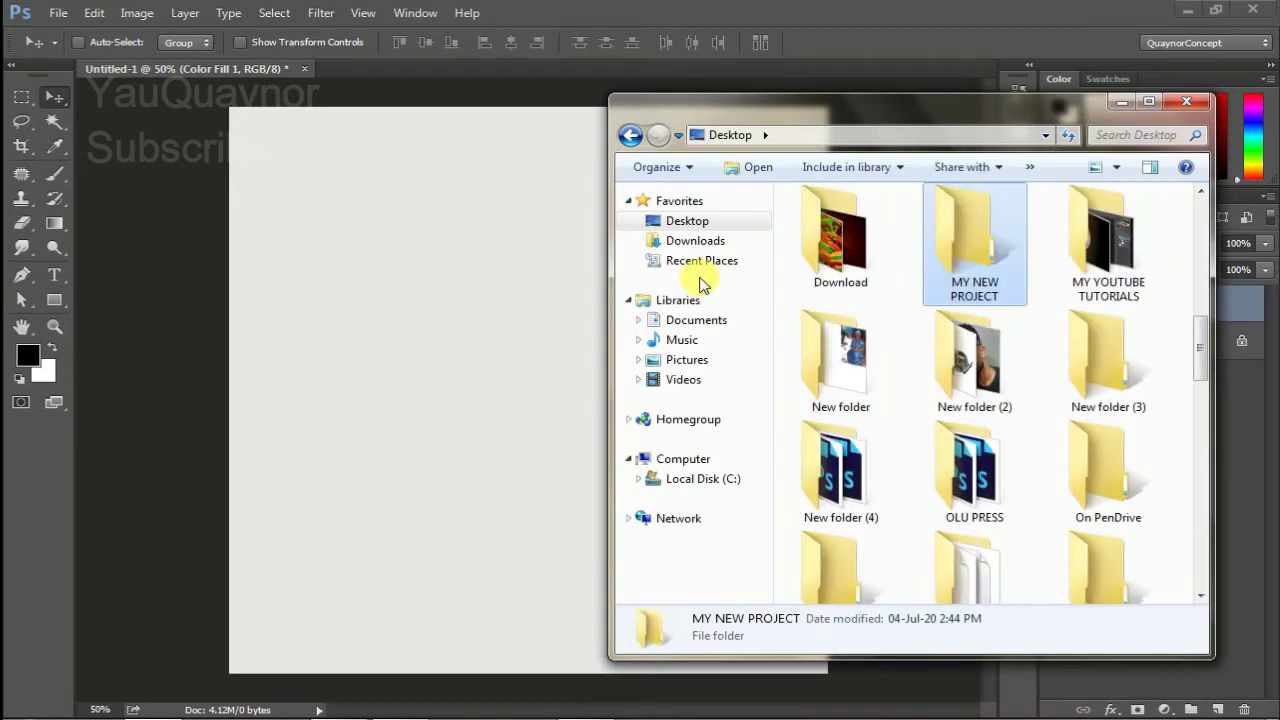
pyautogui.press('Return')
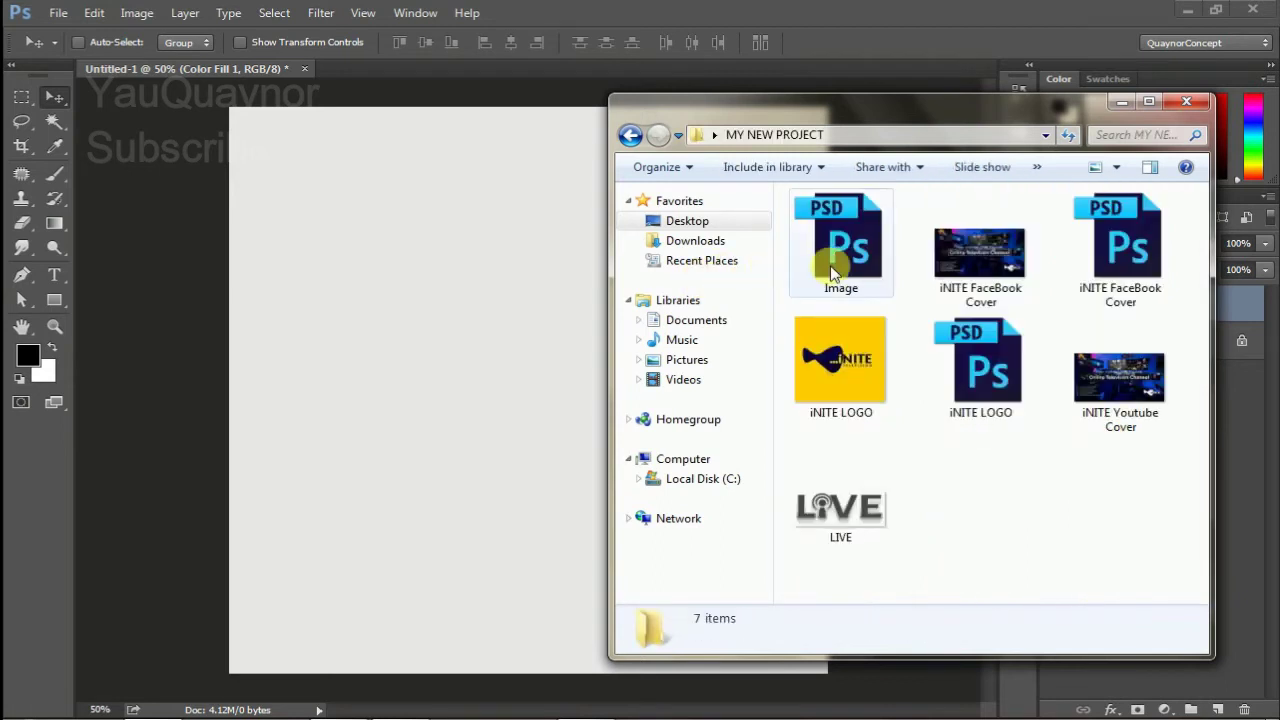
pyautogui.click(830, 265)
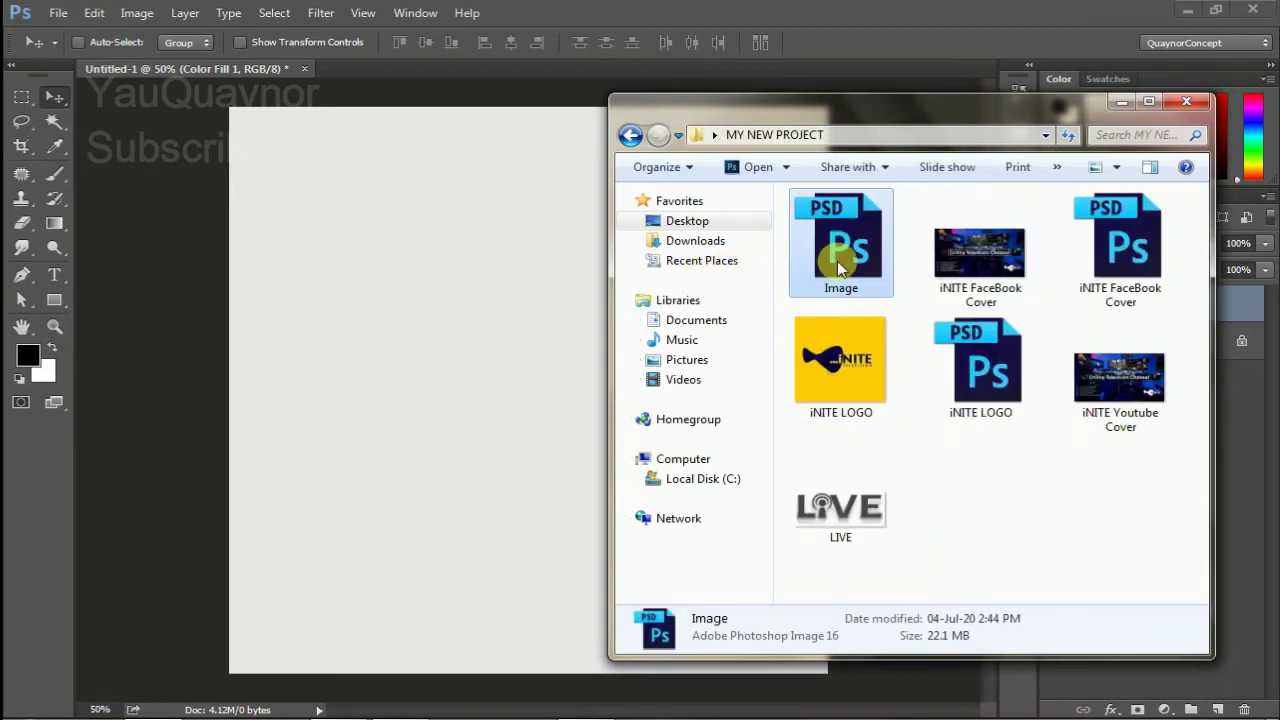
pyautogui.moveTo(861, 510); pyautogui.dragTo(459, 395)
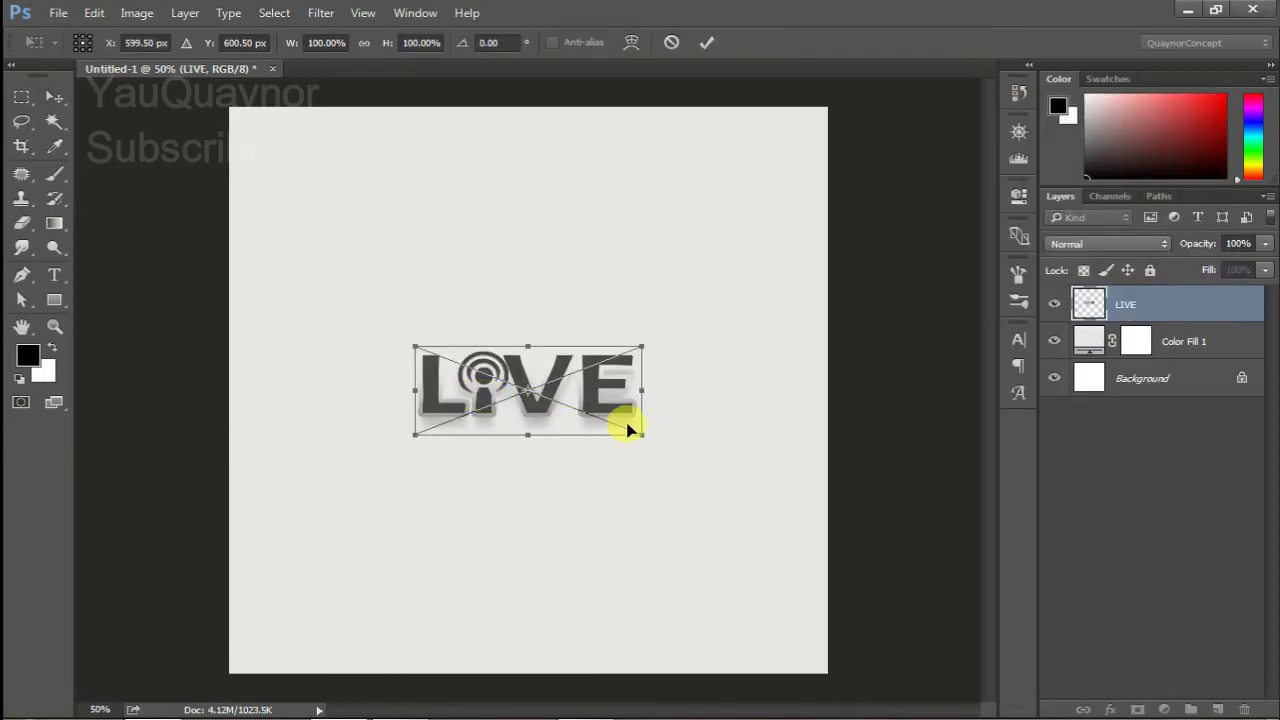
# Step: Scale the LIVE graphic to about two-thirds and move it to the upper left
pyautogui.moveTo(636, 435); pyautogui.dragTo(563, 398)
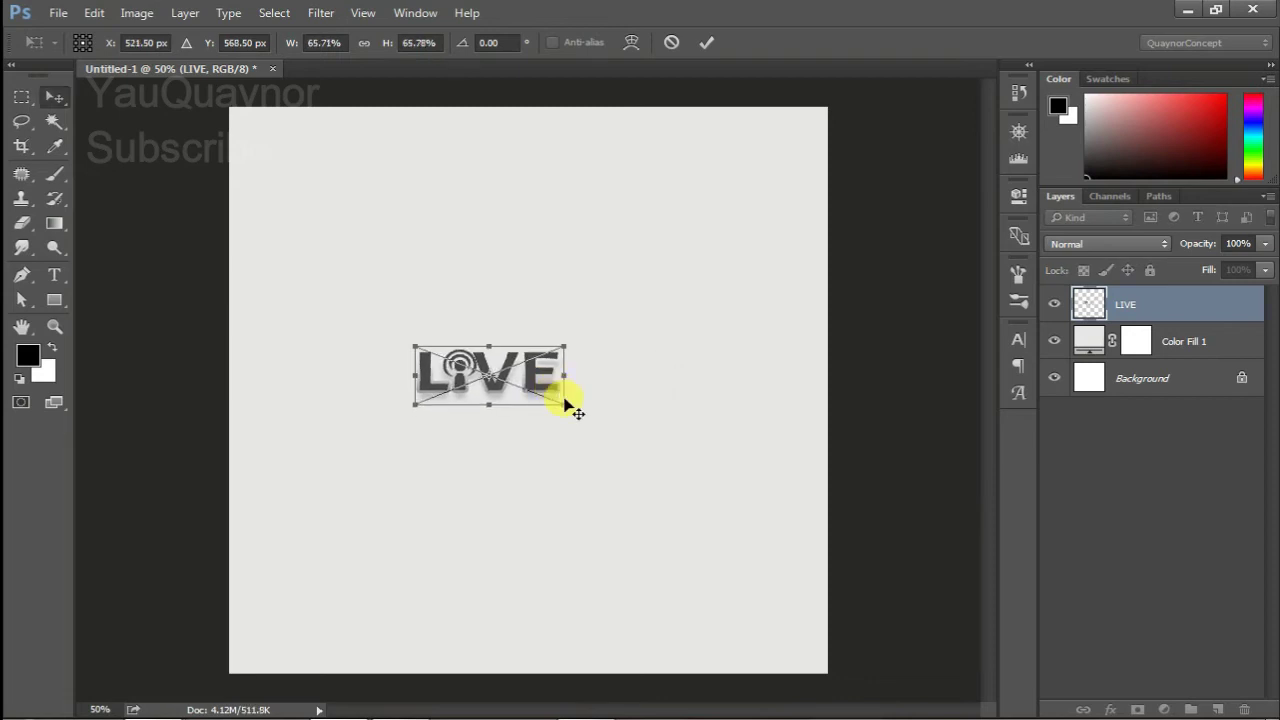
pyautogui.press('Return')
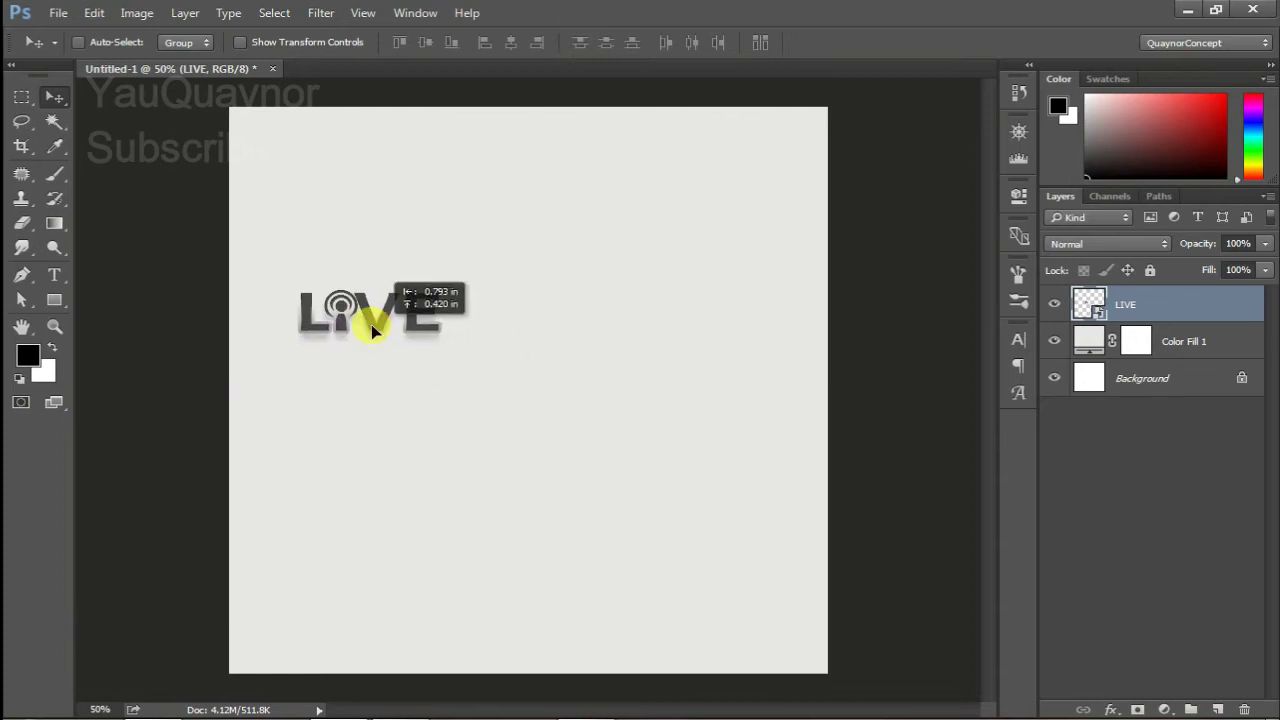
pyautogui.moveTo(484, 385); pyautogui.dragTo(371, 341)
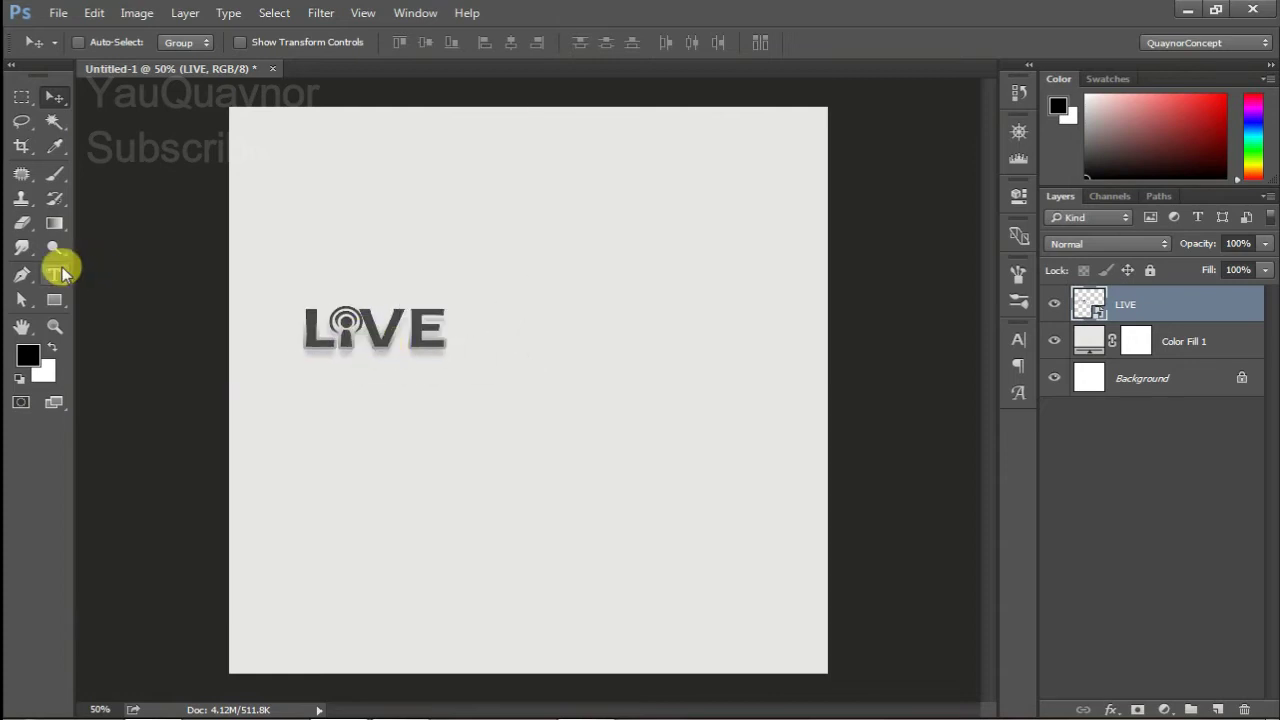
pyautogui.click(57, 272)
# Step: Add a 'Join Us' text layer above the LIVE graphic
pyautogui.click(363, 203)
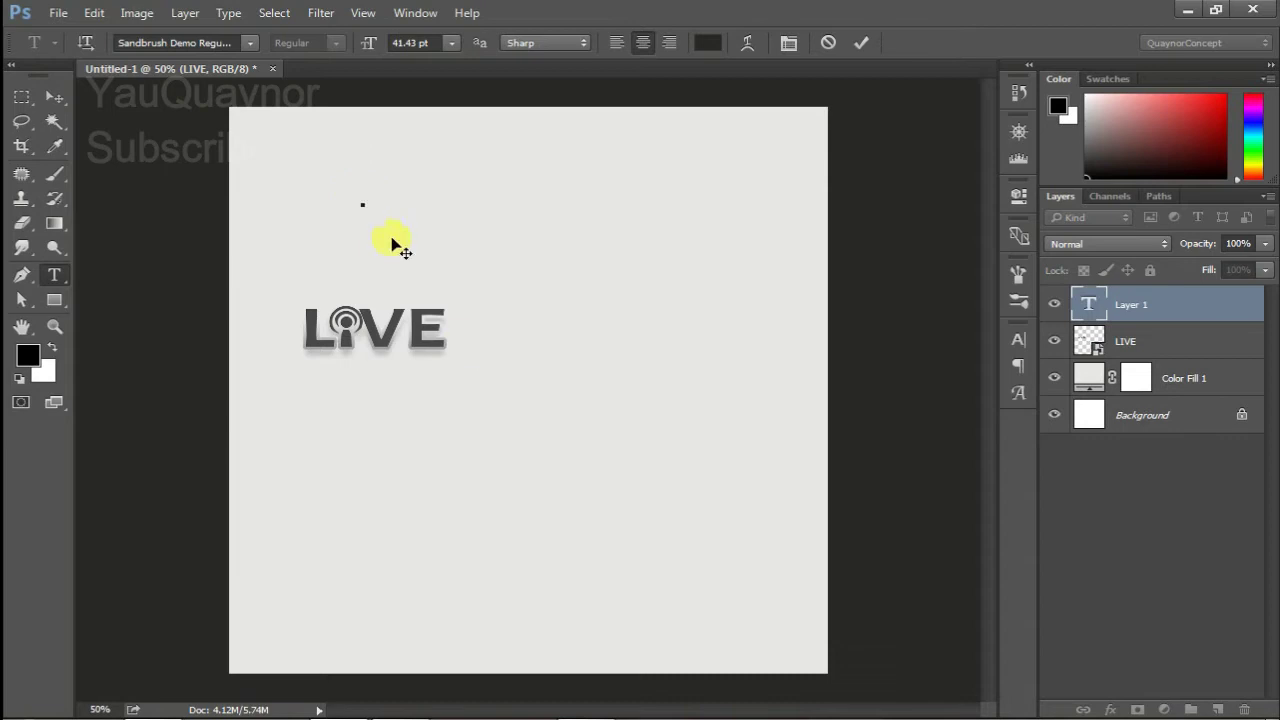
pyautogui.write('Join U')
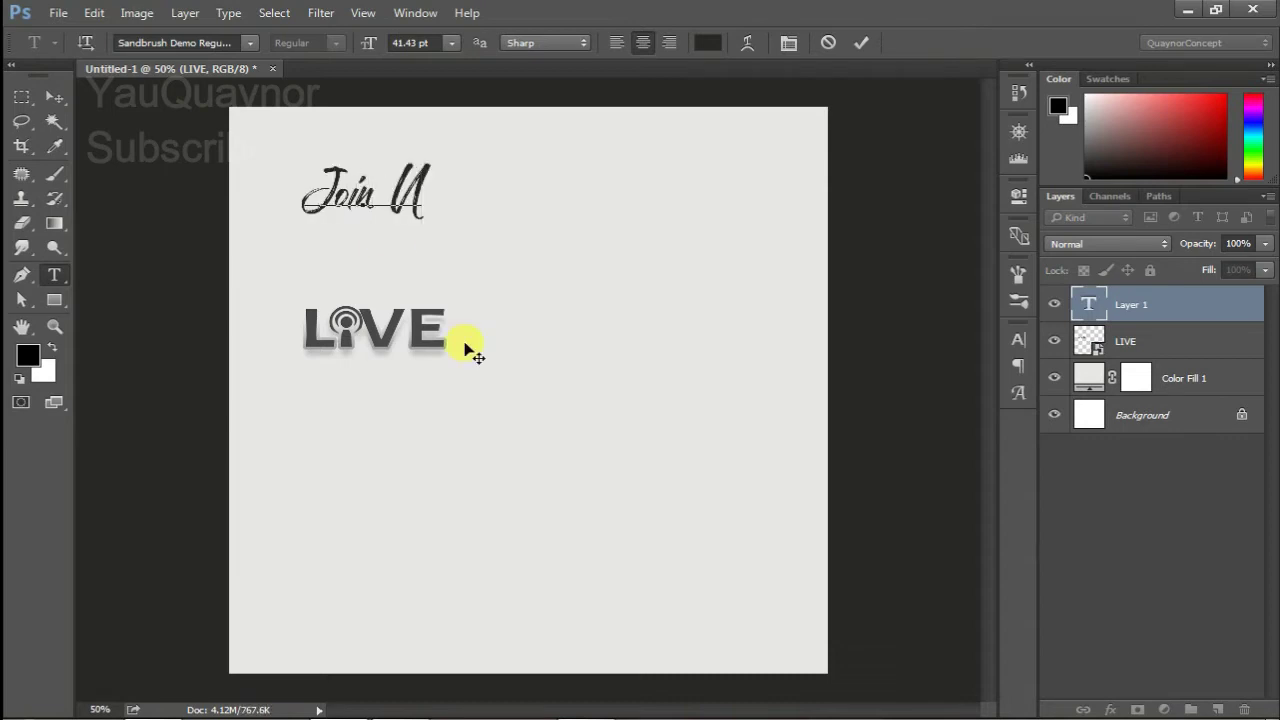
pyautogui.write('s')
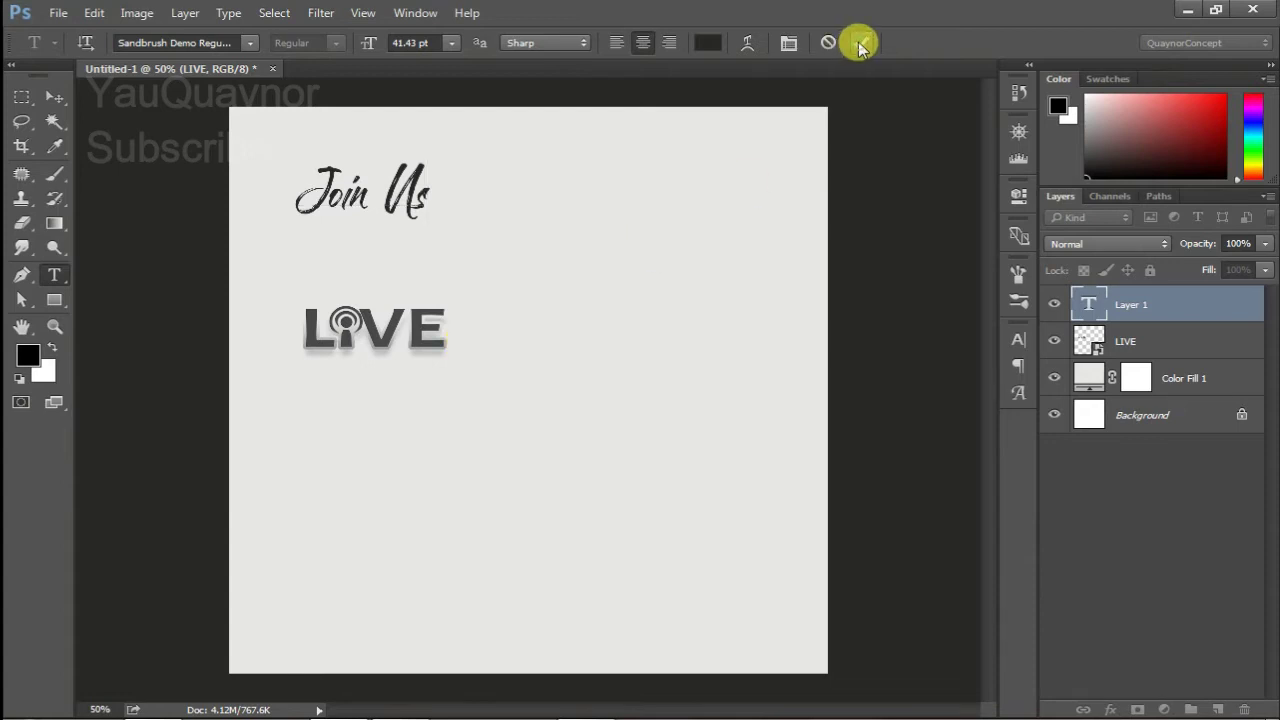
pyautogui.click(860, 43)
pyautogui.press('v')
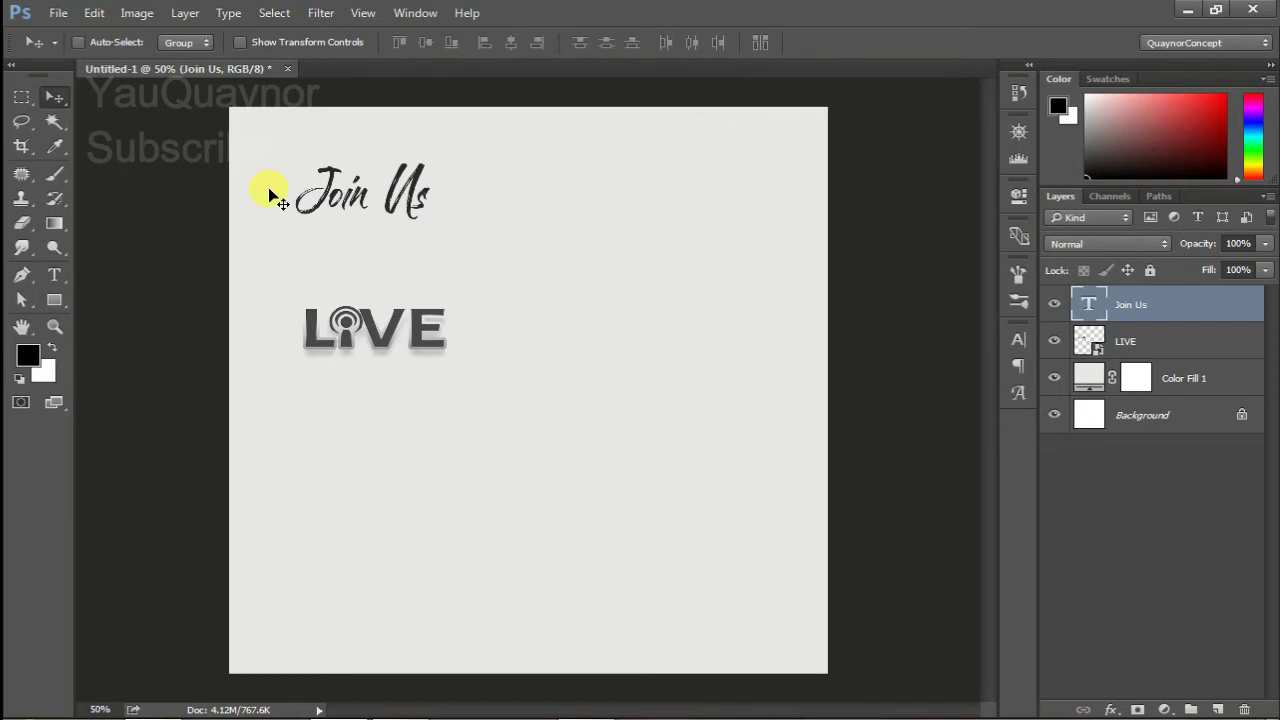
# Step: Enlarge 'Join Us' to about 184% and position it just above LIVE
pyautogui.hotkey('ctrl', 't')
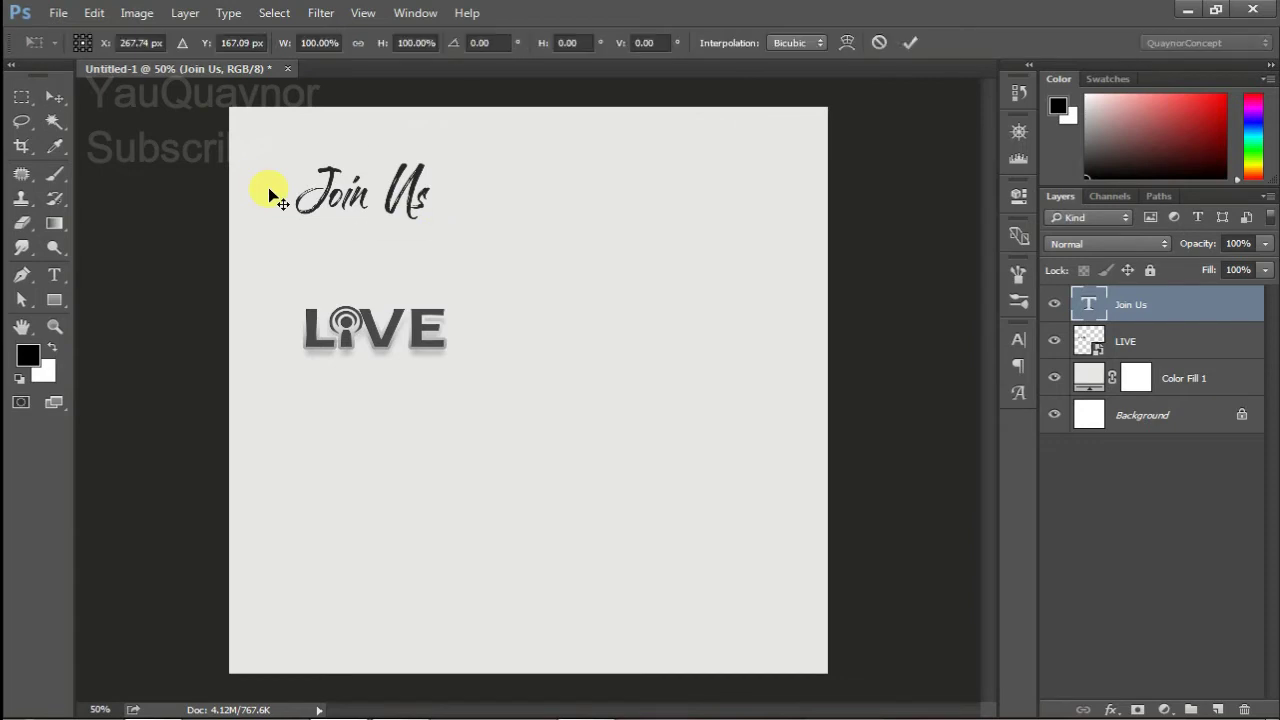
pyautogui.moveTo(429, 229); pyautogui.dragTo(484, 268)
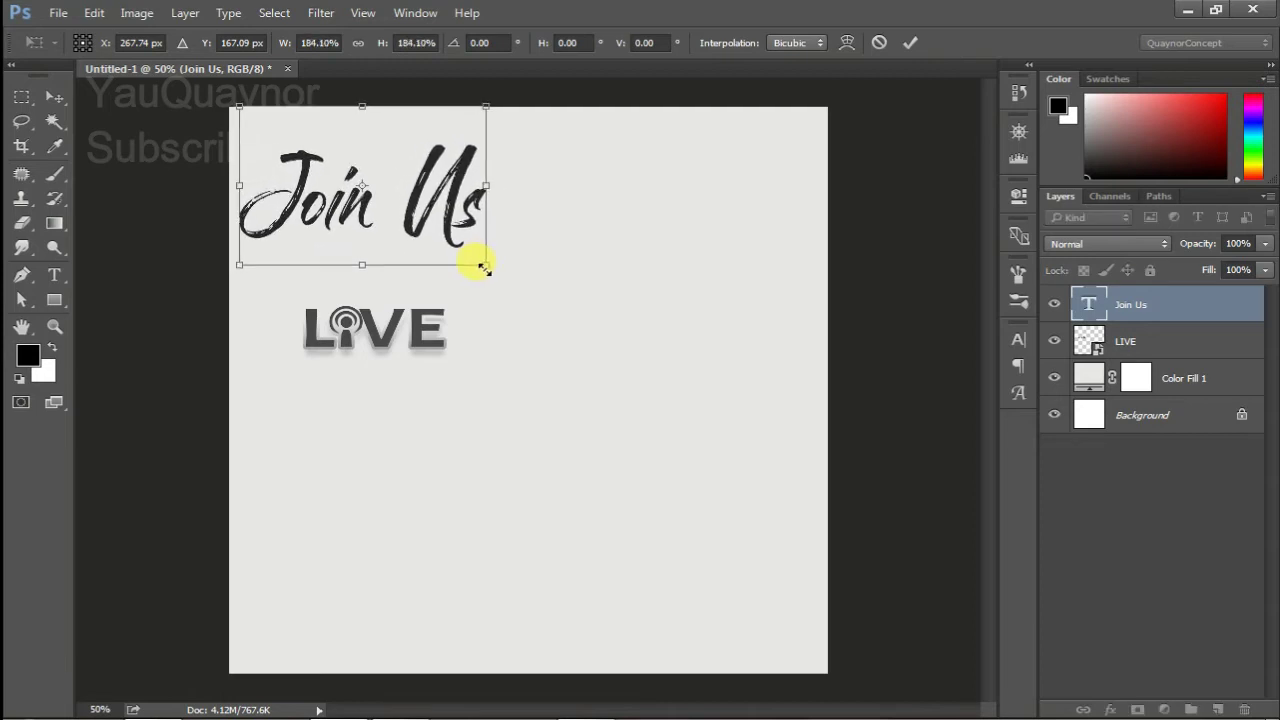
pyautogui.press('Return')
pyautogui.moveTo(413, 218); pyautogui.dragTo(419, 271)
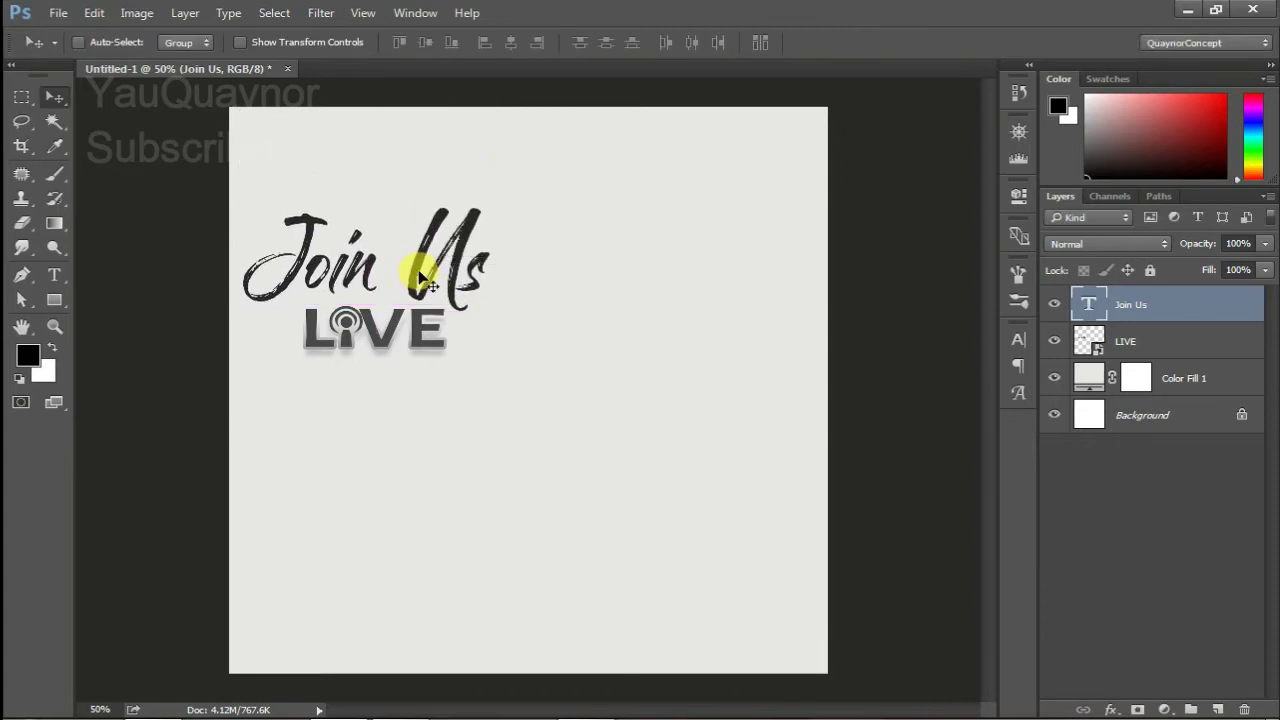
pyautogui.keyDown('ctrl'); pyautogui.click(420, 330); pyautogui.keyUp('ctrl')
# Step: Nudge LIVE left under Join Us and add an 'in' text layer below it
pyautogui.moveTo(420, 330); pyautogui.dragTo(393, 328)
pyautogui.press('t')
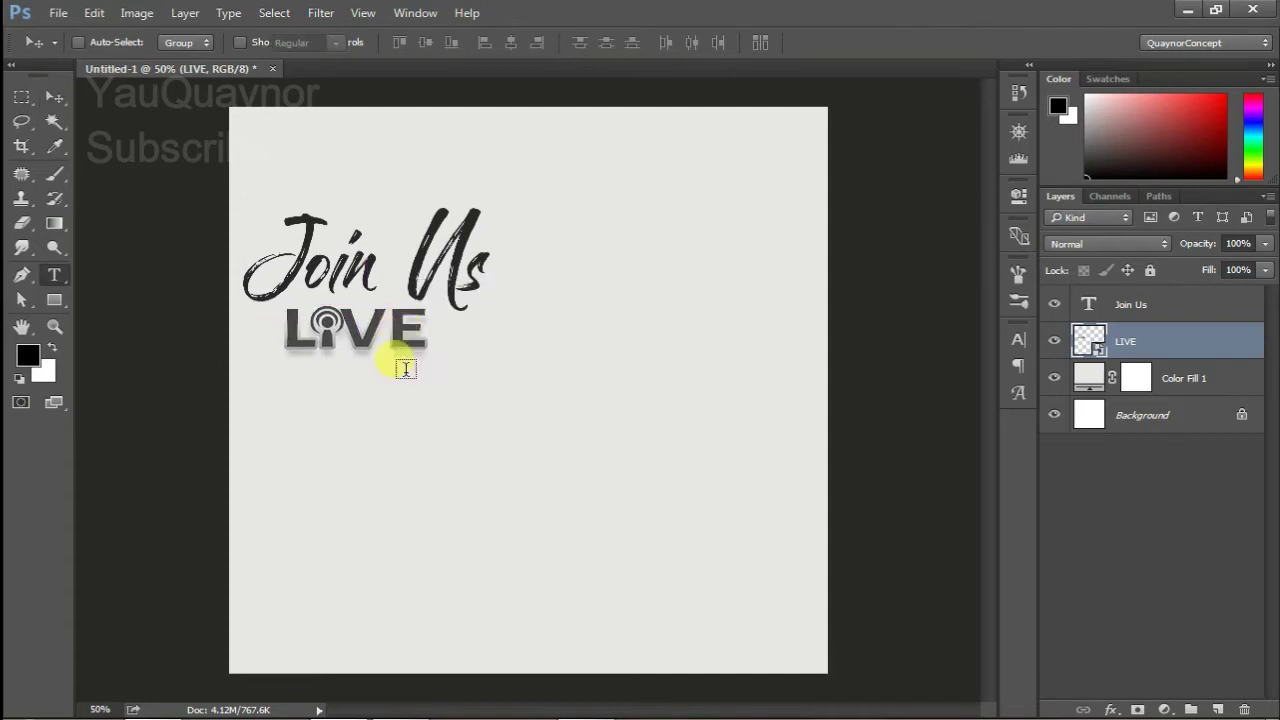
pyautogui.click(447, 433)
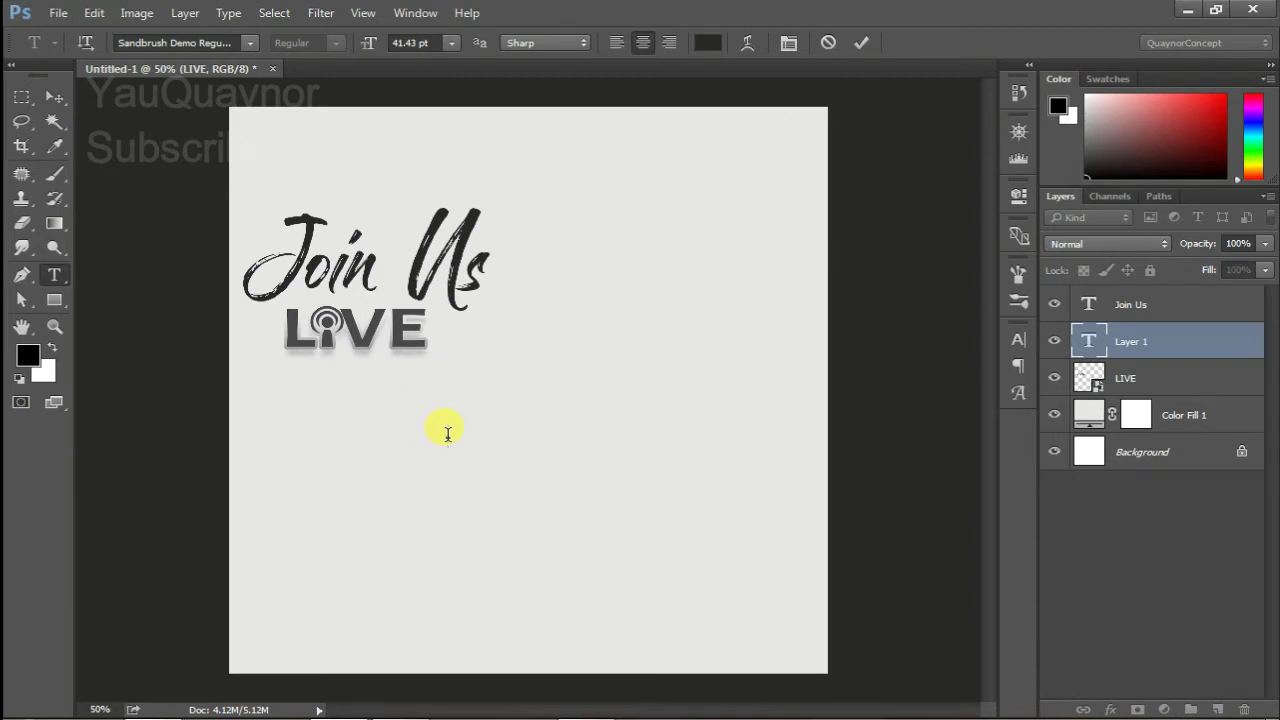
pyautogui.hotkey('ctrl', 'a')
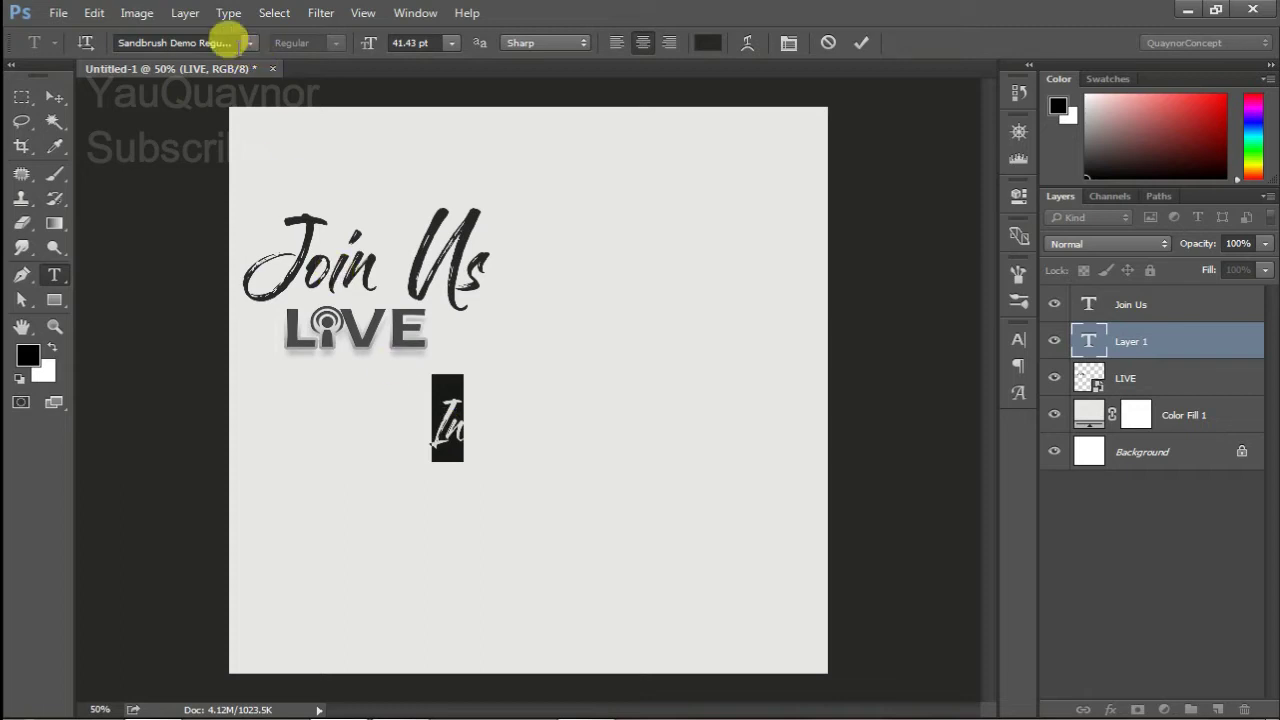
# Step: Set the 'in' text to Arial Rounded at 24.43 pt
pyautogui.click(230, 42)
pyautogui.write('a')
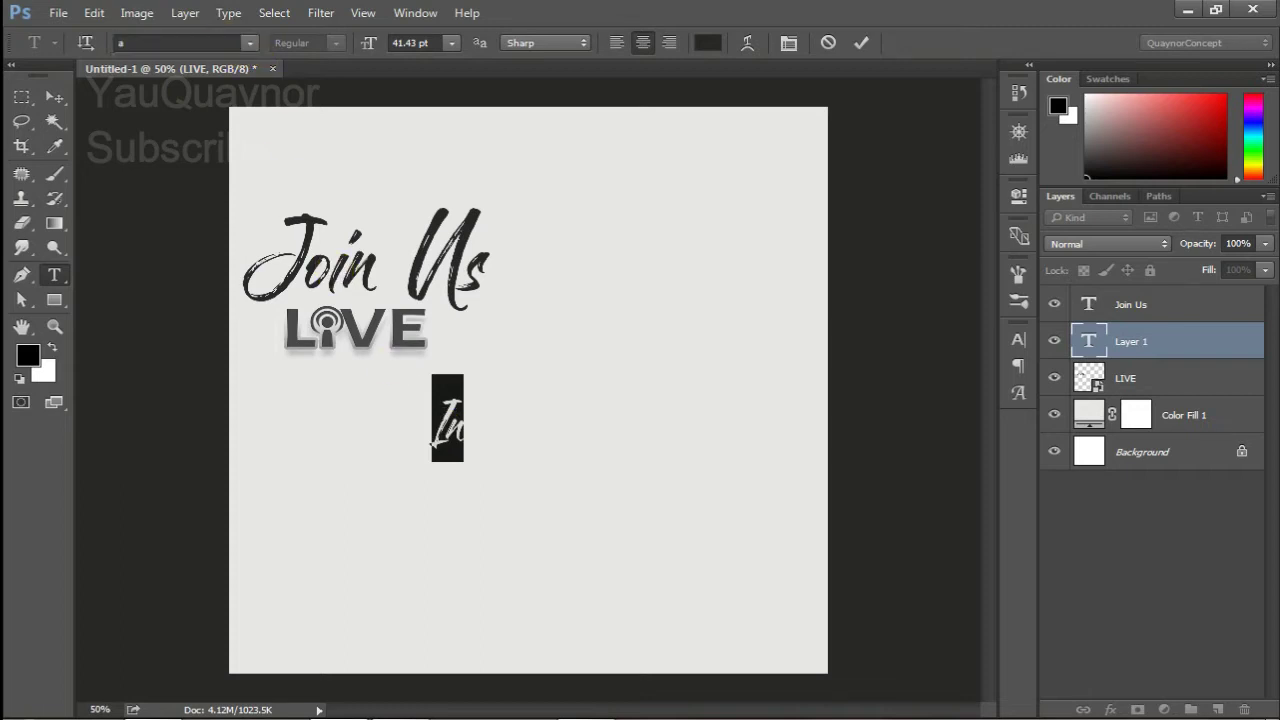
pyautogui.write('rial')
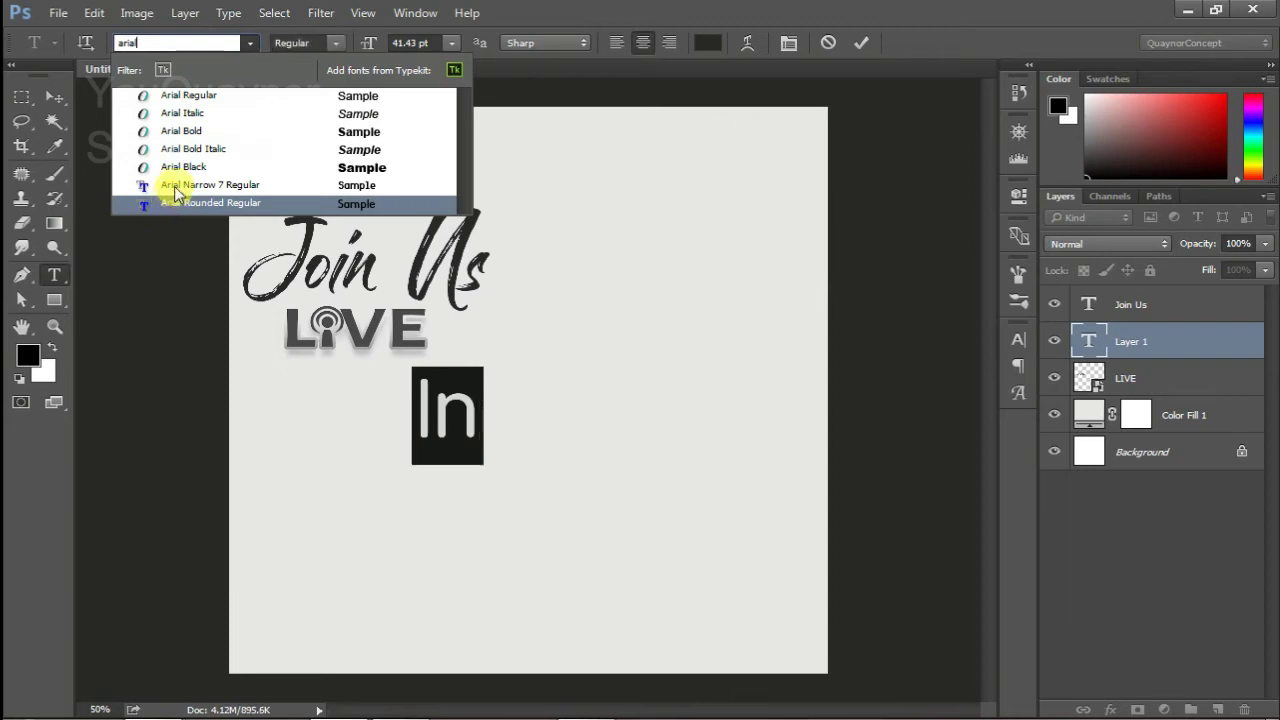
pyautogui.click(178, 205)
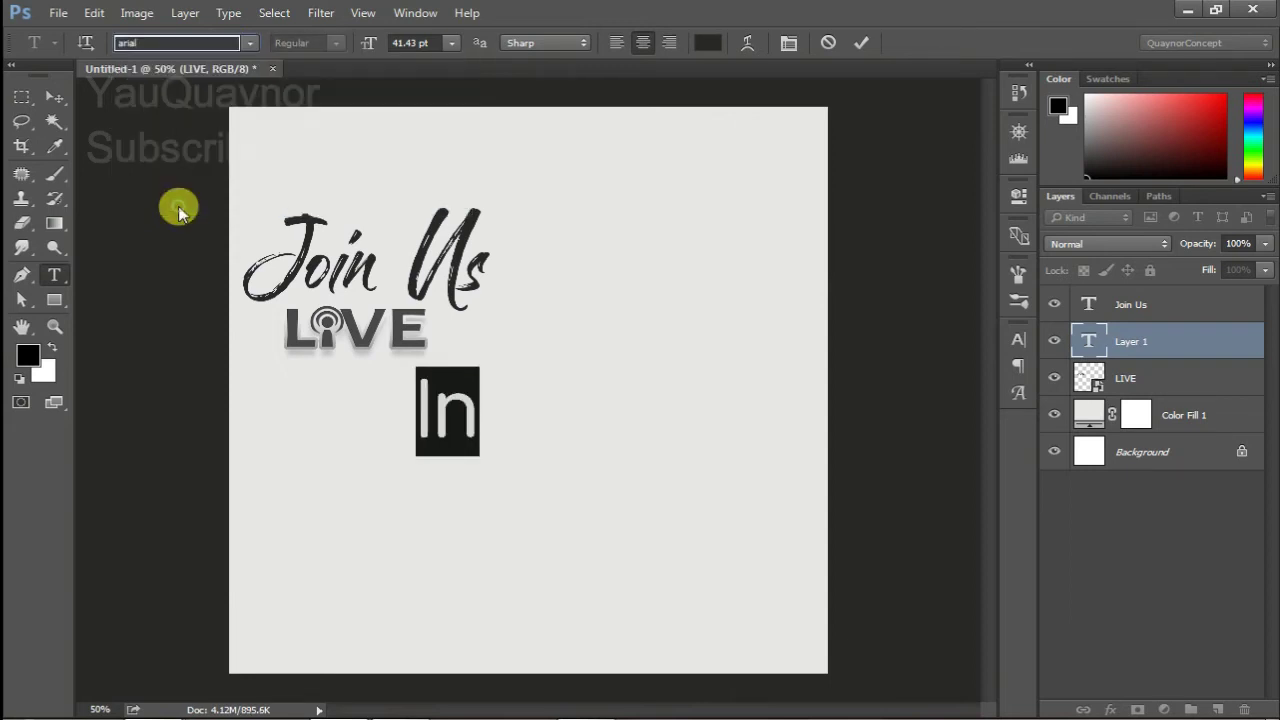
pyautogui.click(789, 42)
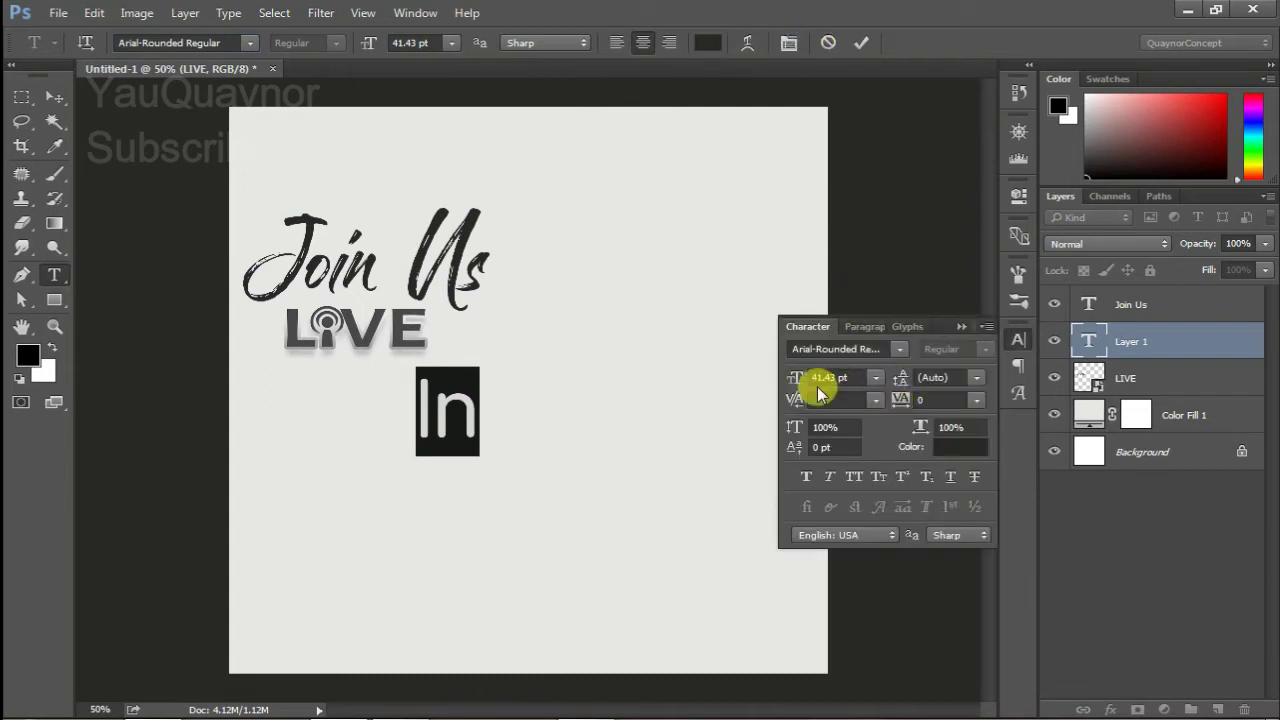
pyautogui.moveTo(794, 378); pyautogui.dragTo(783, 381)
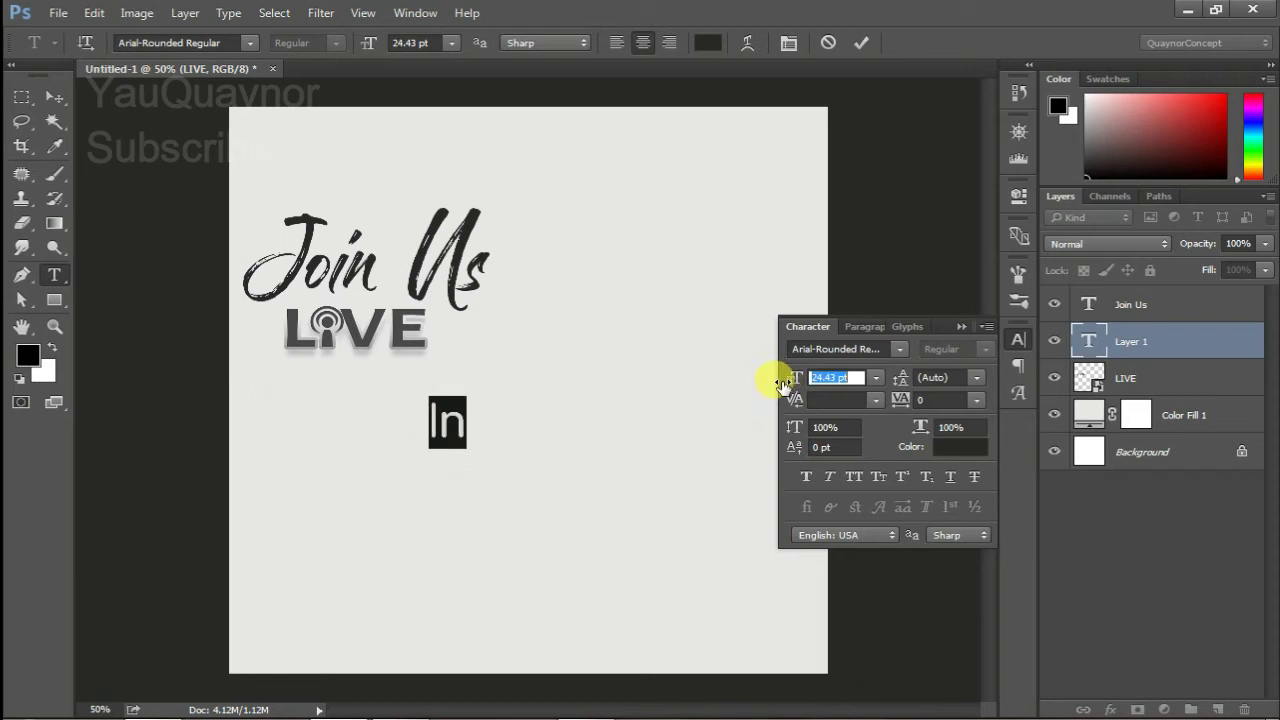
pyautogui.click(420, 426)
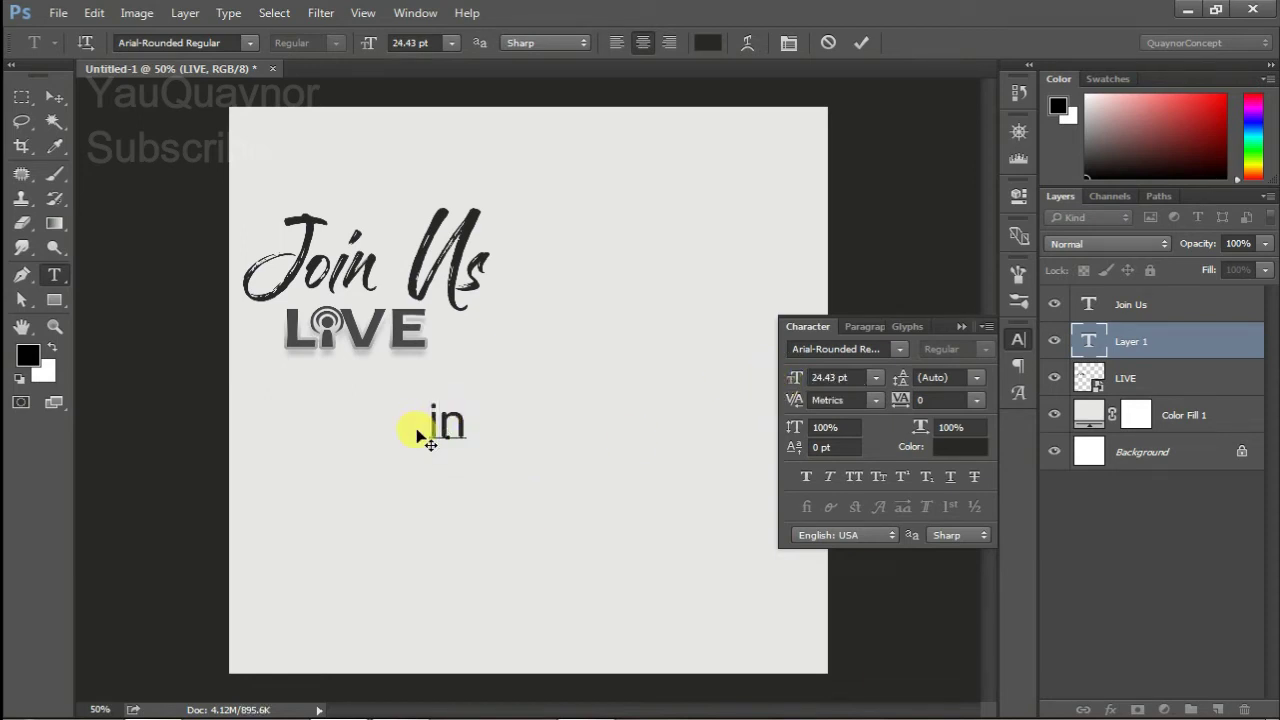
pyautogui.click(858, 42)
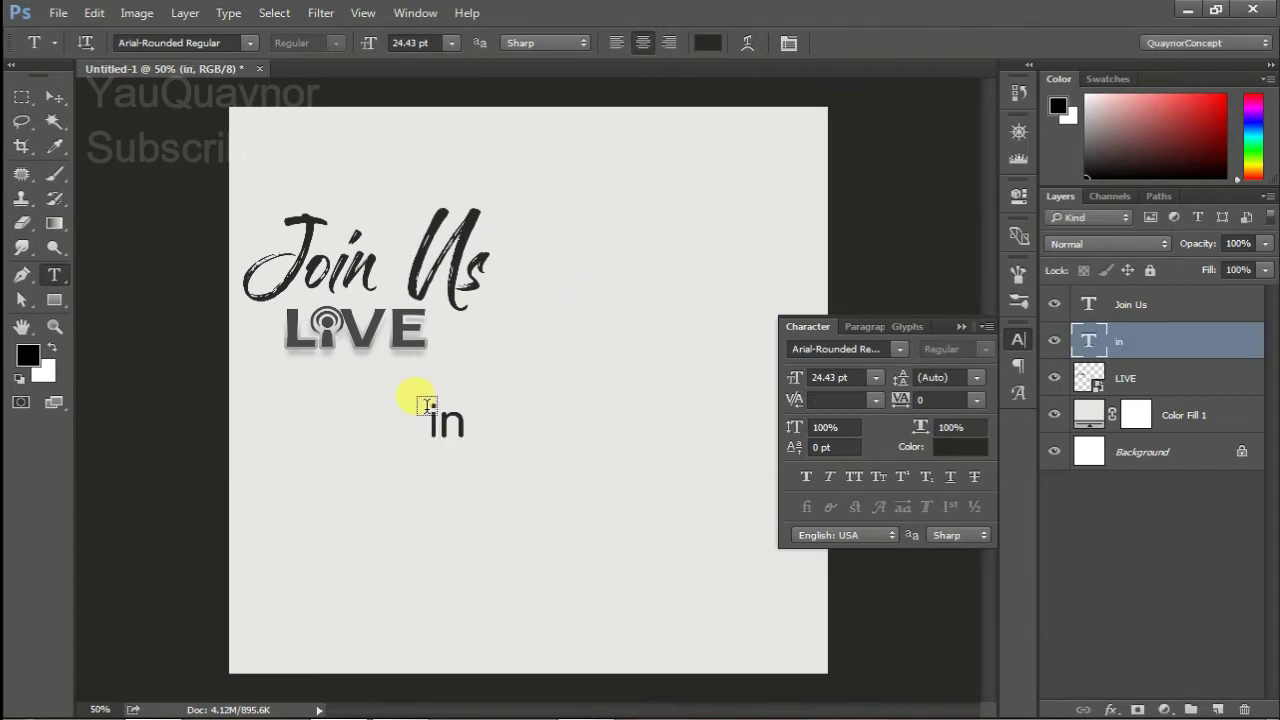
# Step: Shrink 'in' to 17 pt and place it just right of LIVE
pyautogui.press('v')
pyautogui.moveTo(442, 426); pyautogui.dragTo(464, 333)
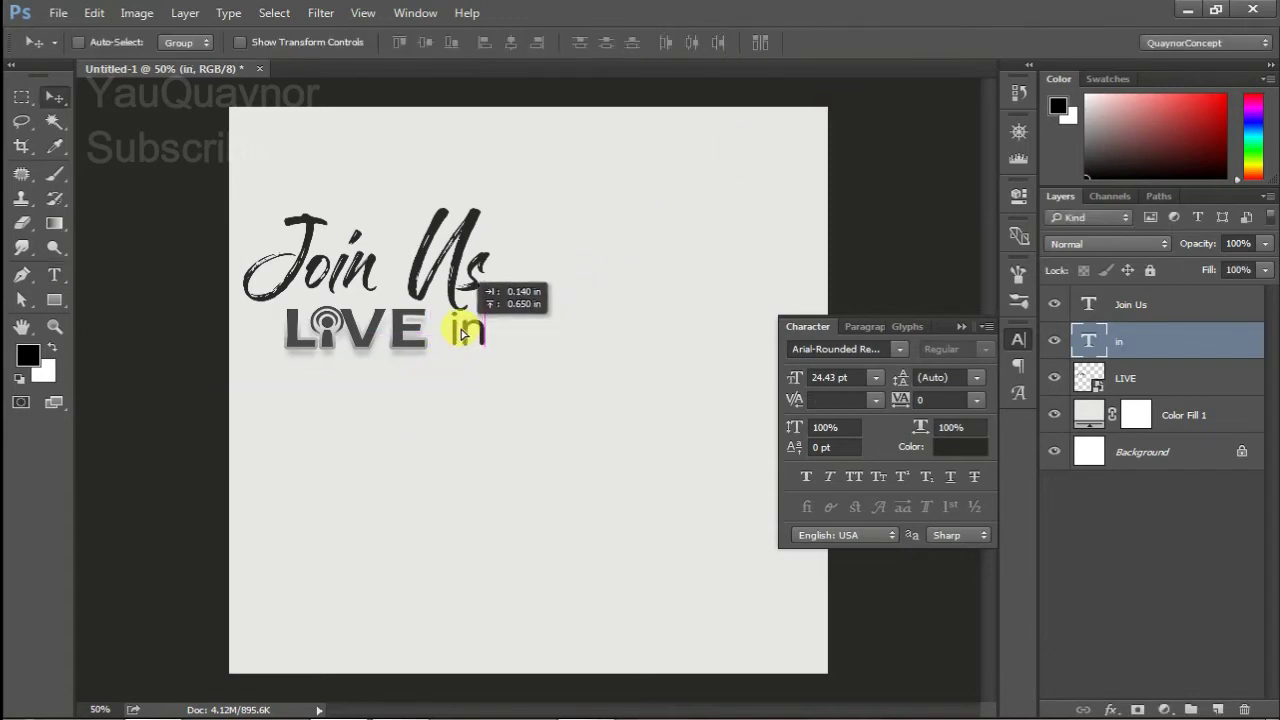
pyautogui.hotkey('ctrl', 't')
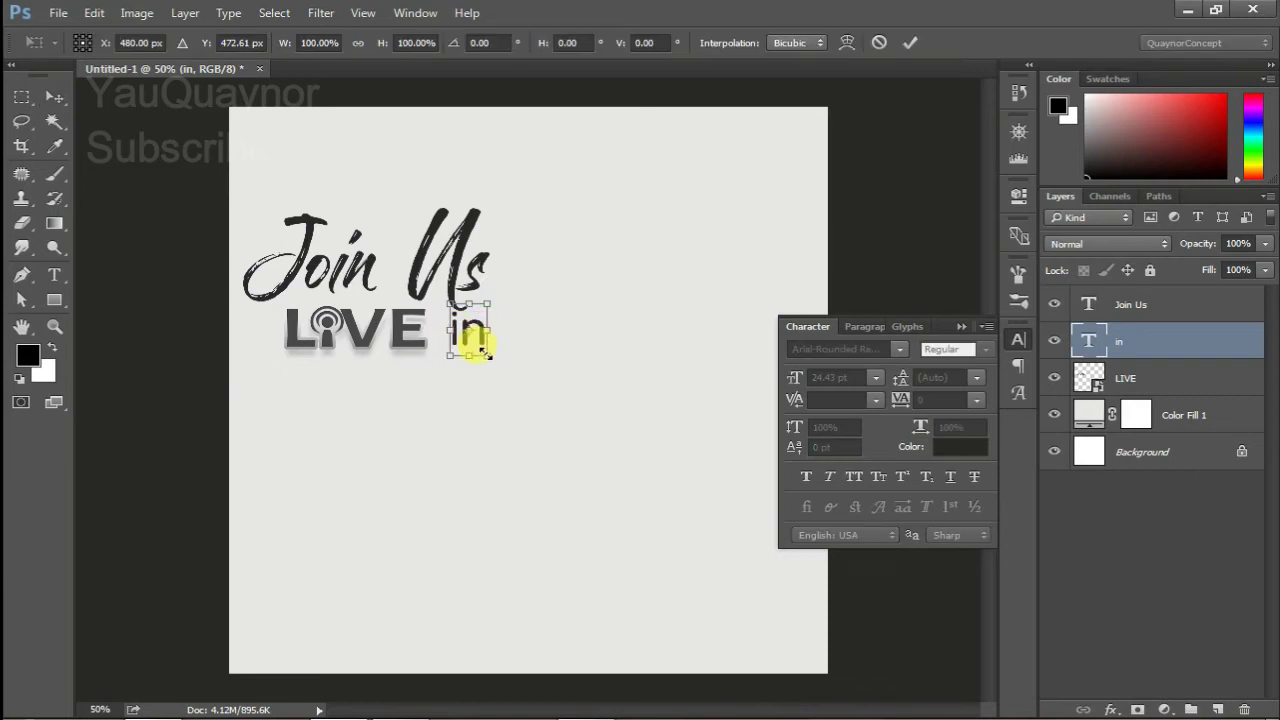
pyautogui.moveTo(483, 351); pyautogui.dragTo(470, 339)
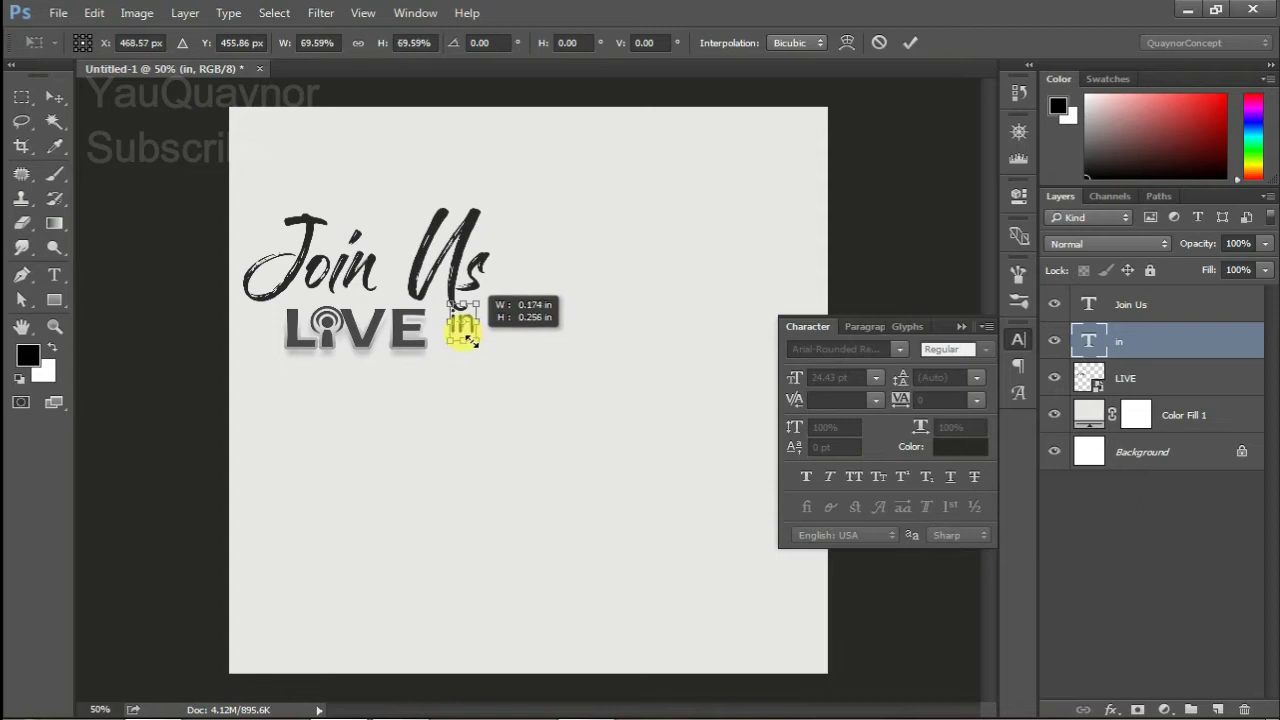
pyautogui.press('Return')
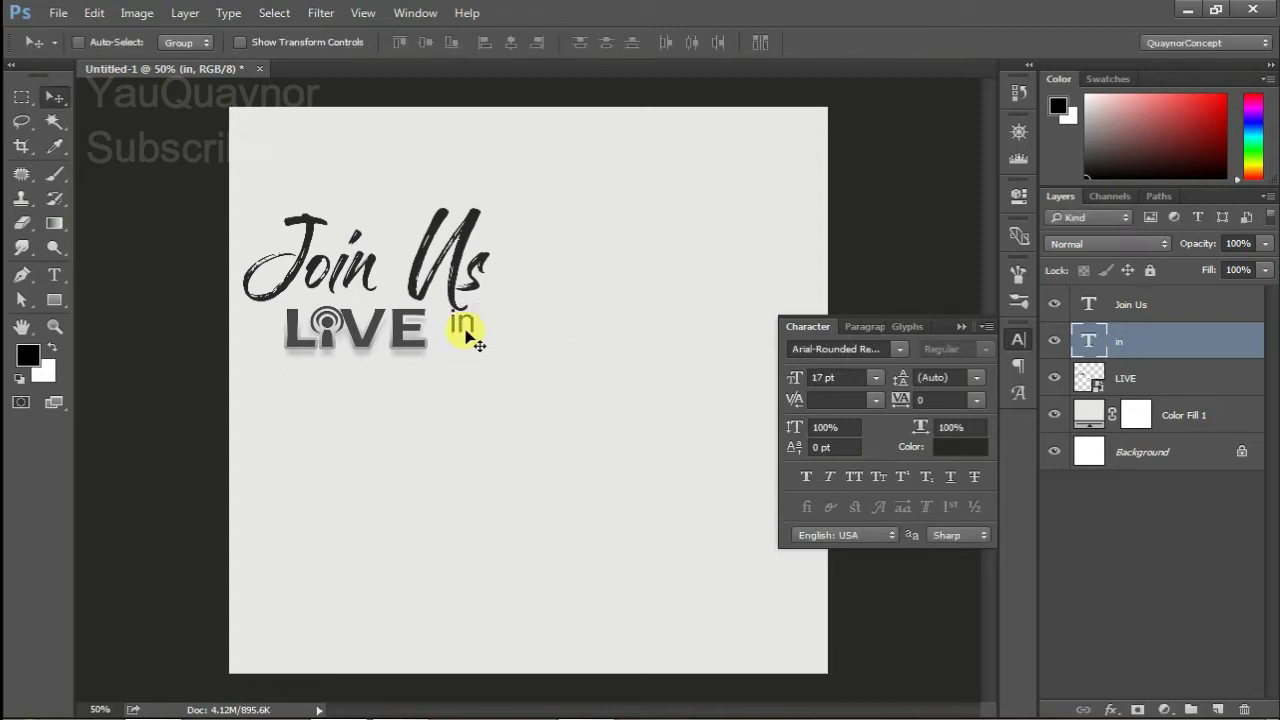
pyautogui.moveTo(463, 327)
pyautogui.mouseDown()
pyautogui.moveTo(453, 339)
pyautogui.moveTo(444, 327)
pyautogui.mouseUp()
pyautogui.press('Left')
pyautogui.press('Left')
pyautogui.press('Left')
pyautogui.press('Left')
pyautogui.press('Left')
pyautogui.press('Left')
# Step: Nudge LIVE a few pixels left, then open the 'in' text for editing
pyautogui.keyDown('ctrl'); pyautogui.click(370, 340); pyautogui.keyUp('ctrl')
pyautogui.hotkey('shift', 'Left')
pyautogui.hotkey('shift', 'Left')
pyautogui.hotkey('shift', 'Left')
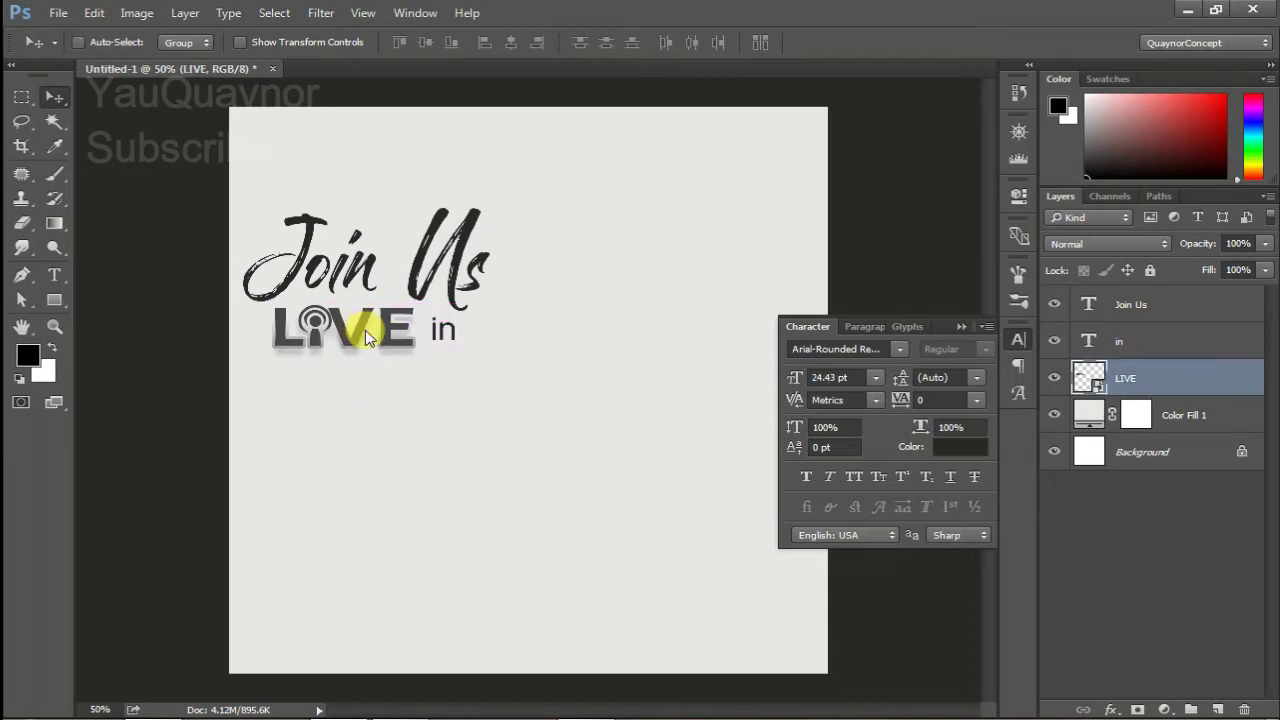
pyautogui.keyDown('ctrl'); pyautogui.click(441, 334); pyautogui.keyUp('ctrl')
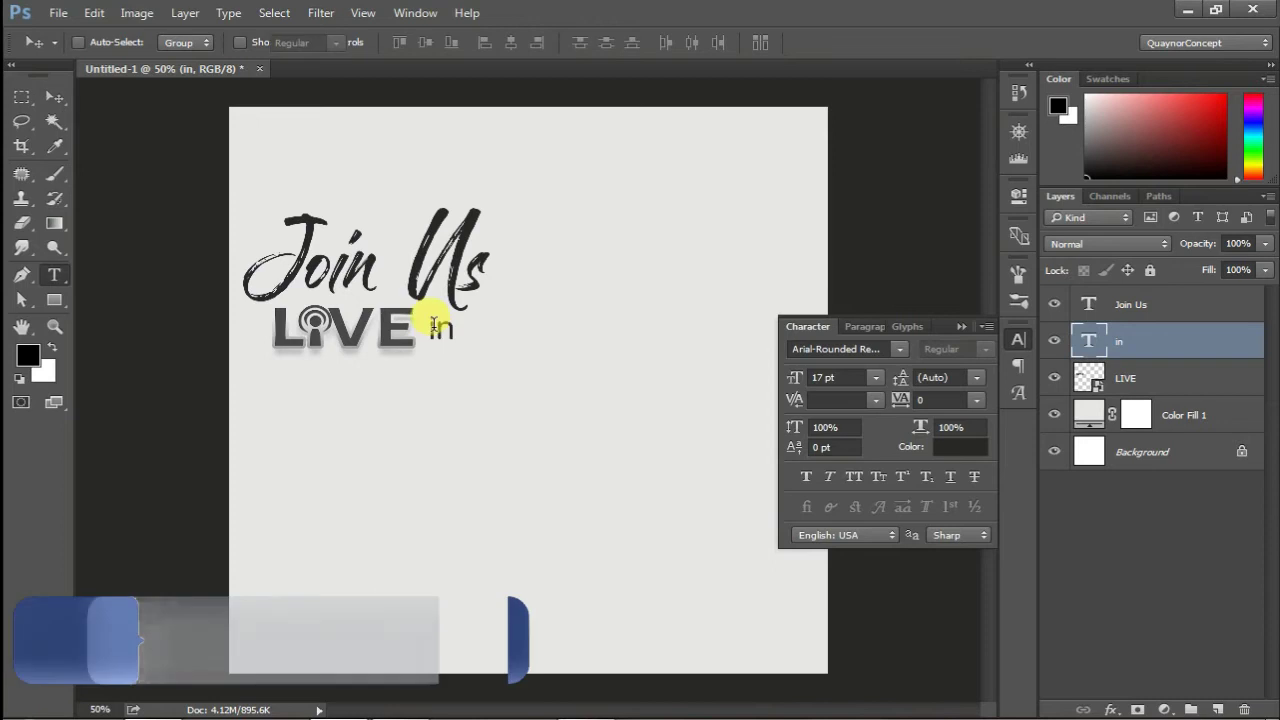
pyautogui.press('t')
pyautogui.doubleClick(437, 330)
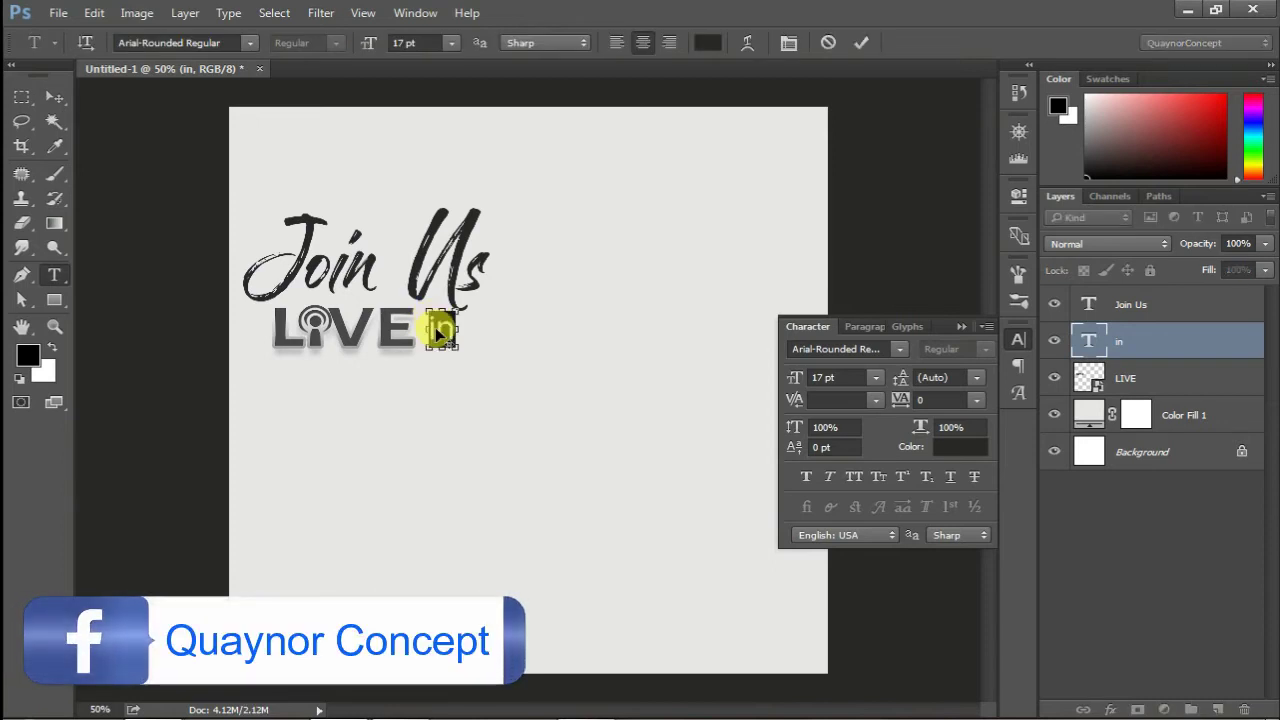
# Step: Replace 'in' with 'on' in Myriad Pro Bold, reverting a Bold Italic trial
pyautogui.write('on')
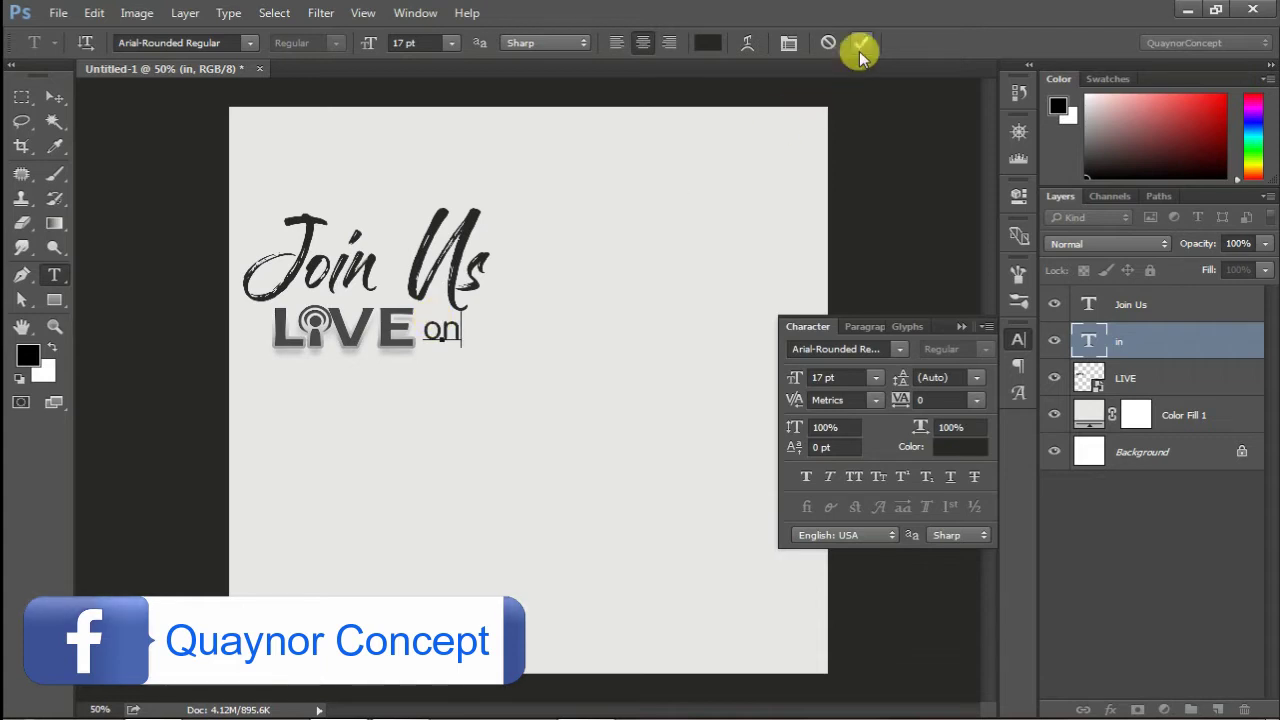
pyautogui.click(860, 43)
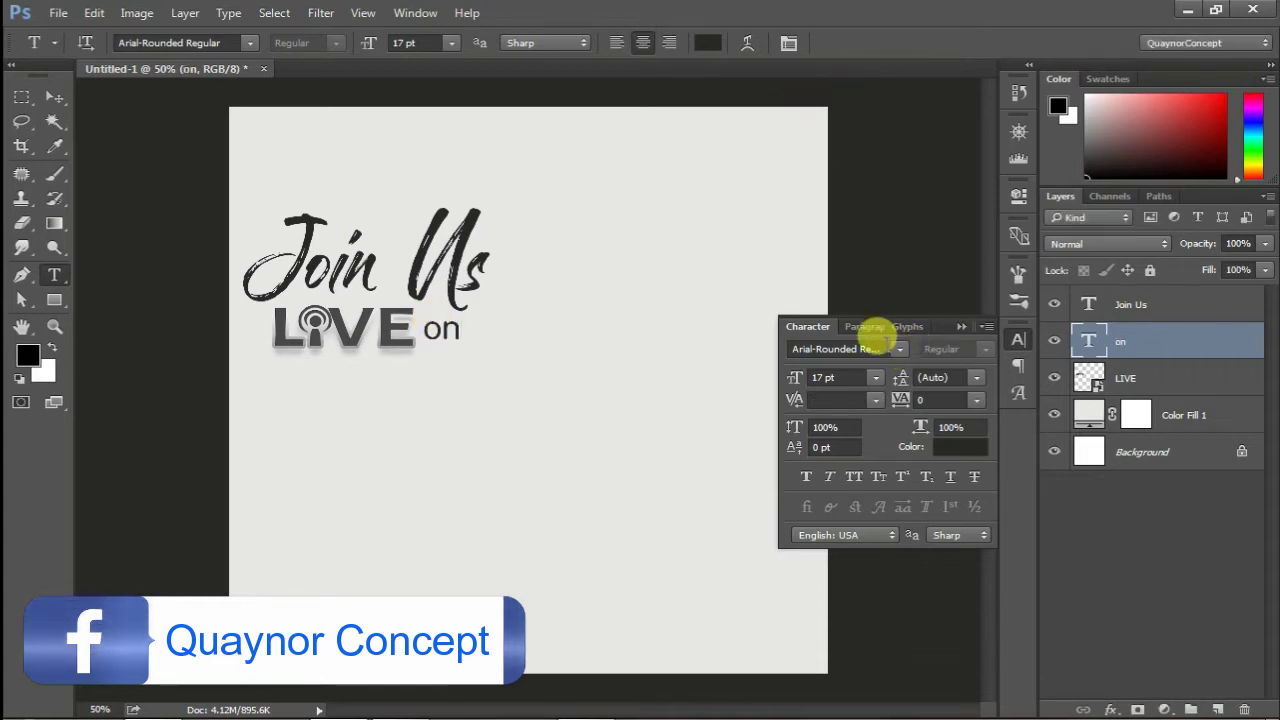
pyautogui.click(884, 348)
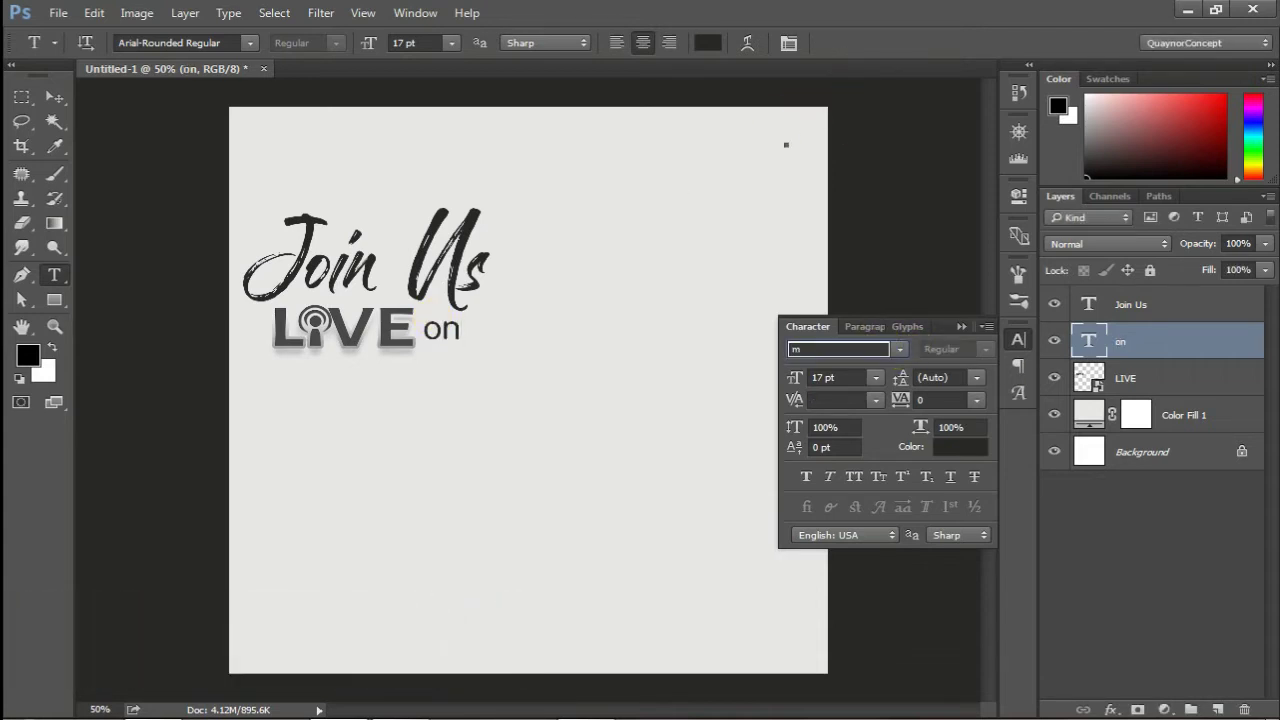
pyautogui.click(885, 347)
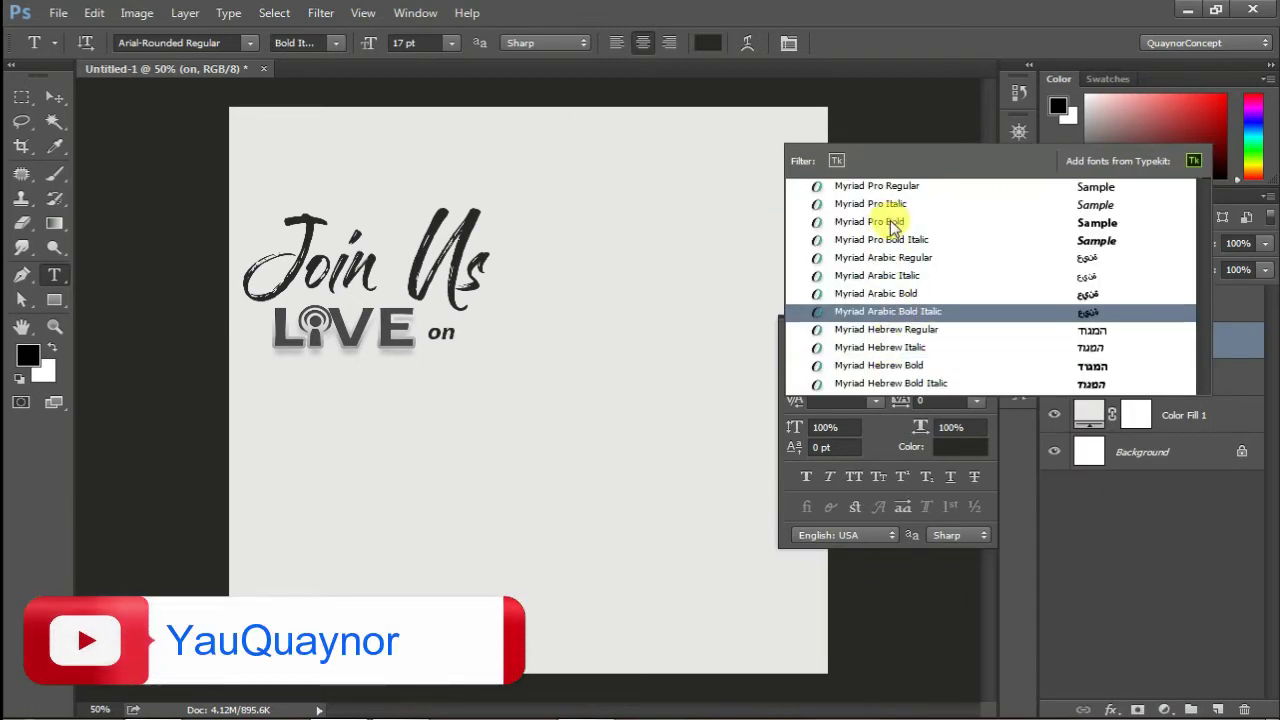
pyautogui.click(889, 222)
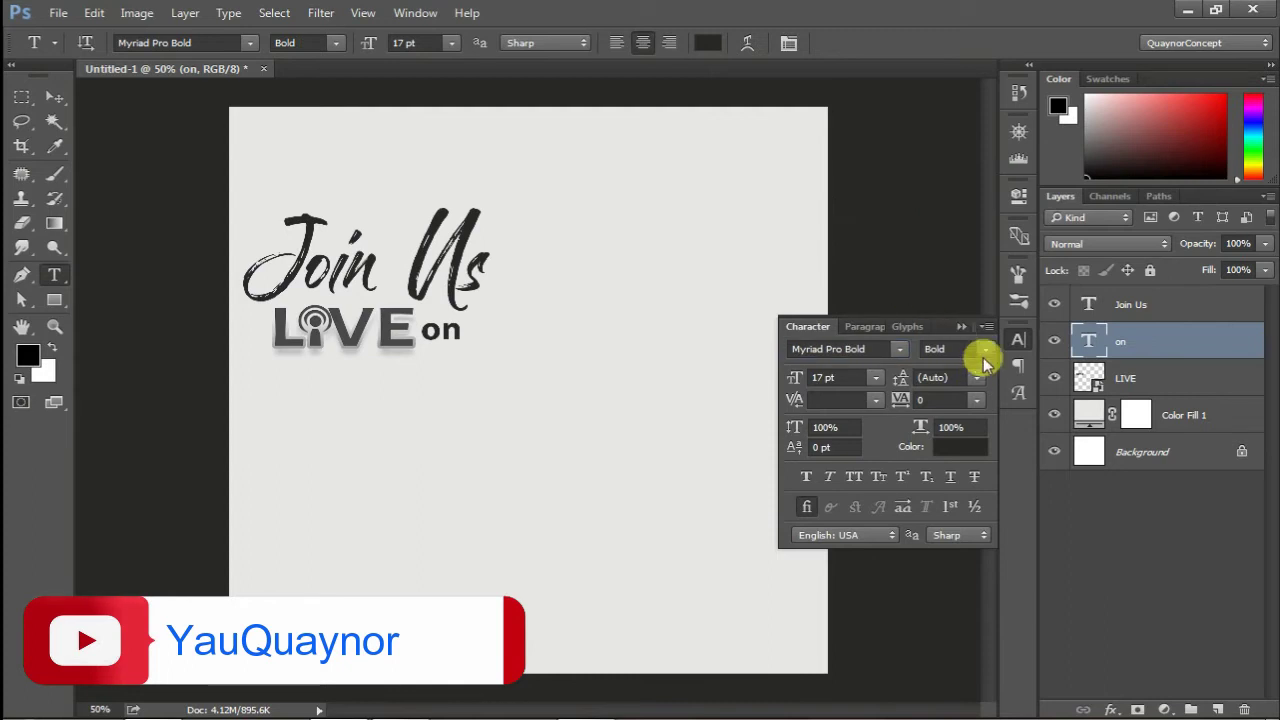
pyautogui.click(982, 352)
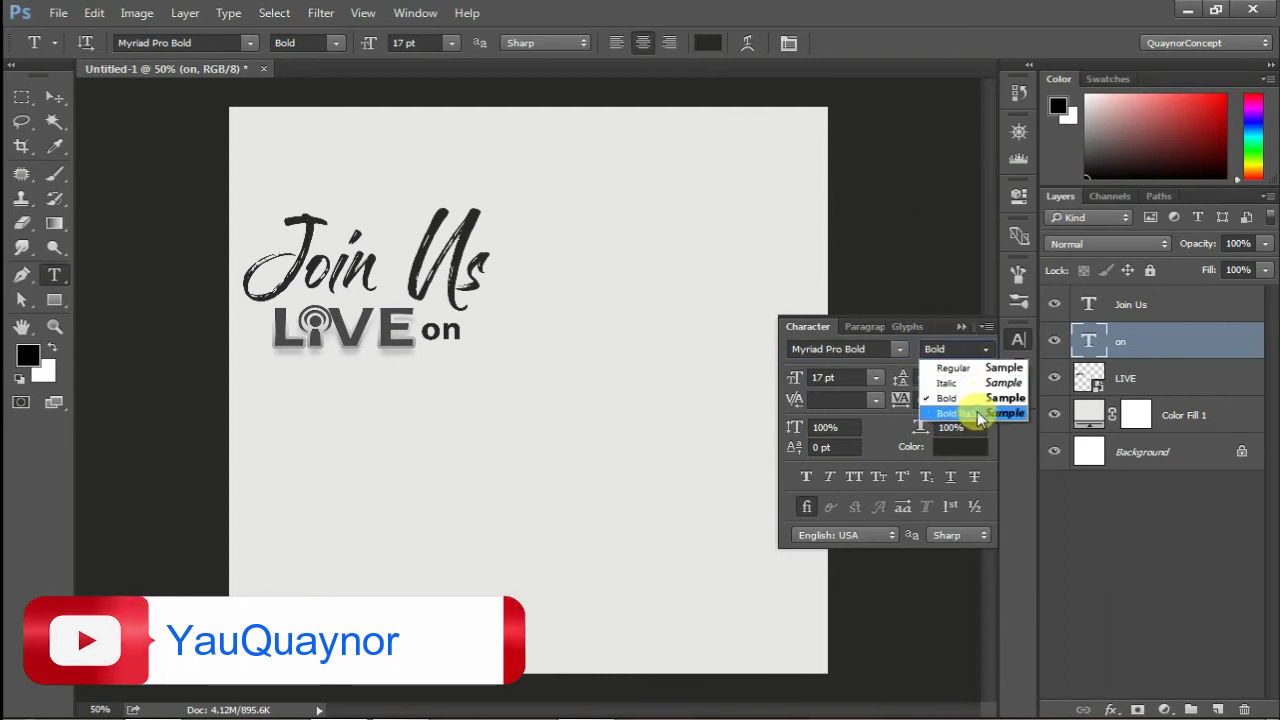
pyautogui.click(975, 414)
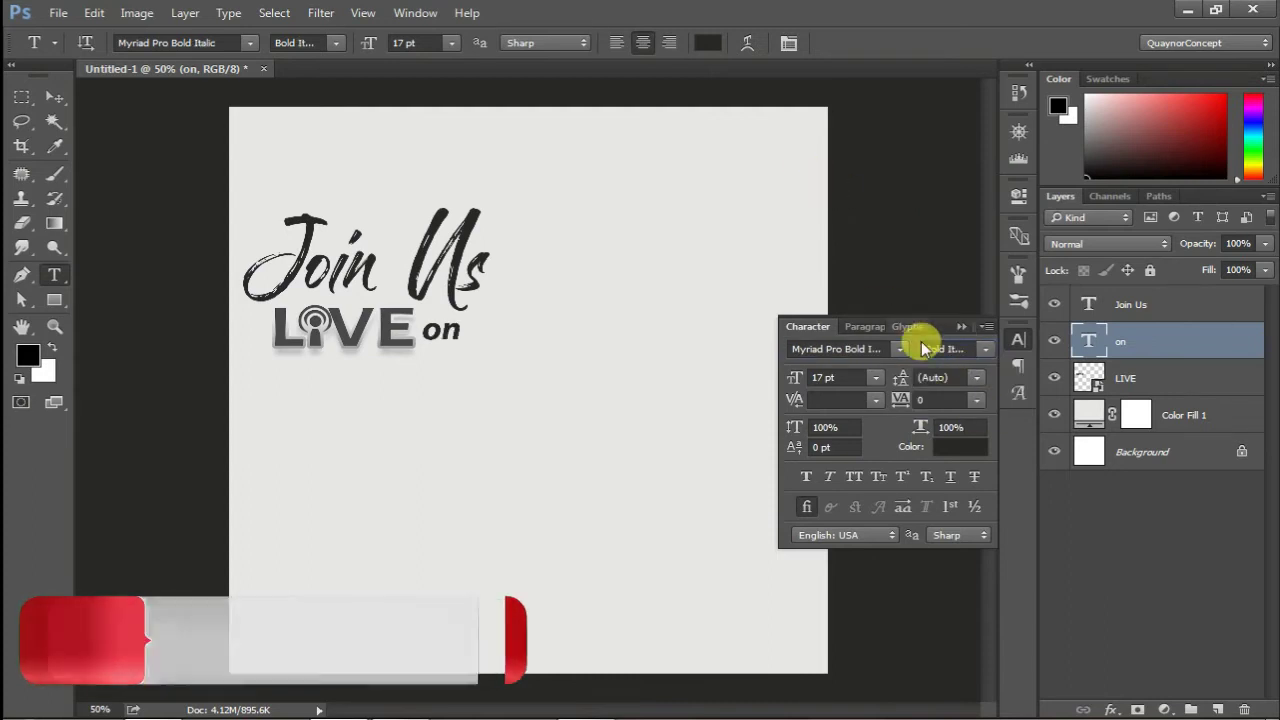
pyautogui.press('Return')
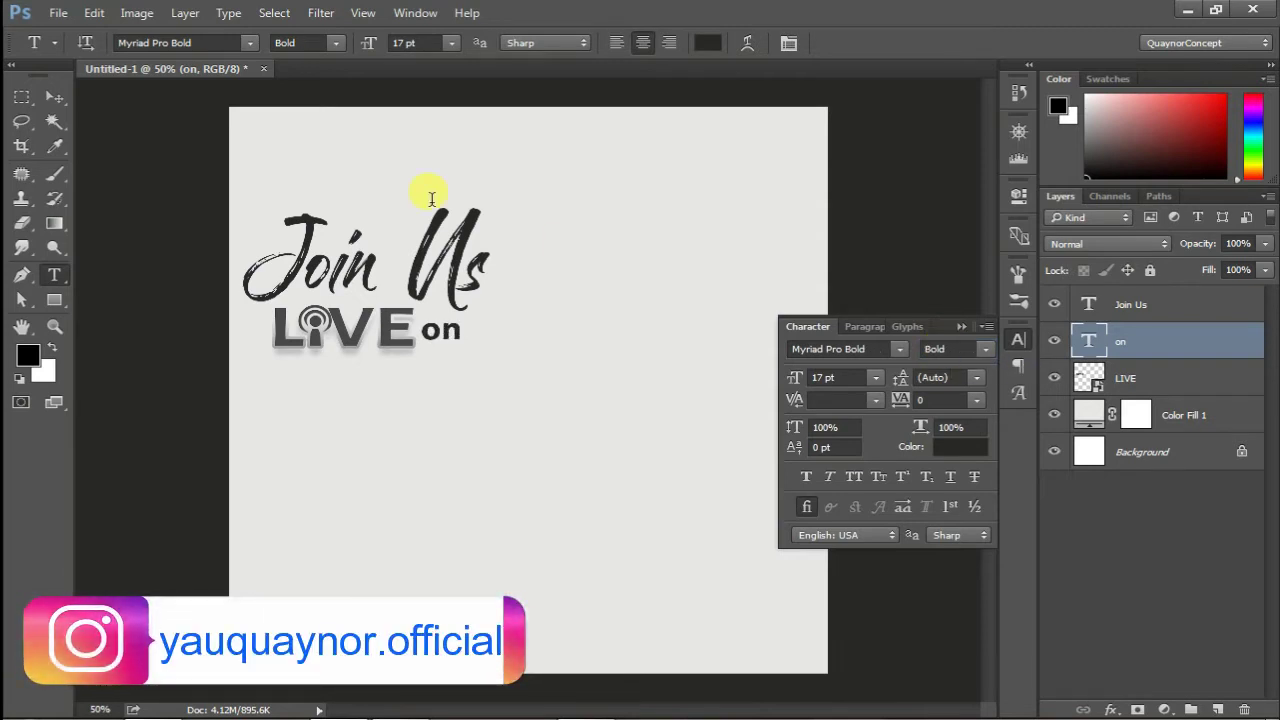
# Step: Move the 'on' text below LIVE's left edge
pyautogui.click(55, 100)
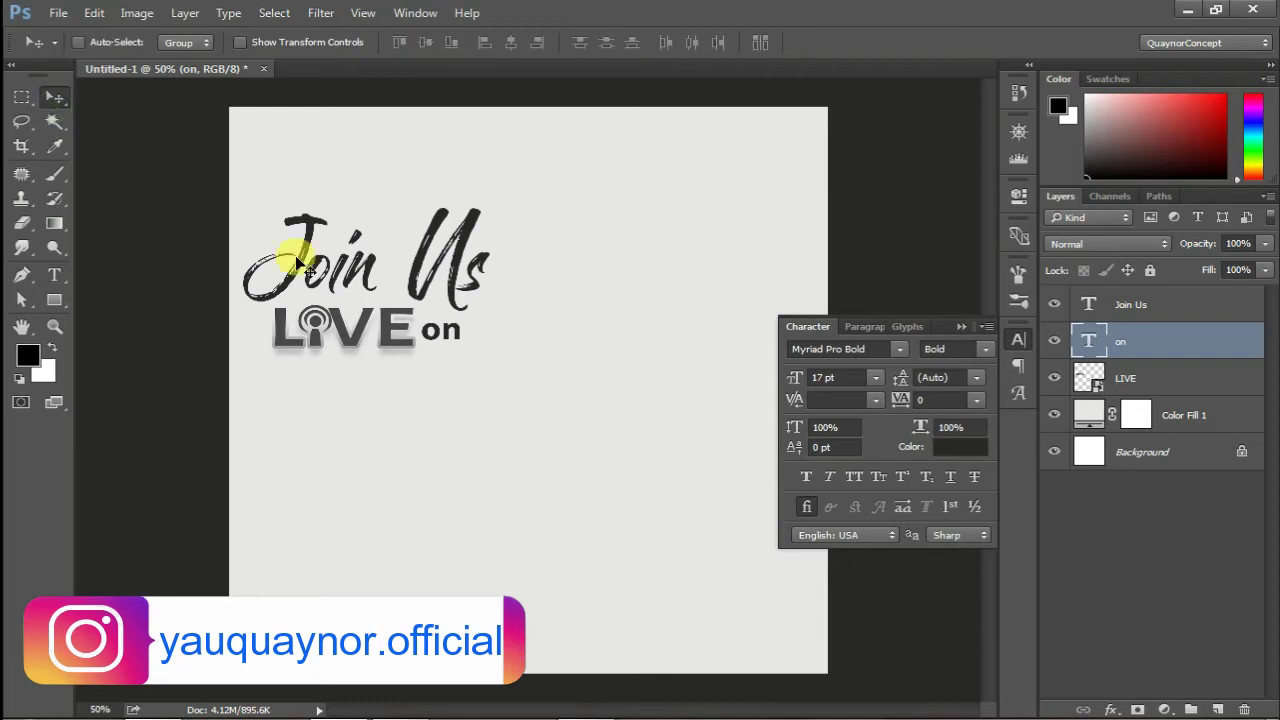
pyautogui.moveTo(432, 340); pyautogui.dragTo(444, 338)
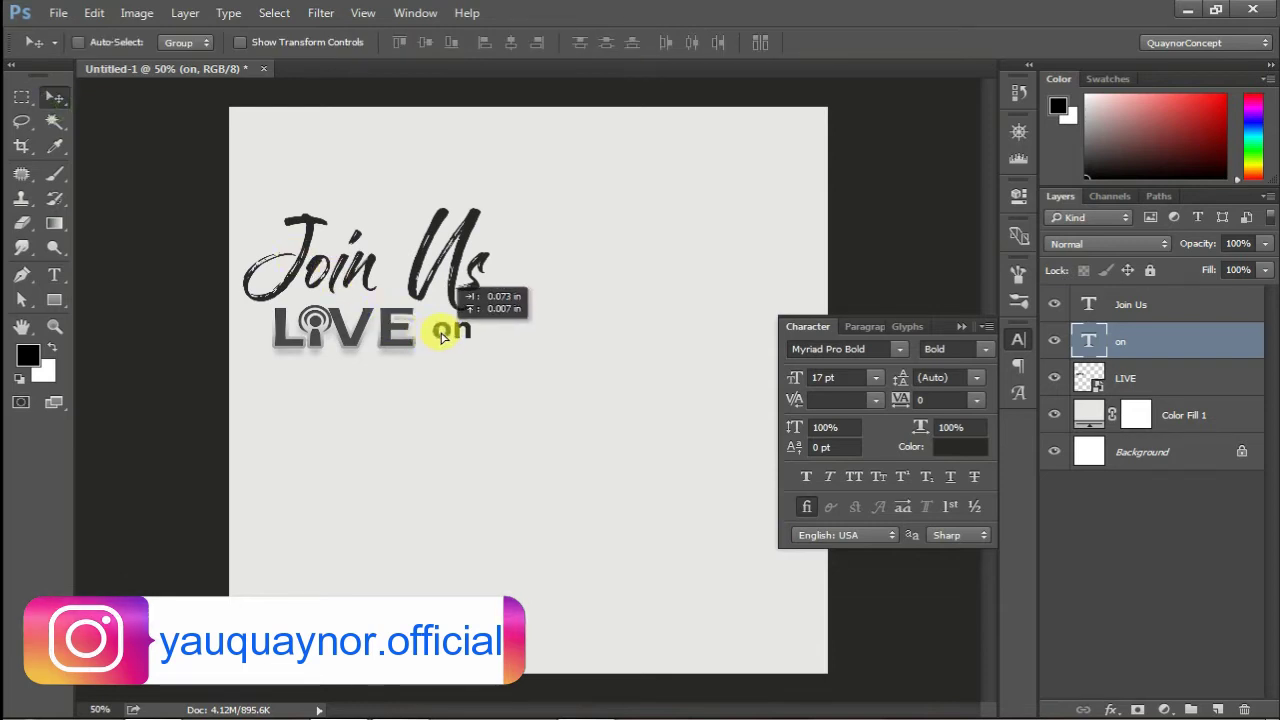
pyautogui.keyDown('ctrl'); pyautogui.click(400, 340); pyautogui.keyUp('ctrl')
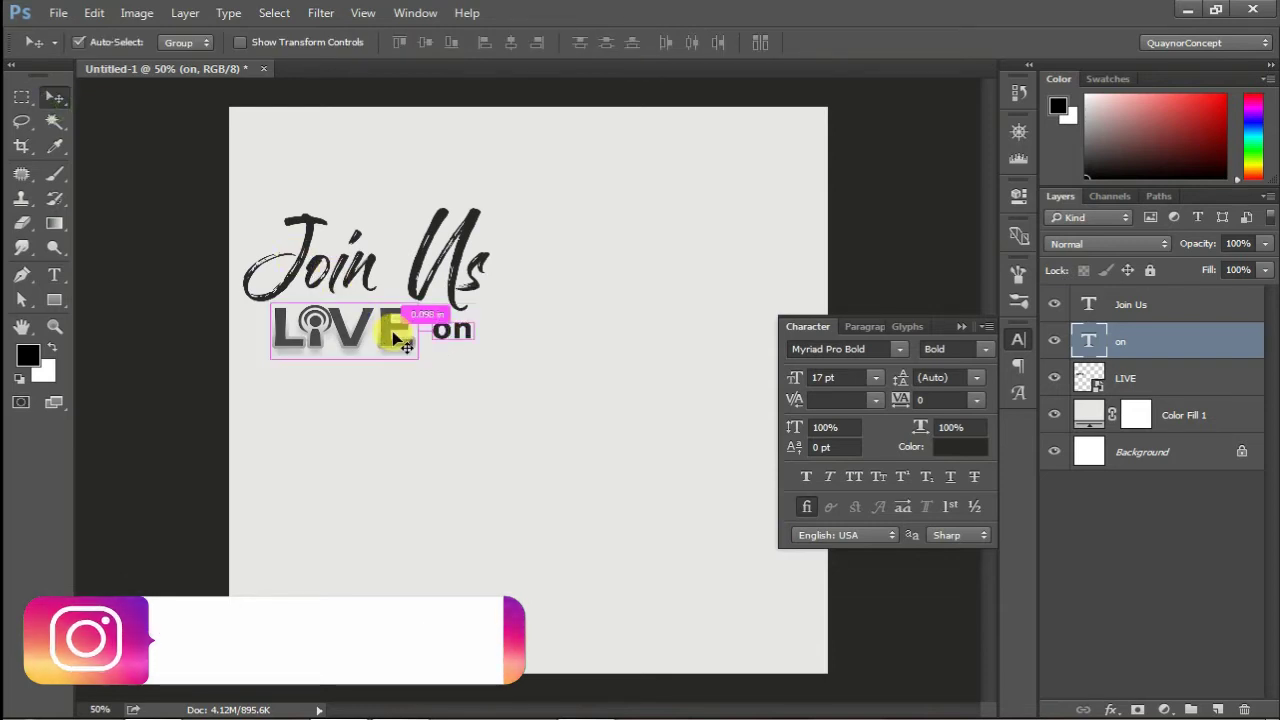
pyautogui.moveTo(397, 340); pyautogui.dragTo(393, 333)
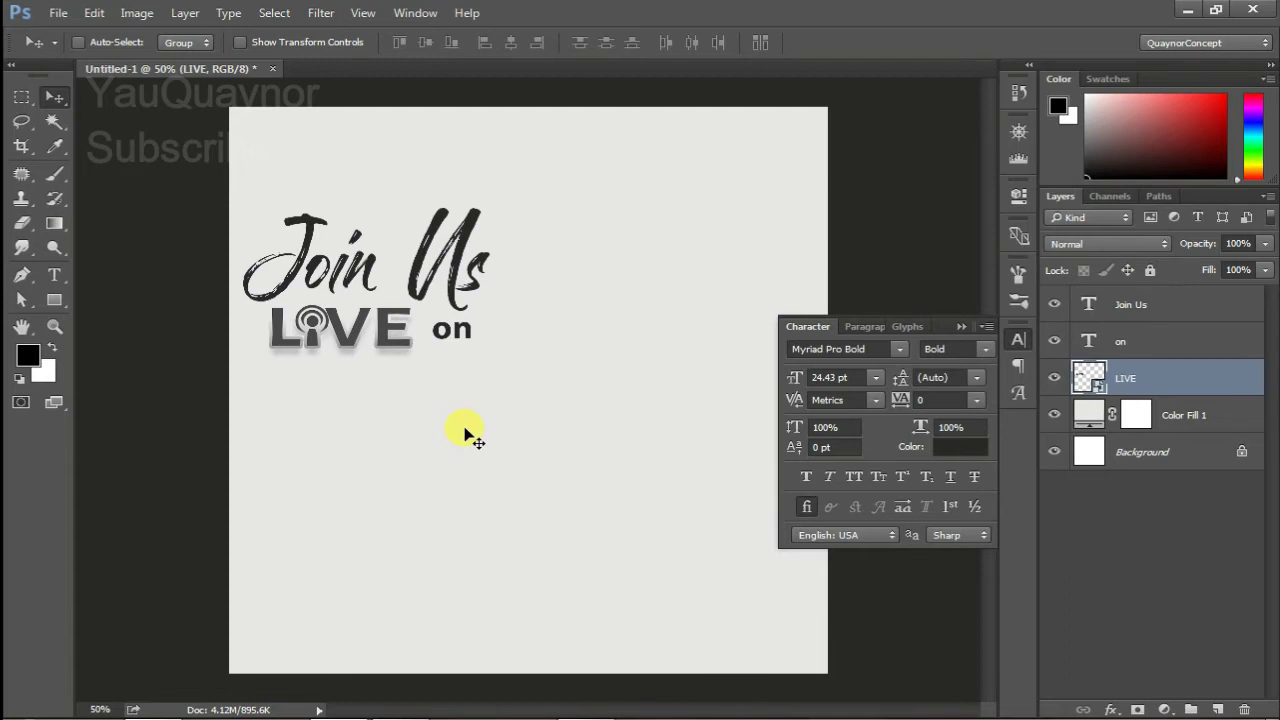
pyautogui.moveTo(455, 330); pyautogui.dragTo(322, 392)
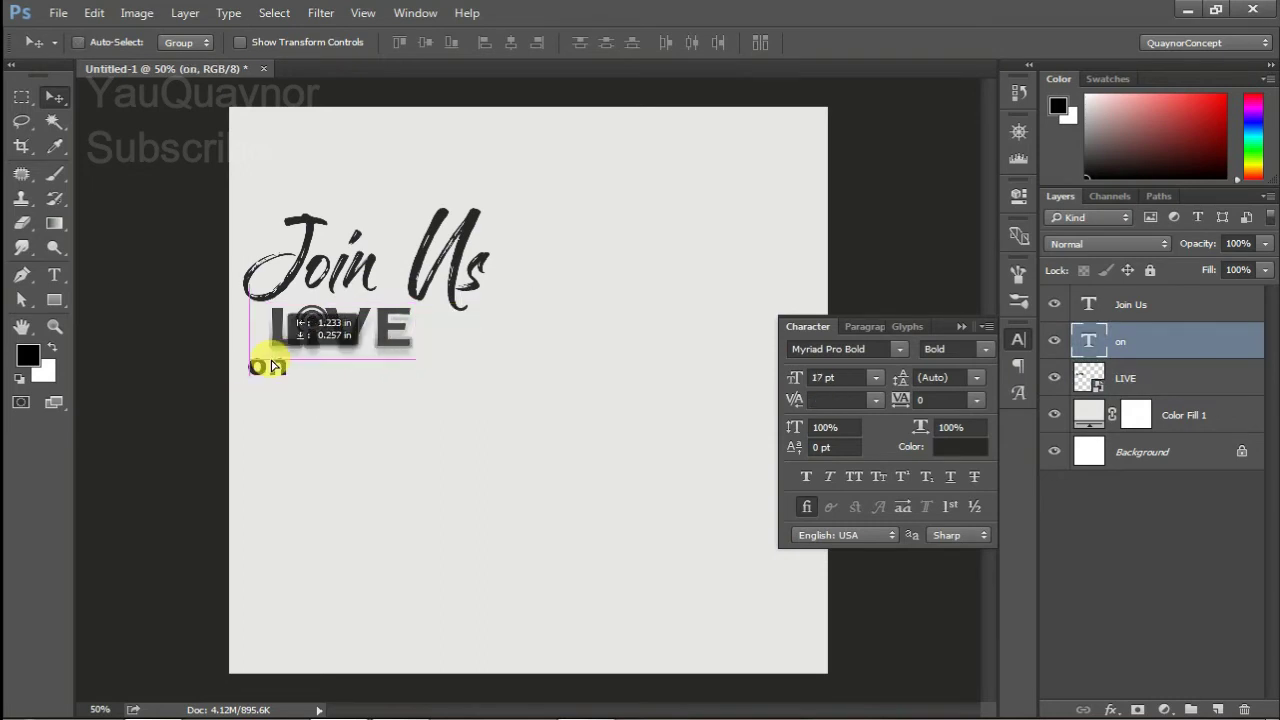
pyautogui.moveTo(322, 392); pyautogui.dragTo(269, 376)
# Step: Enlarge the LIVE graphic to about 77% and nudge it right and down
pyautogui.click(323, 336)
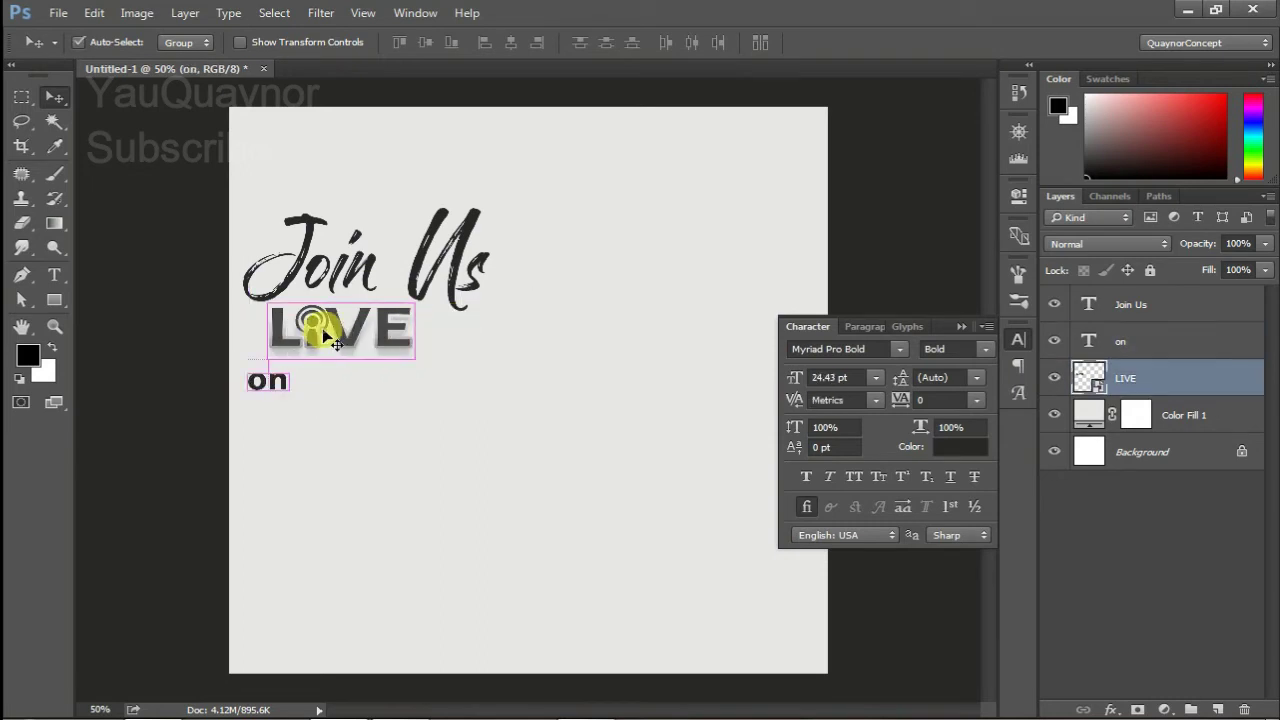
pyautogui.hotkey('ctrl', 't')
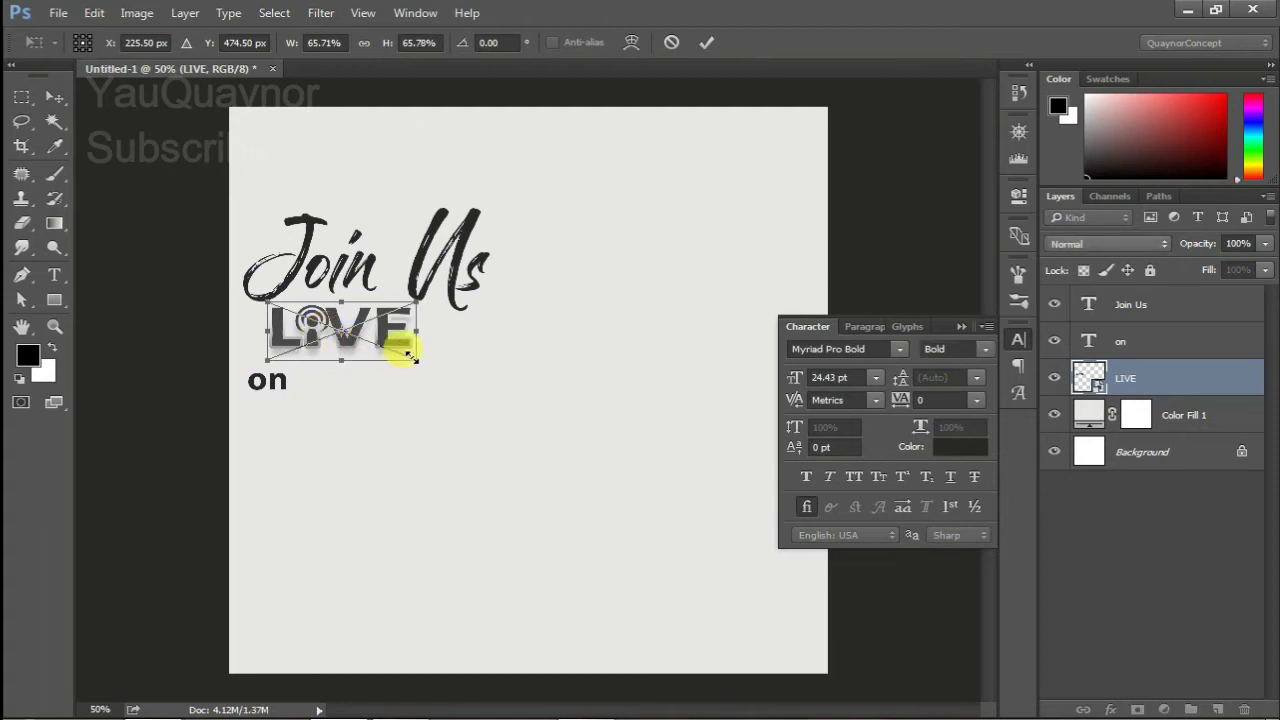
pyautogui.moveTo(419, 359); pyautogui.dragTo(435, 368)
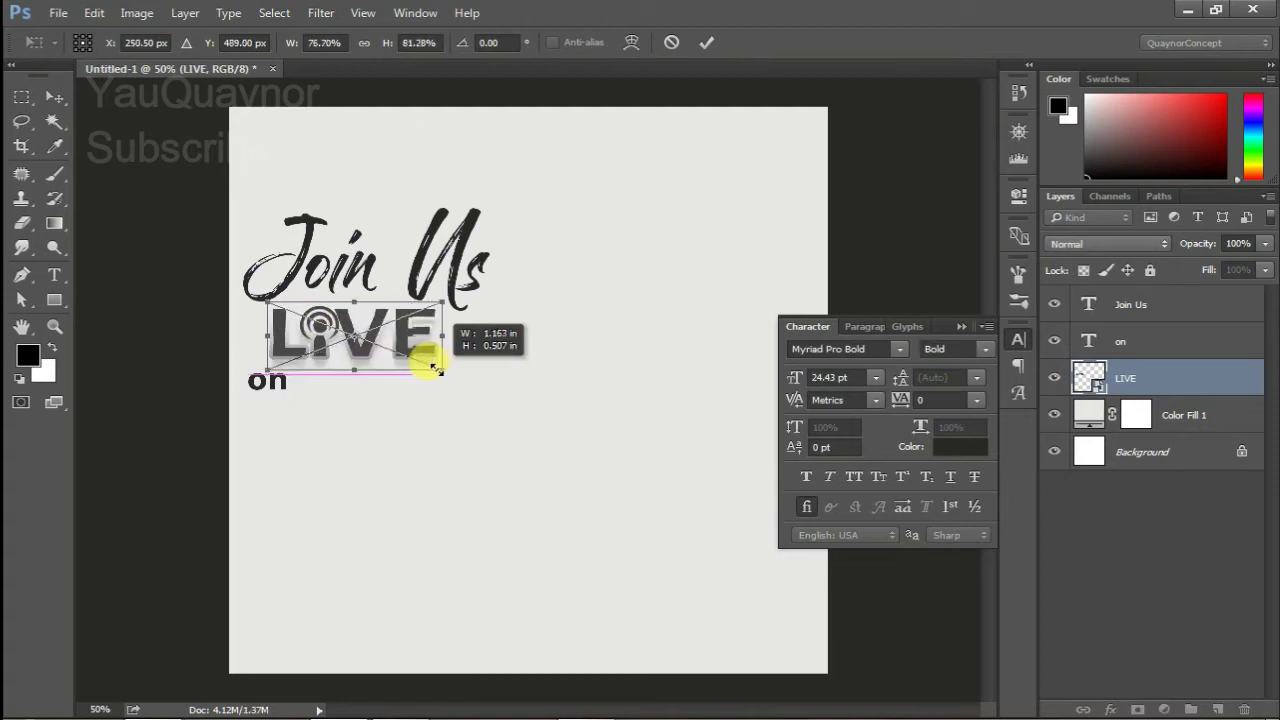
pyautogui.press('Return')
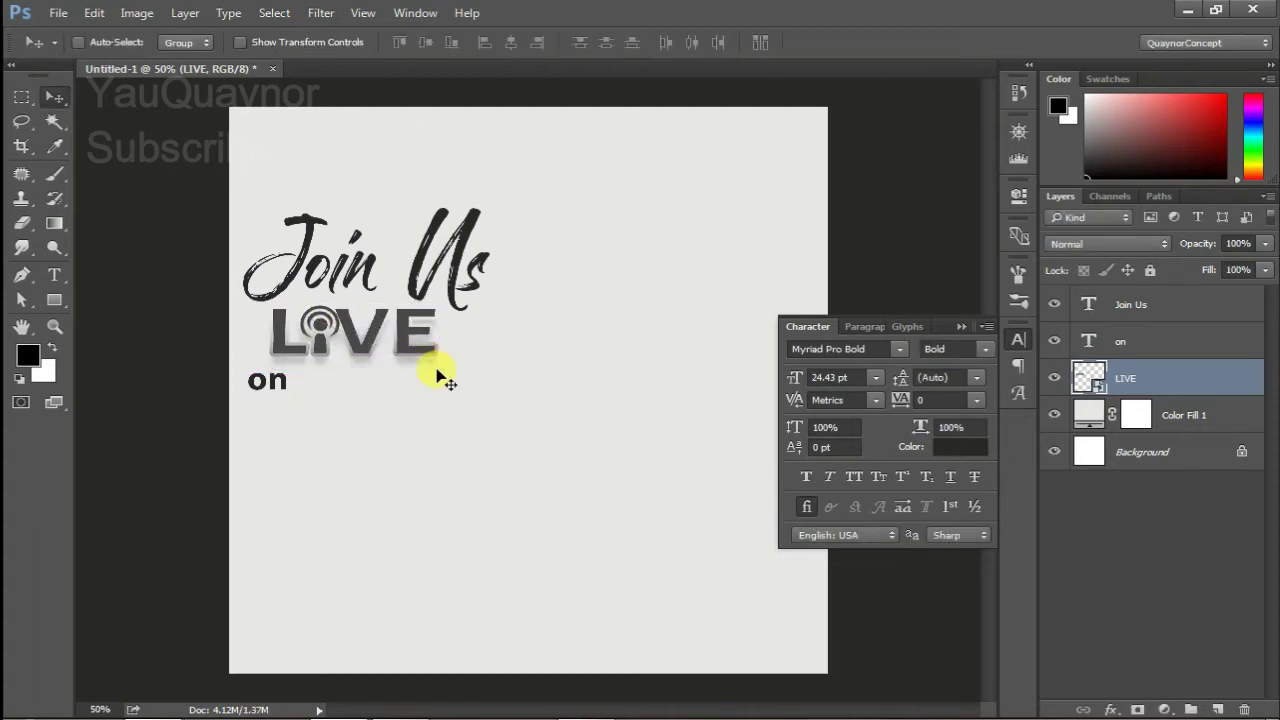
pyautogui.press('Right')
pyautogui.press('Right')
pyautogui.press('Right')
pyautogui.press('Right')
pyautogui.press('Right')
pyautogui.press('Right')
pyautogui.press('Down')
pyautogui.press('Down')
pyautogui.press('Down')
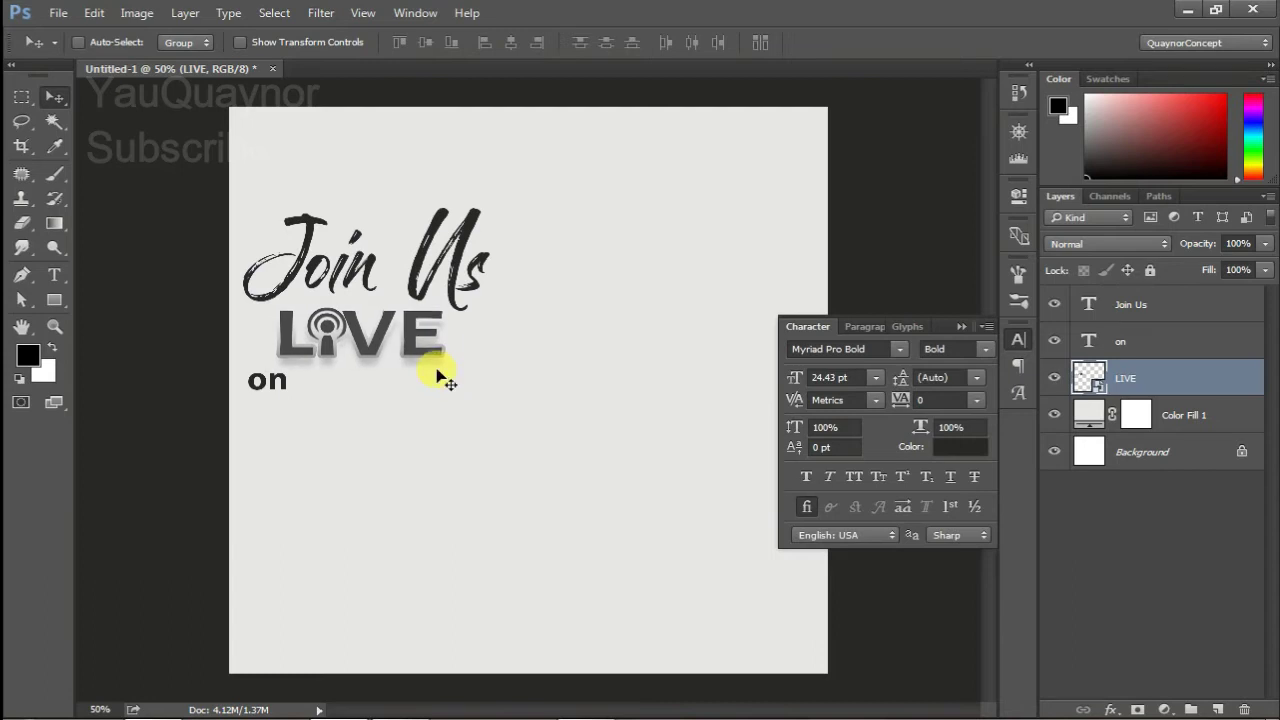
# Step: Extend the 'on' line to read 'on Facebook' and move it fully onto the page
pyautogui.press('t')
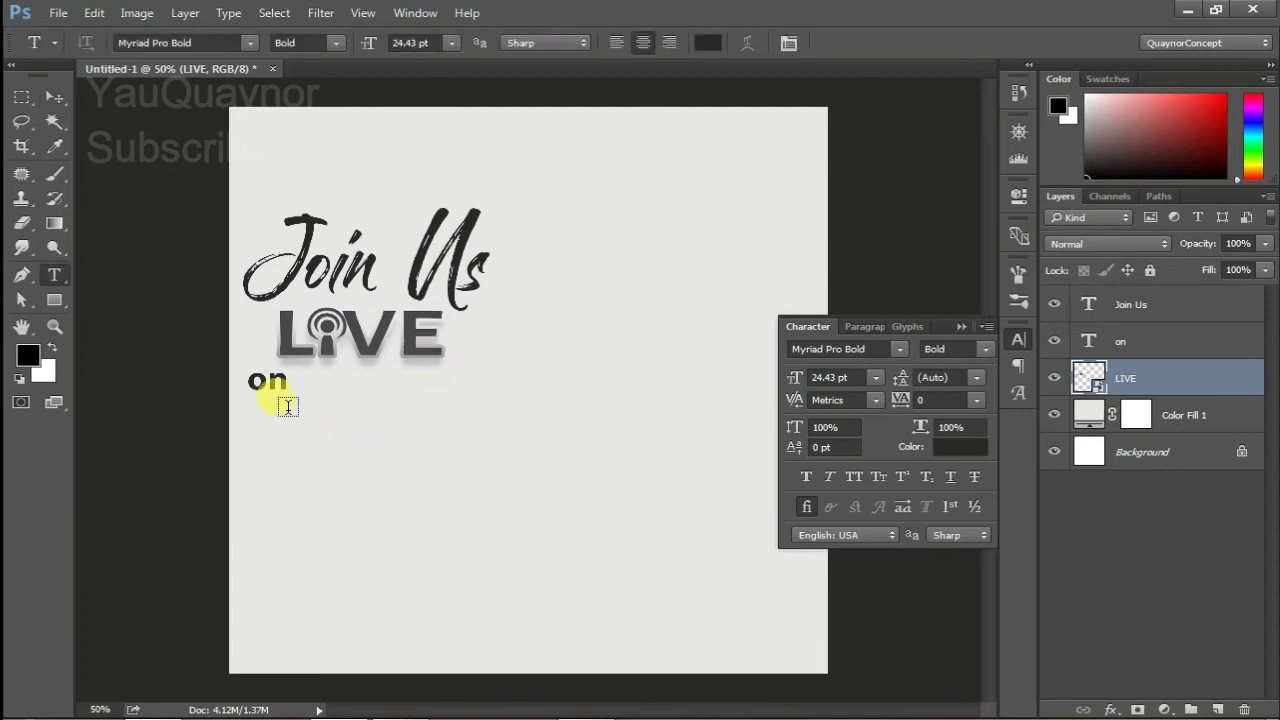
pyautogui.click(281, 382)
pyautogui.moveTo(281, 382); pyautogui.dragTo(277, 382)
pyautogui.write('F')
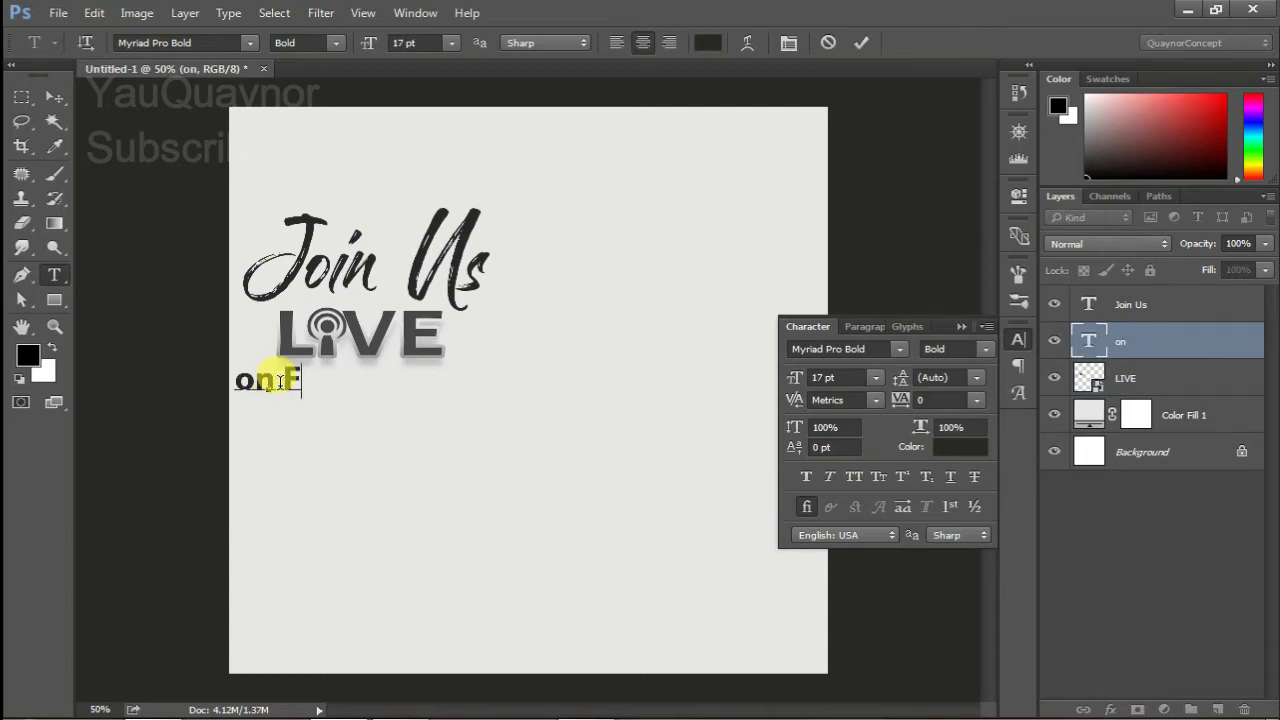
pyautogui.write('aceboo')
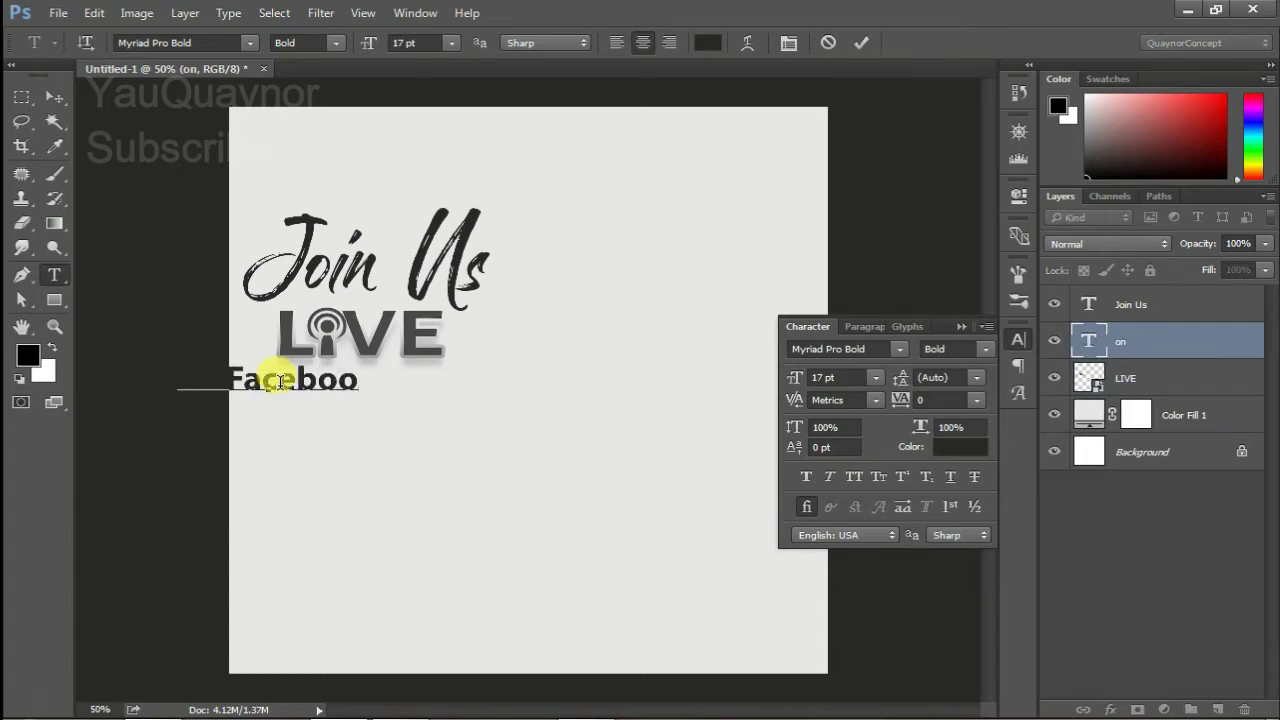
pyautogui.write('k')
pyautogui.moveTo(272, 447); pyautogui.dragTo(362, 460)
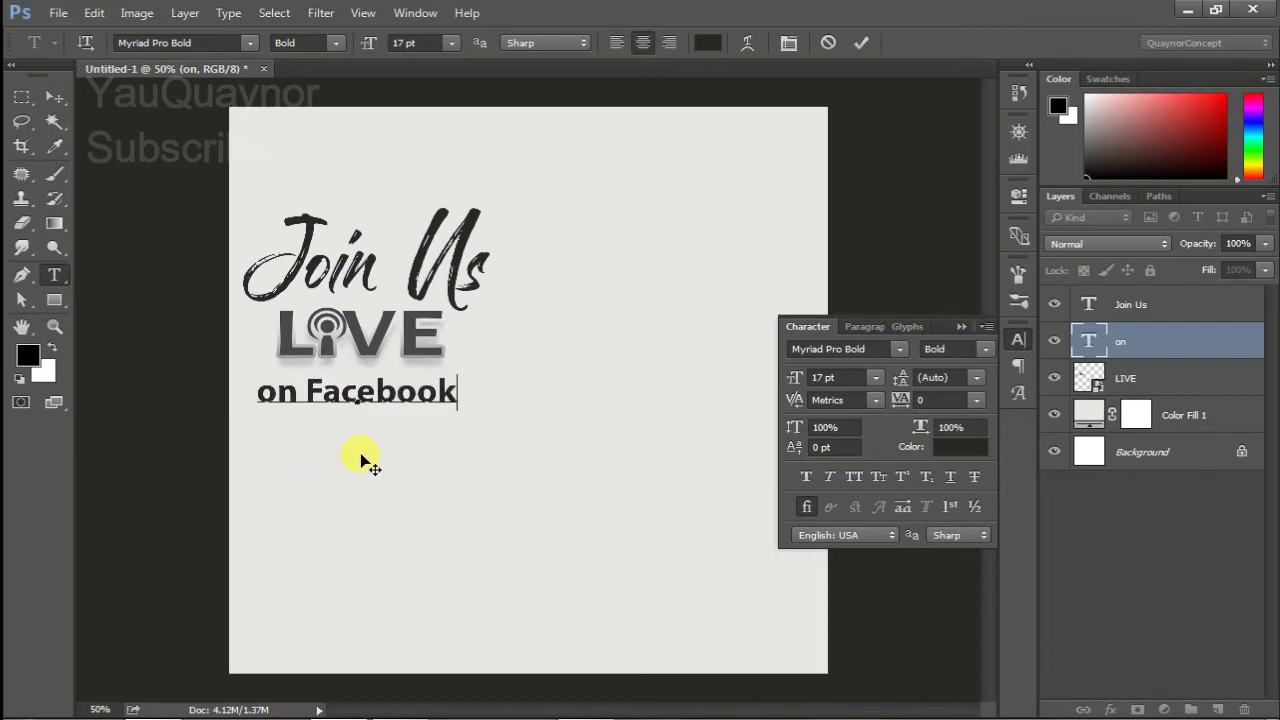
# Step: Format it as all-caps Faber Sans Pro reduced 85 Schwer, 15 pt, tracking 40, 92% width
pyautogui.hotkey('ctrl', 'a')
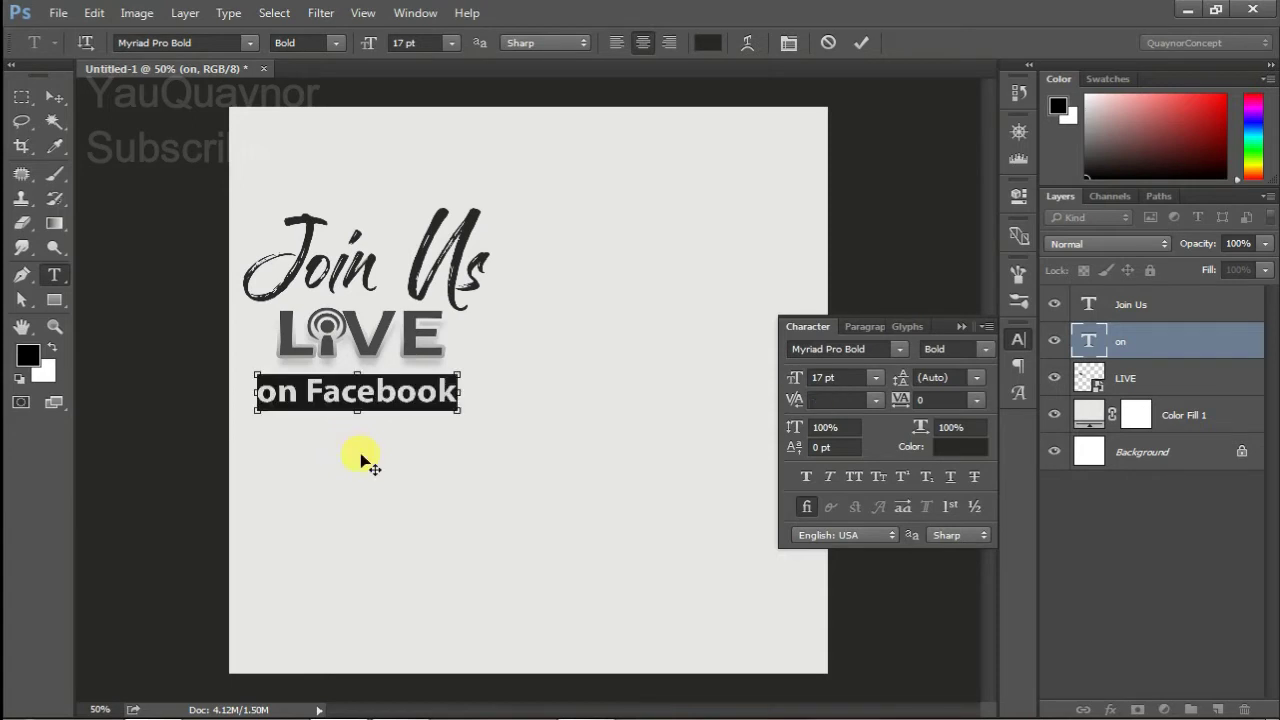
pyautogui.click(852, 470)
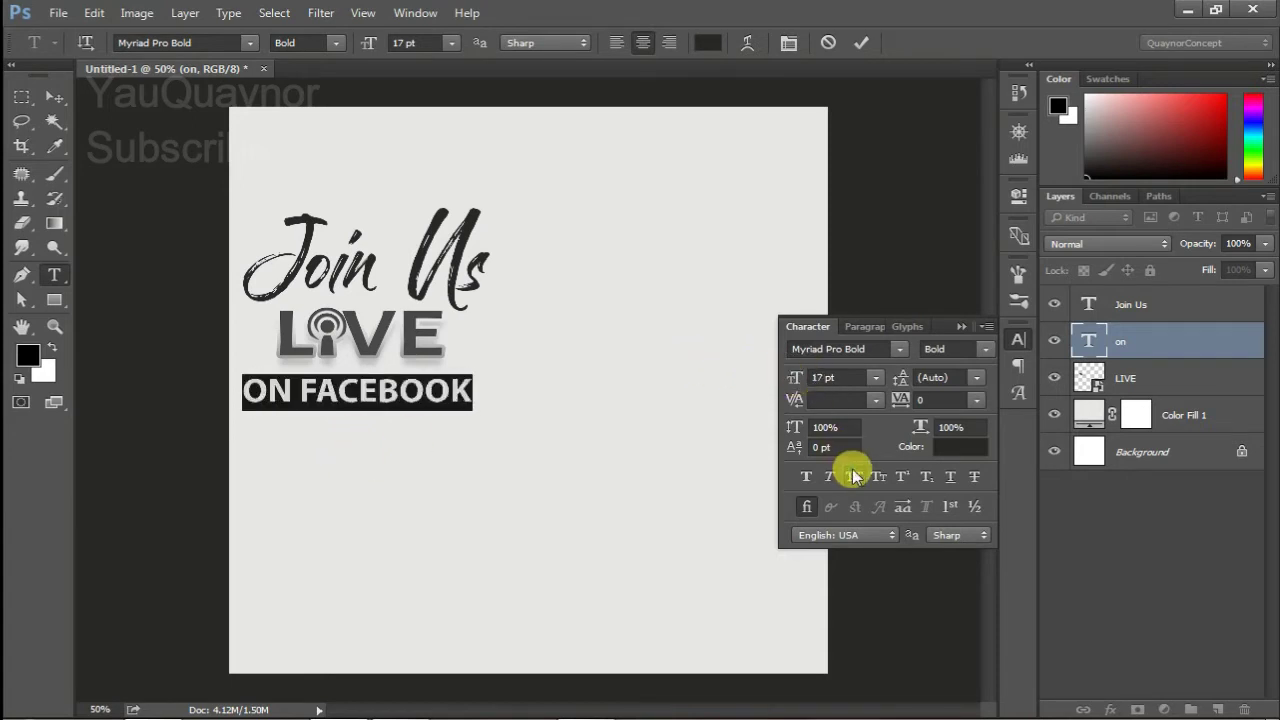
pyautogui.click(981, 352)
pyautogui.click(965, 369)
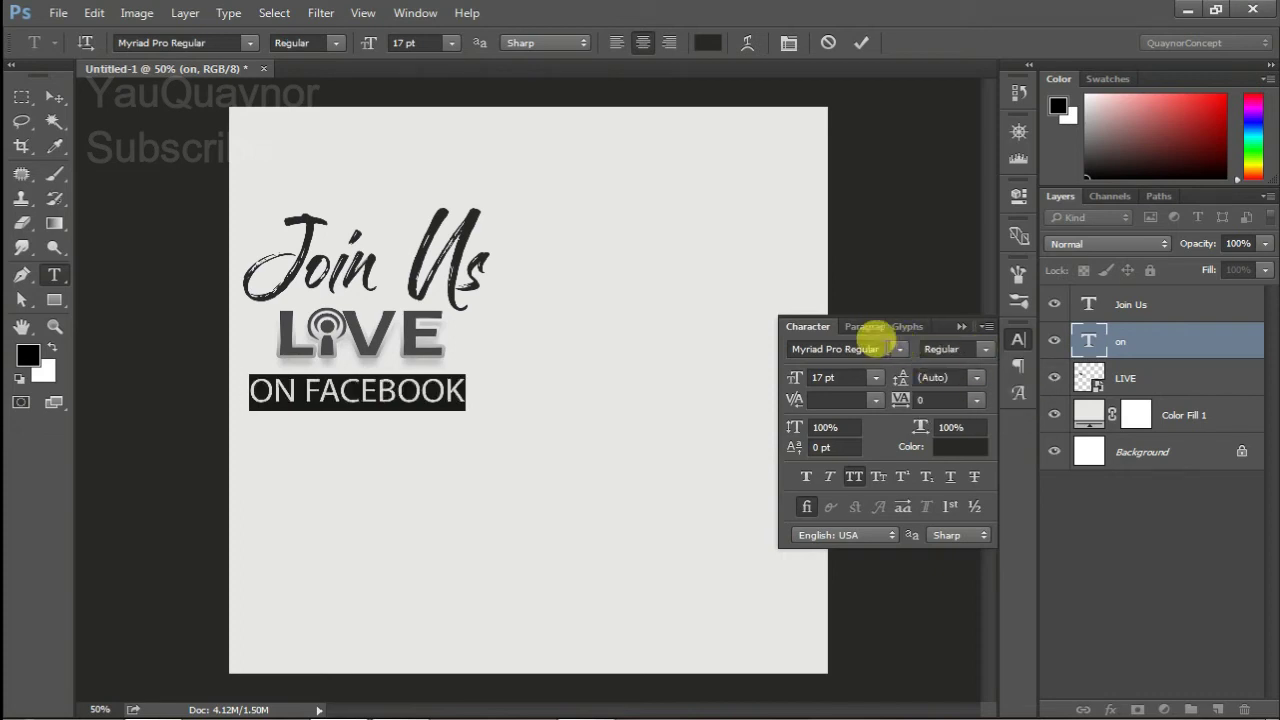
pyautogui.click(882, 348)
pyautogui.write('faber')
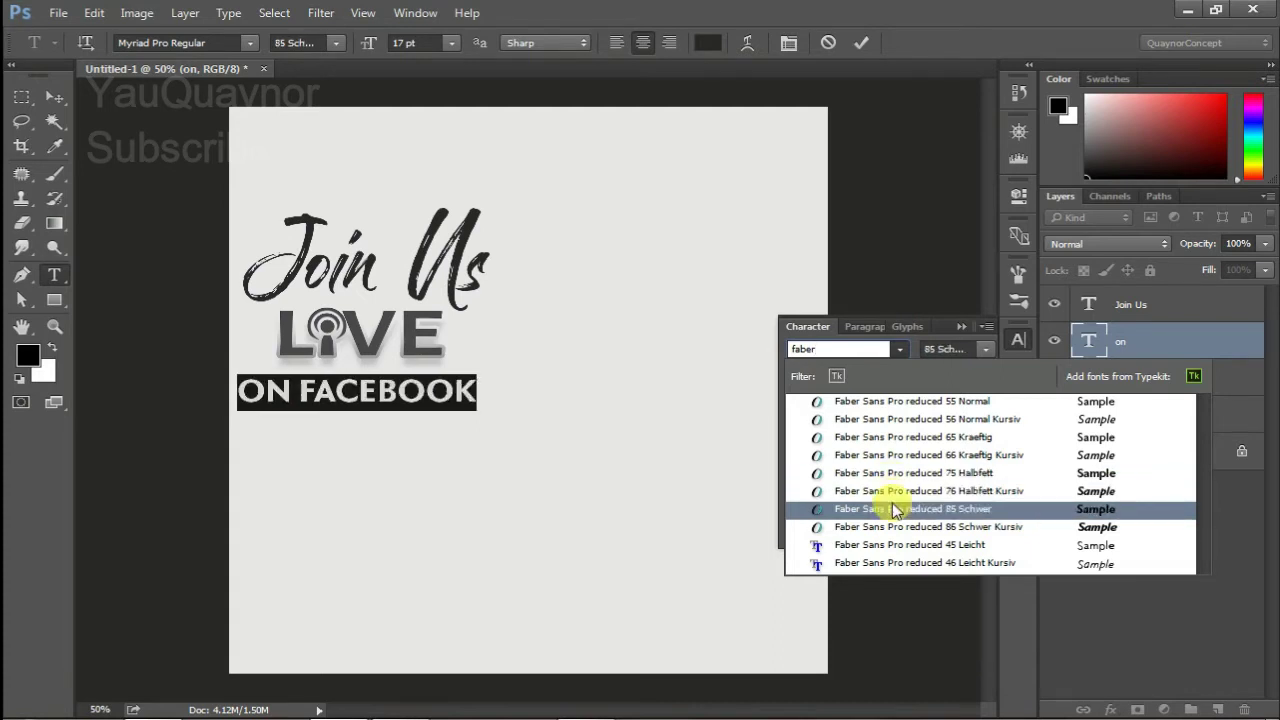
pyautogui.click(895, 509)
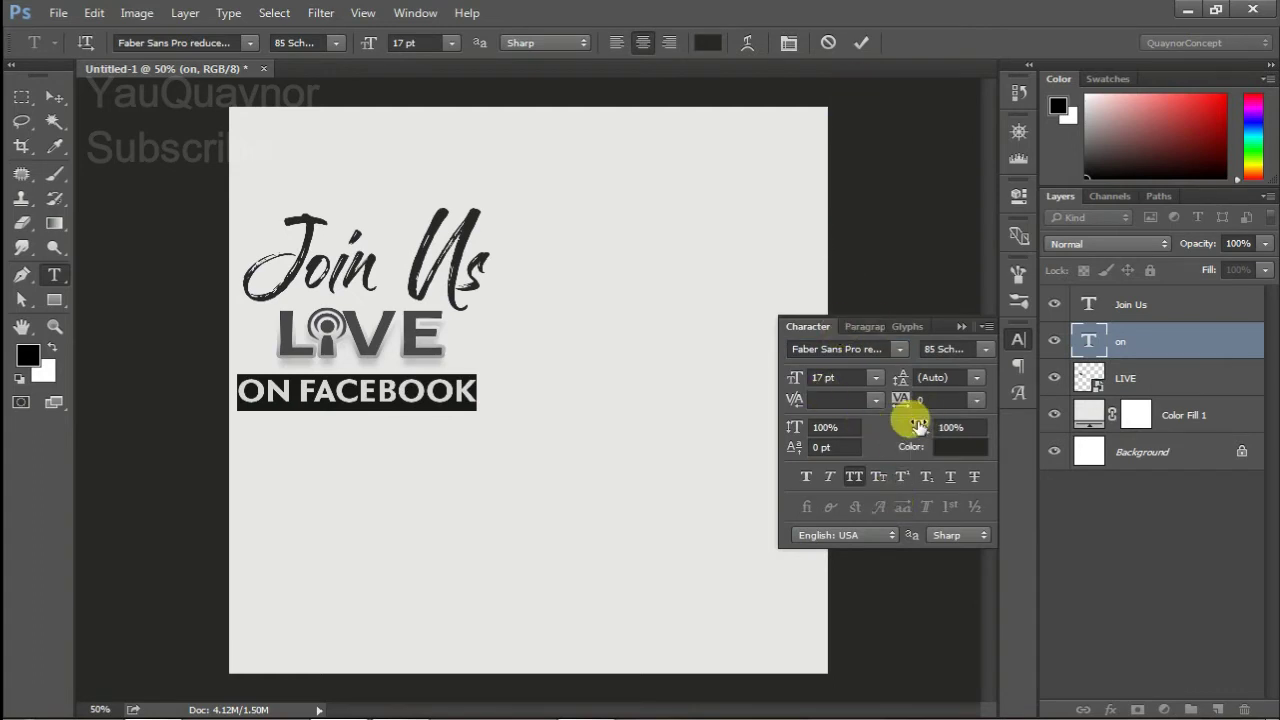
pyautogui.moveTo(918, 427); pyautogui.dragTo(910, 427)
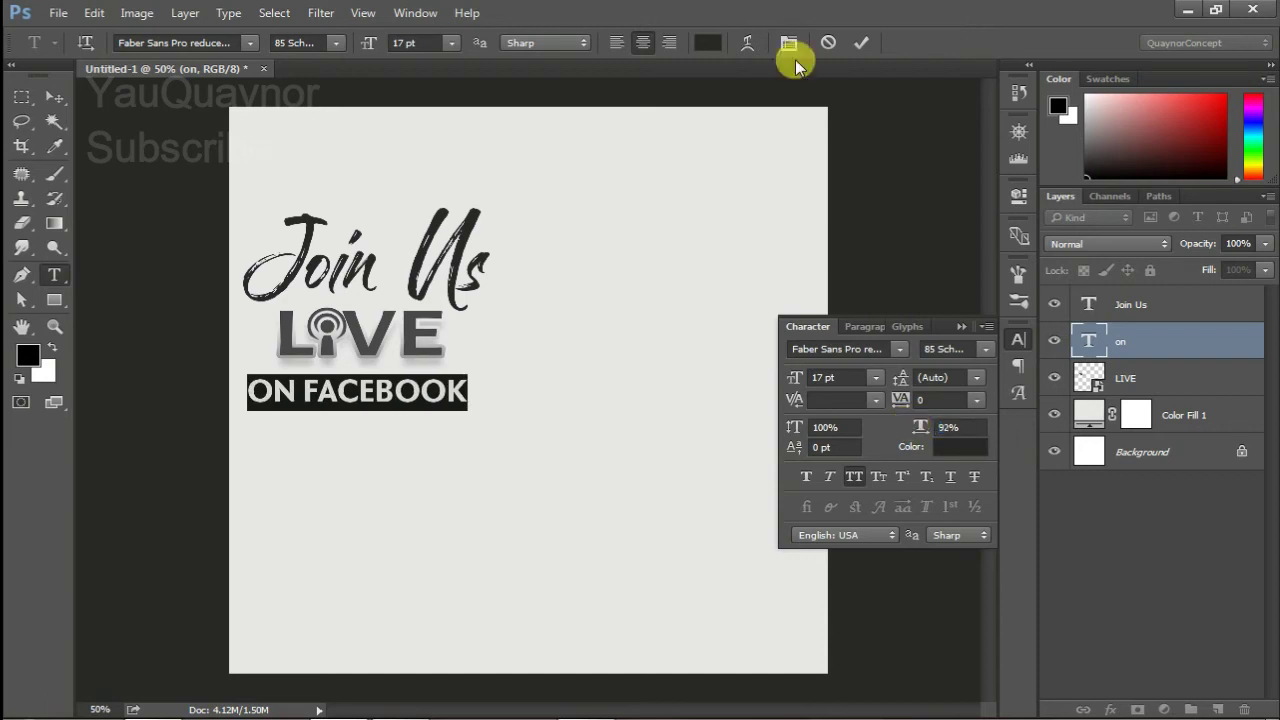
pyautogui.moveTo(792, 380); pyautogui.dragTo(786, 386)
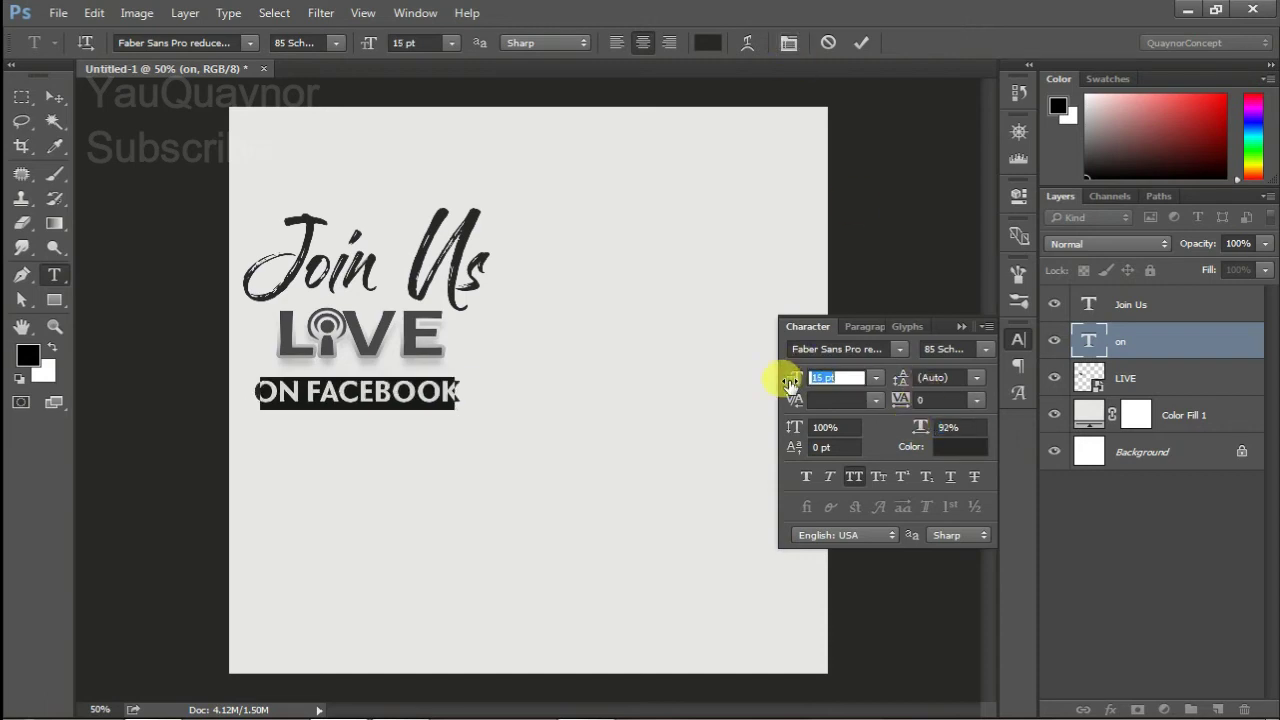
pyautogui.moveTo(893, 401); pyautogui.dragTo(910, 401)
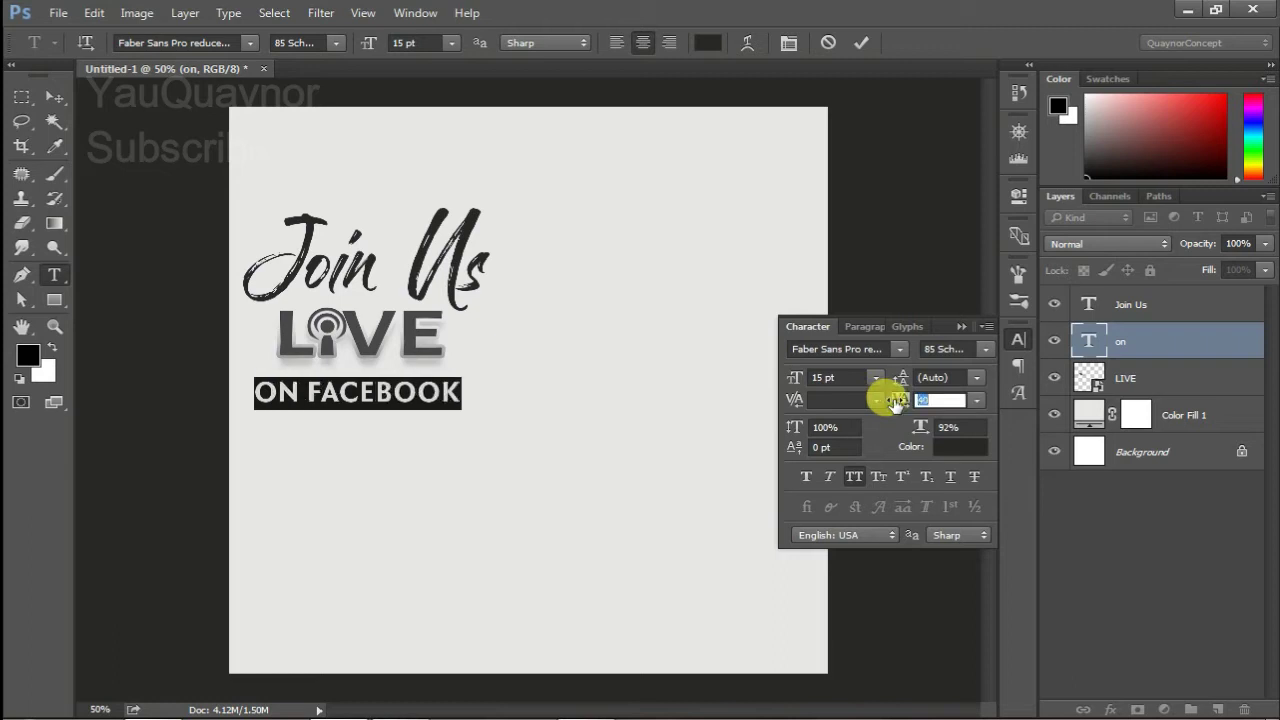
pyautogui.click(857, 43)
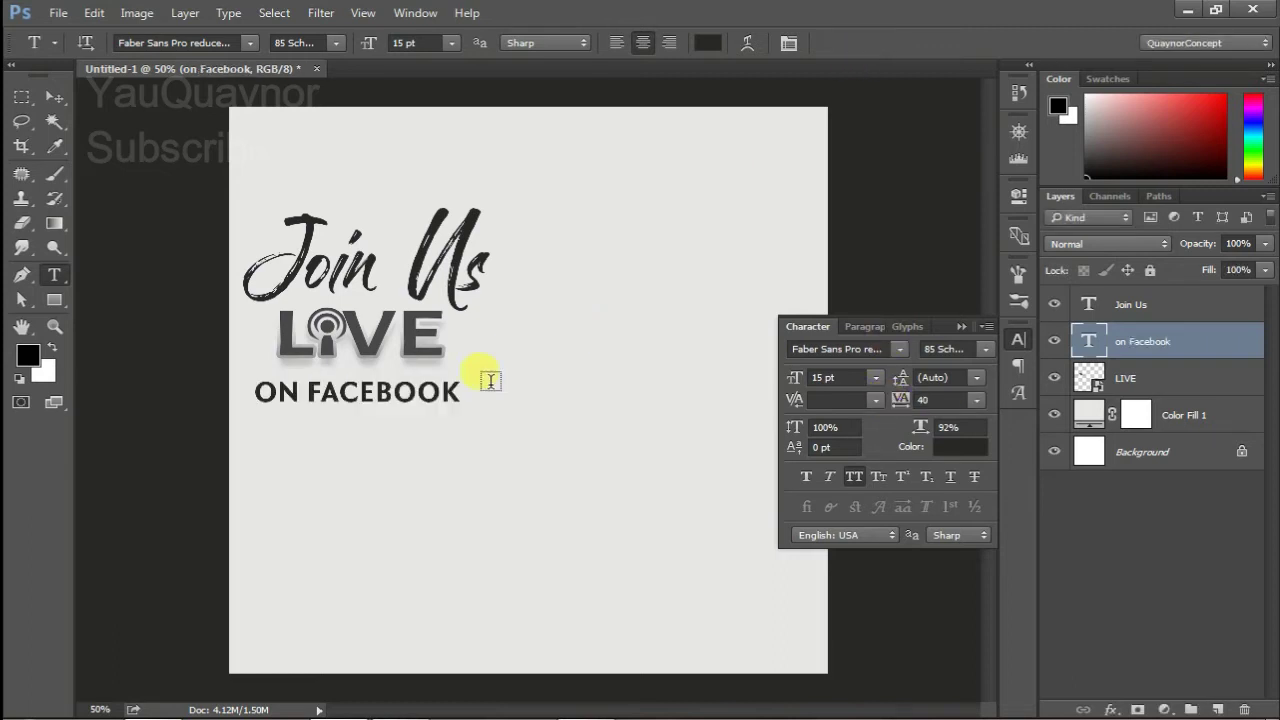
# Step: Shrink ON FACEBOOK to about 86% and nudge it to match LIVE's width
pyautogui.press('v')
pyautogui.moveTo(372, 405)
pyautogui.mouseDown()
pyautogui.moveTo(387, 408)
pyautogui.moveTo(390, 389)
pyautogui.mouseUp()
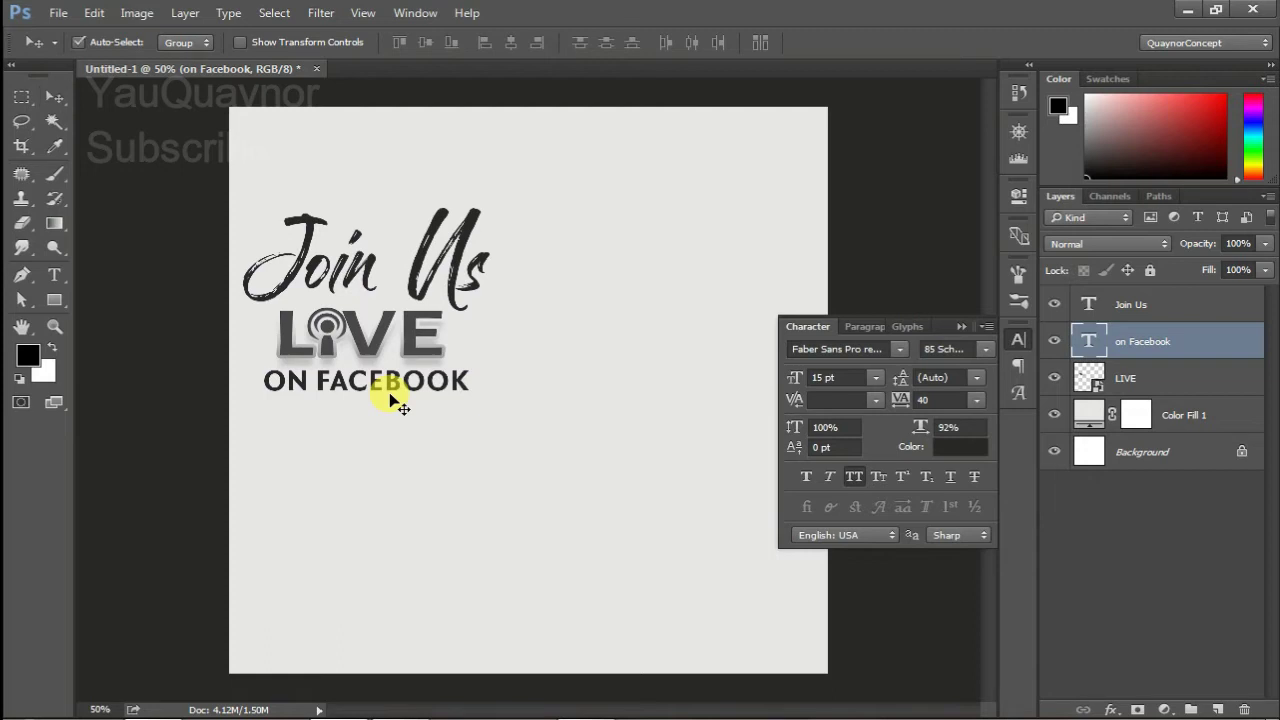
pyautogui.hotkey('ctrl', 't')
pyautogui.moveTo(471, 400); pyautogui.dragTo(441, 401)
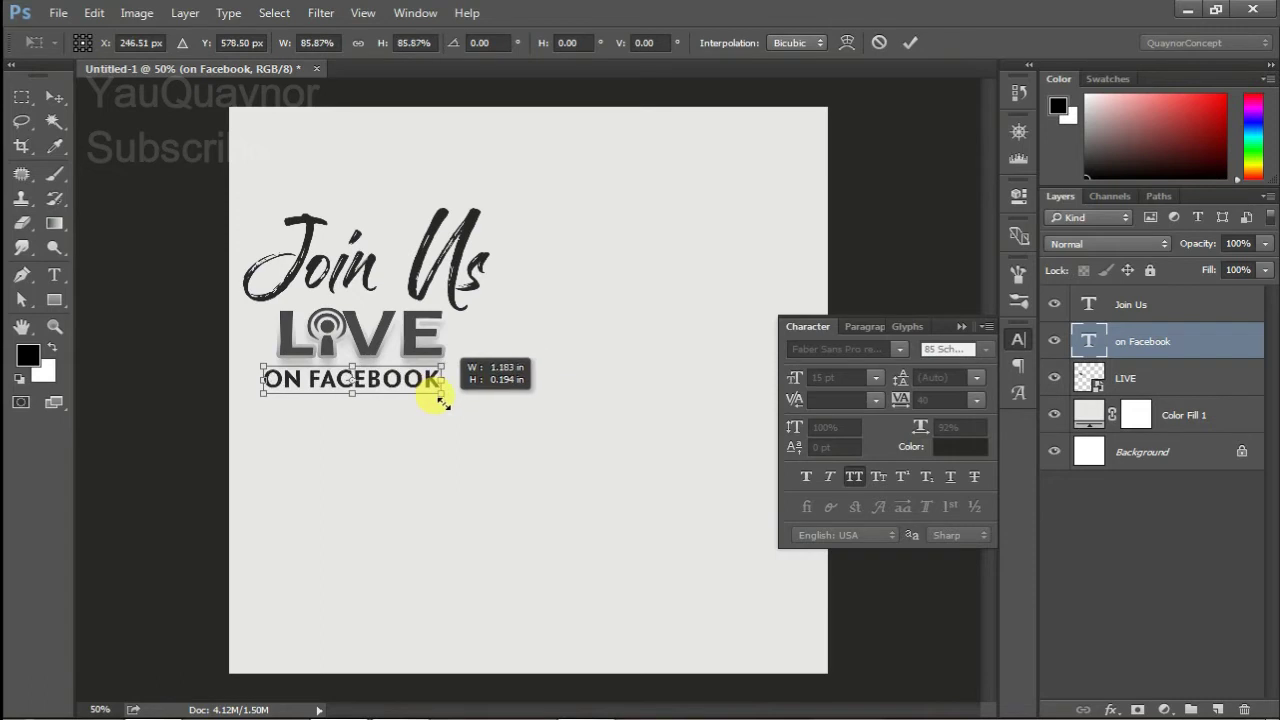
pyautogui.press('Return')
pyautogui.hotkey('shift', 'Right')
pyautogui.hotkey('shift', 'Right')
pyautogui.hotkey('shift', 'Right')
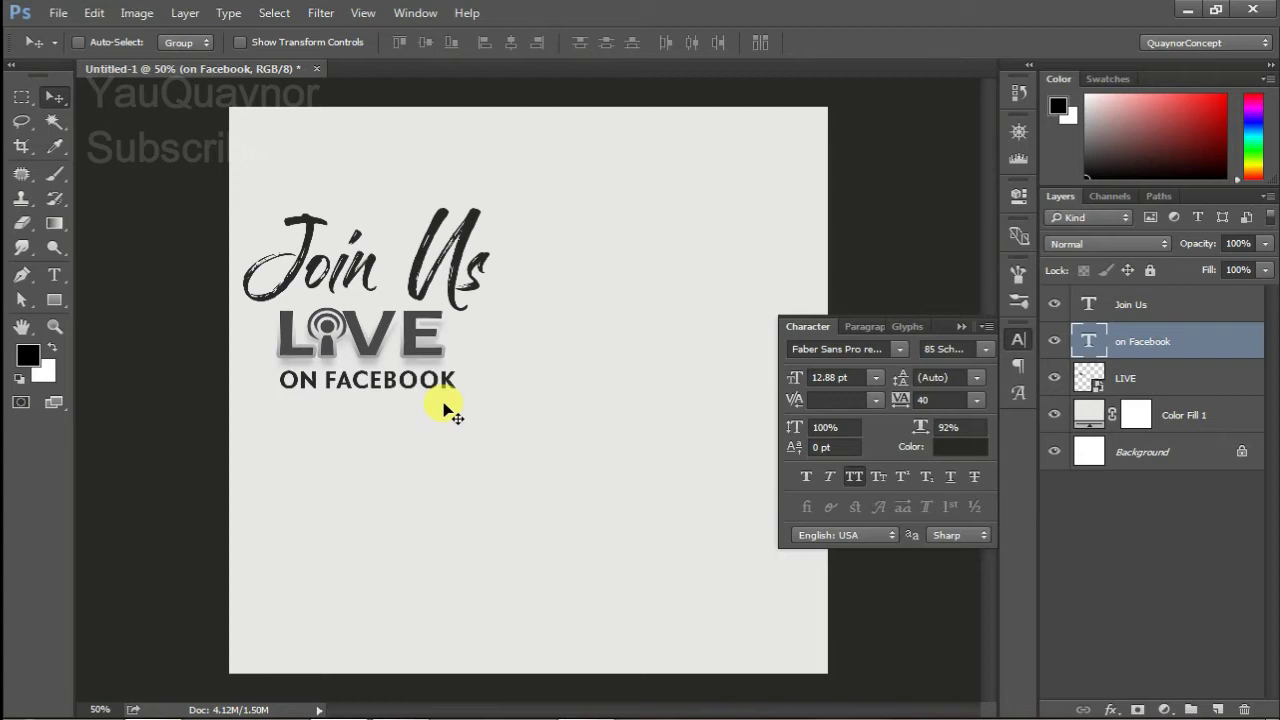
pyautogui.hotkey('ctrl', 't')
pyautogui.moveTo(458, 396); pyautogui.dragTo(444, 393)
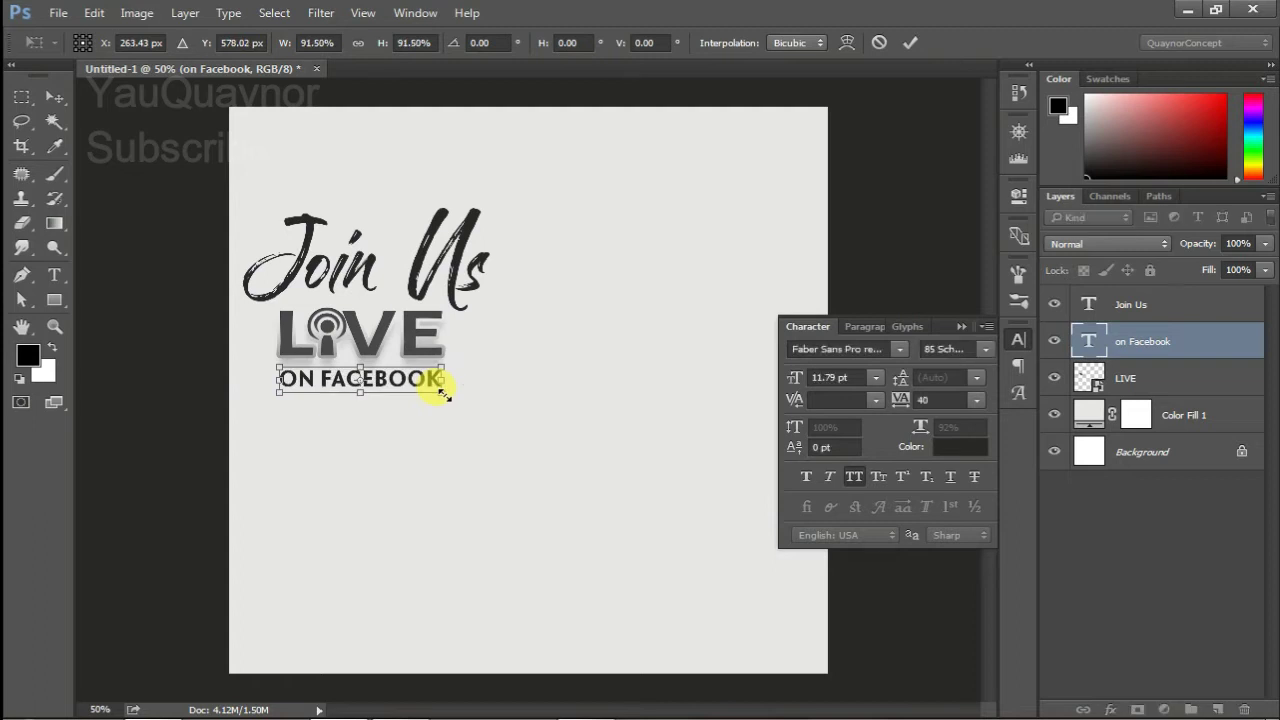
pyautogui.press('Return')
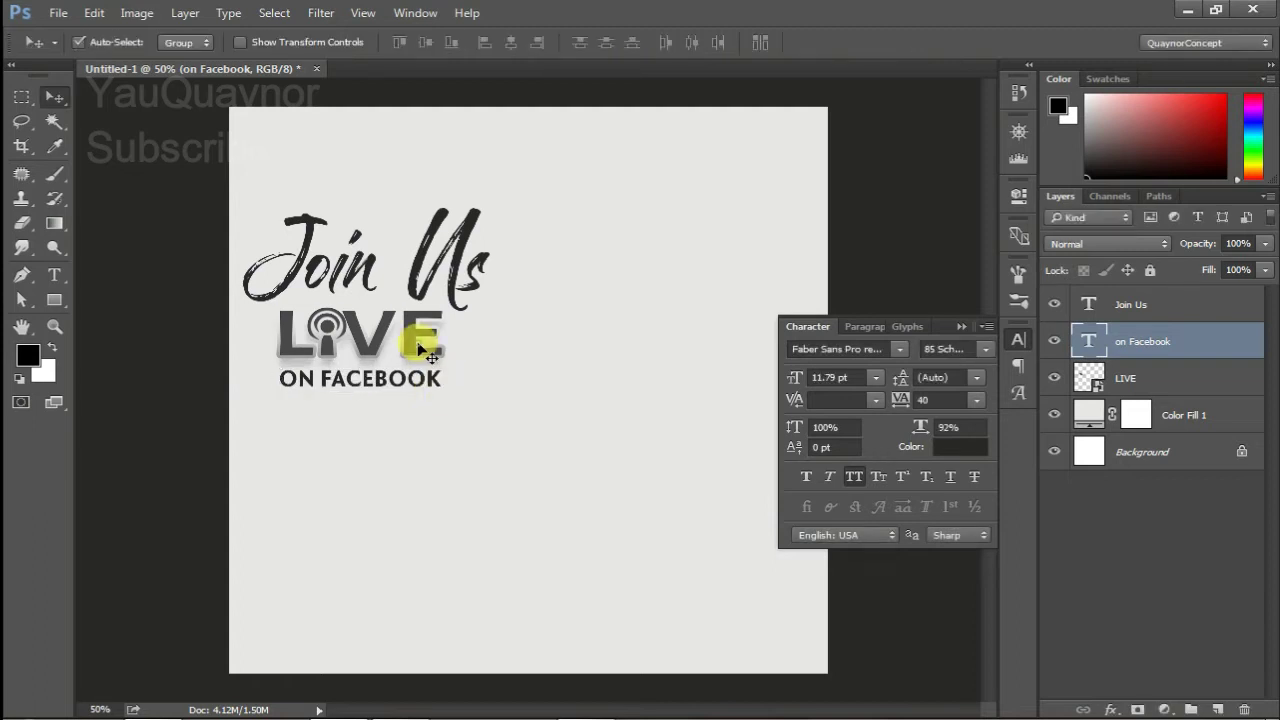
# Step: Scale LIVE and ON FACEBOOK up together to about 124%
pyautogui.keyDown('ctrl'); pyautogui.keyDown('shift'); pyautogui.click(420, 347); pyautogui.keyUp('shift'); pyautogui.keyUp('ctrl')
pyautogui.hotkey('ctrl', 't')
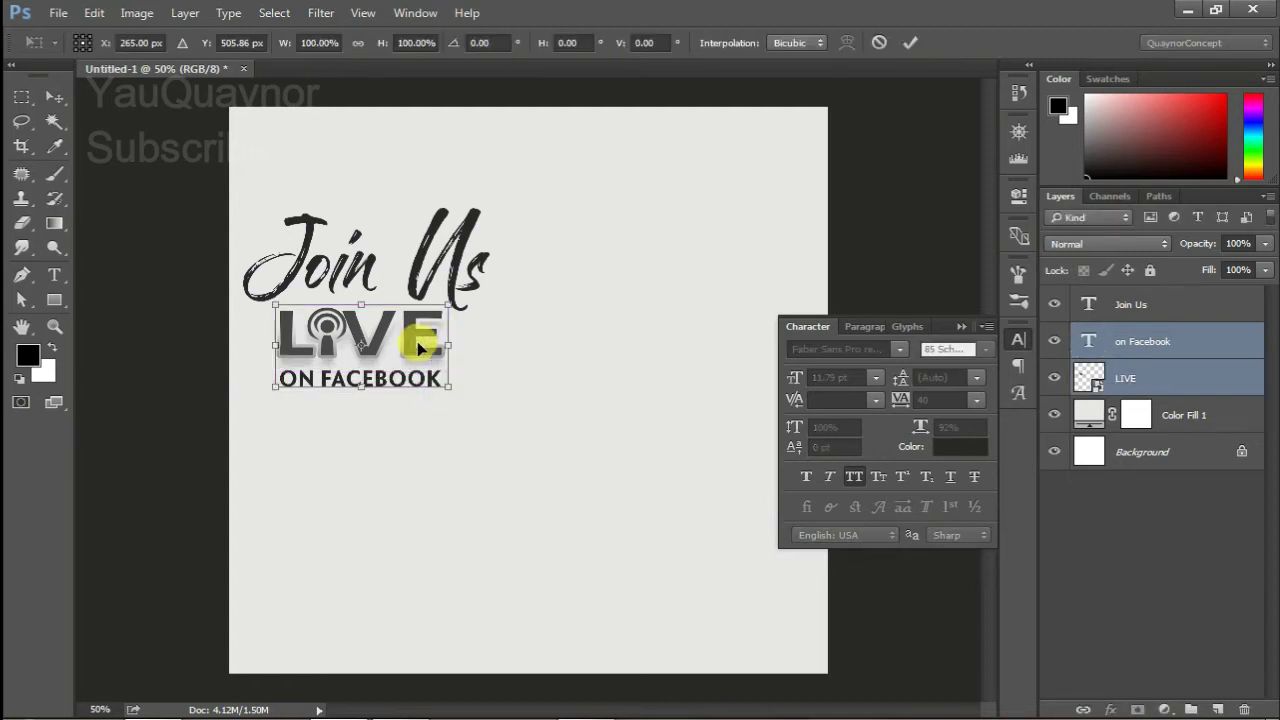
pyautogui.moveTo(452, 390); pyautogui.dragTo(468, 398)
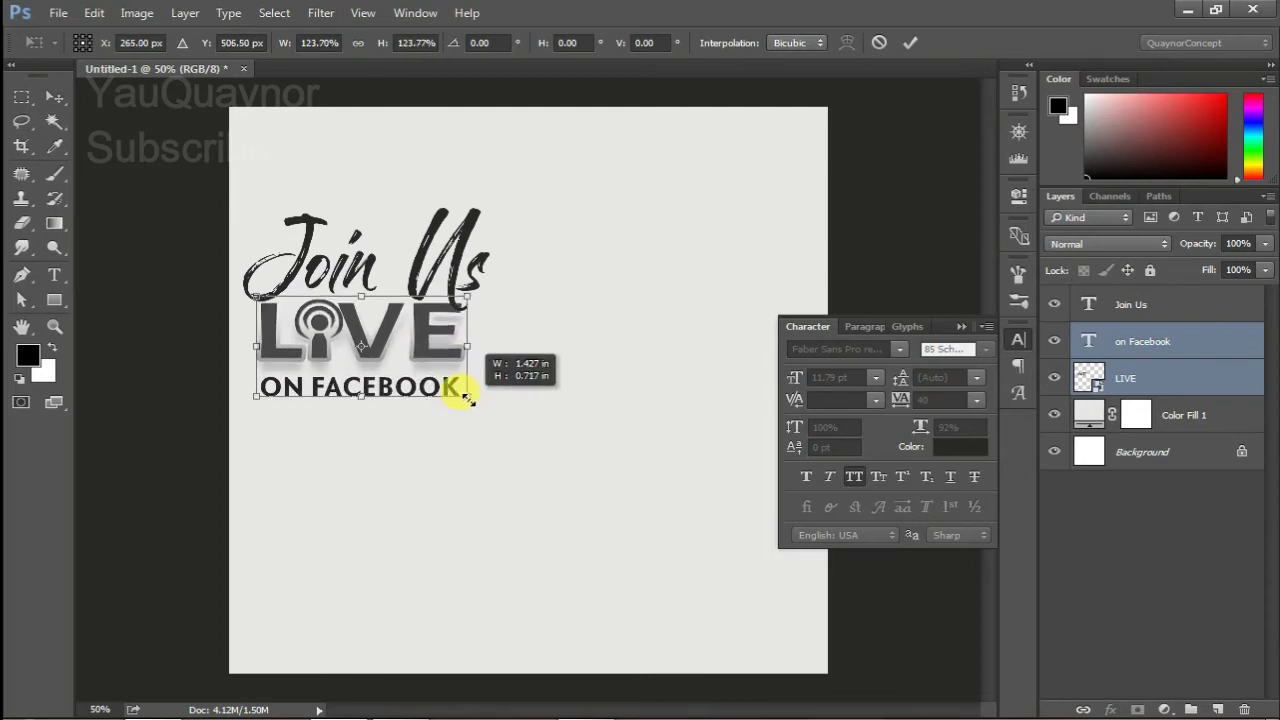
pyautogui.press('Return')
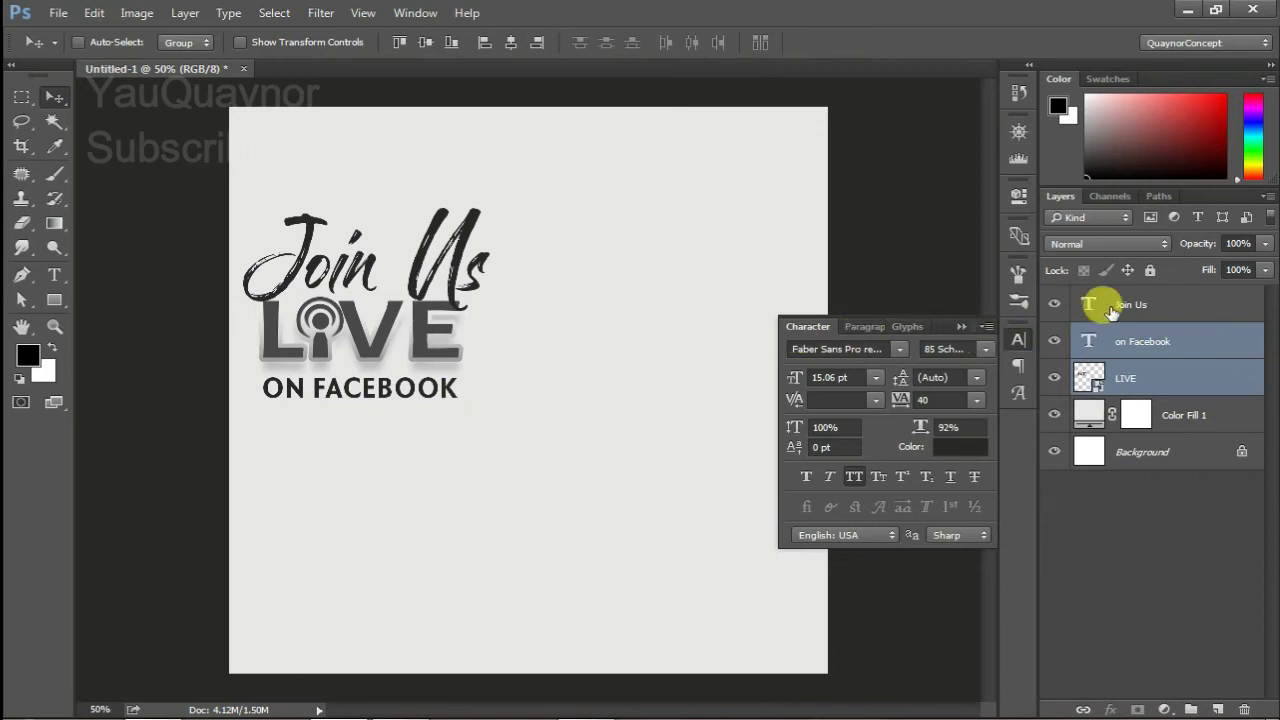
# Step: Centre-align Join Us, LIVE and ON FACEBOOK, nudge Join Us up two pixels, and close the Character panel
pyautogui.keyDown('shift'); pyautogui.click(1117, 309); pyautogui.keyUp('shift')
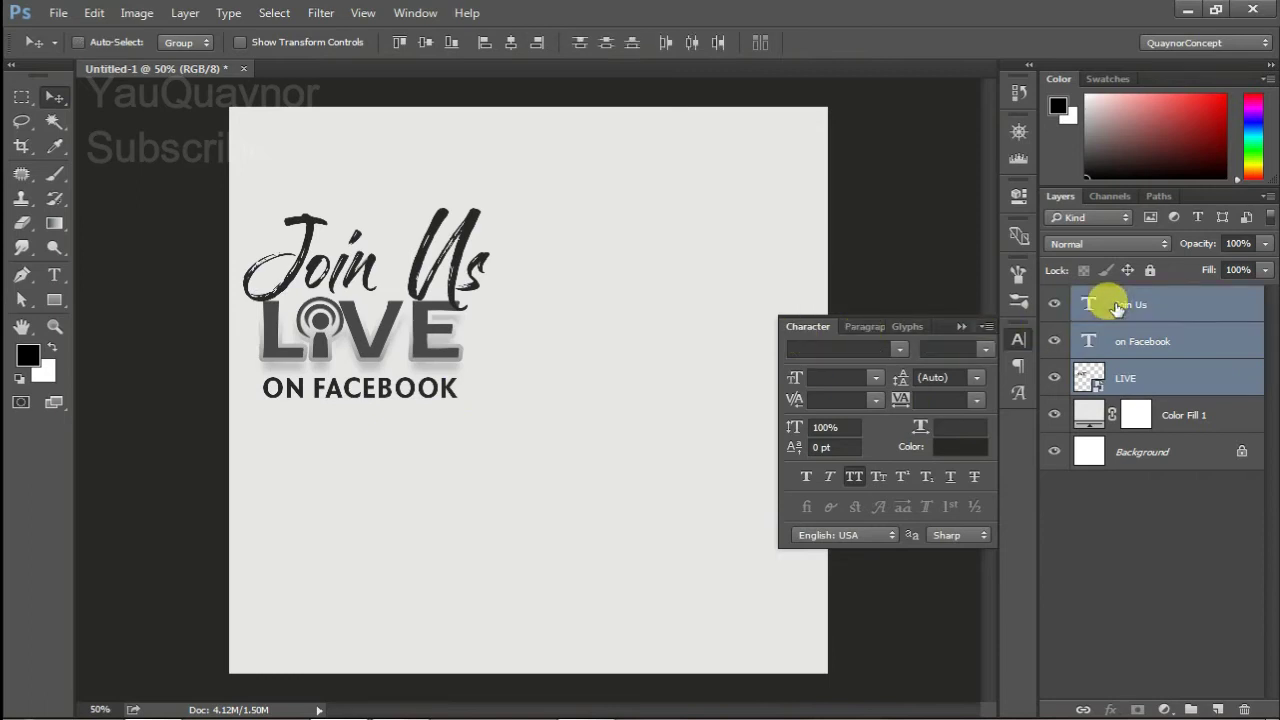
pyautogui.click(509, 43)
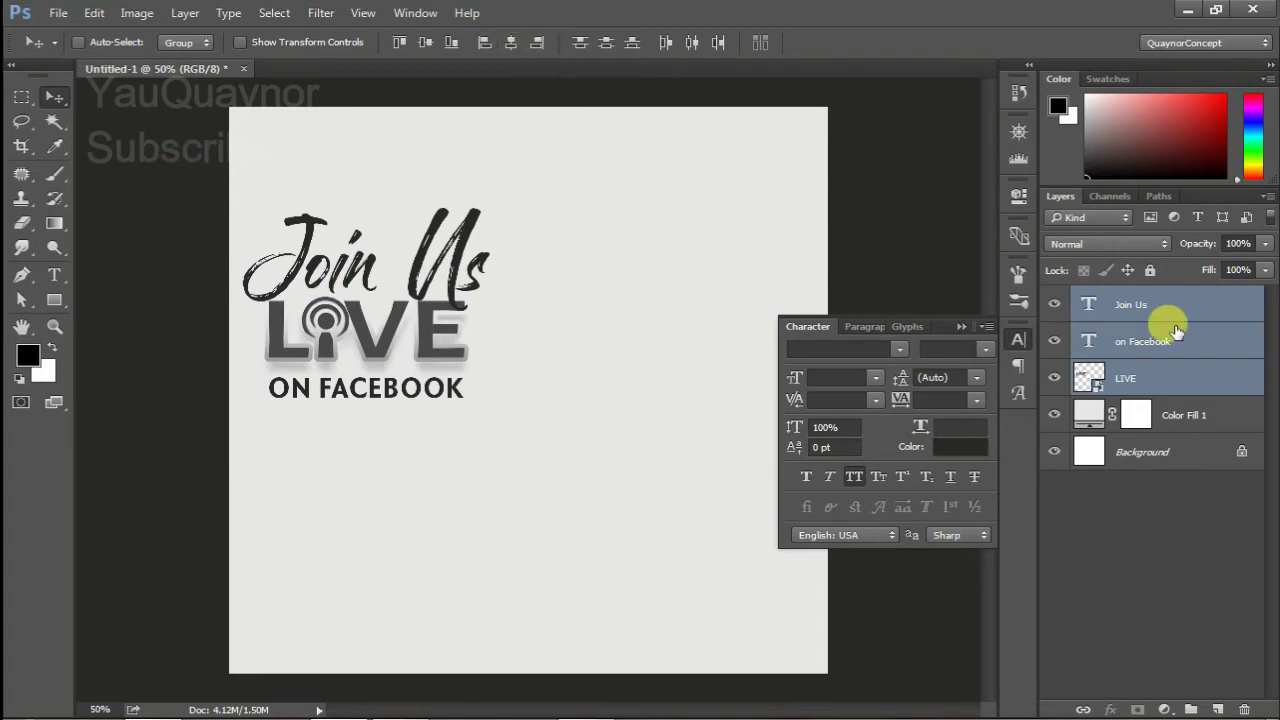
pyautogui.click(1140, 300)
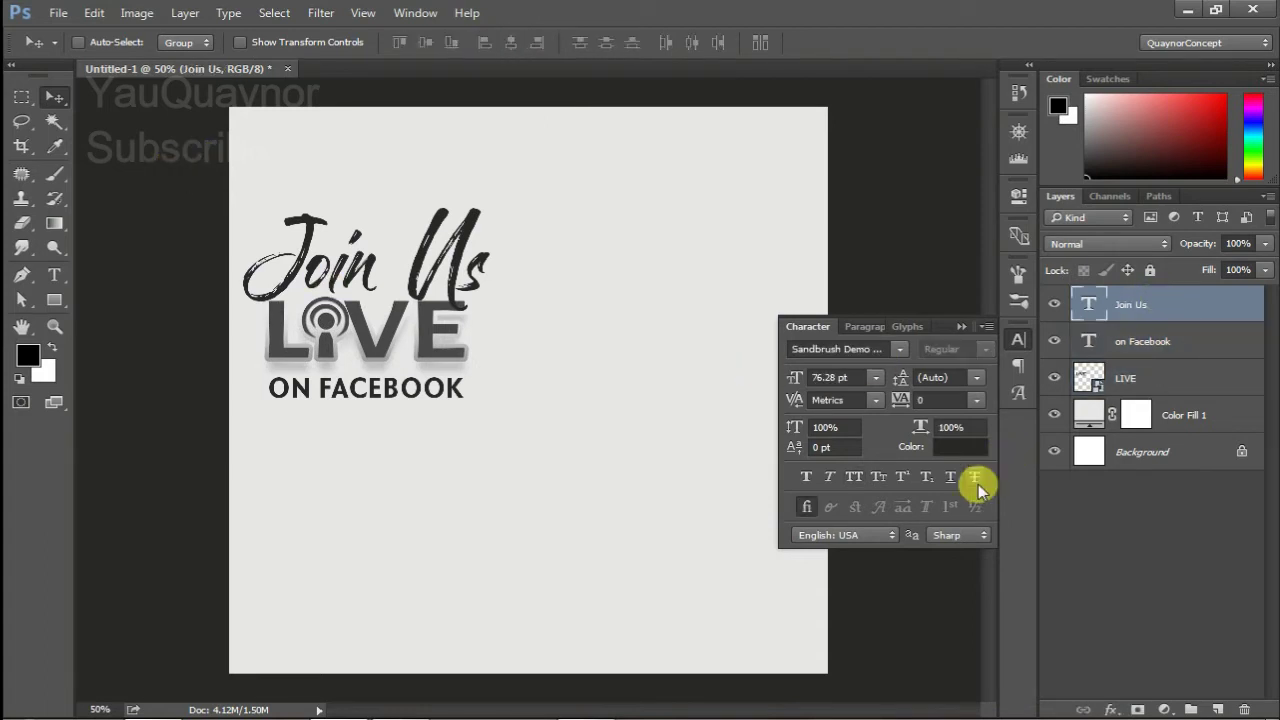
pyautogui.press('Up')
pyautogui.press('Up')
pyautogui.press('Up')
pyautogui.press('Up')
pyautogui.press('Up')
pyautogui.press('Up')
pyautogui.press('Up')
pyautogui.press('Up')
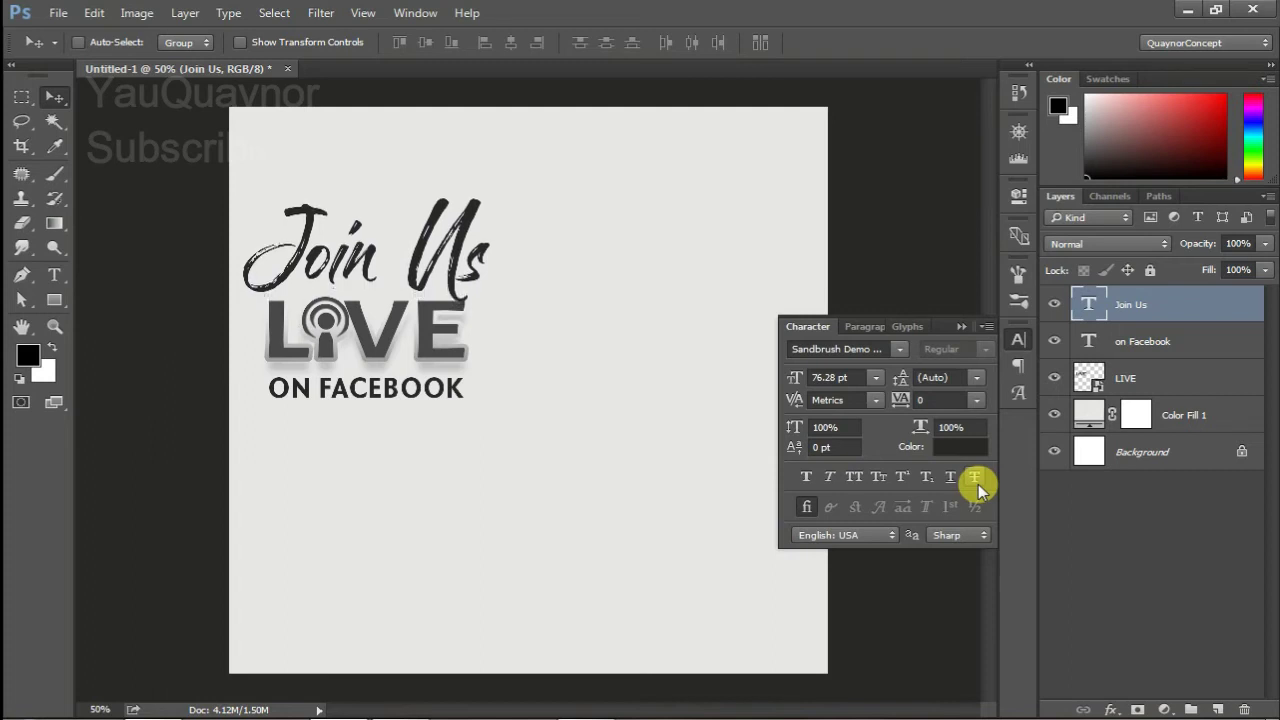
pyautogui.press('Up')
pyautogui.press('Up')
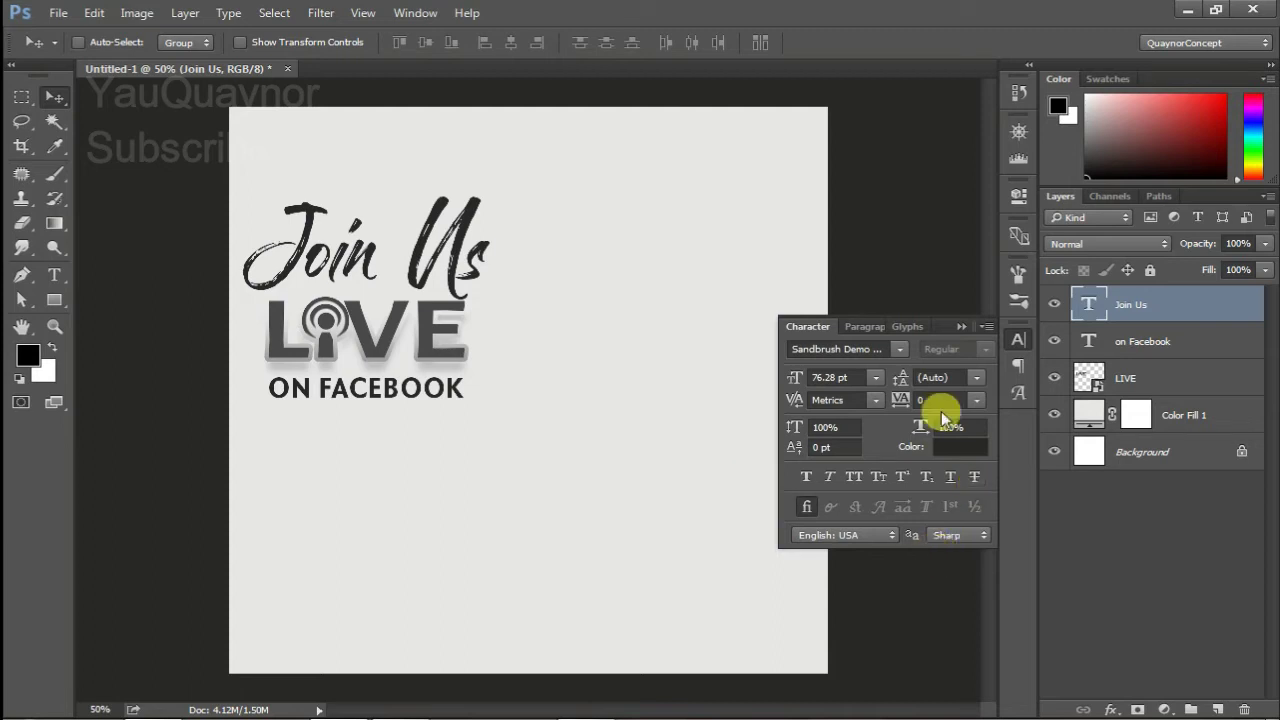
pyautogui.click(1018, 345)
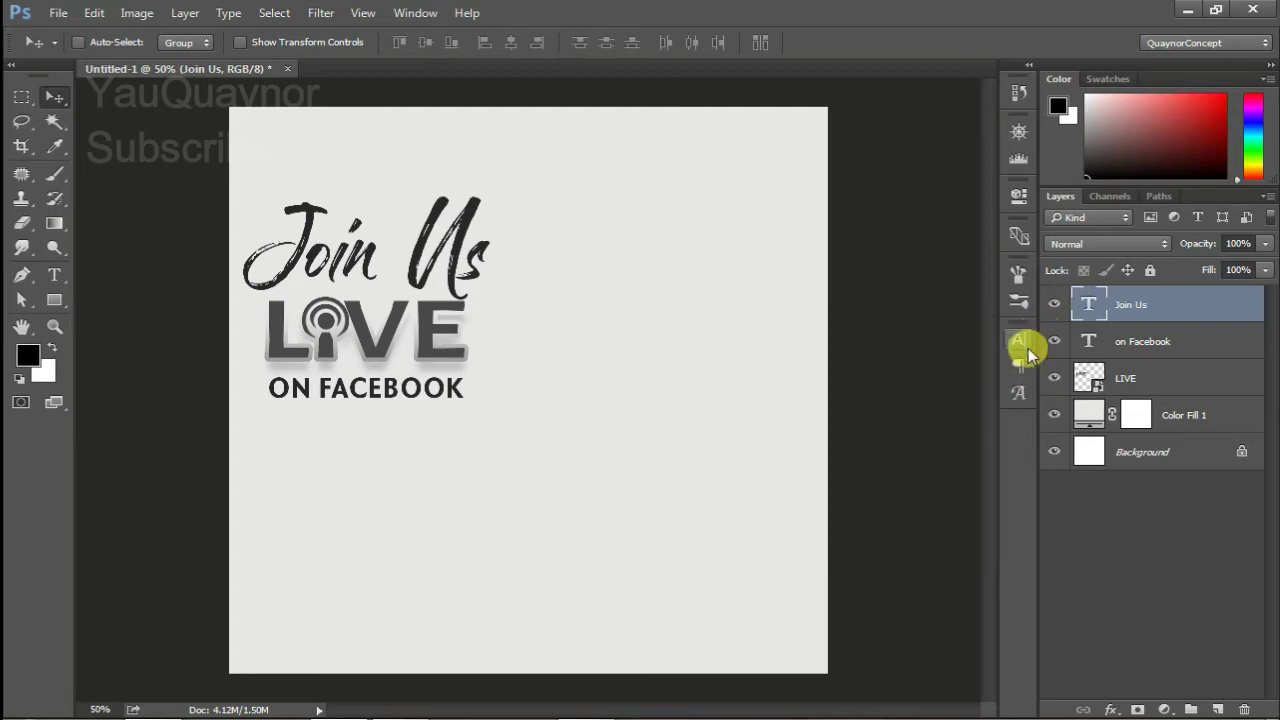
# Step: Draw a tall rectangle down from the canvas top on the right side
pyautogui.click(1181, 424)
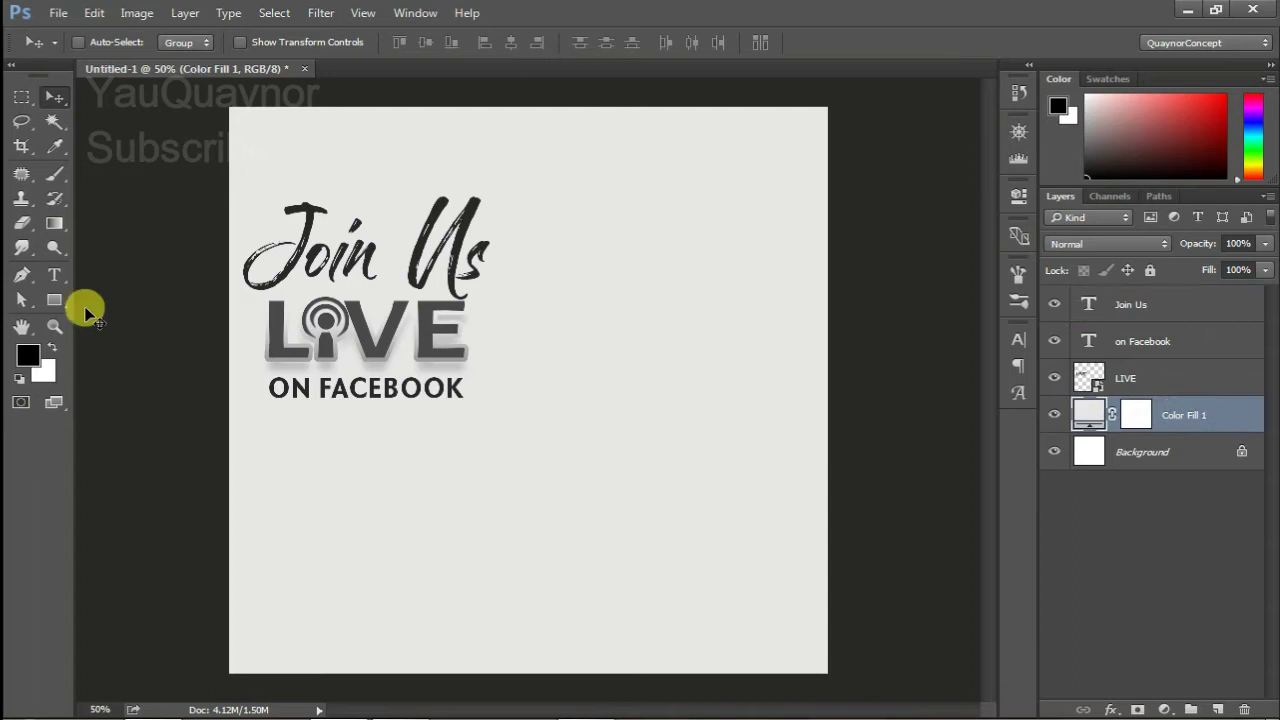
pyautogui.click(54, 300)
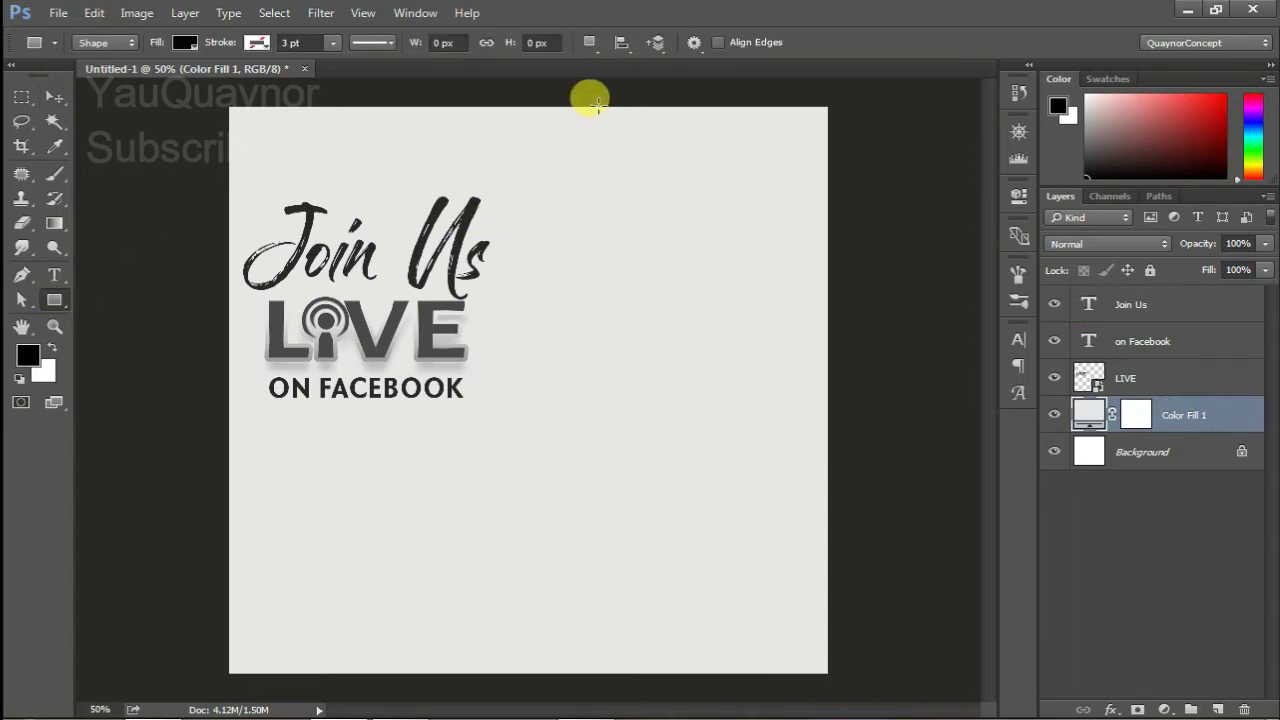
pyautogui.moveTo(602, 108); pyautogui.dragTo(738, 568)
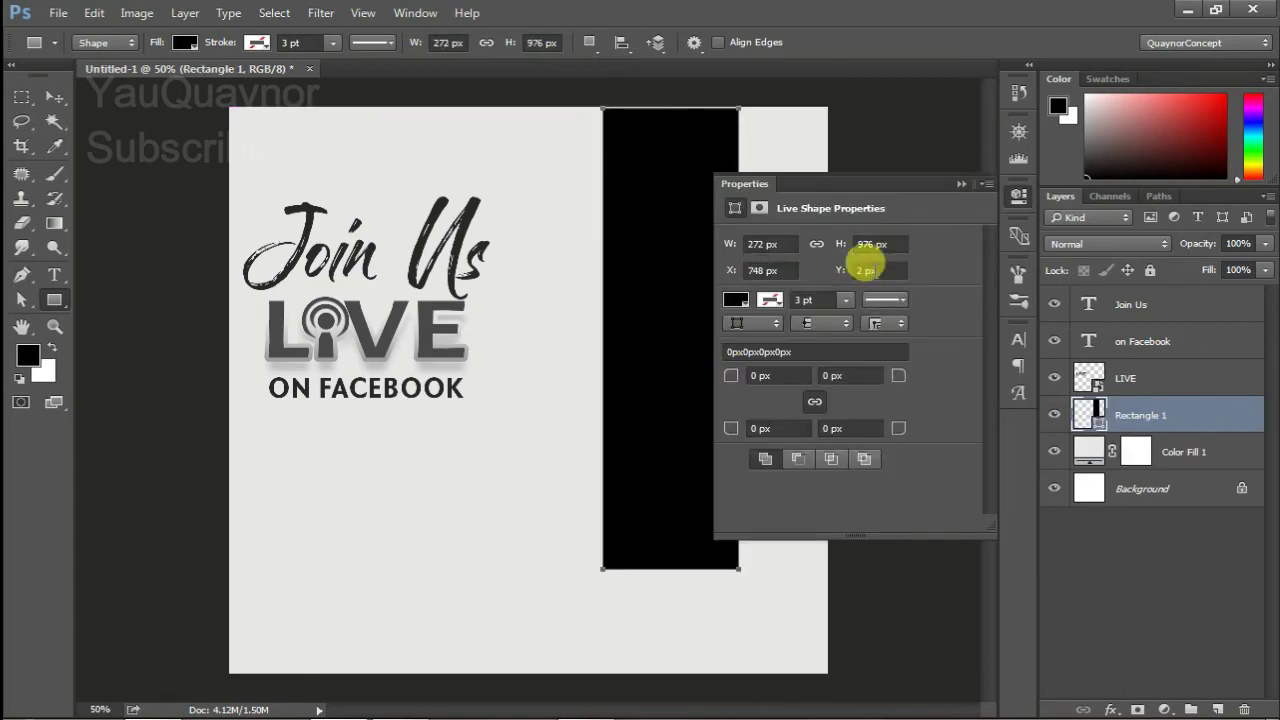
# Step: Set the rectangle's fill colour to dark grey 606060
pyautogui.click(734, 301)
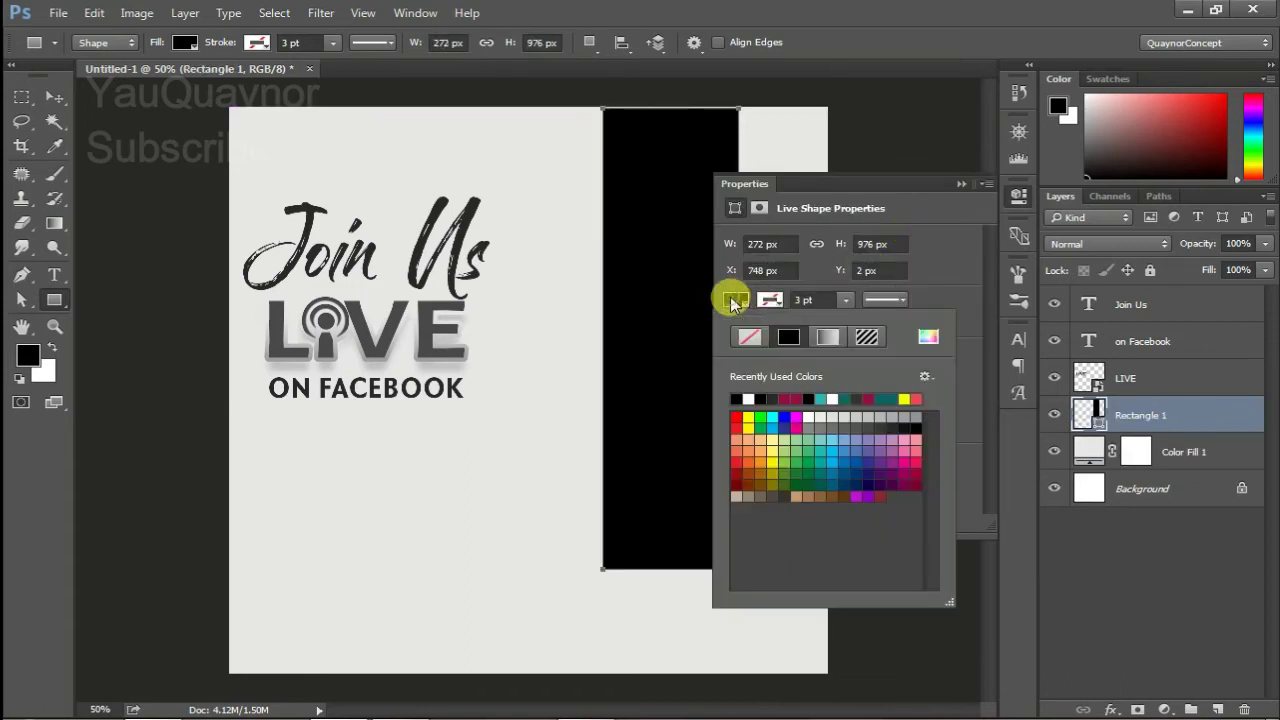
pyautogui.click(928, 337)
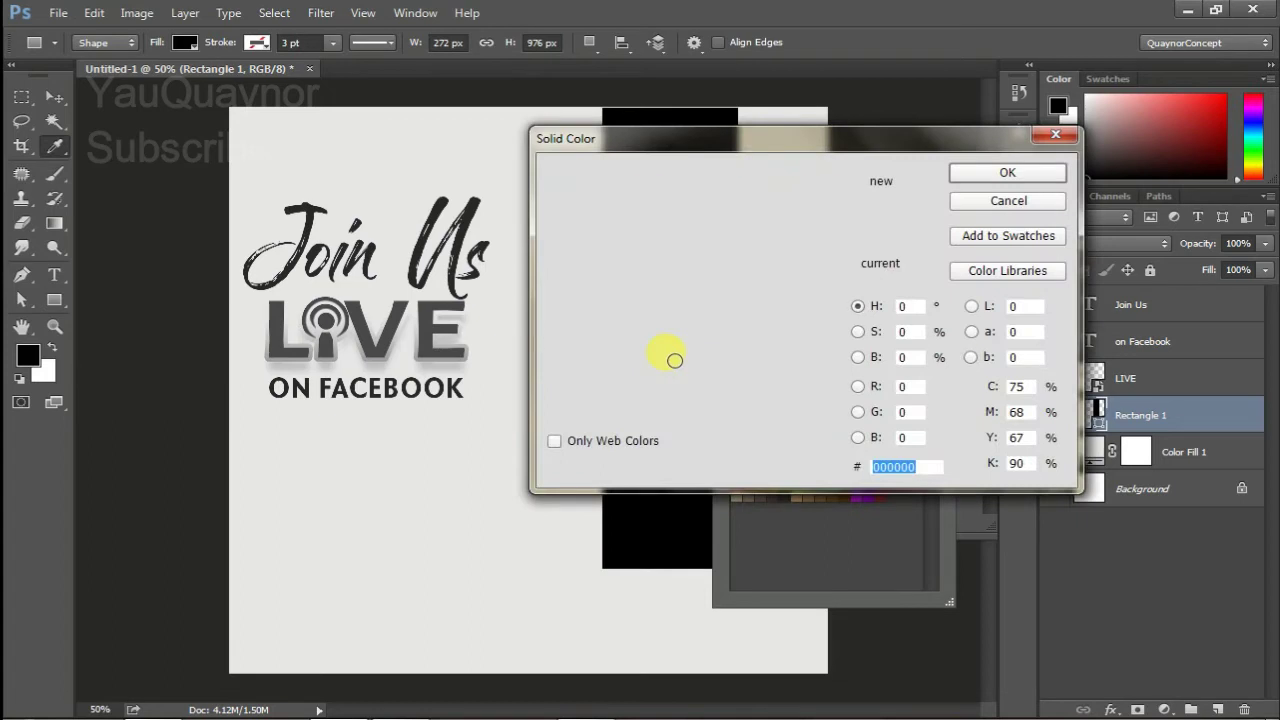
pyautogui.click(449, 516)
pyautogui.moveTo(558, 236); pyautogui.dragTo(547, 309)
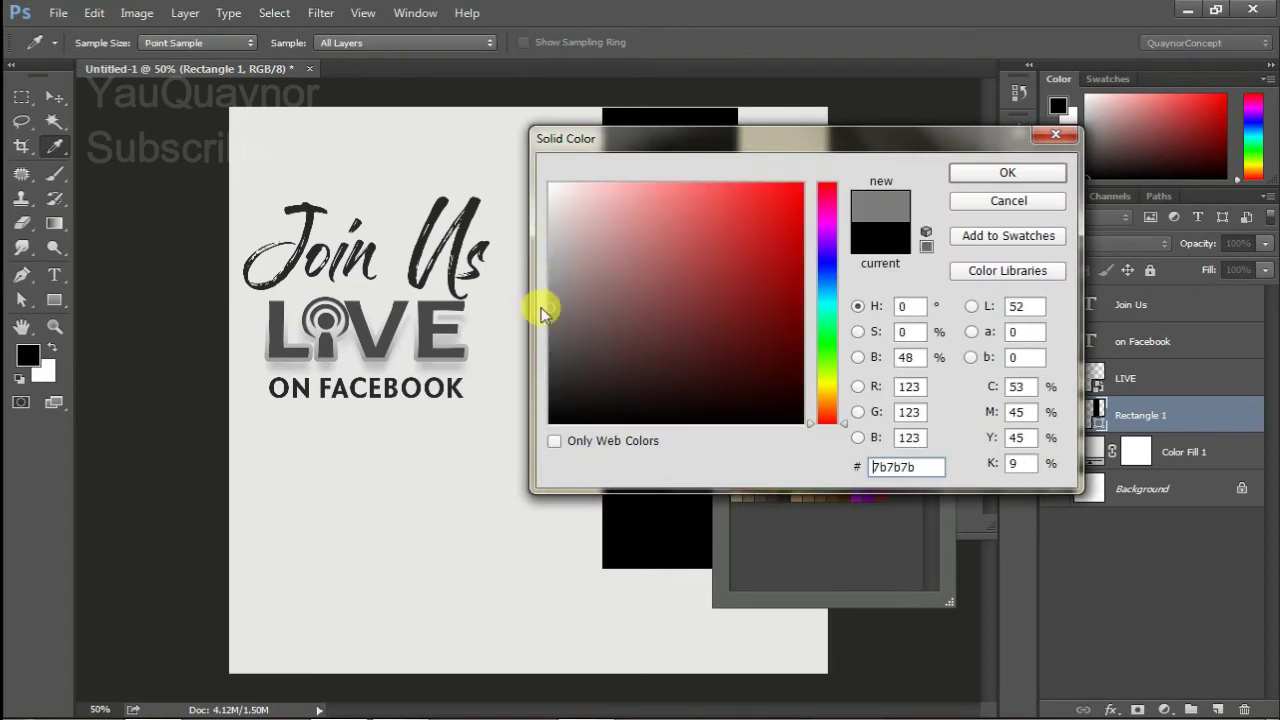
pyautogui.click(972, 171)
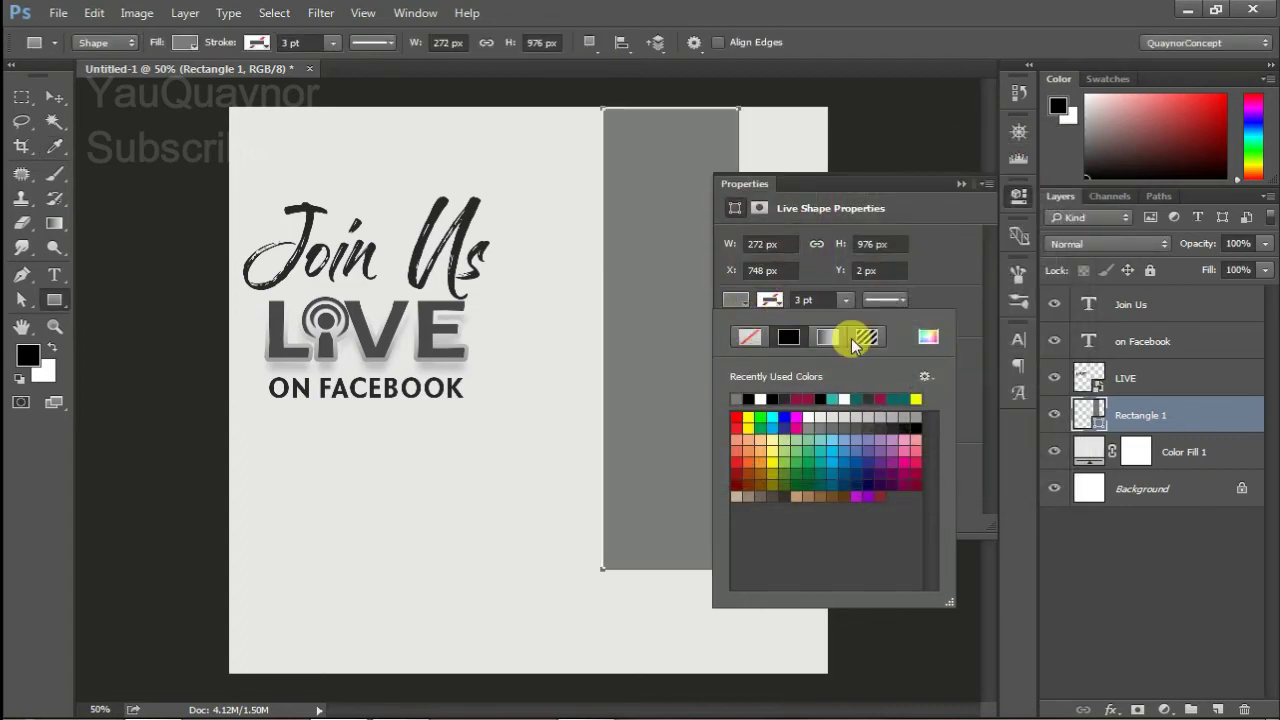
pyautogui.click(928, 336)
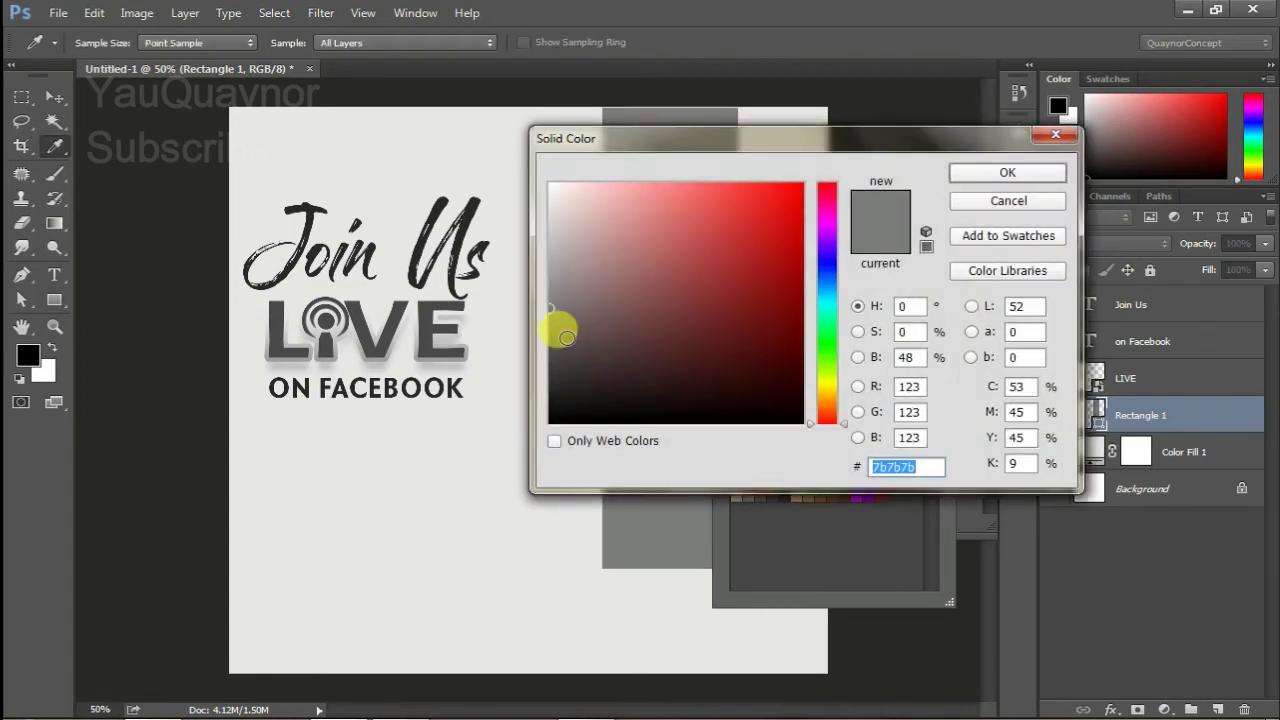
pyautogui.moveTo(557, 323); pyautogui.dragTo(540, 332)
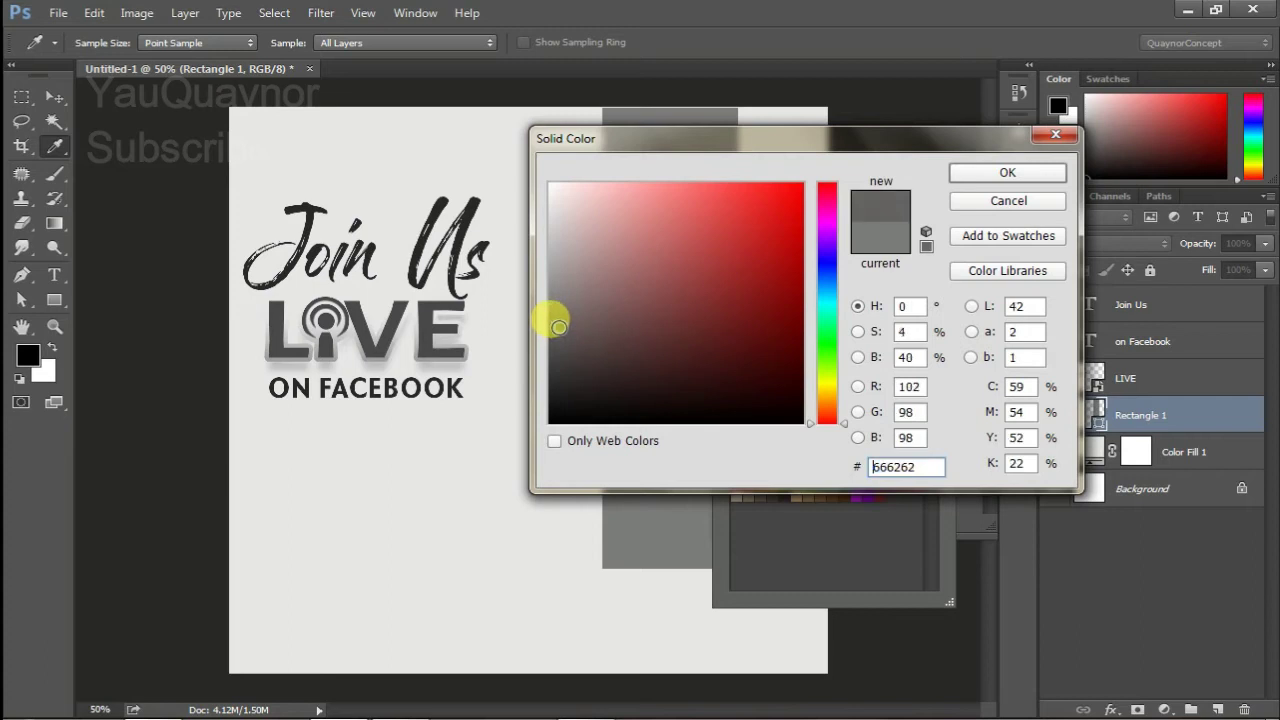
pyautogui.click(986, 172)
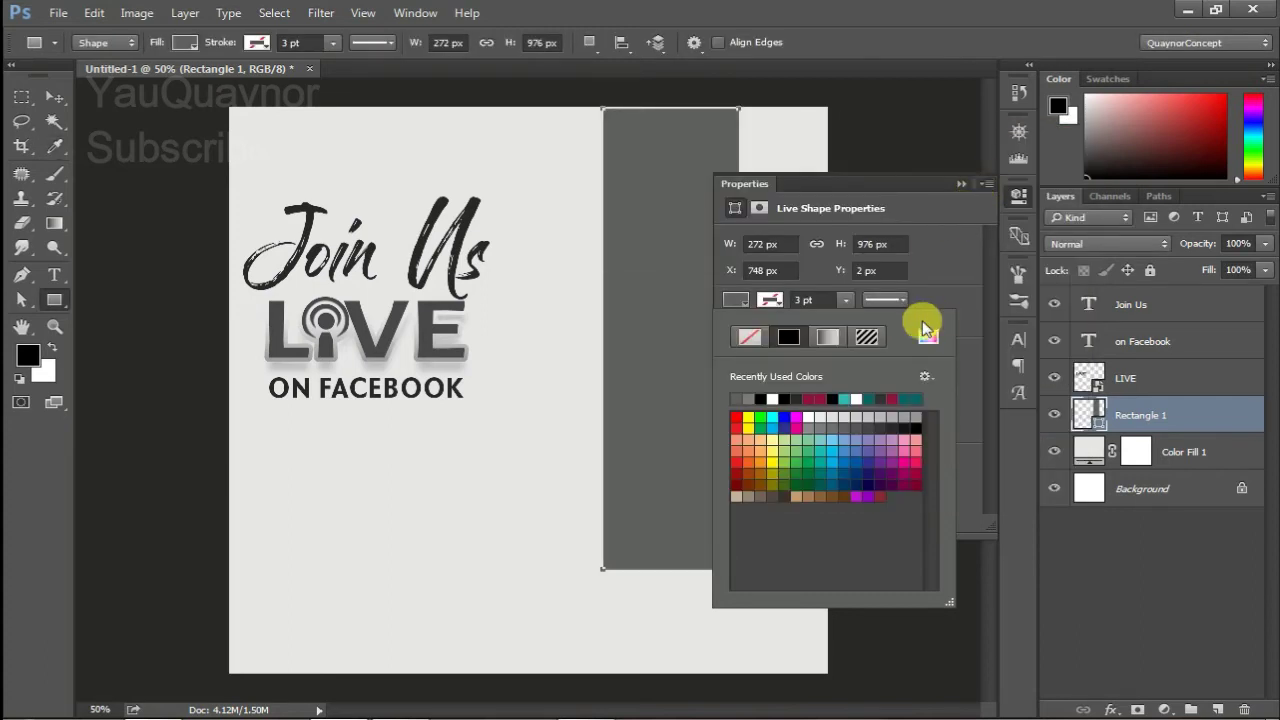
pyautogui.click(1008, 202)
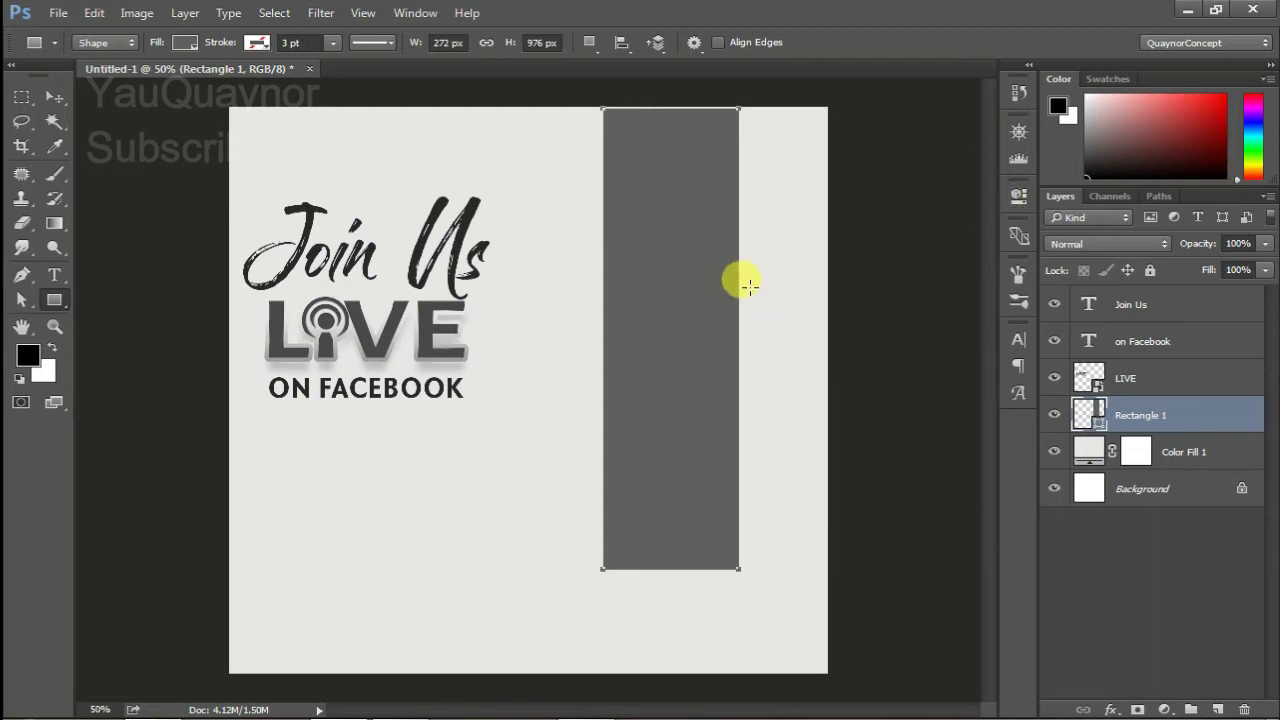
# Step: Free-transform Rectangle 1 so its bottom and top edges reach the canvas edges
pyautogui.press('v')
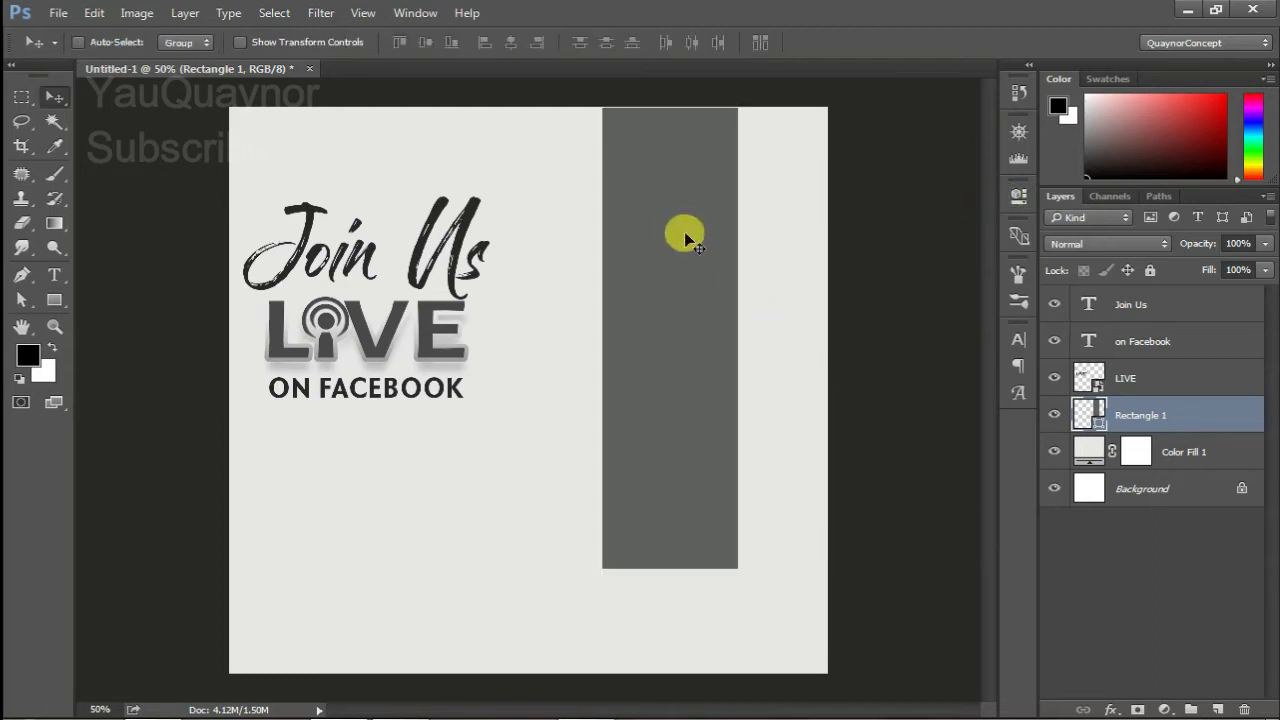
pyautogui.hotkey('ctrl', 't')
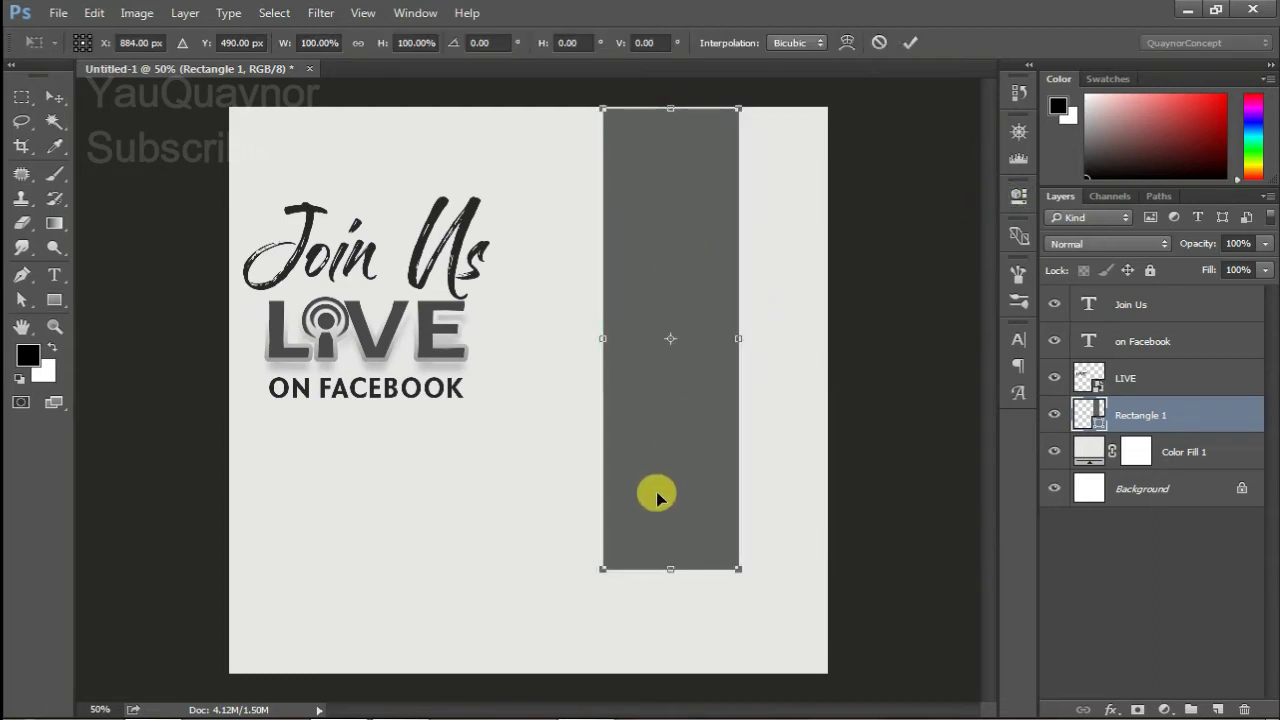
pyautogui.moveTo(669, 567); pyautogui.dragTo(677, 680)
pyautogui.press('Return')
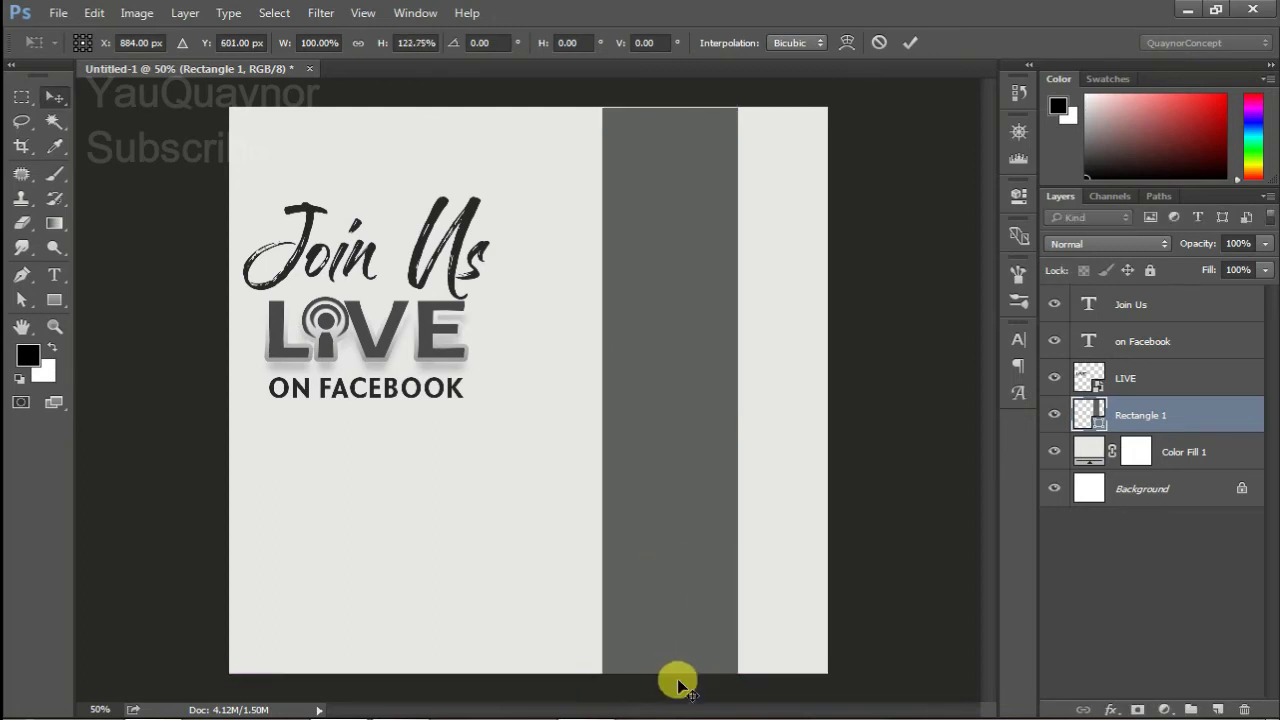
pyautogui.hotkey('ctrl', 't')
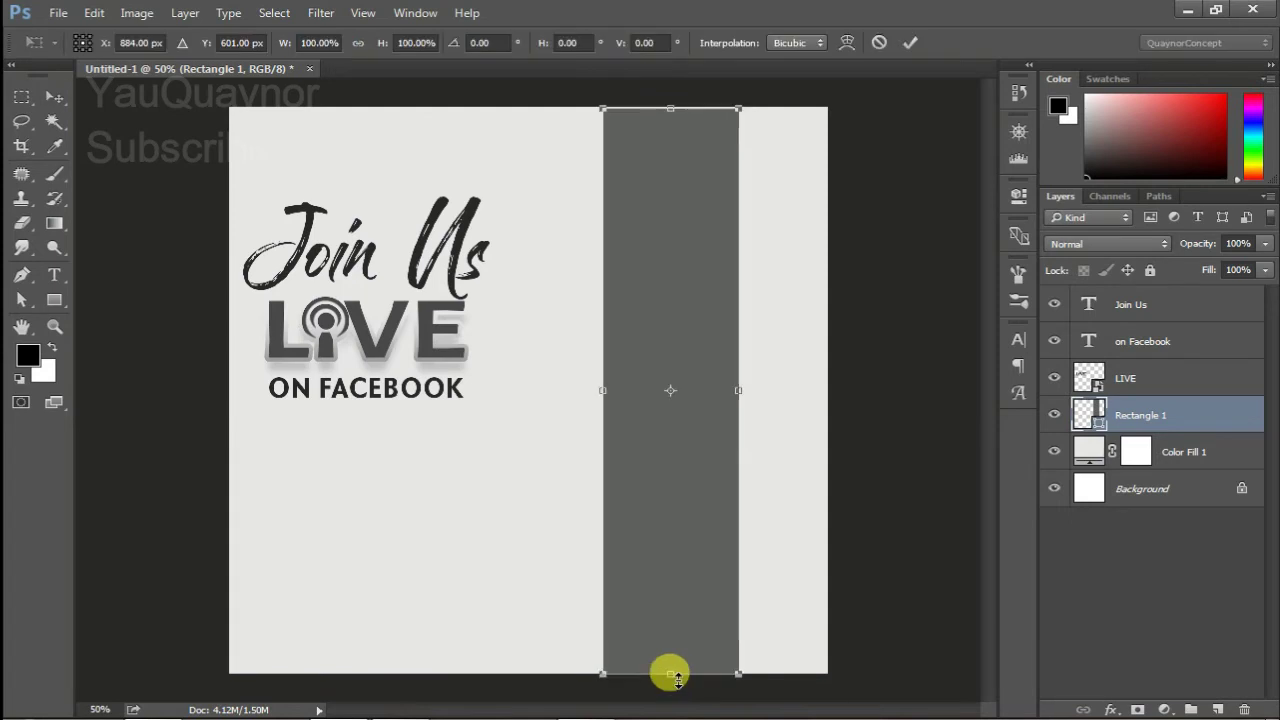
pyautogui.moveTo(672, 106); pyautogui.dragTo(672, 97)
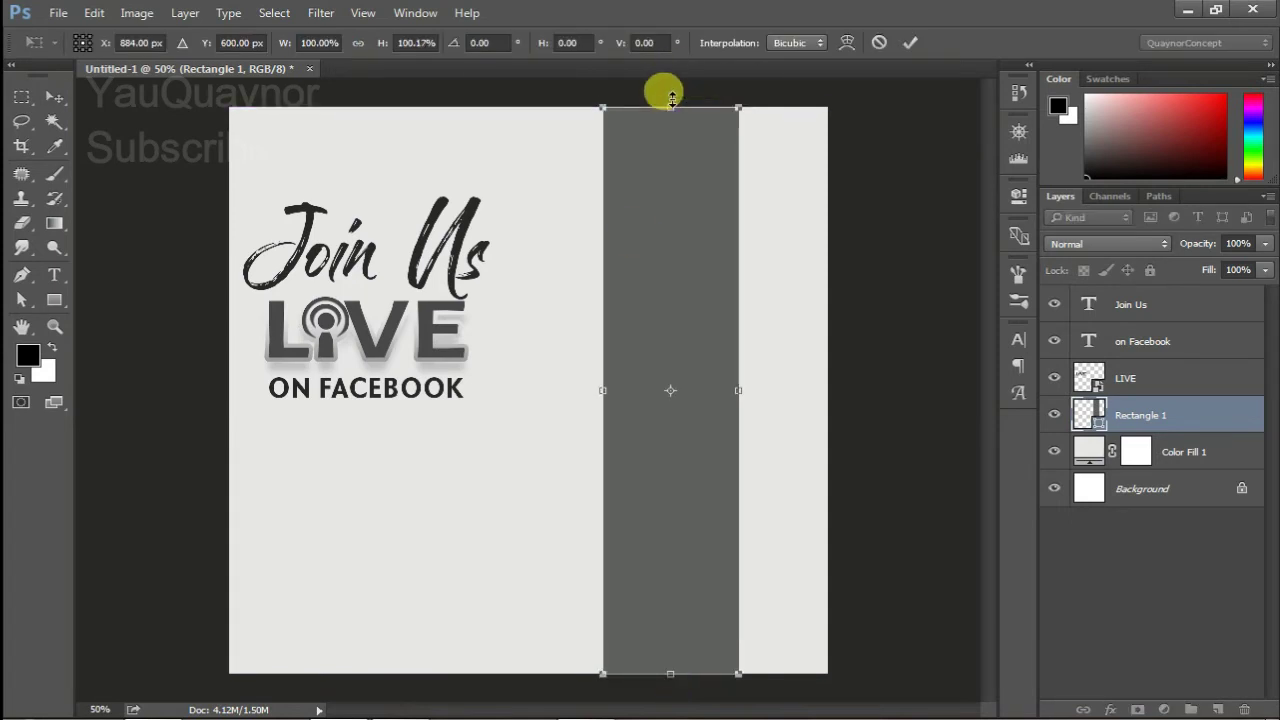
pyautogui.press('Down')
pyautogui.press('Down')
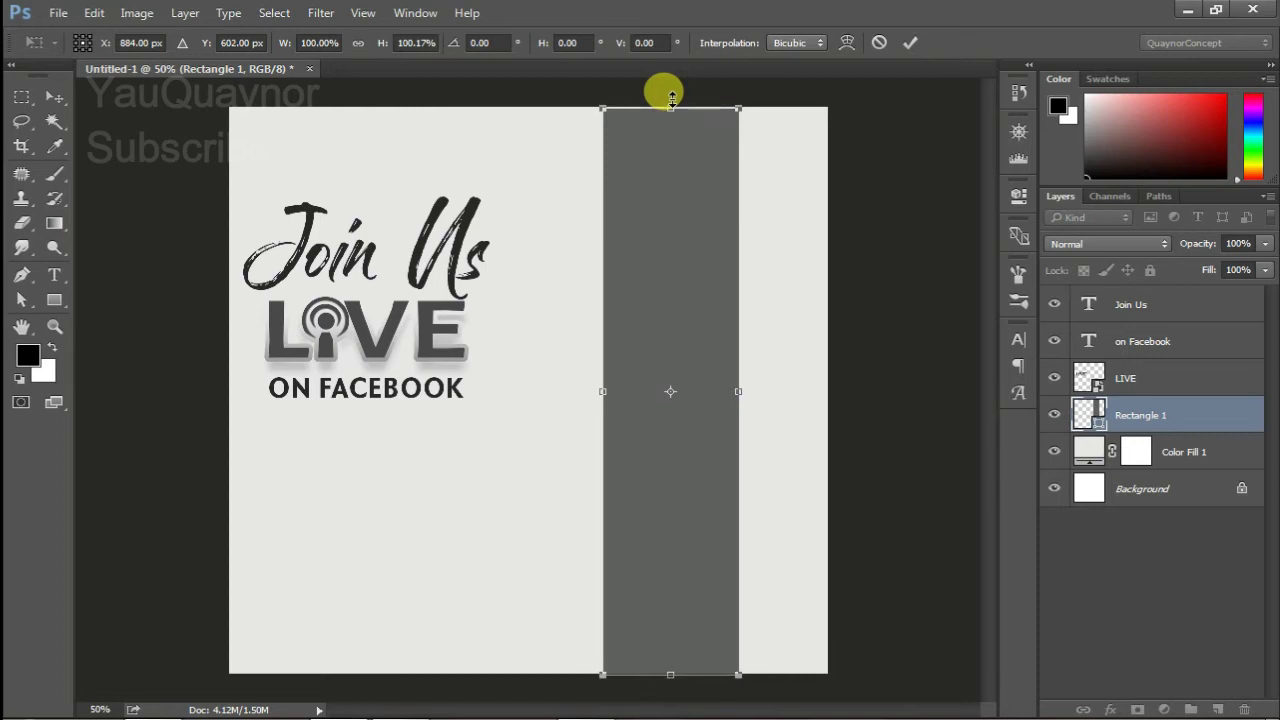
pyautogui.moveTo(672, 97); pyautogui.dragTo(669, 84)
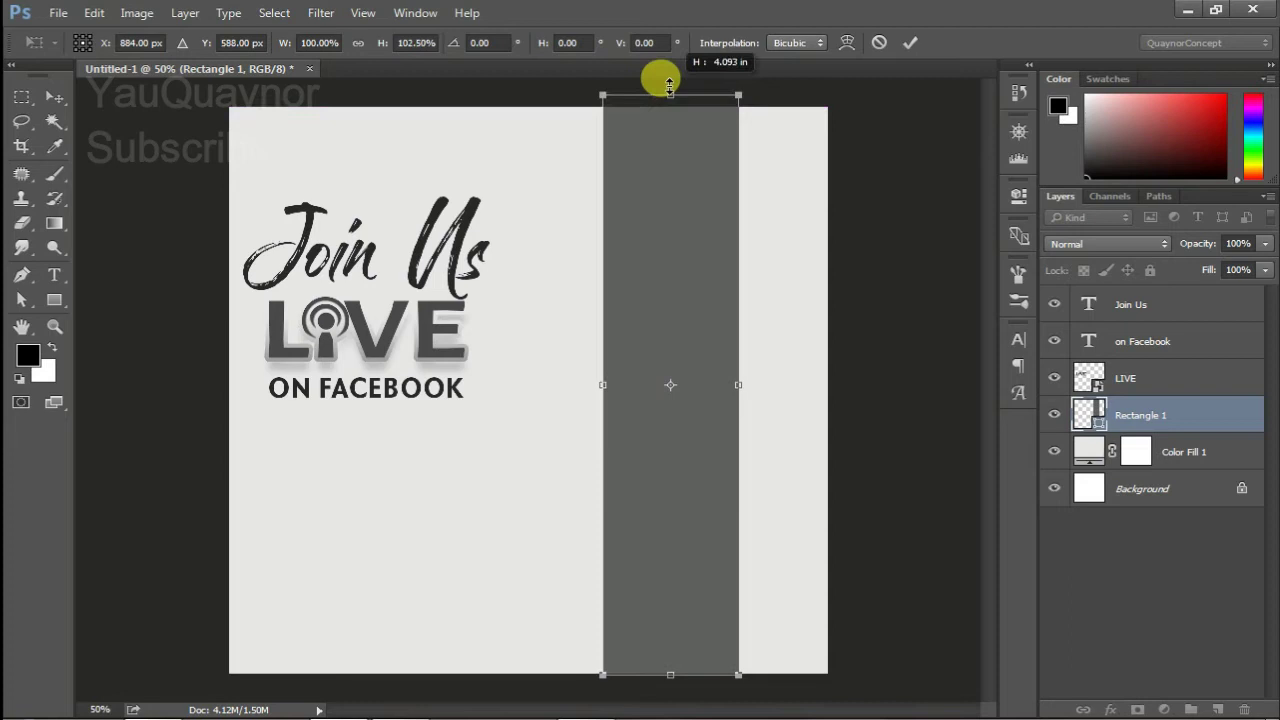
pyautogui.press('Return')
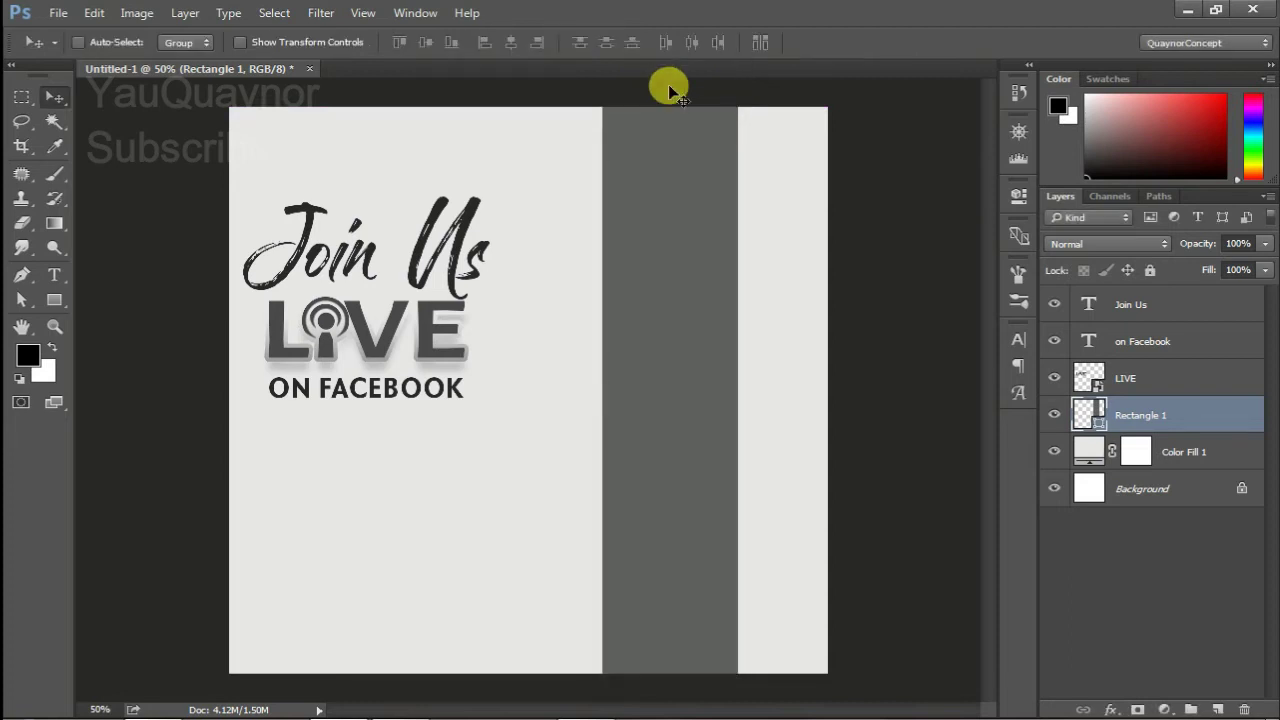
# Step: Show rulers, place a horizontal guide below the text, and add an anchor on the bar's left edge there
pyautogui.press('p')
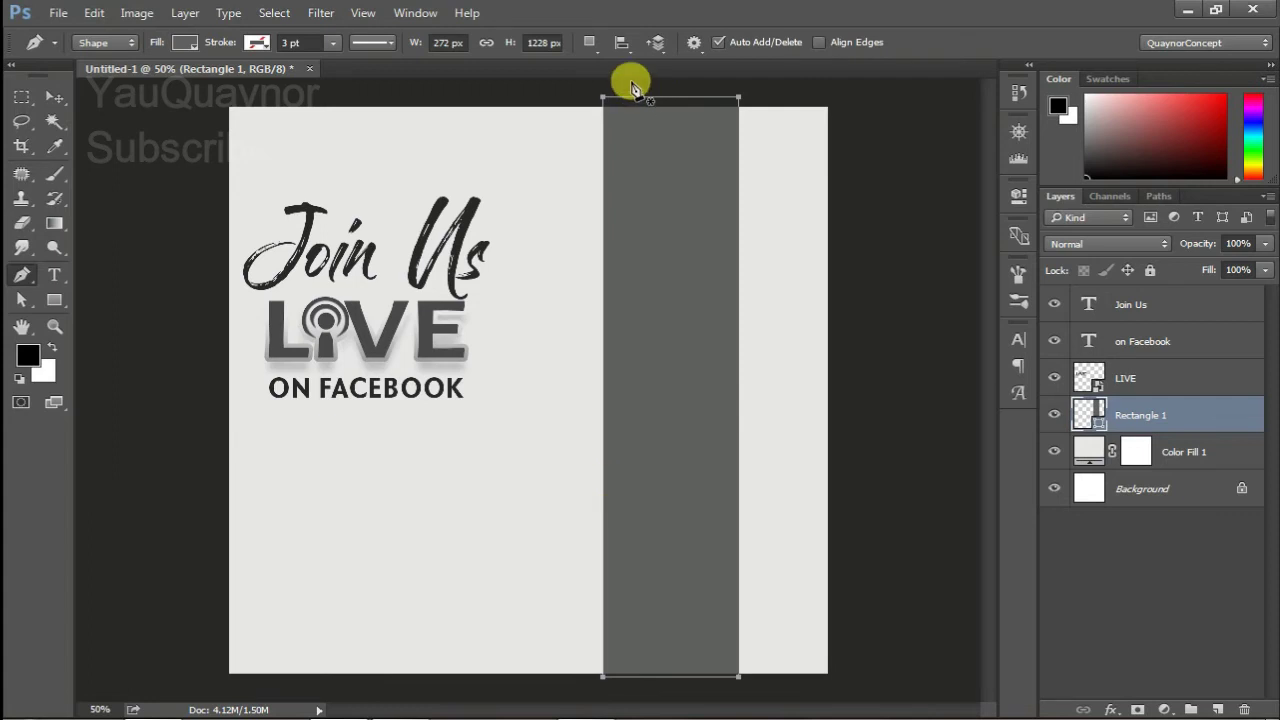
pyautogui.hotkey('ctrl', 'r')
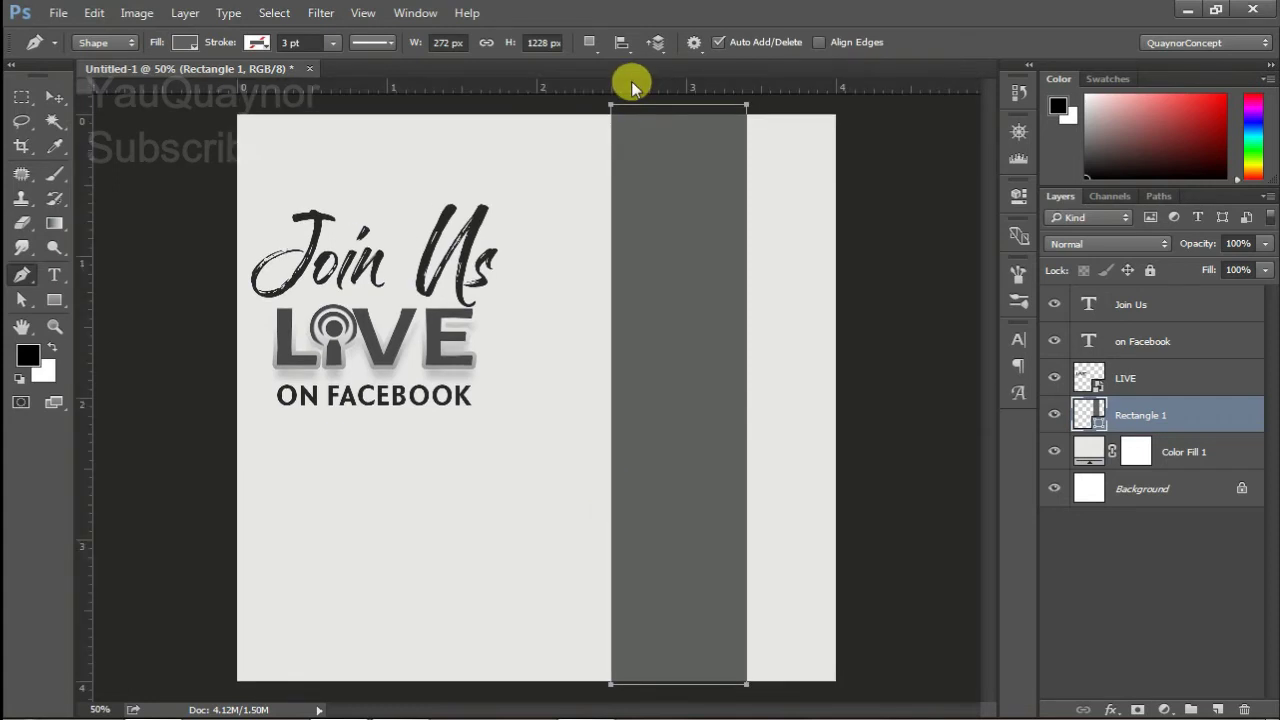
pyautogui.moveTo(632, 88); pyautogui.dragTo(660, 518)
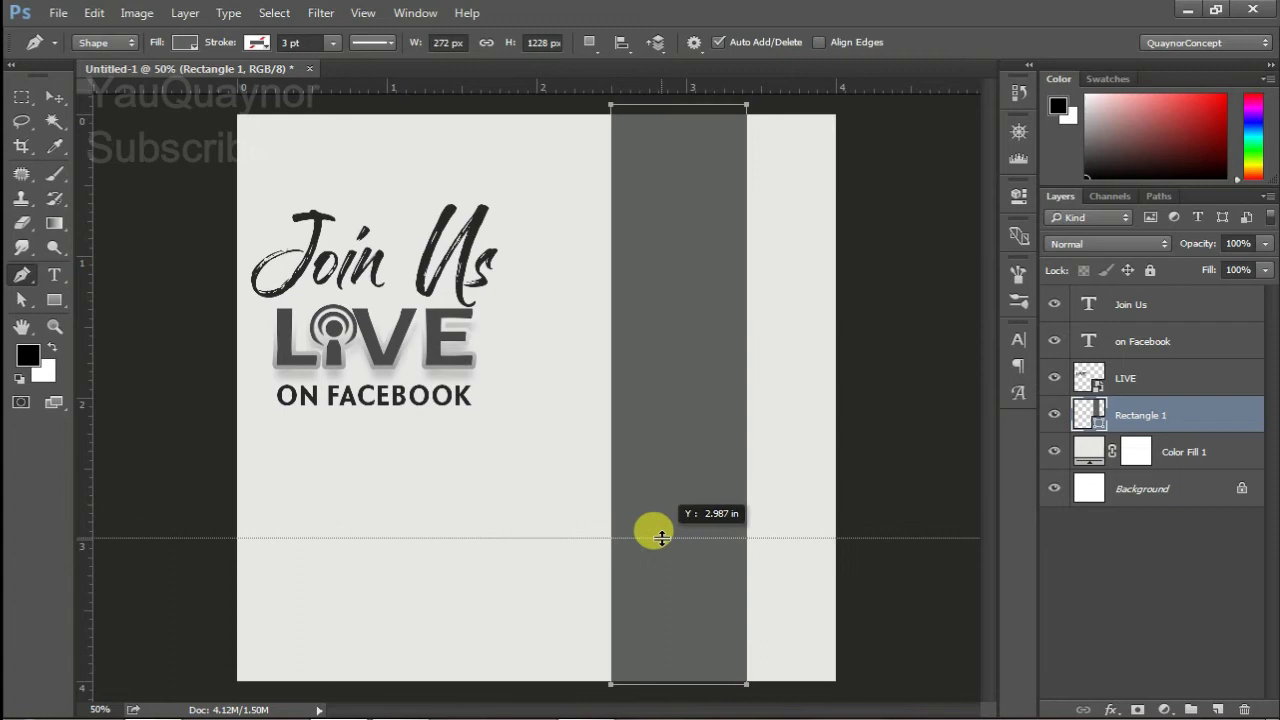
pyautogui.moveTo(660, 518); pyautogui.dragTo(651, 491)
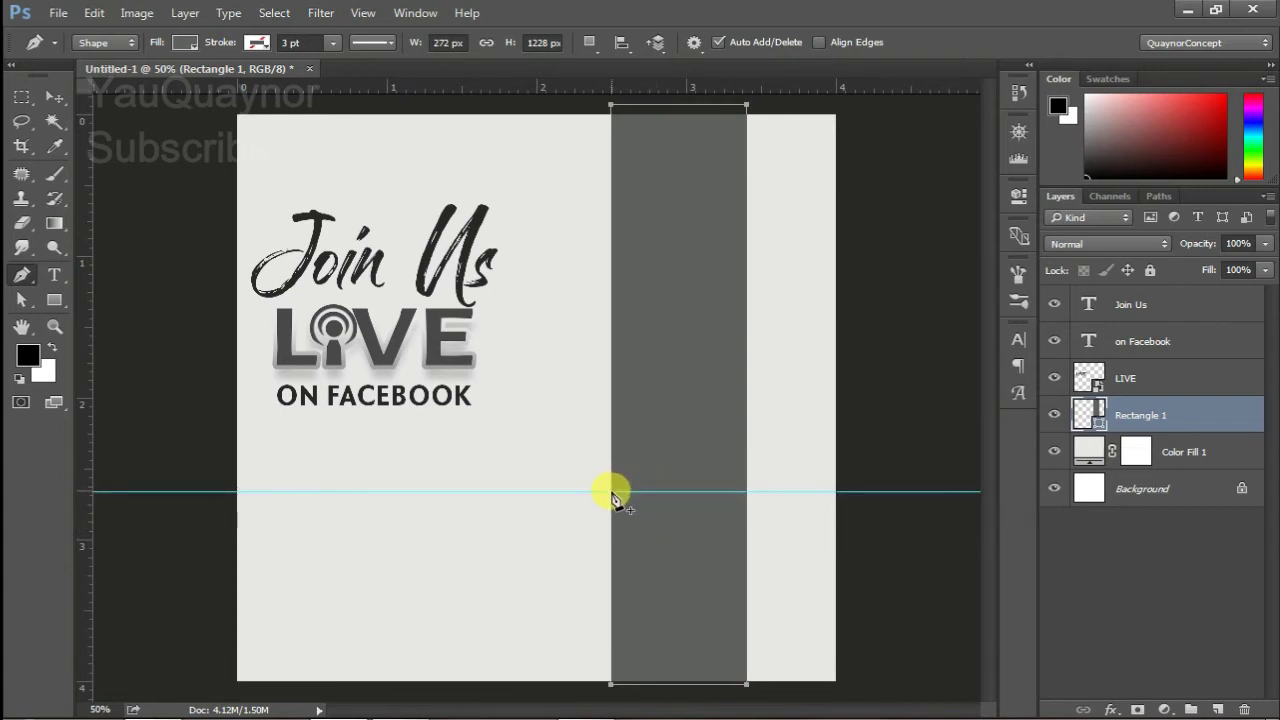
pyautogui.click(611, 491)
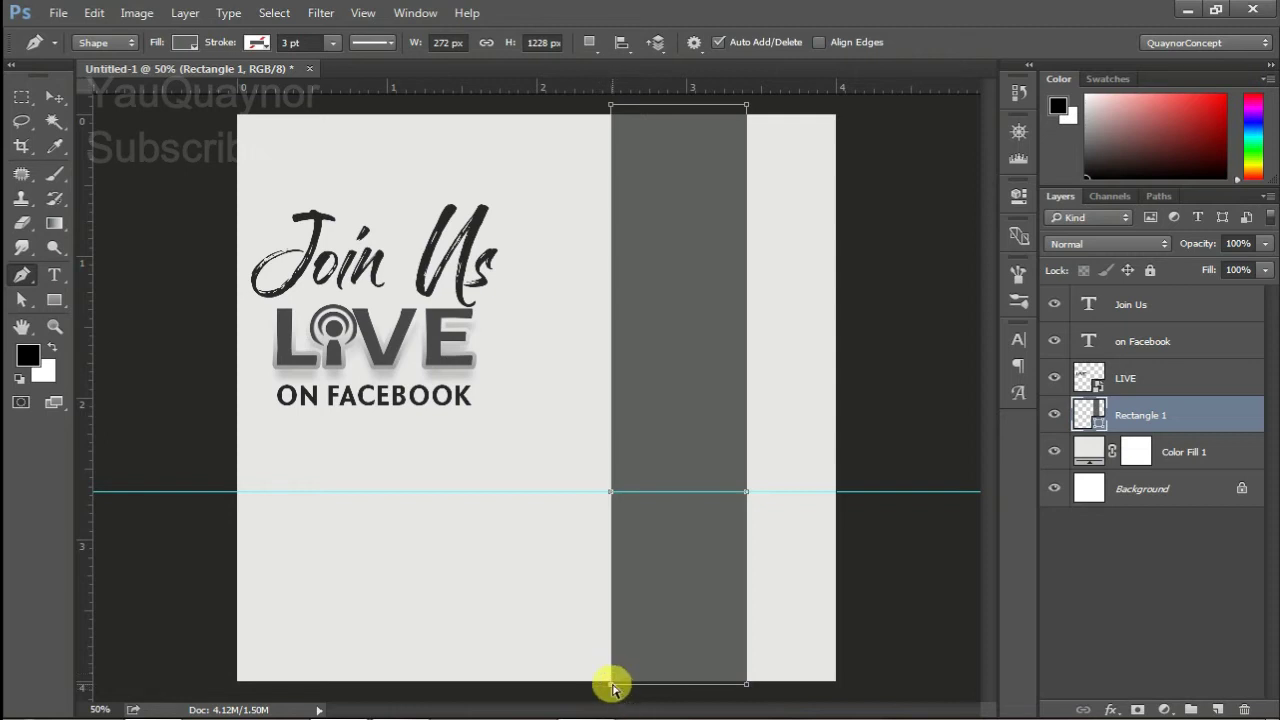
# Step: Drag the bar's bottom-left and bottom-right anchors outward to form a flared base
pyautogui.moveTo(611, 684); pyautogui.dragTo(557, 681)
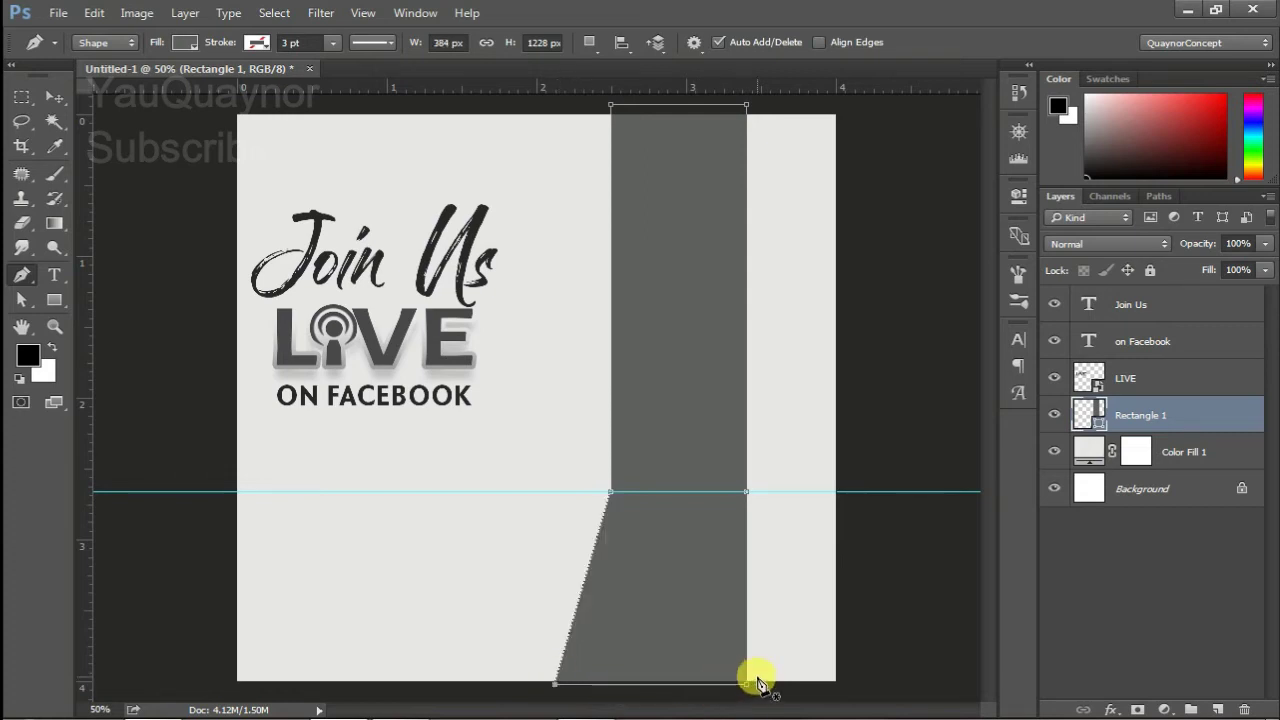
pyautogui.moveTo(757, 680); pyautogui.dragTo(731, 712)
pyautogui.moveTo(759, 677); pyautogui.dragTo(713, 712)
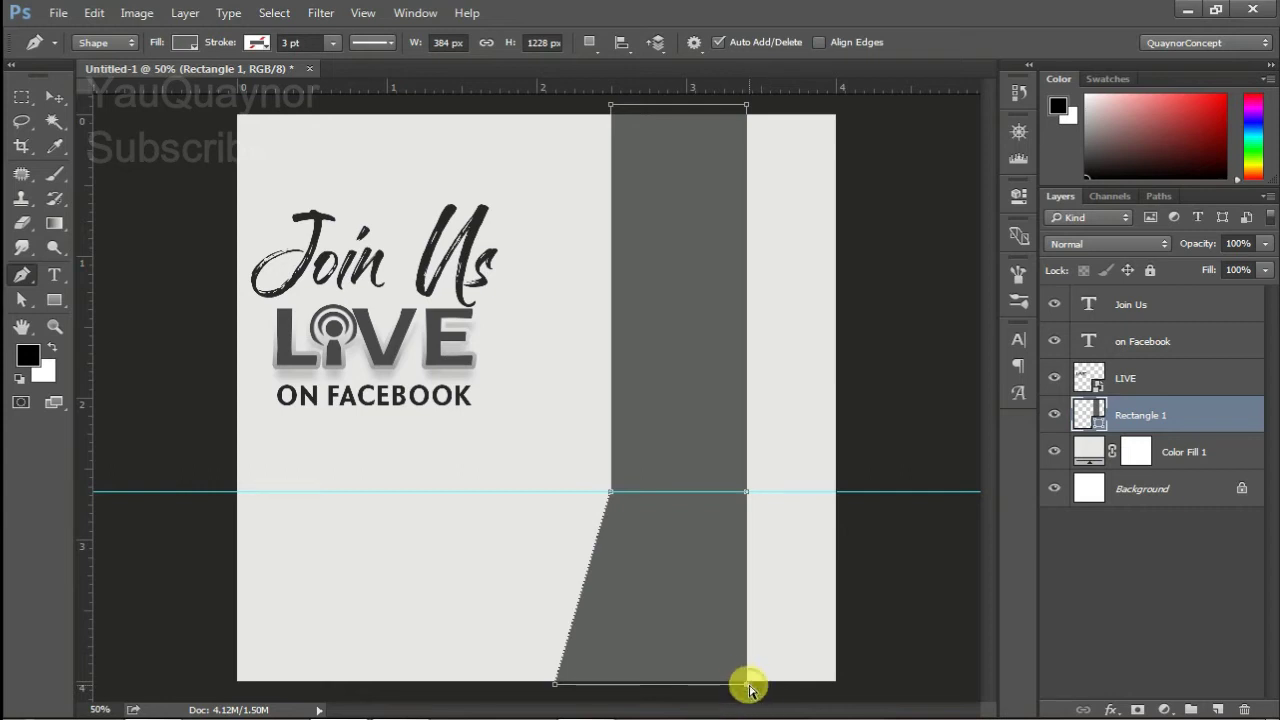
pyautogui.moveTo(749, 689); pyautogui.dragTo(801, 688)
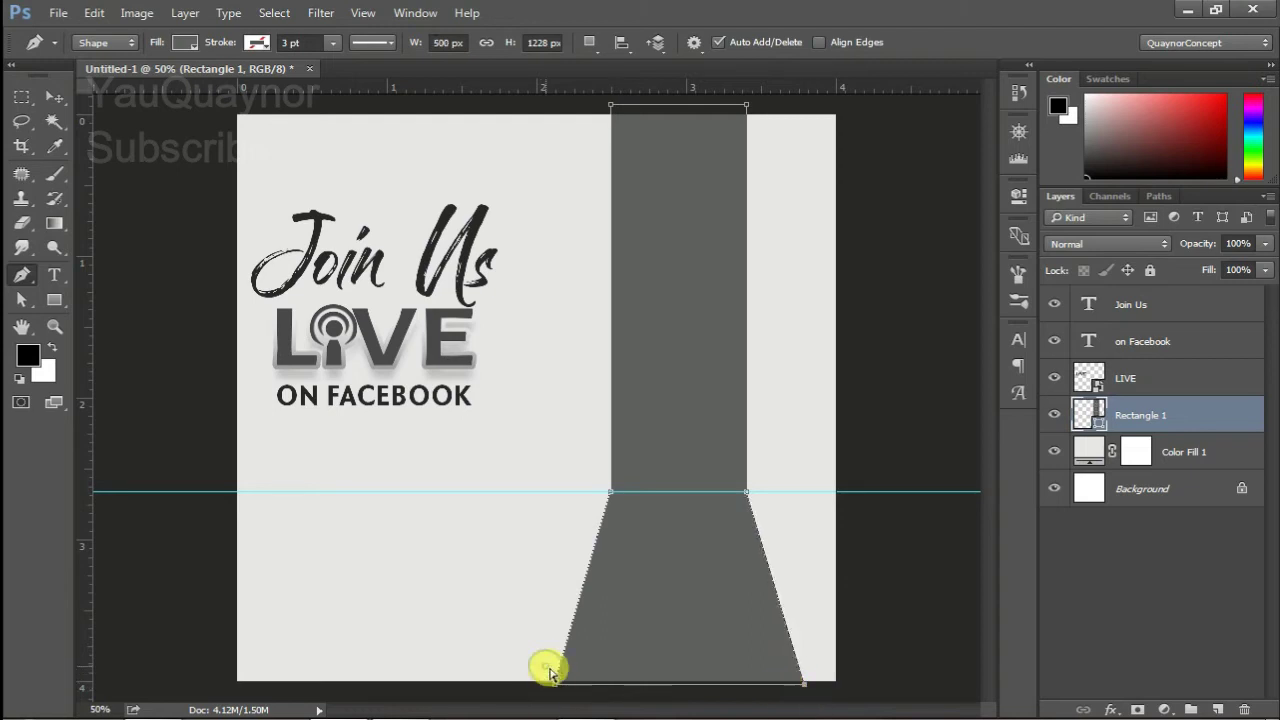
pyautogui.moveTo(561, 701); pyautogui.dragTo(562, 701)
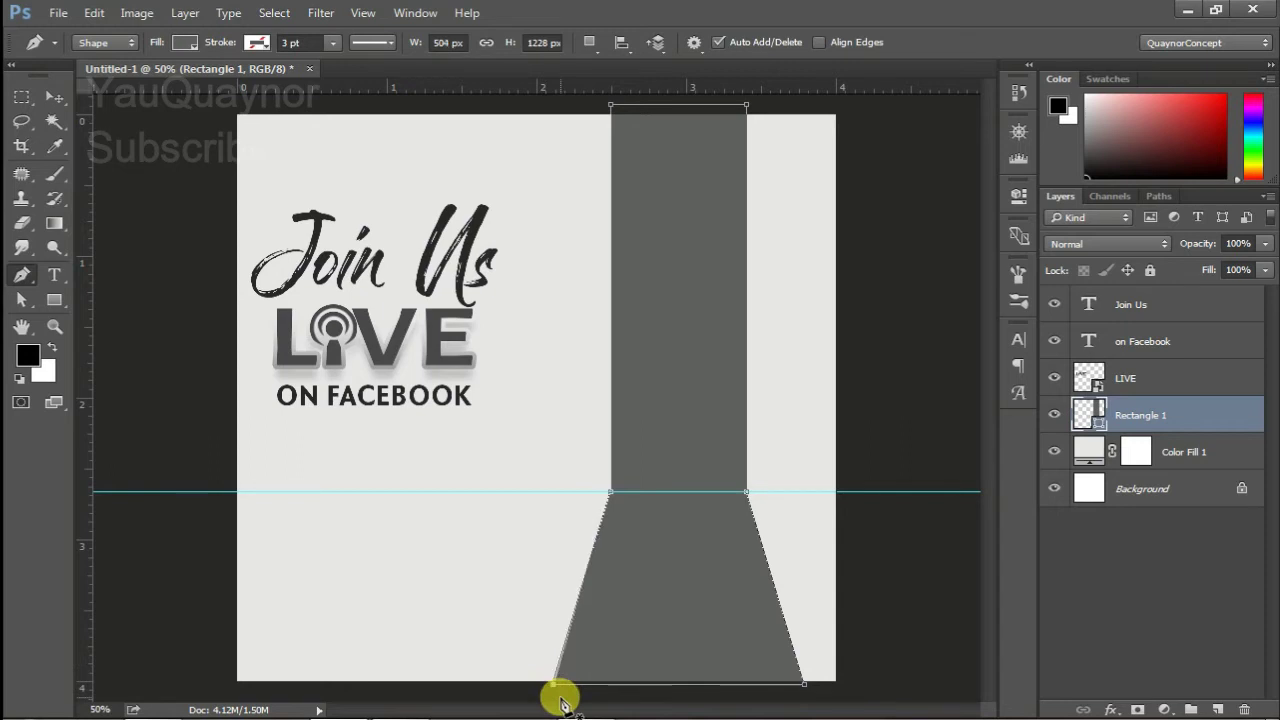
pyautogui.press('v')
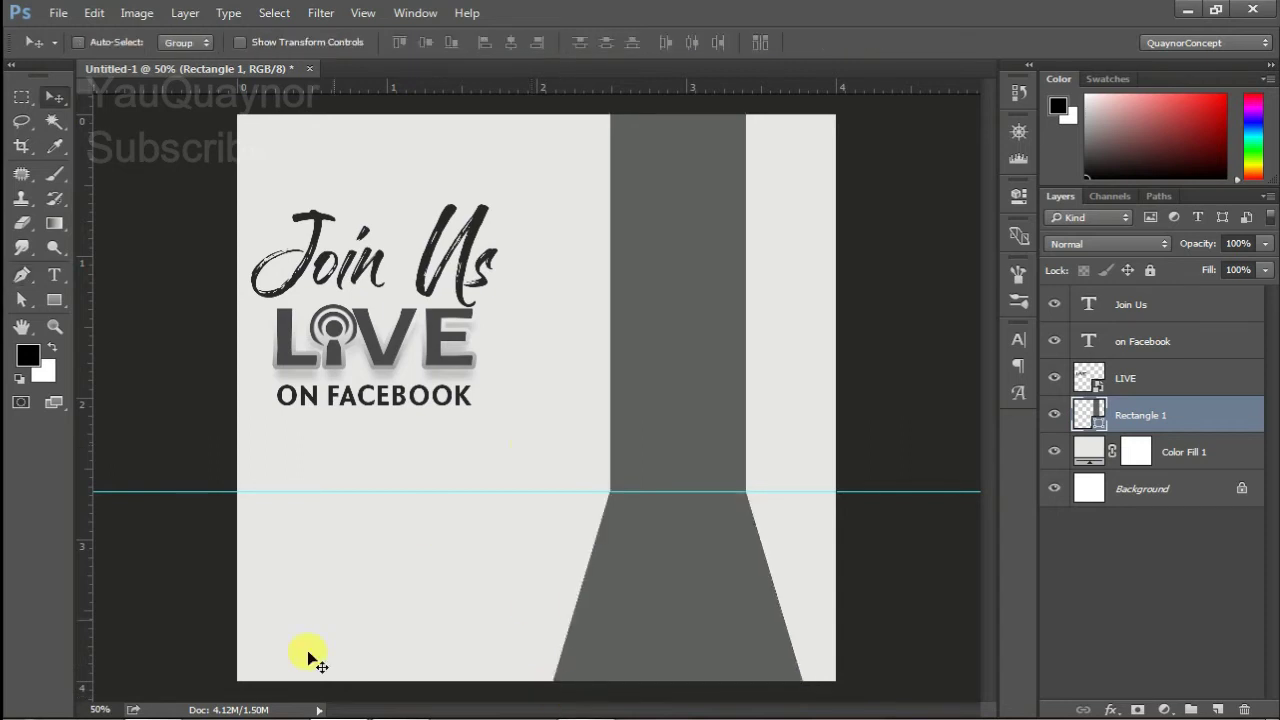
# Step: Open Image.psd from the MY NEW PROJECT folder in Photoshop
pyautogui.click(144, 718)
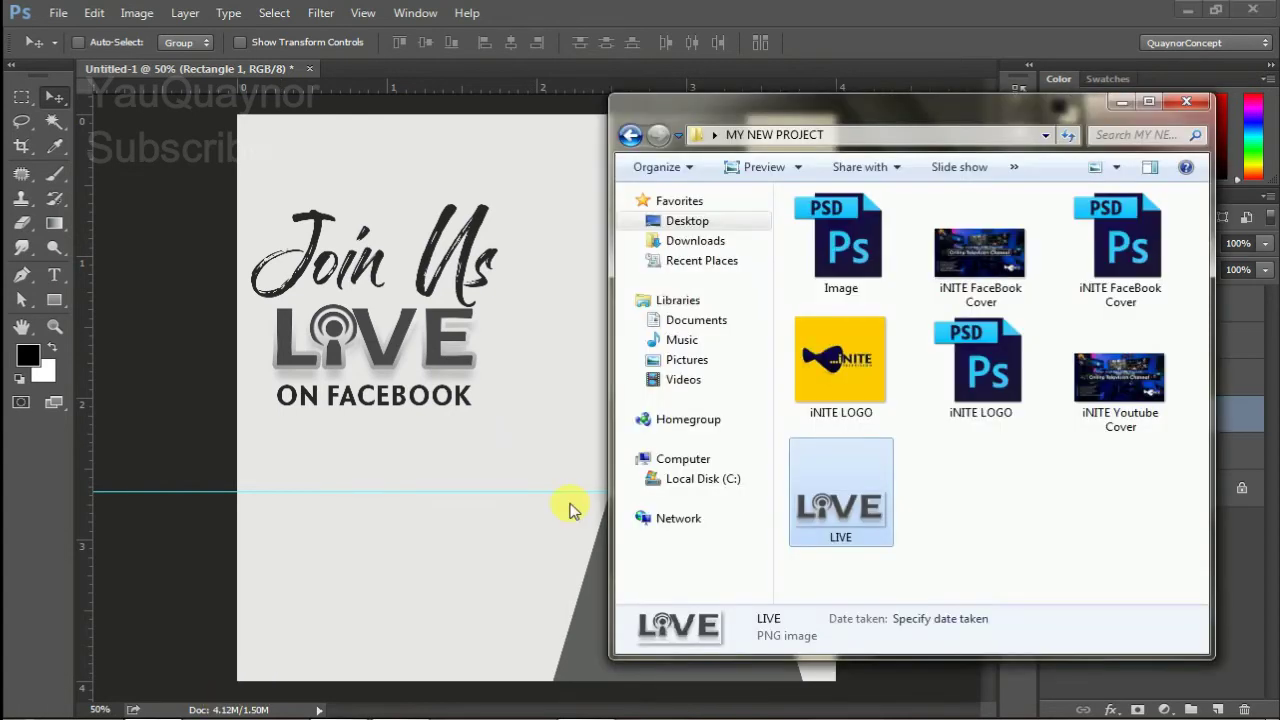
pyautogui.click(831, 240)
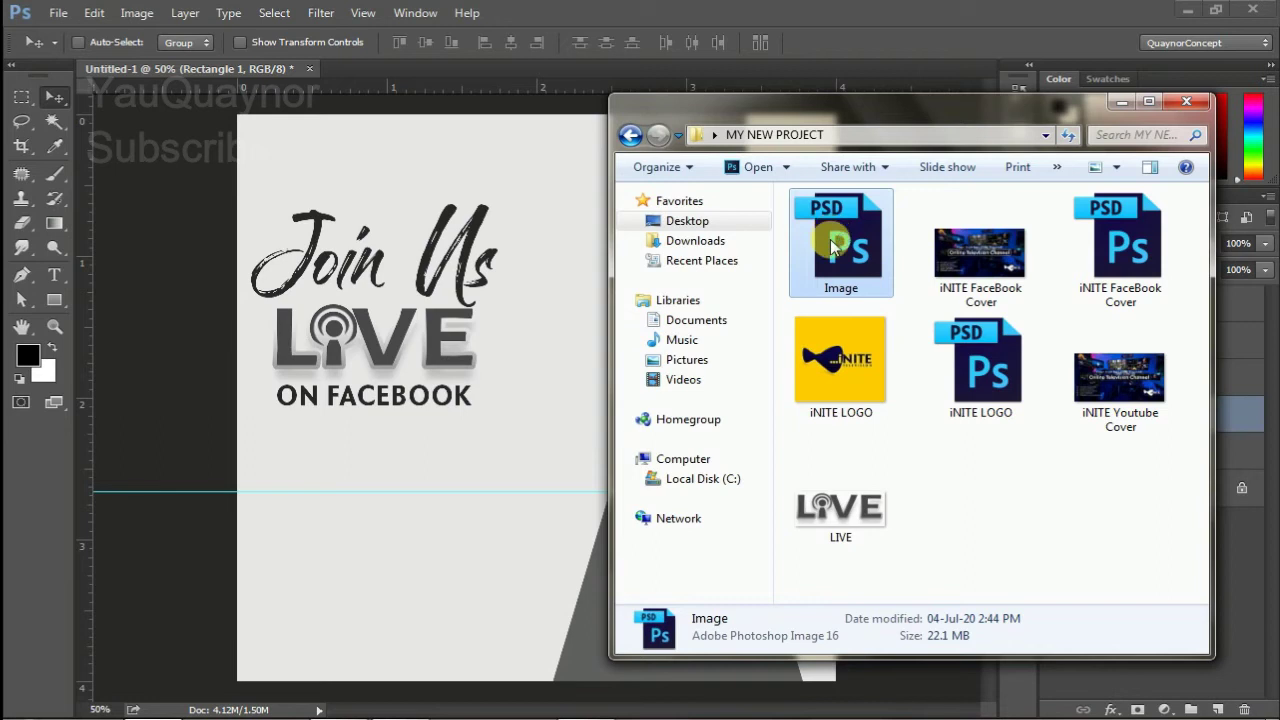
pyautogui.doubleClick(831, 247)
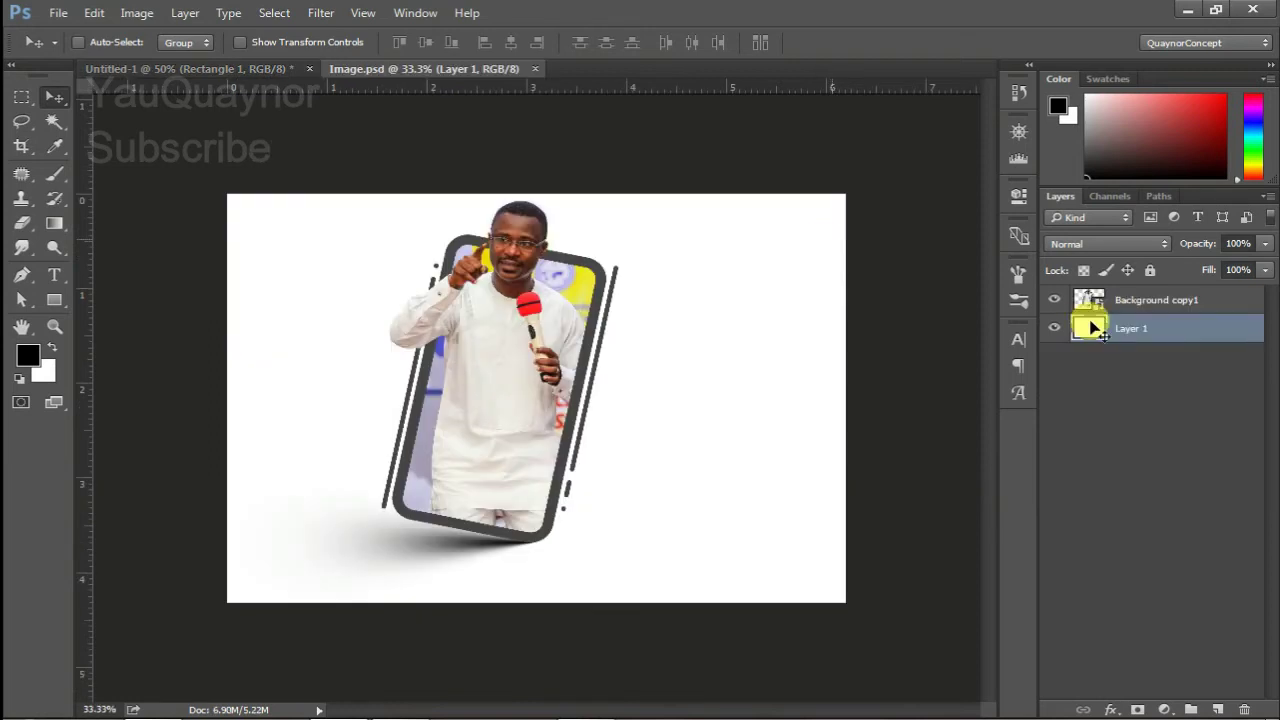
# Step: Drag the Background copy1 photo layer into the flyer and place it right of the headline
pyautogui.click(1135, 300)
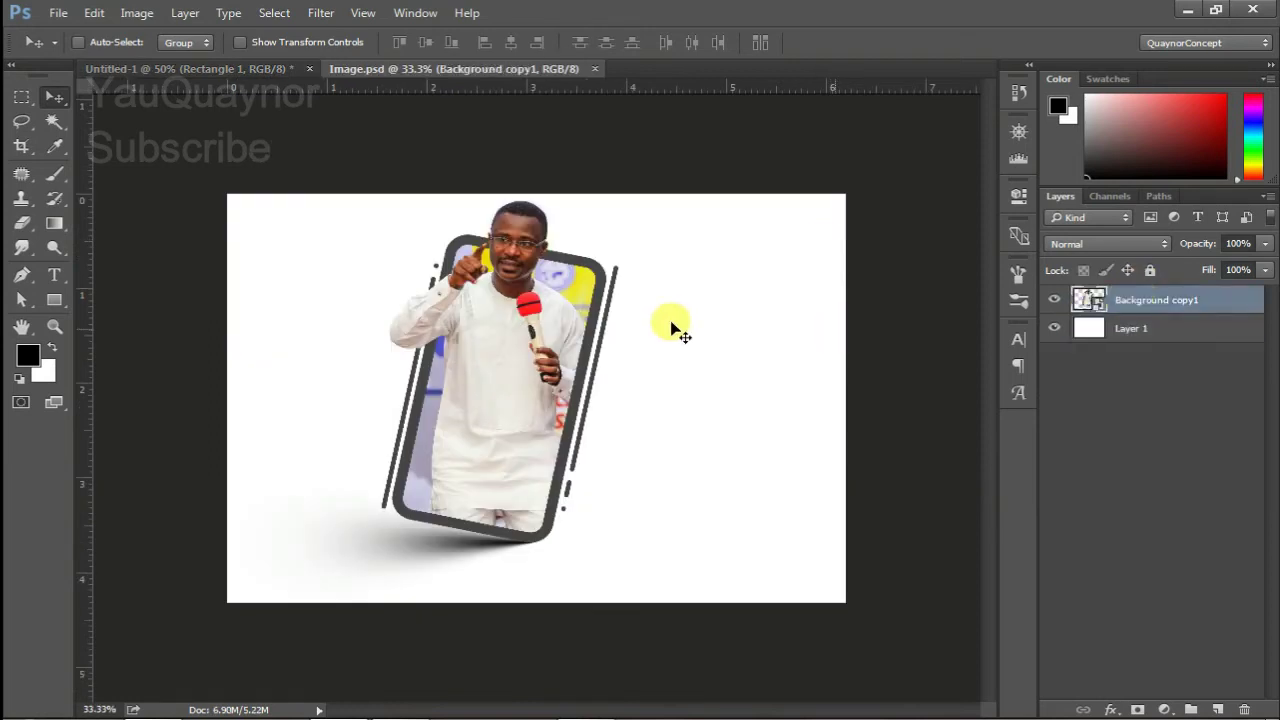
pyautogui.moveTo(520, 320); pyautogui.dragTo(272, 72)
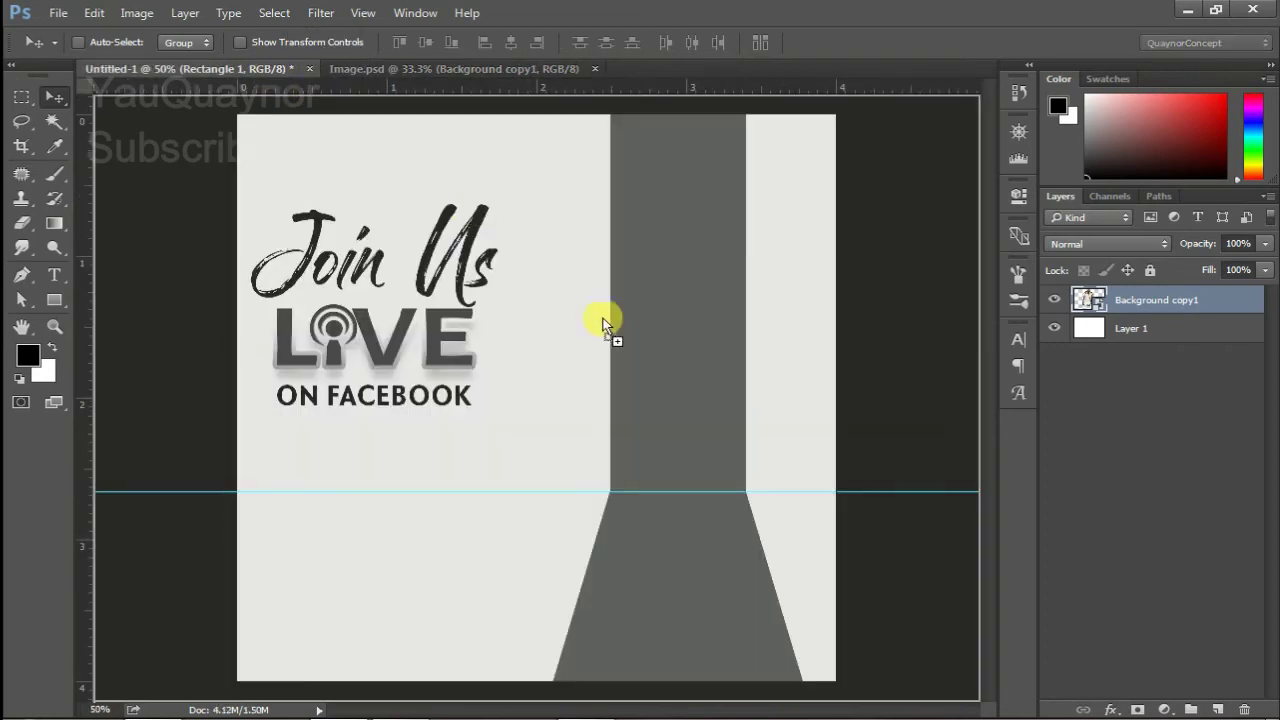
pyautogui.moveTo(272, 72); pyautogui.dragTo(637, 326)
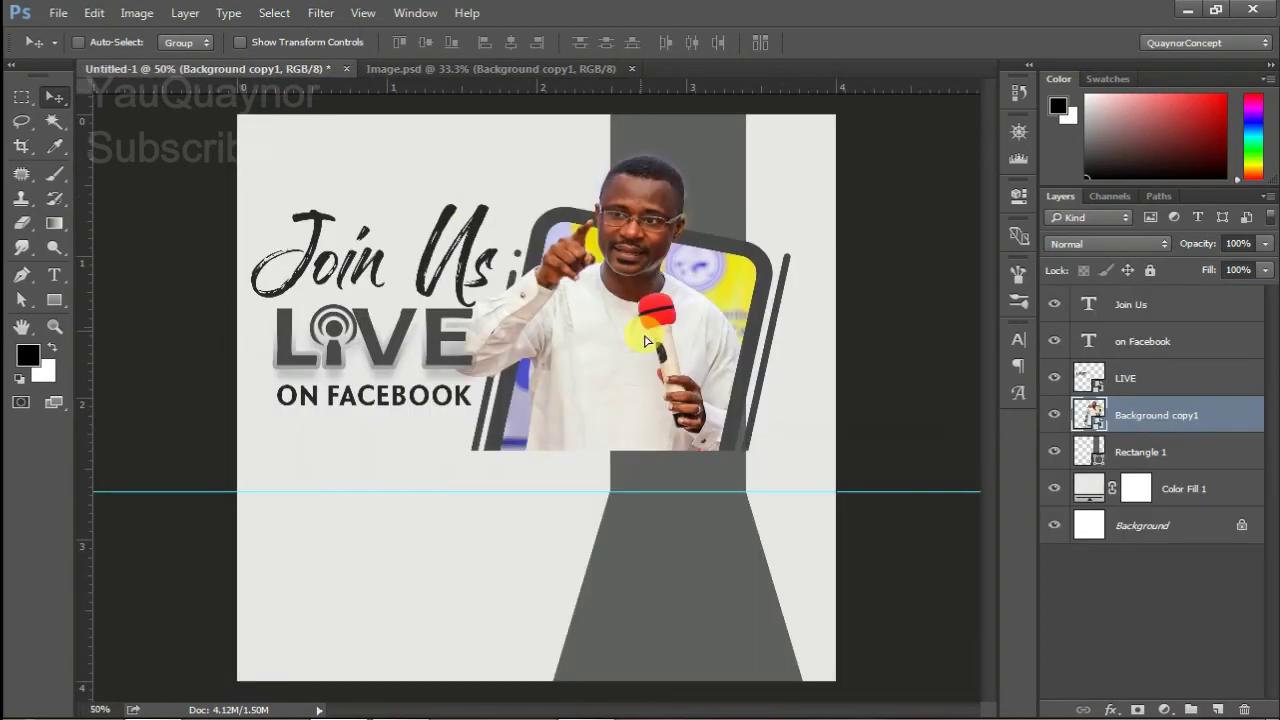
pyautogui.moveTo(648, 273); pyautogui.dragTo(680, 284)
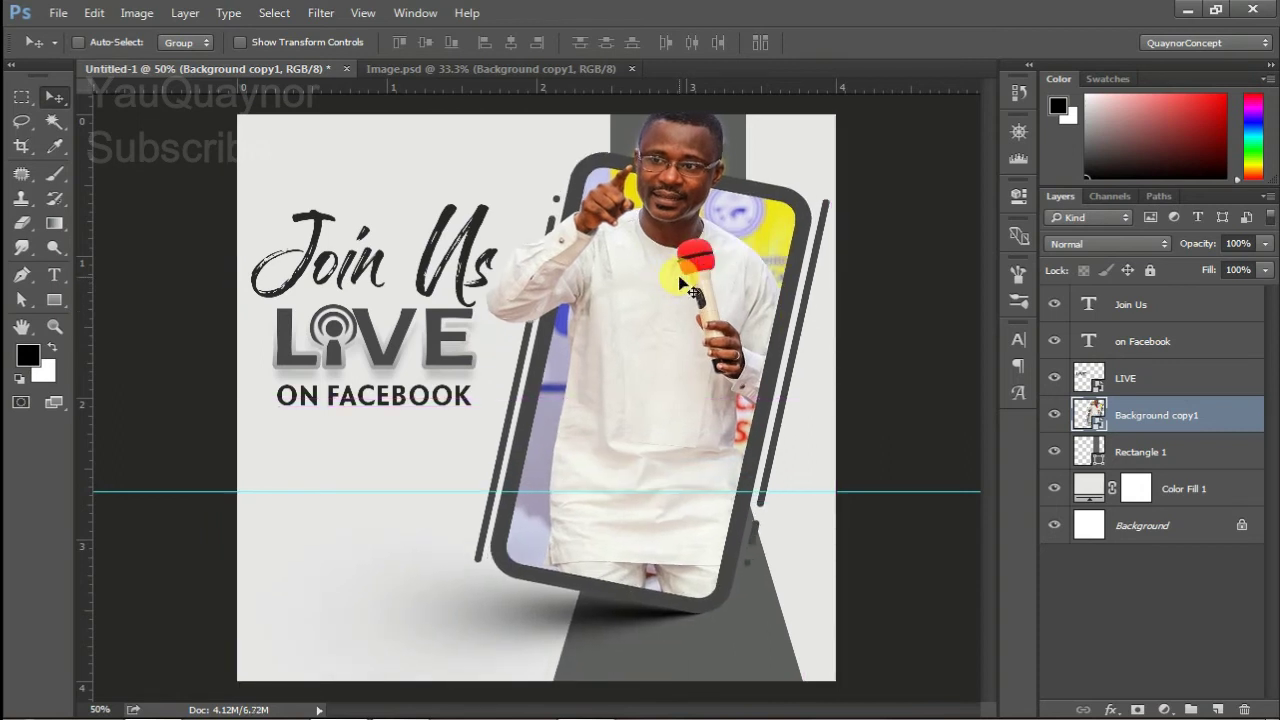
# Step: Shift the grey bar slightly left and move the photo down over its base
pyautogui.click(1137, 458)
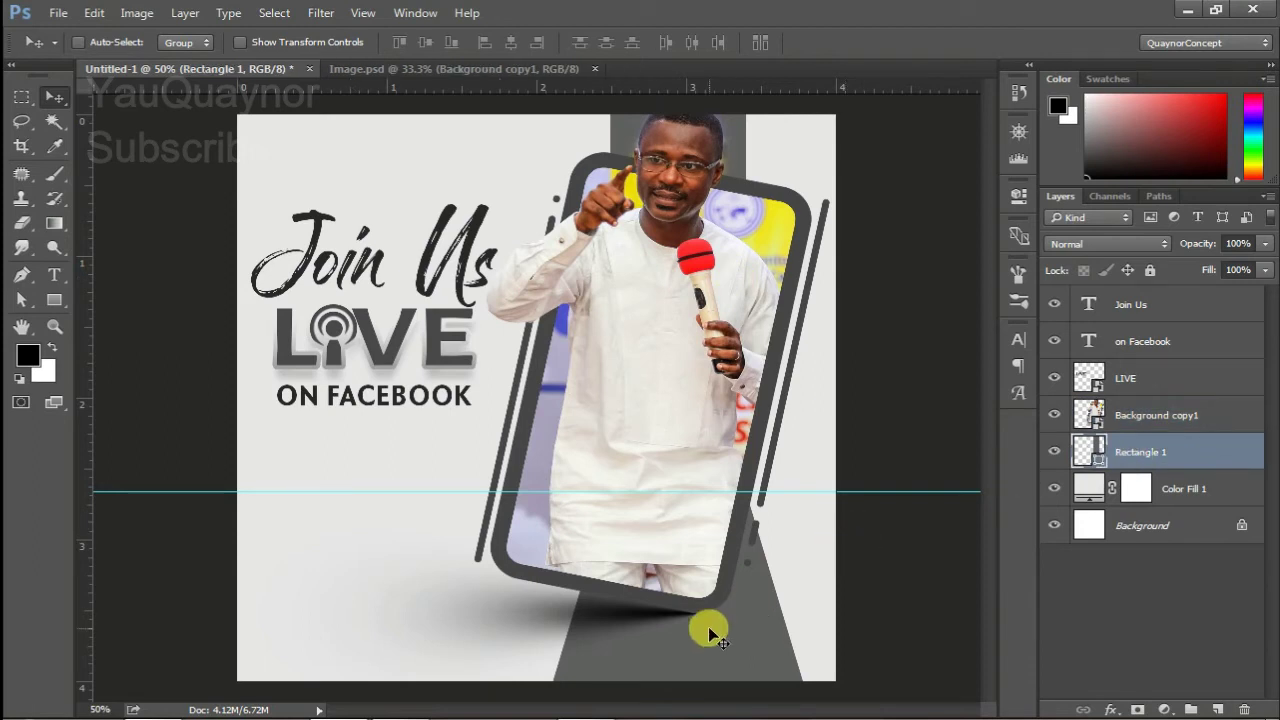
pyautogui.moveTo(704, 632); pyautogui.dragTo(690, 634)
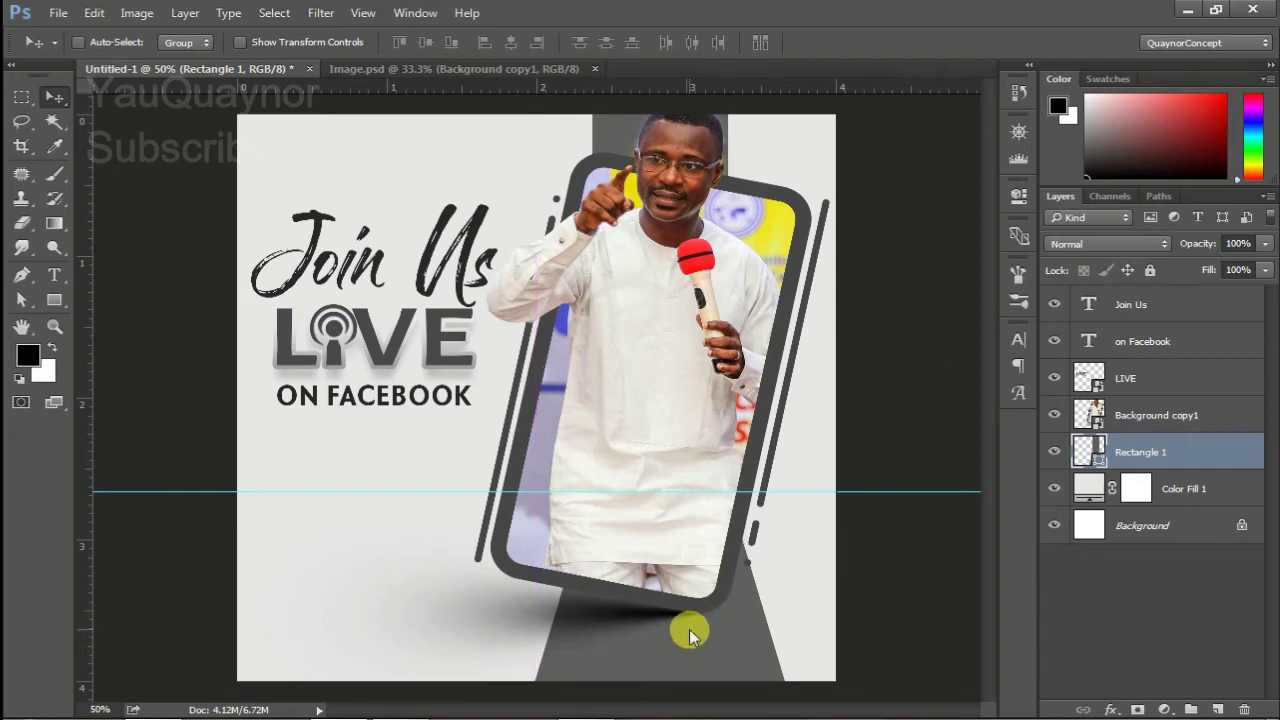
pyautogui.click(1138, 414)
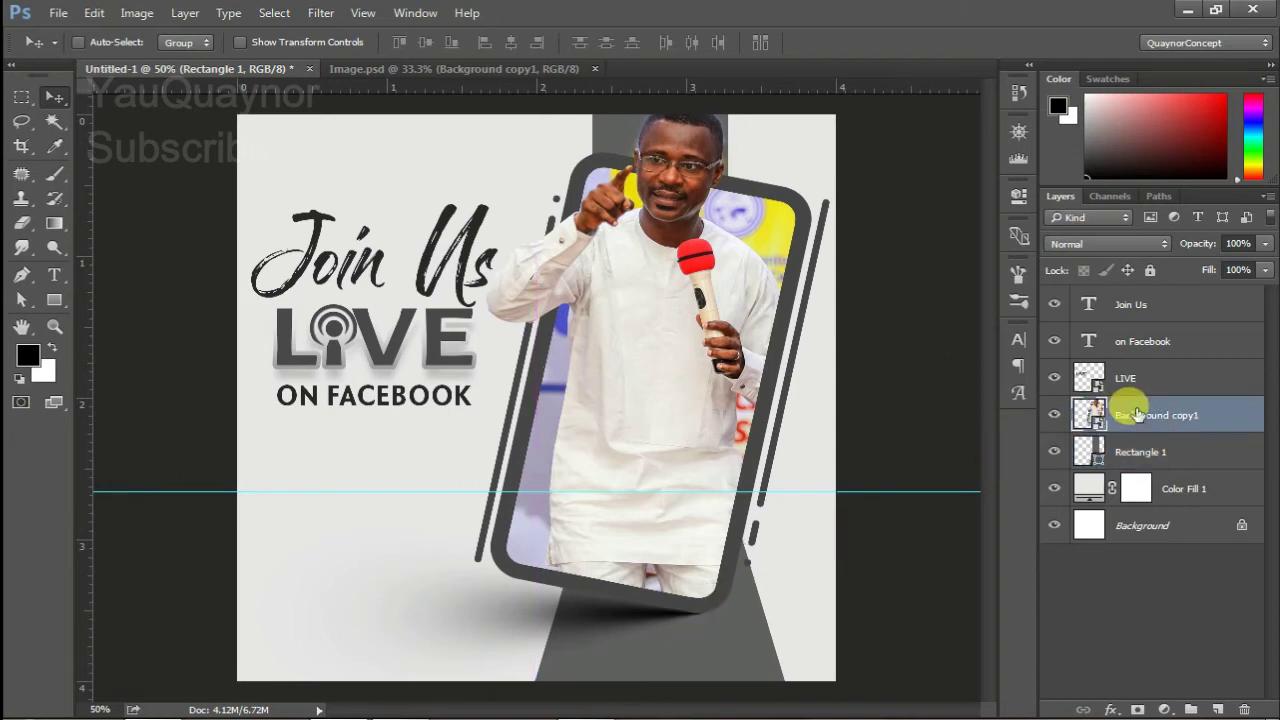
pyautogui.moveTo(667, 320); pyautogui.dragTo(667, 349)
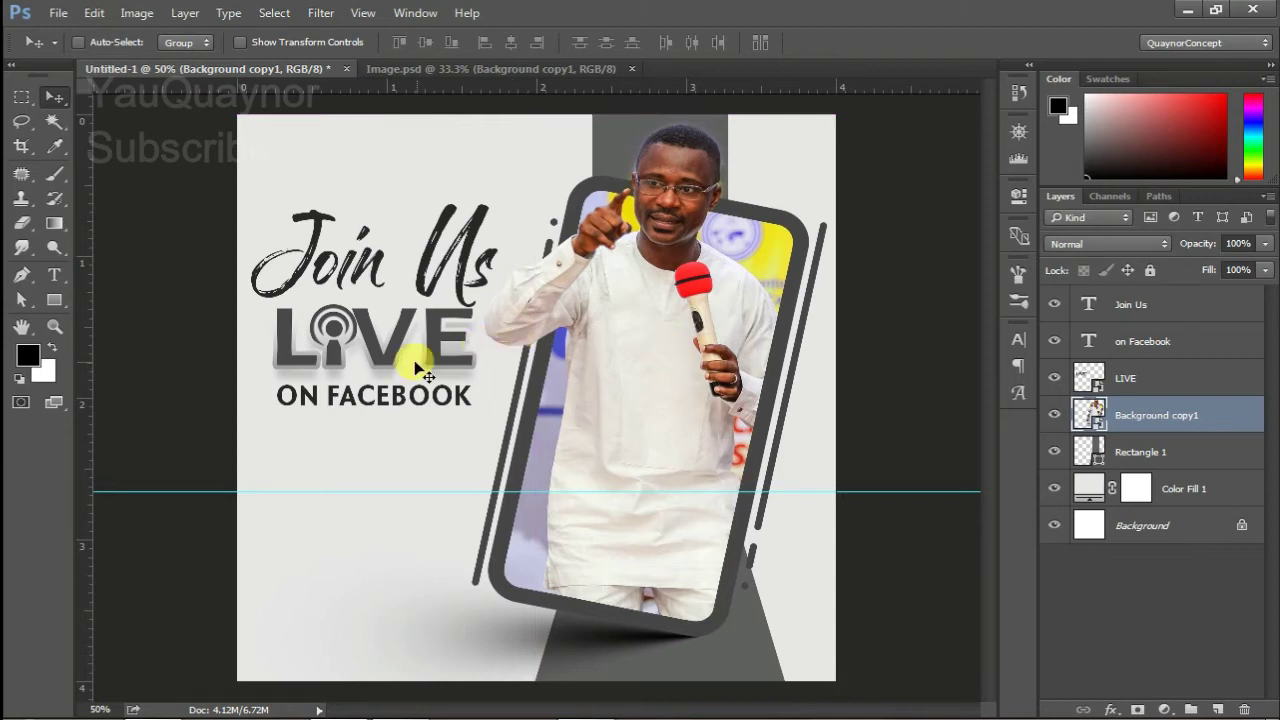
# Step: Type the caption 'This And Every' below ON FACEBOOK at 29.43 pt
pyautogui.click(54, 275)
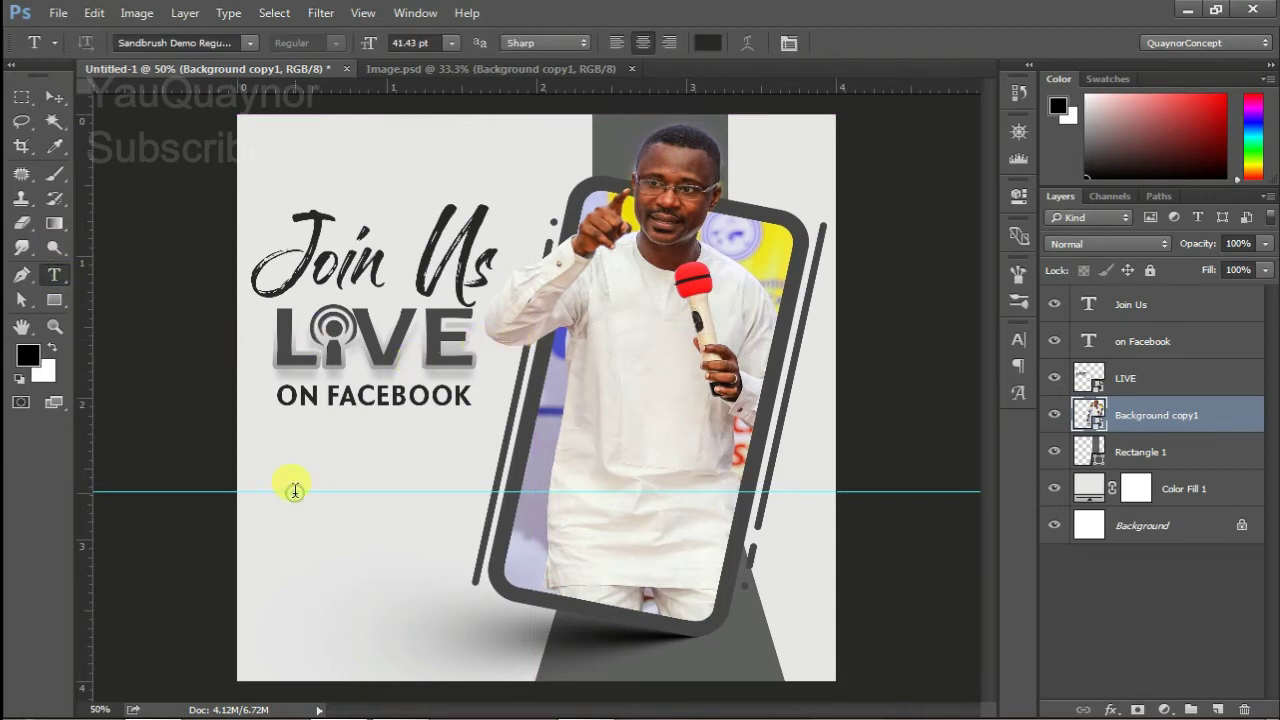
pyautogui.click(295, 490)
pyautogui.write('This')
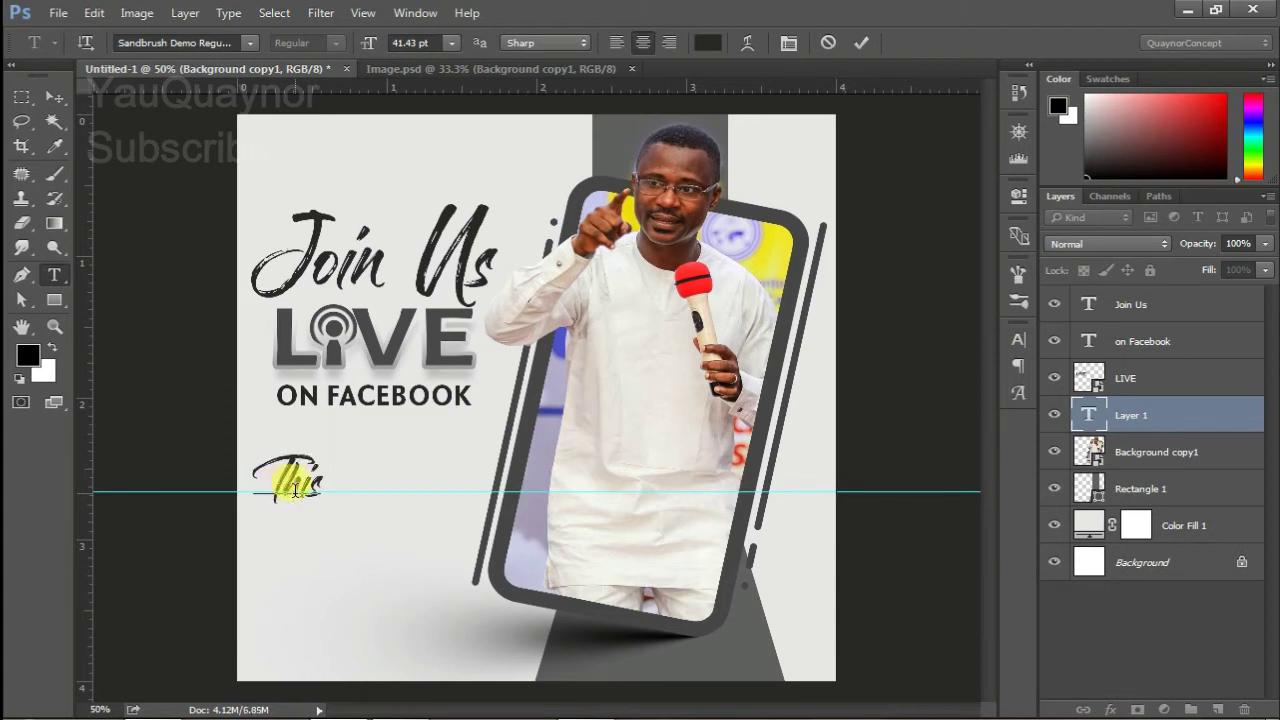
pyautogui.write(' AND')
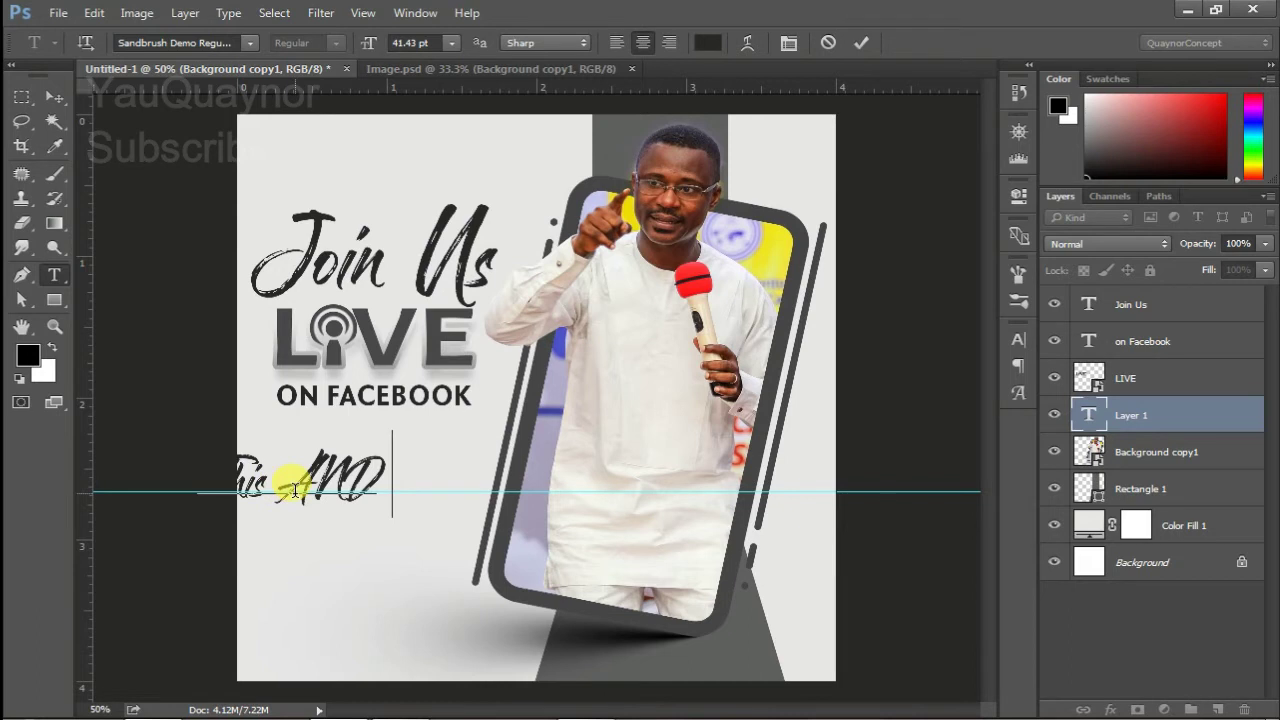
pyautogui.press('BackSpace')
pyautogui.press('BackSpace')
pyautogui.write('nd Ever')
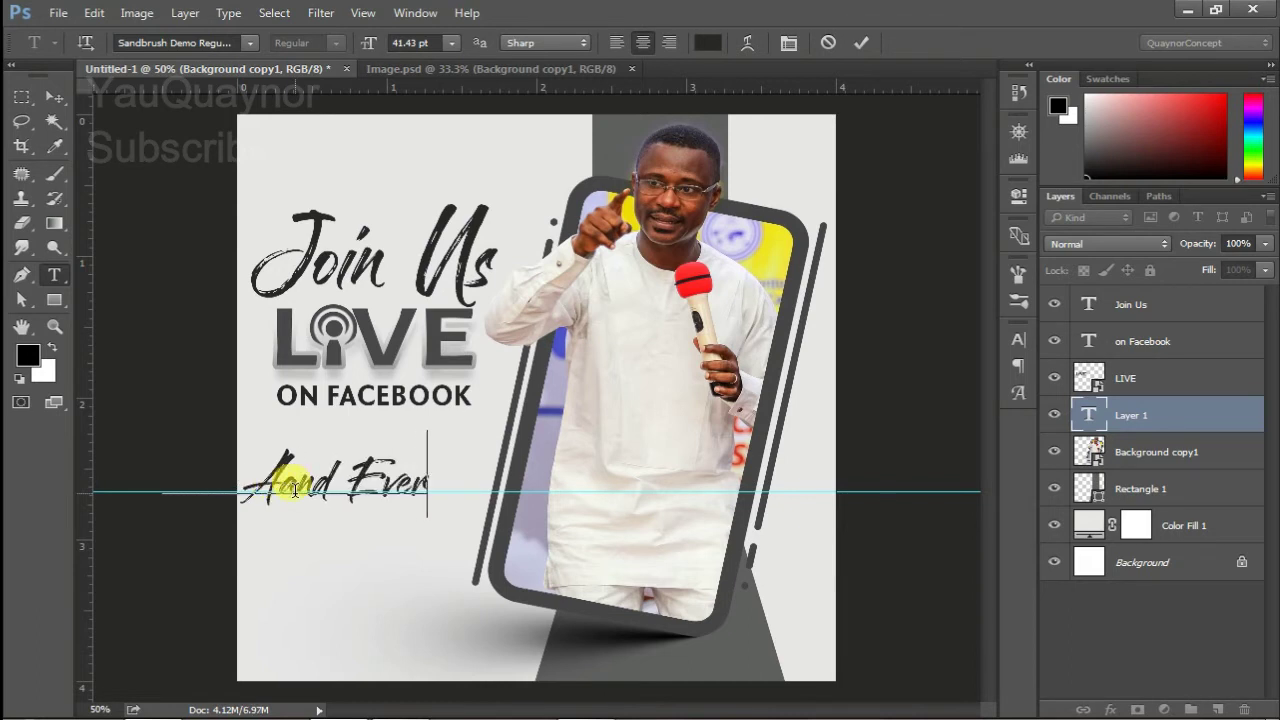
pyautogui.write('y')
pyautogui.tripleClick(294, 490)
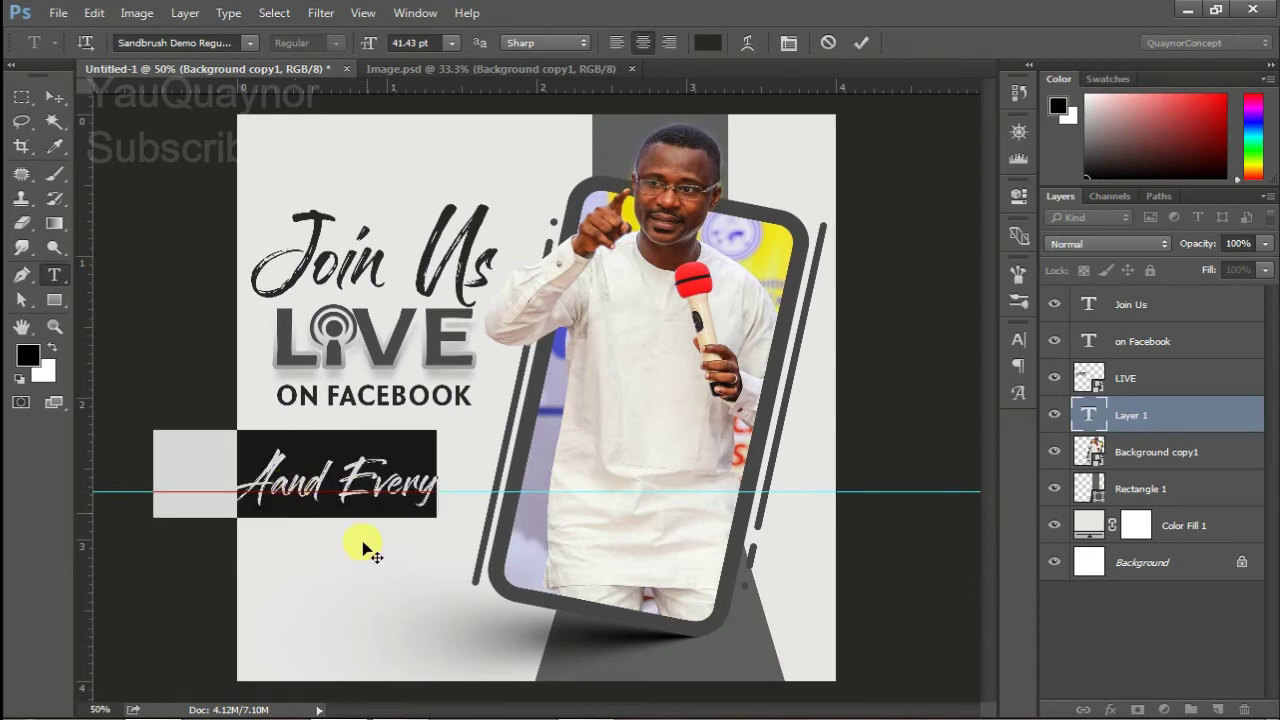
pyautogui.write('This')
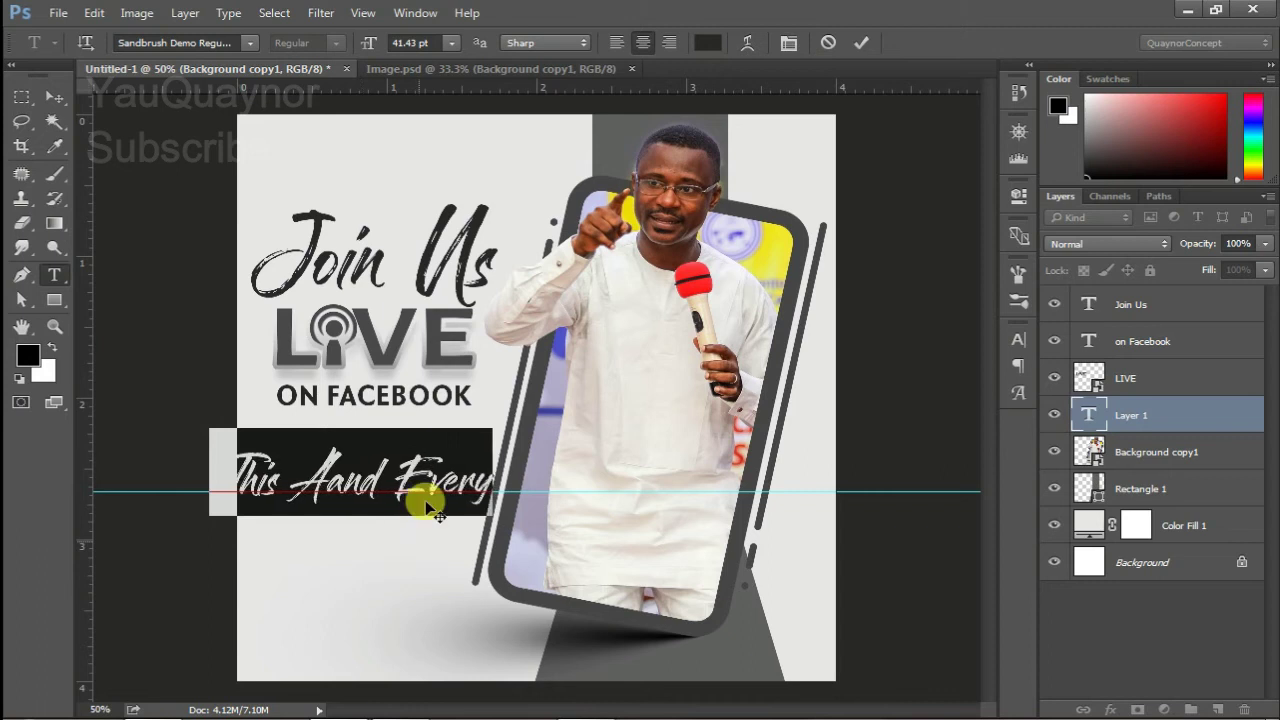
pyautogui.moveTo(370, 45); pyautogui.dragTo(360, 45)
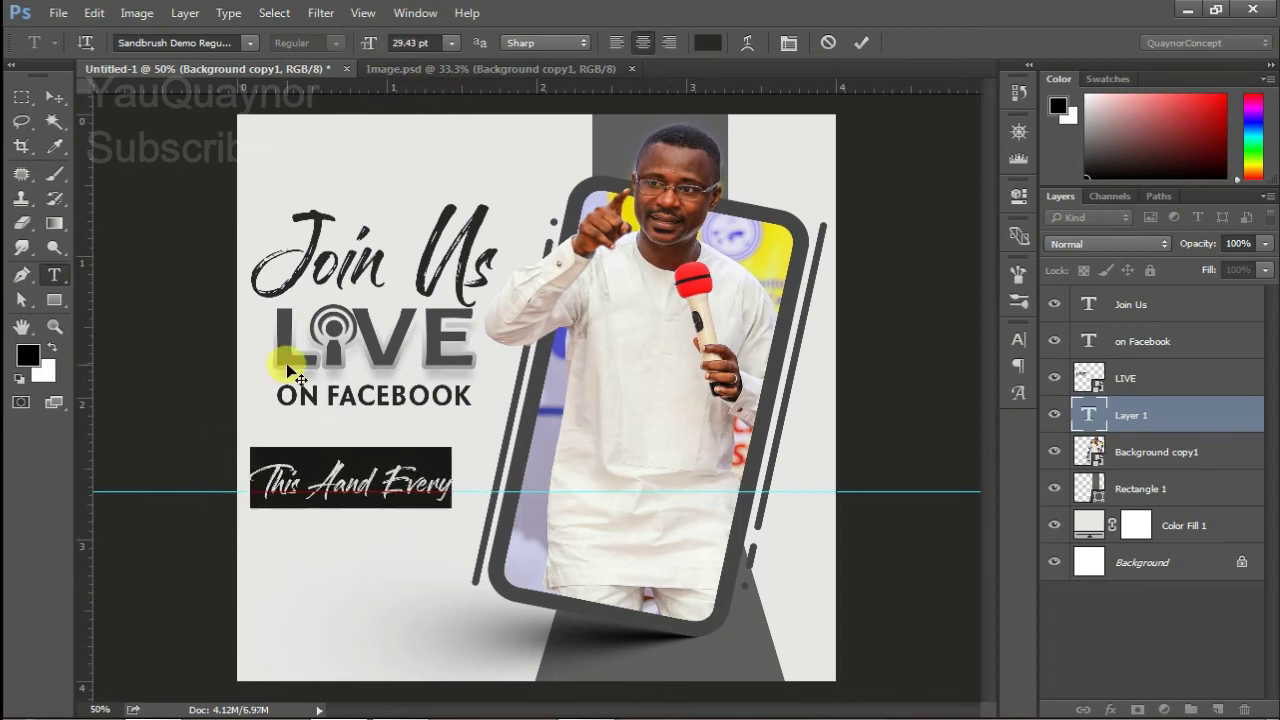
pyautogui.moveTo(334, 558); pyautogui.dragTo(344, 538)
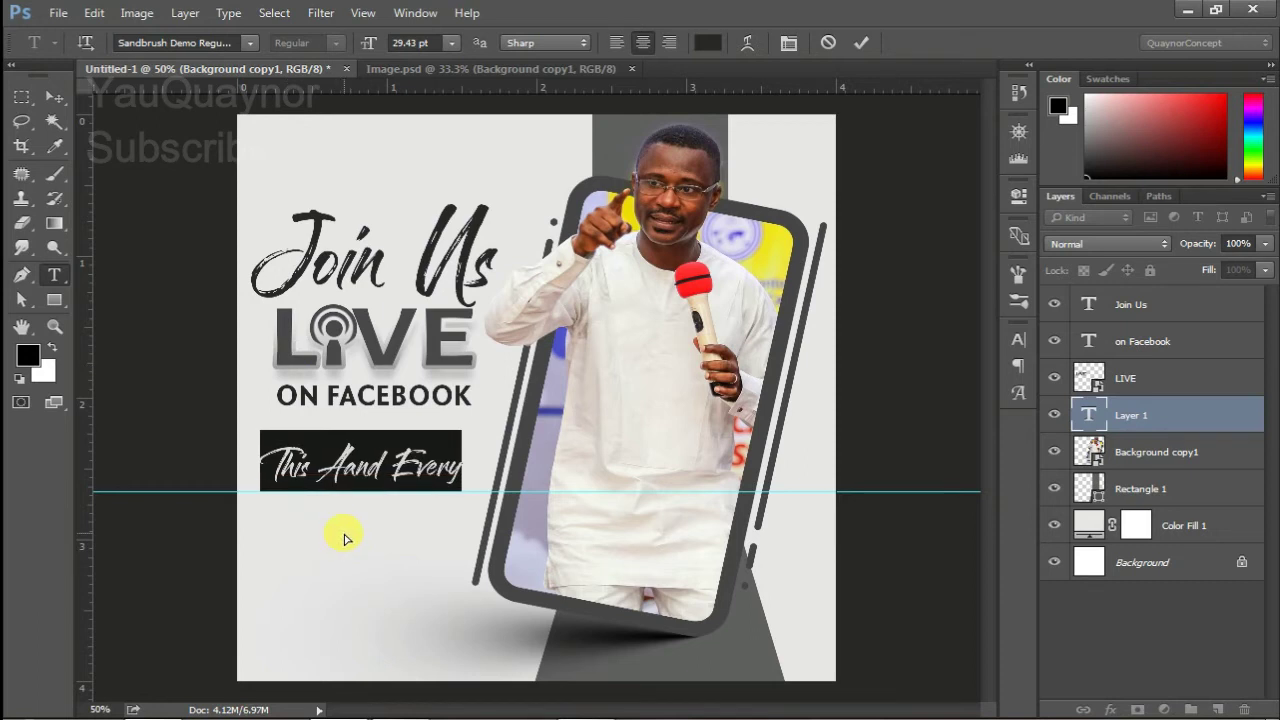
# Step: Set the caption to Questario Brush, fix the 'Aand' typo, shrink it, and nudge it into place
pyautogui.click(251, 43)
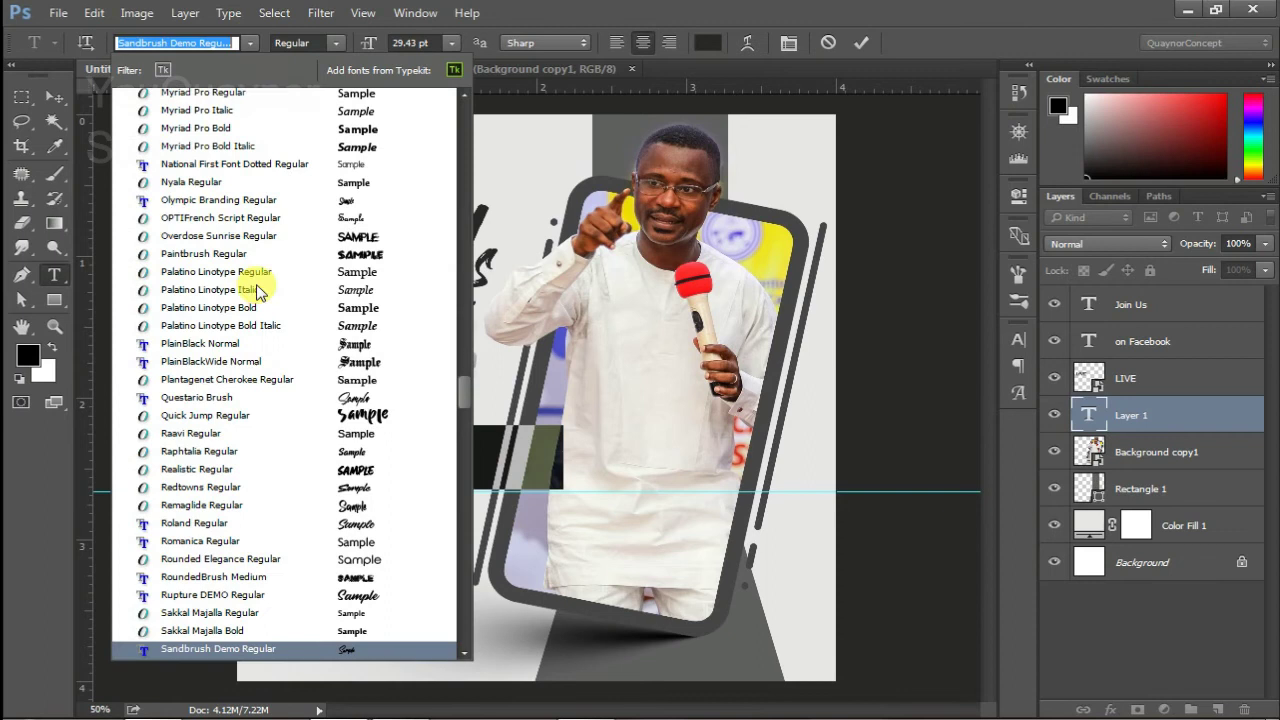
pyautogui.click(264, 402)
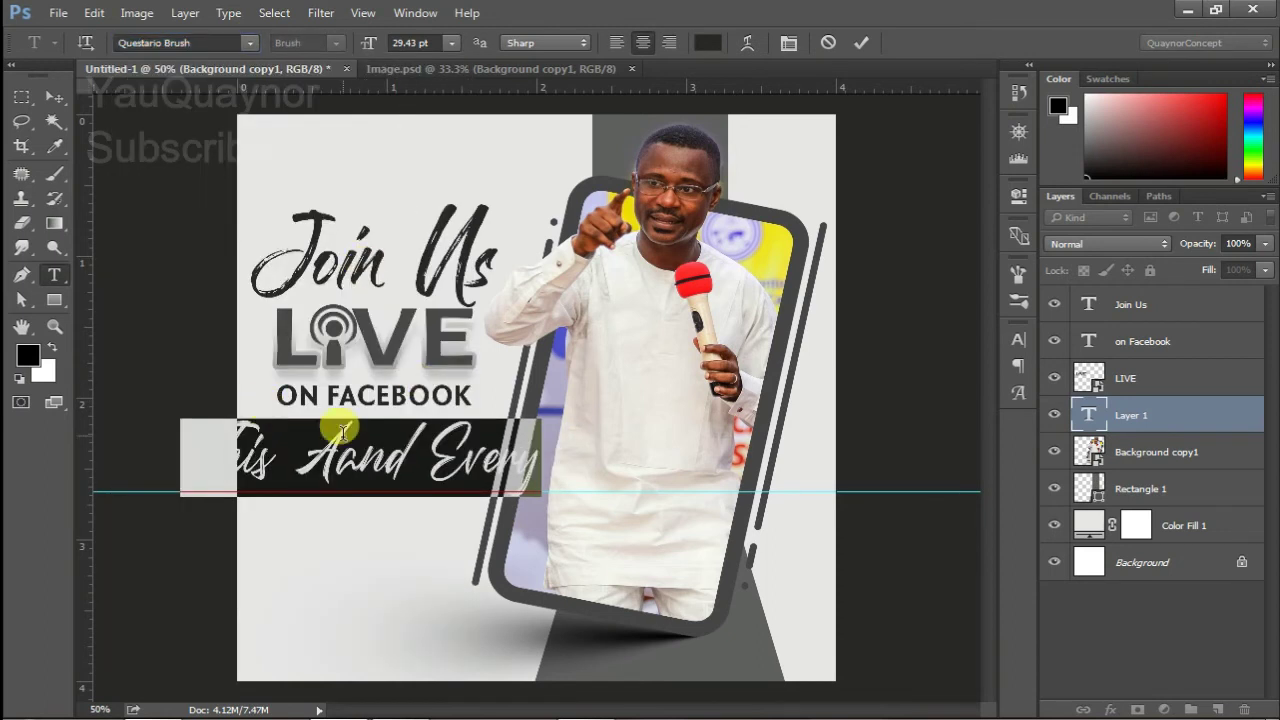
pyautogui.click(360, 464)
pyautogui.press('BackSpace')
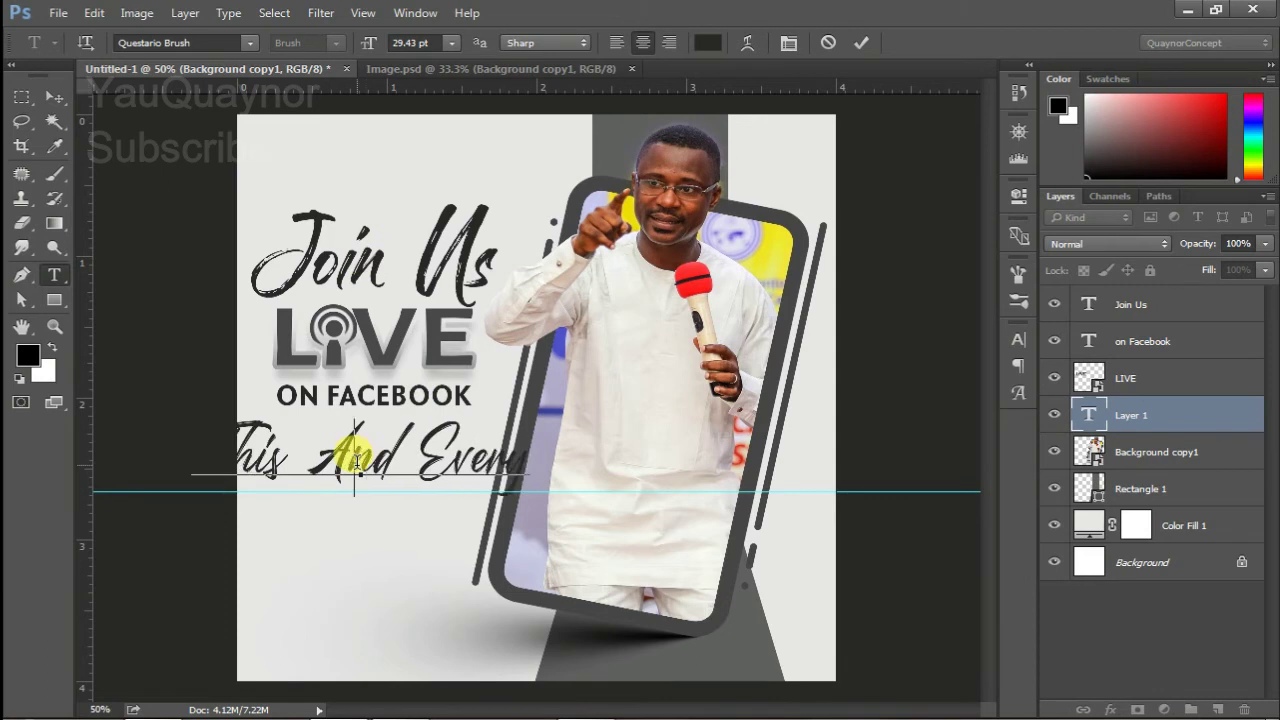
pyautogui.hotkey('ctrl', 'a')
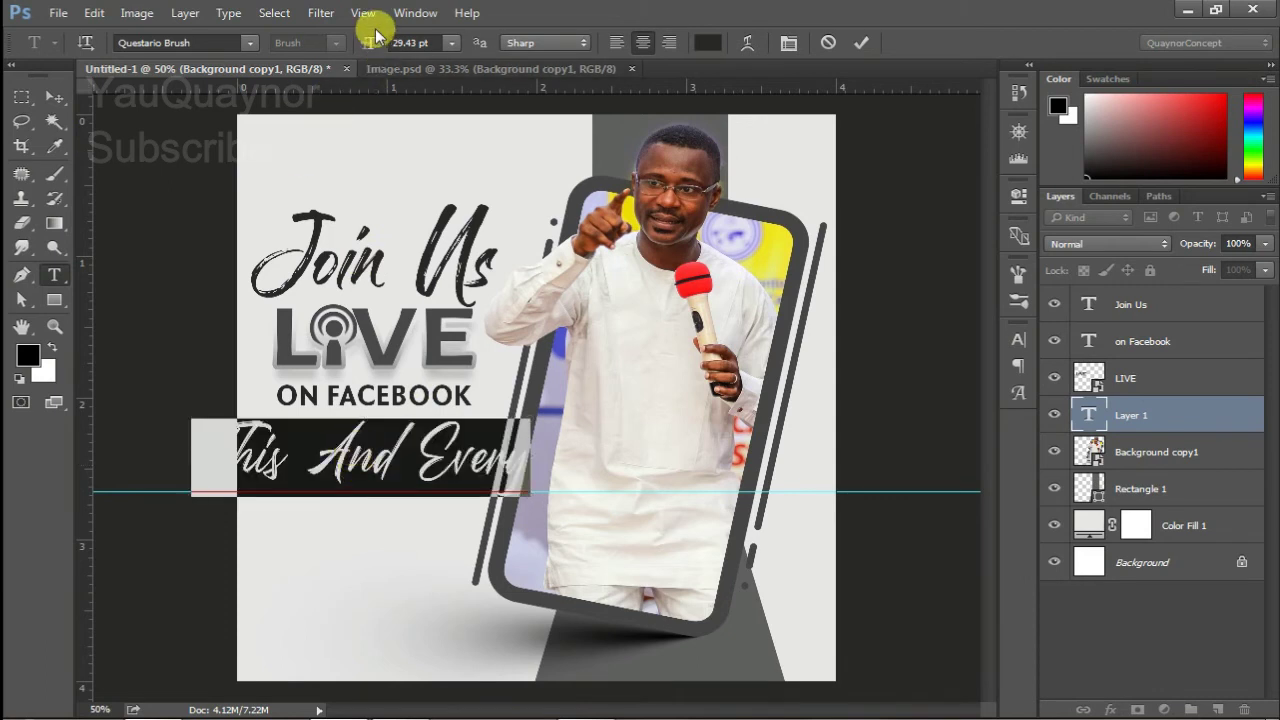
pyautogui.moveTo(370, 45)
pyautogui.mouseDown()
pyautogui.moveTo(354, 42)
pyautogui.moveTo(380, 38)
pyautogui.mouseUp()
pyautogui.click(856, 46)
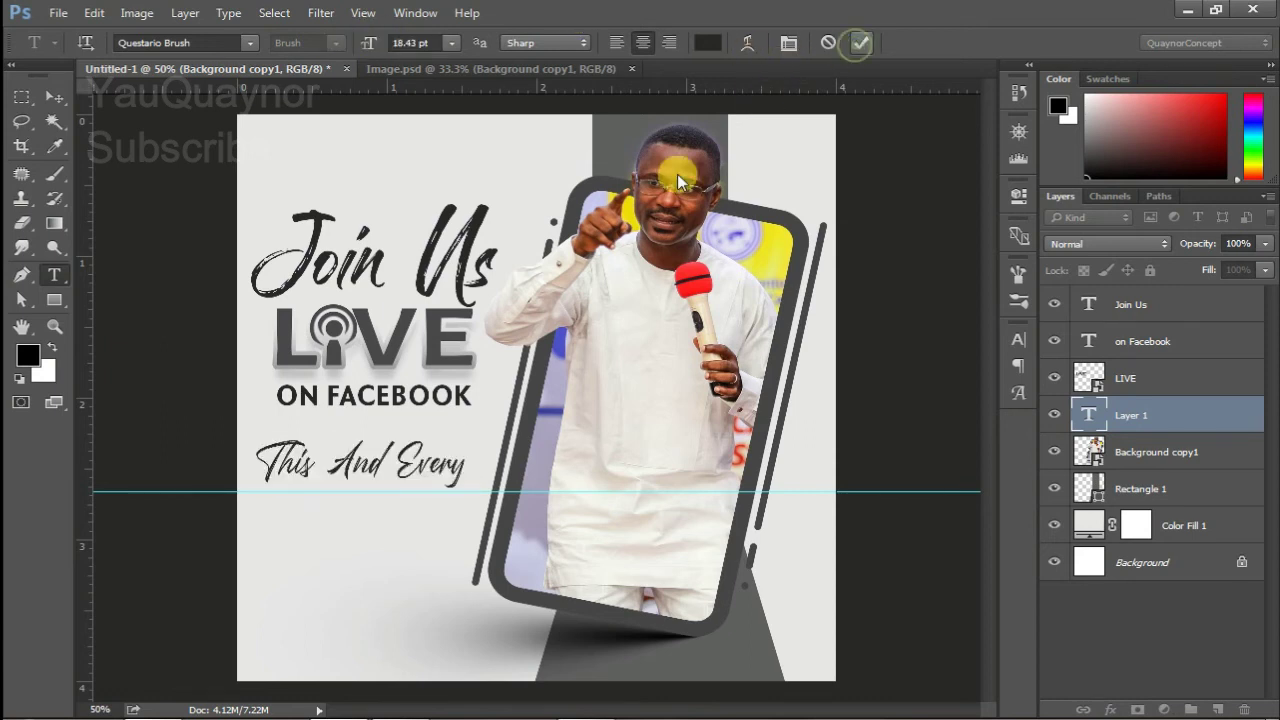
pyautogui.press('v')
pyautogui.moveTo(338, 454)
pyautogui.mouseDown()
pyautogui.moveTo(343, 465)
pyautogui.moveTo(360, 441)
pyautogui.mouseUp()
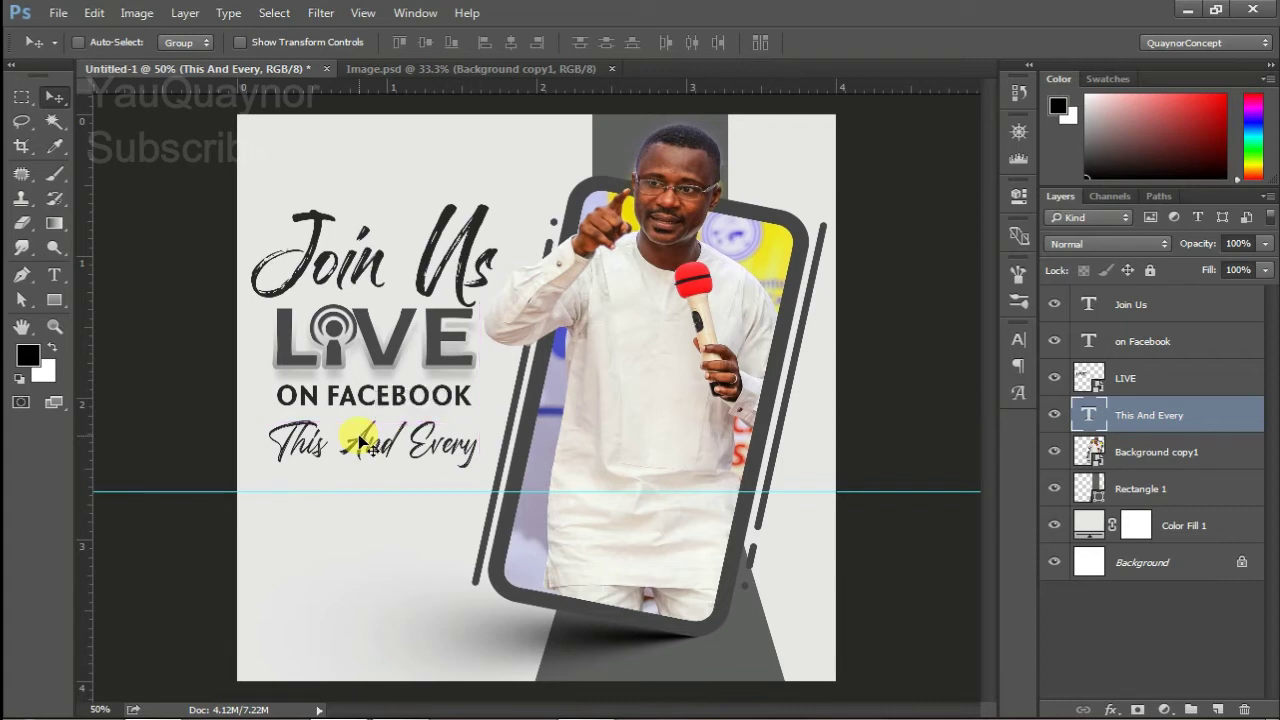
# Step: Change the caption font to Mother Day Regular at 27.43 pt
pyautogui.click(1014, 340)
pyautogui.click(898, 350)
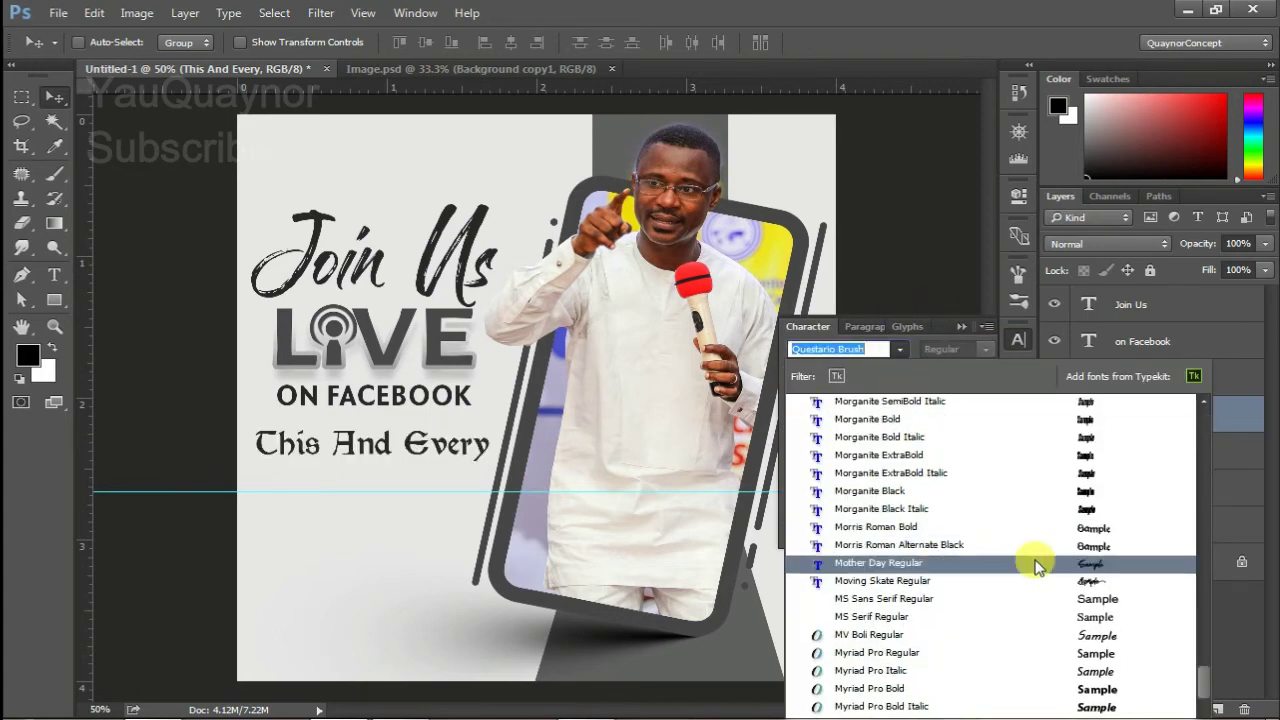
pyautogui.click(1035, 566)
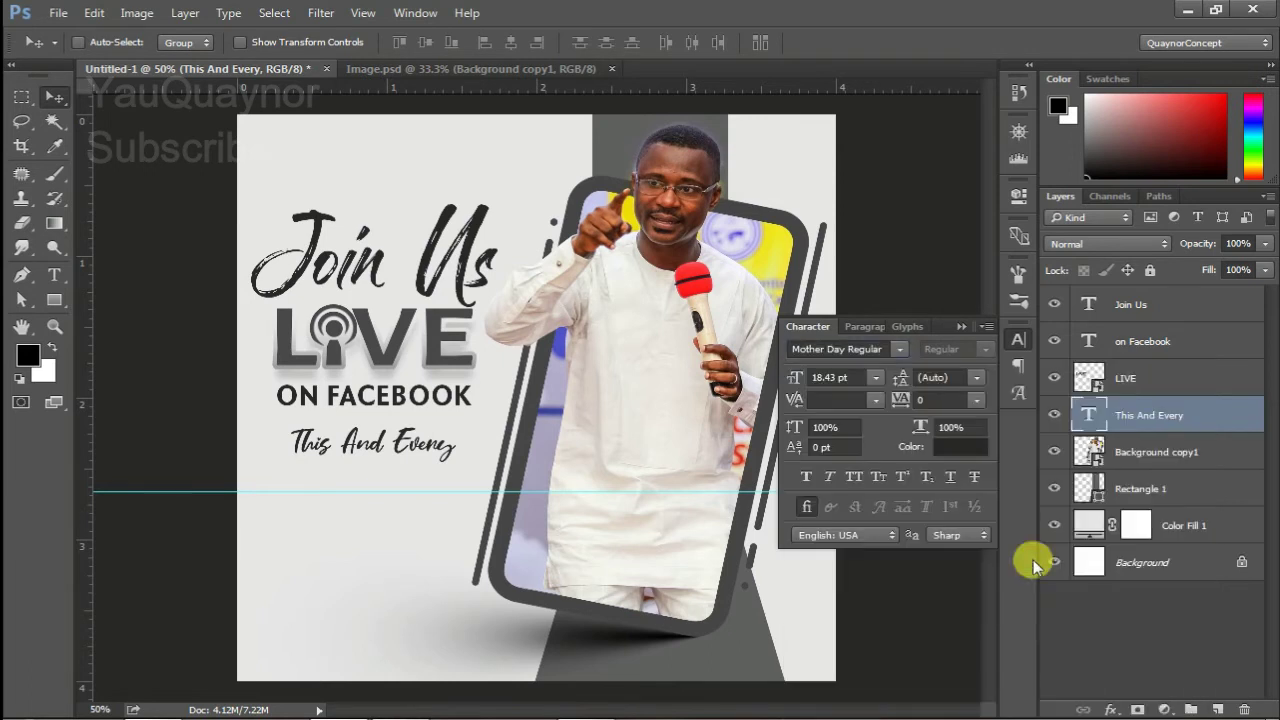
pyautogui.moveTo(795, 380)
pyautogui.mouseDown()
pyautogui.moveTo(806, 380)
pyautogui.moveTo(793, 380)
pyautogui.mouseUp()
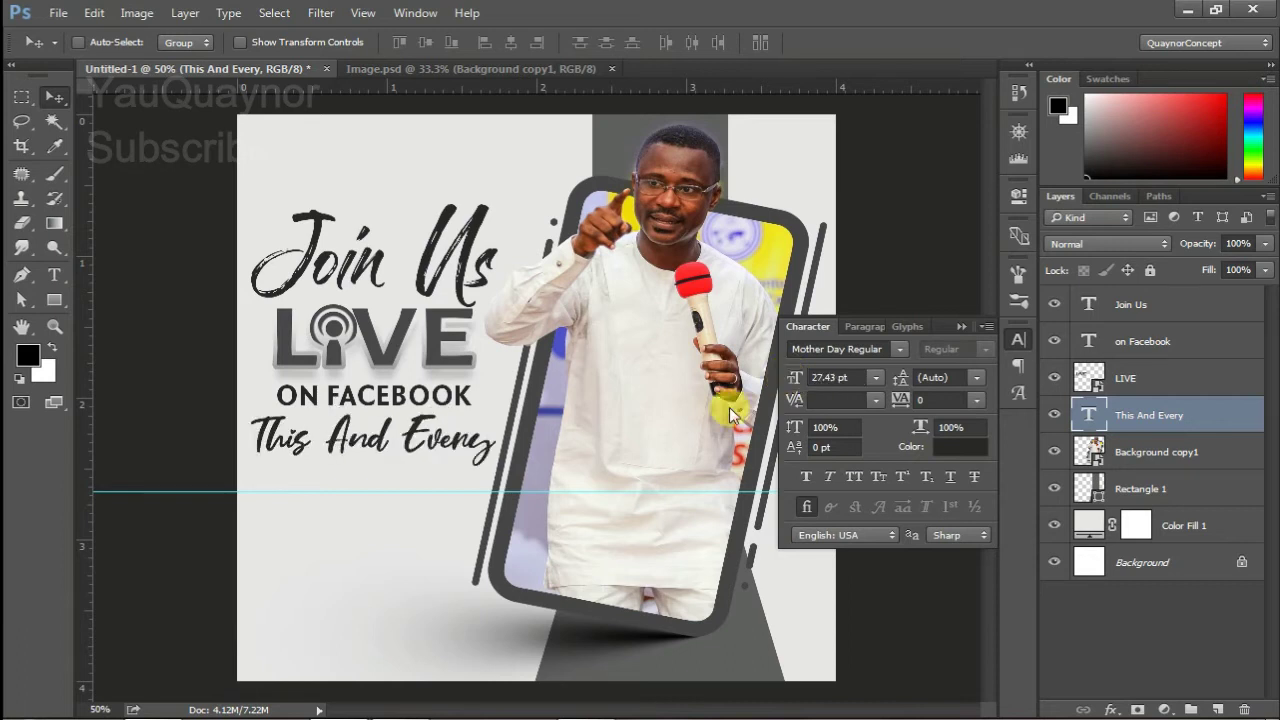
# Step: Colour the caption light grey #979797 and start lowering its layer opacity
pyautogui.click(947, 447)
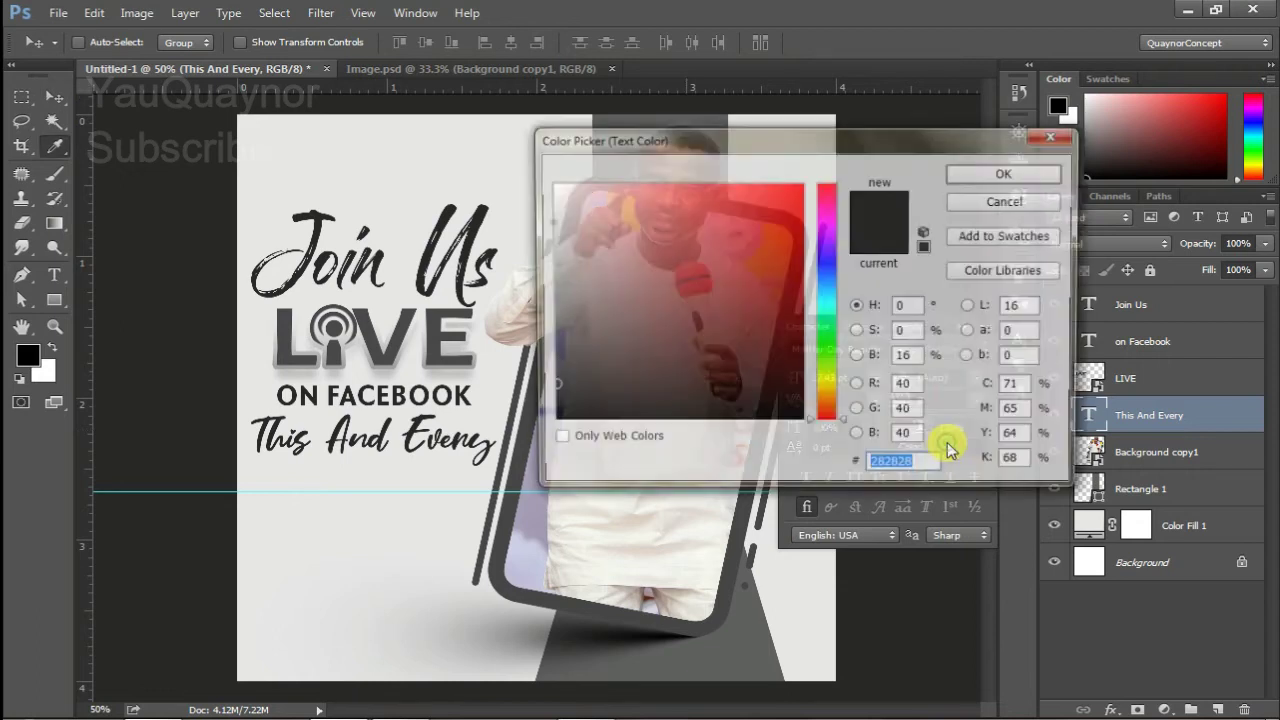
pyautogui.click(662, 662)
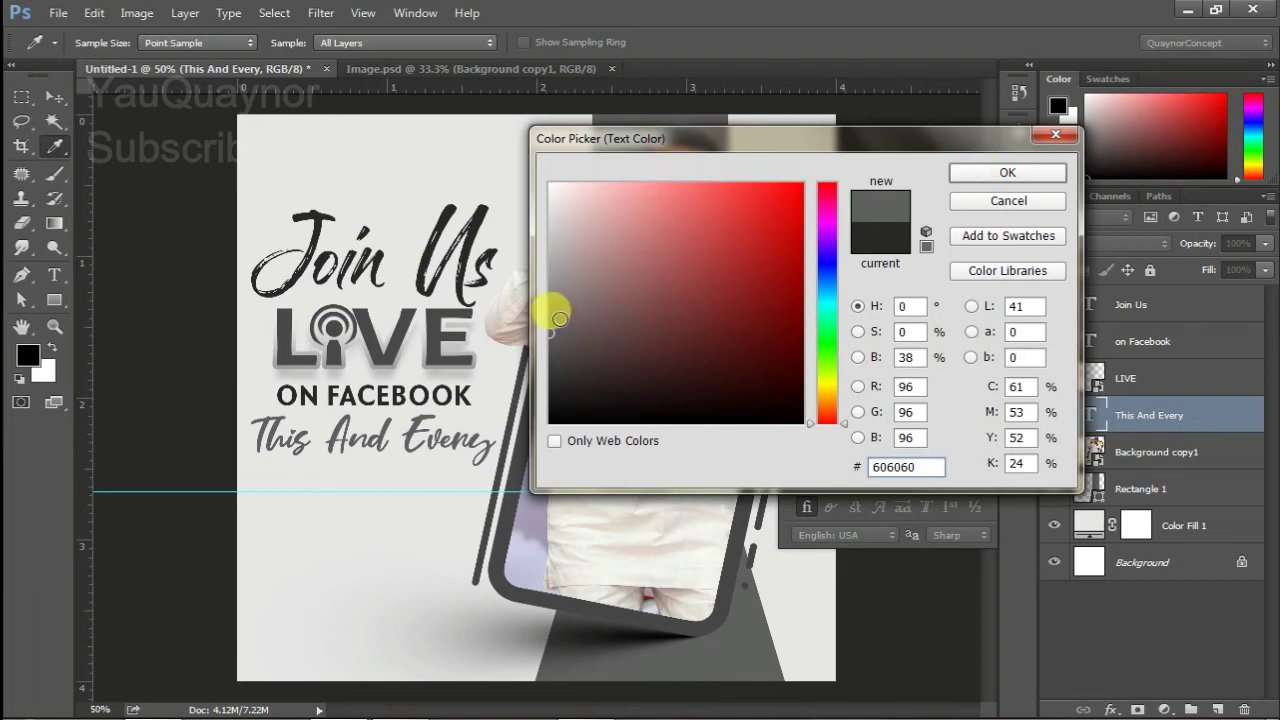
pyautogui.click(548, 312)
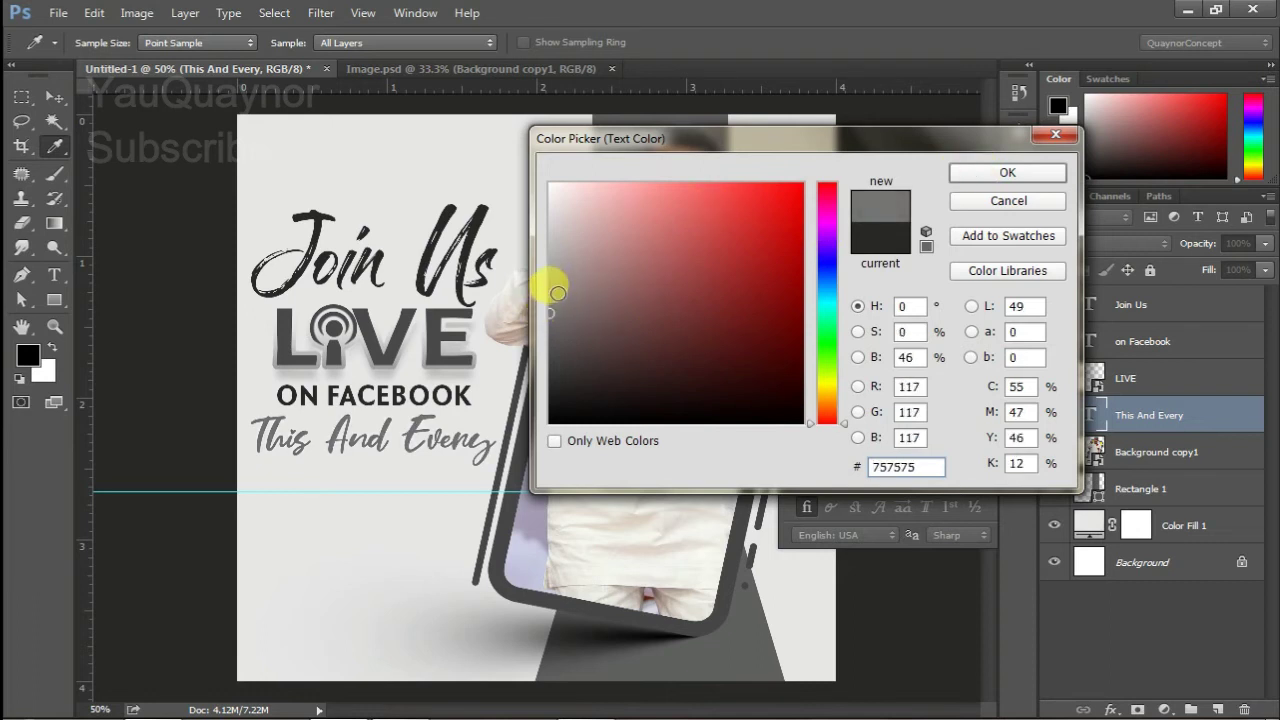
pyautogui.click(553, 280)
pyautogui.moveTo(553, 280); pyautogui.dragTo(550, 281)
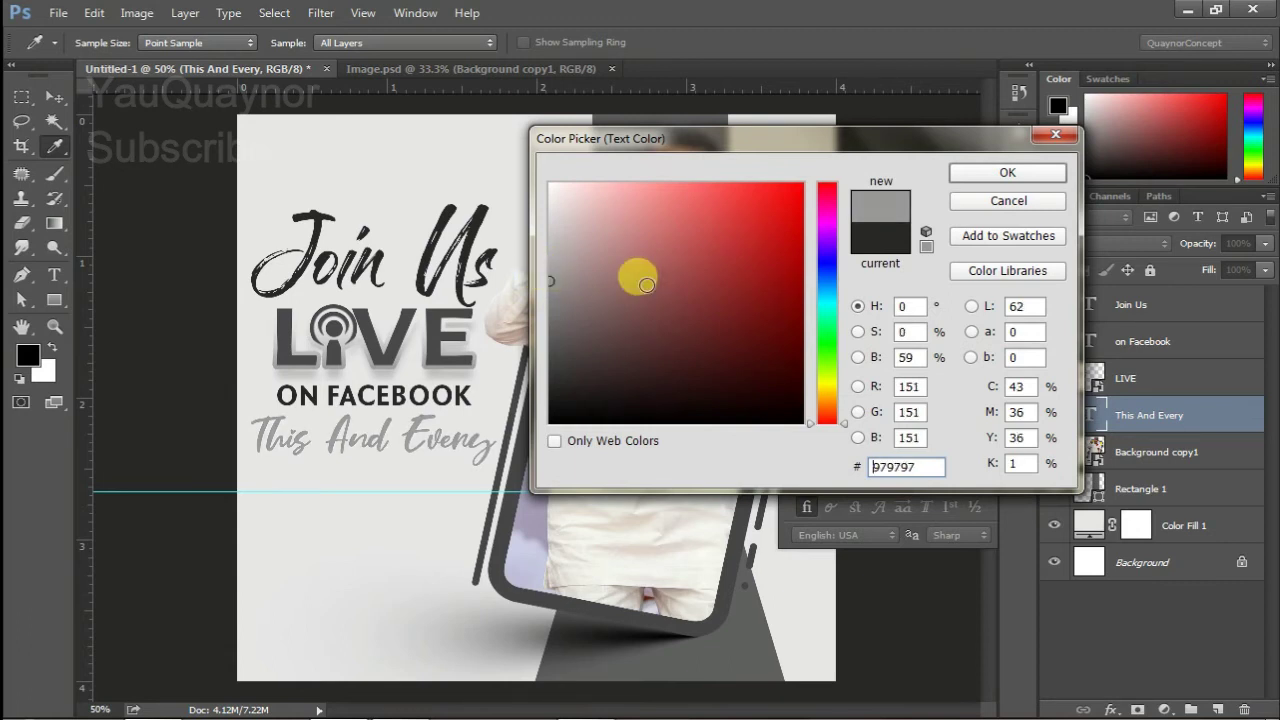
pyautogui.click(982, 174)
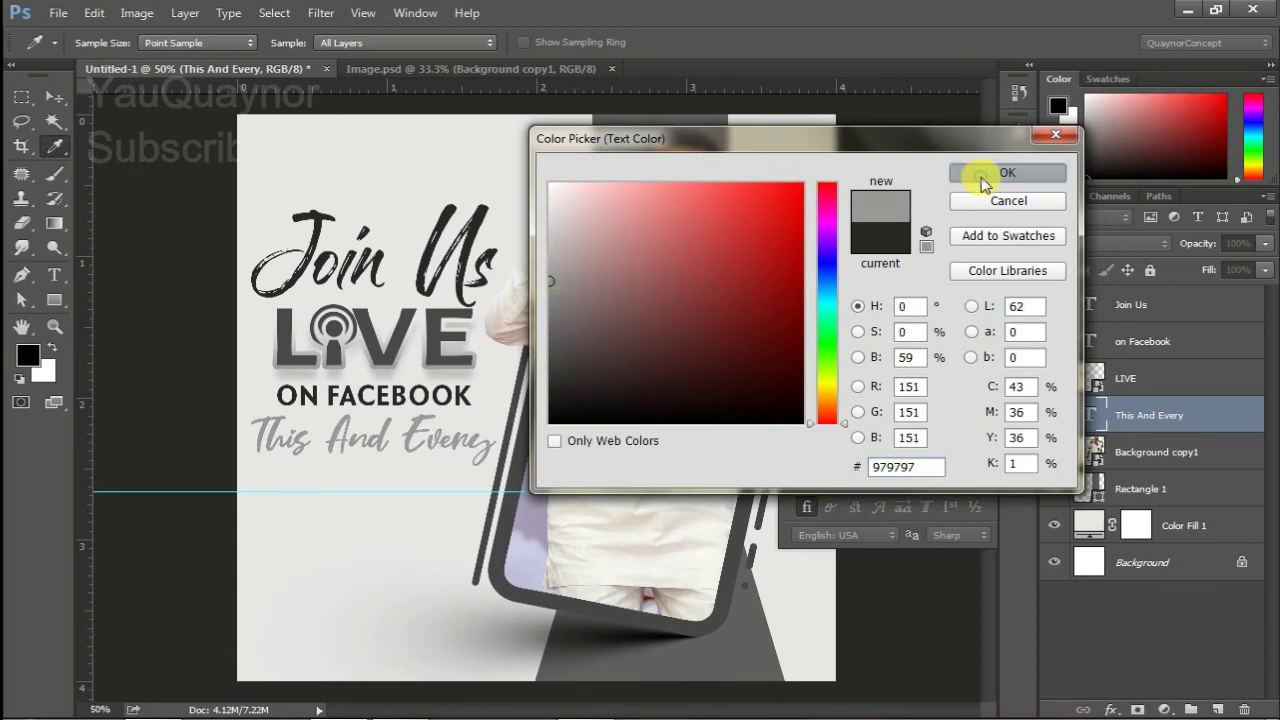
pyautogui.click(1196, 242)
# Step: Duplicate the This And Every layer at lower opacity and turn the copy into a 188.43 pt @
pyautogui.moveTo(1196, 242); pyautogui.dragTo(1180, 241)
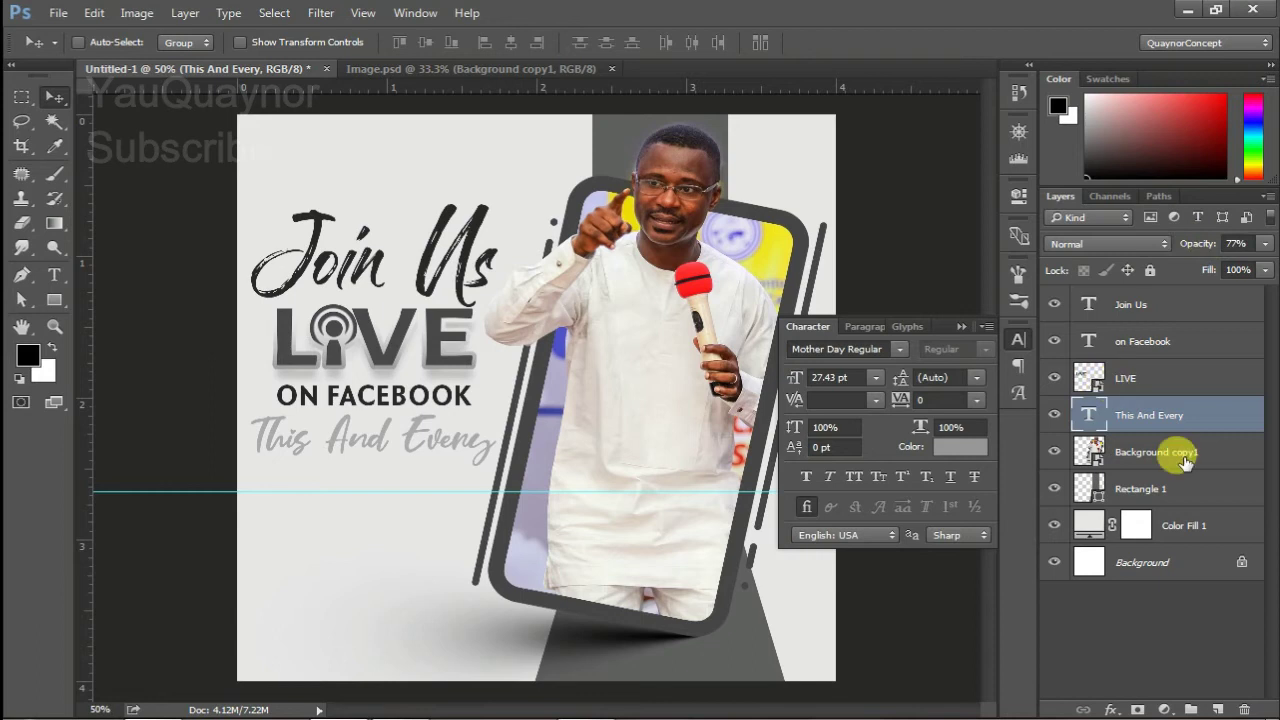
pyautogui.moveTo(1182, 424); pyautogui.dragTo(1217, 709)
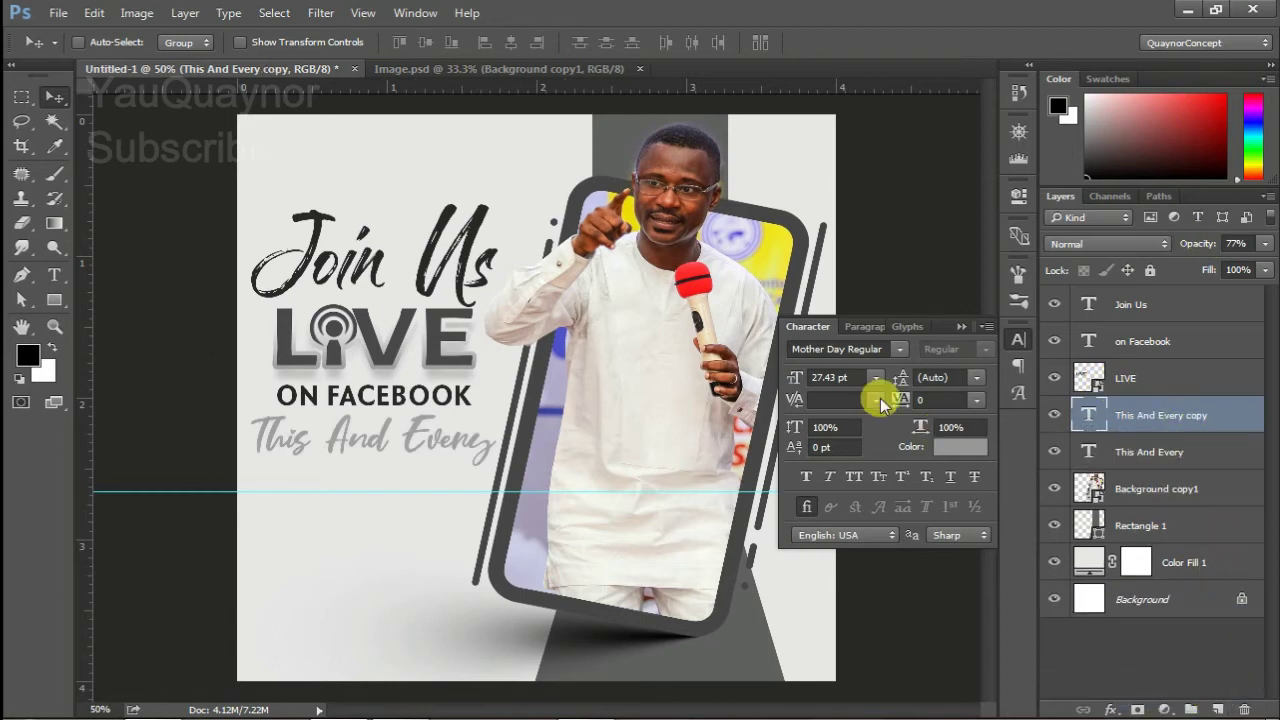
pyautogui.moveTo(383, 449); pyautogui.dragTo(378, 500)
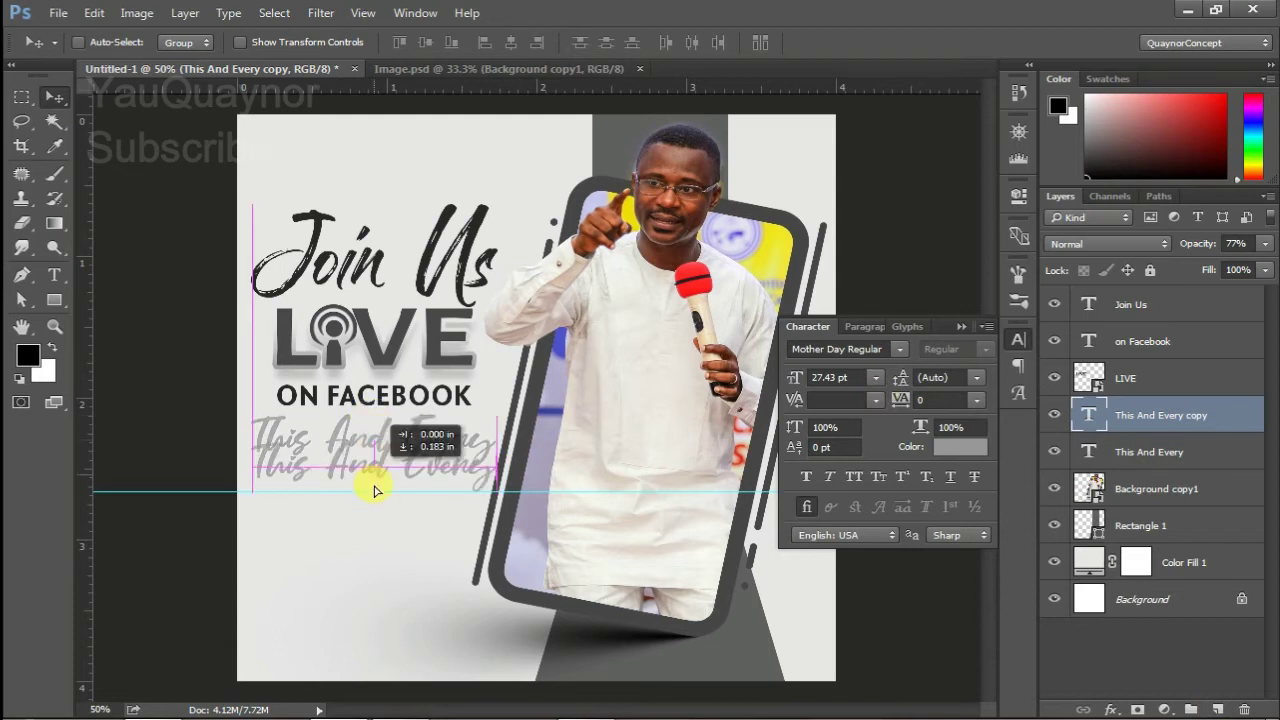
pyautogui.press('t')
pyautogui.tripleClick(373, 484)
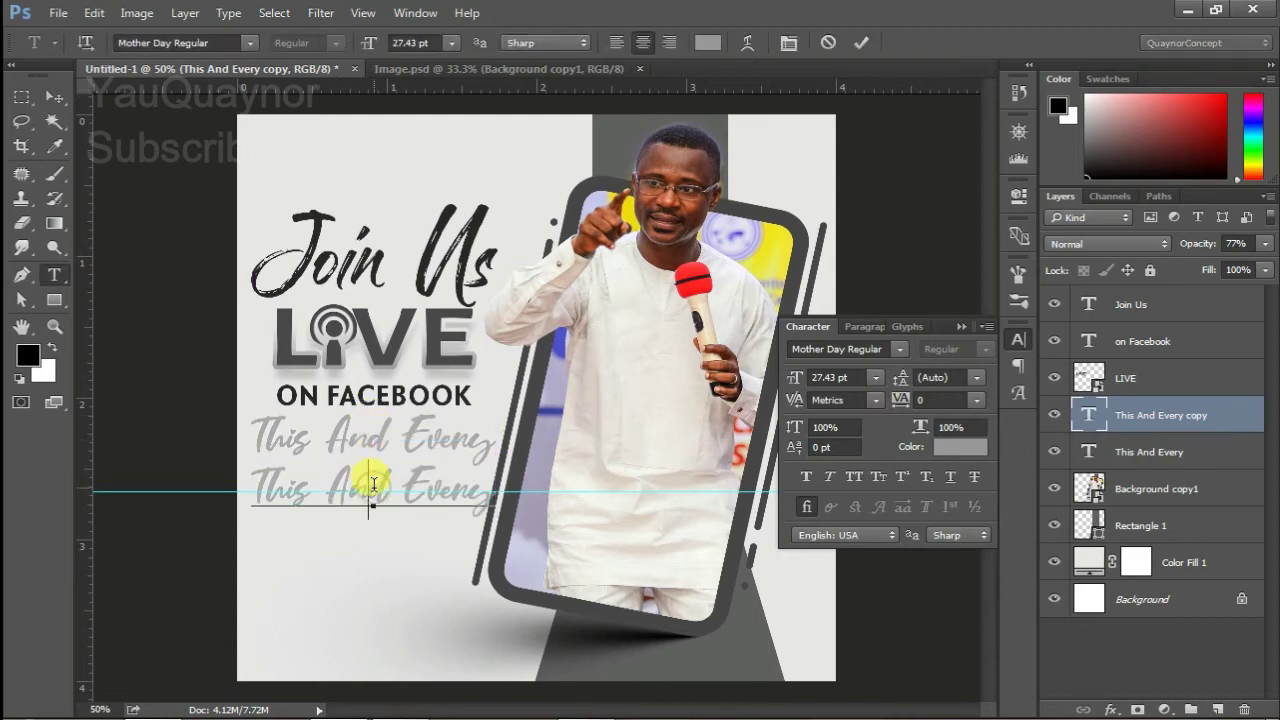
pyautogui.press('BackSpace')
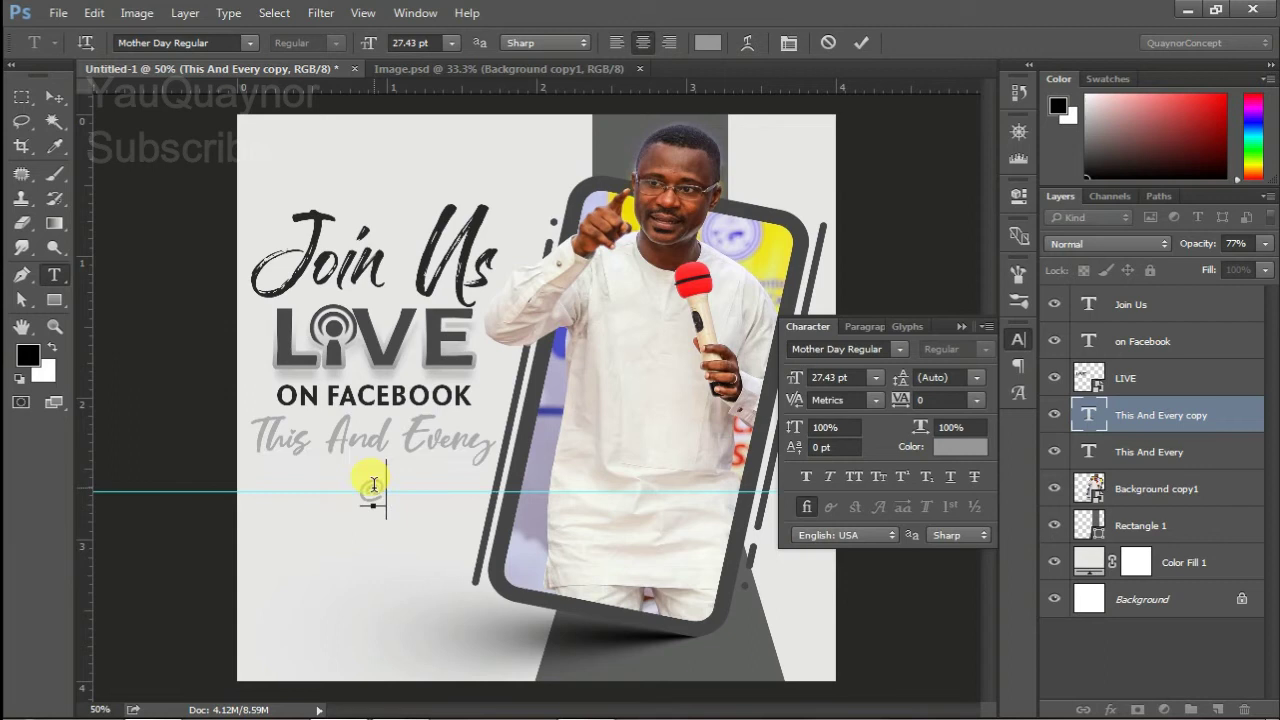
pyautogui.write('@')
pyautogui.hotkey('ctrl', 'a')
pyautogui.moveTo(370, 45); pyautogui.dragTo(515, 42)
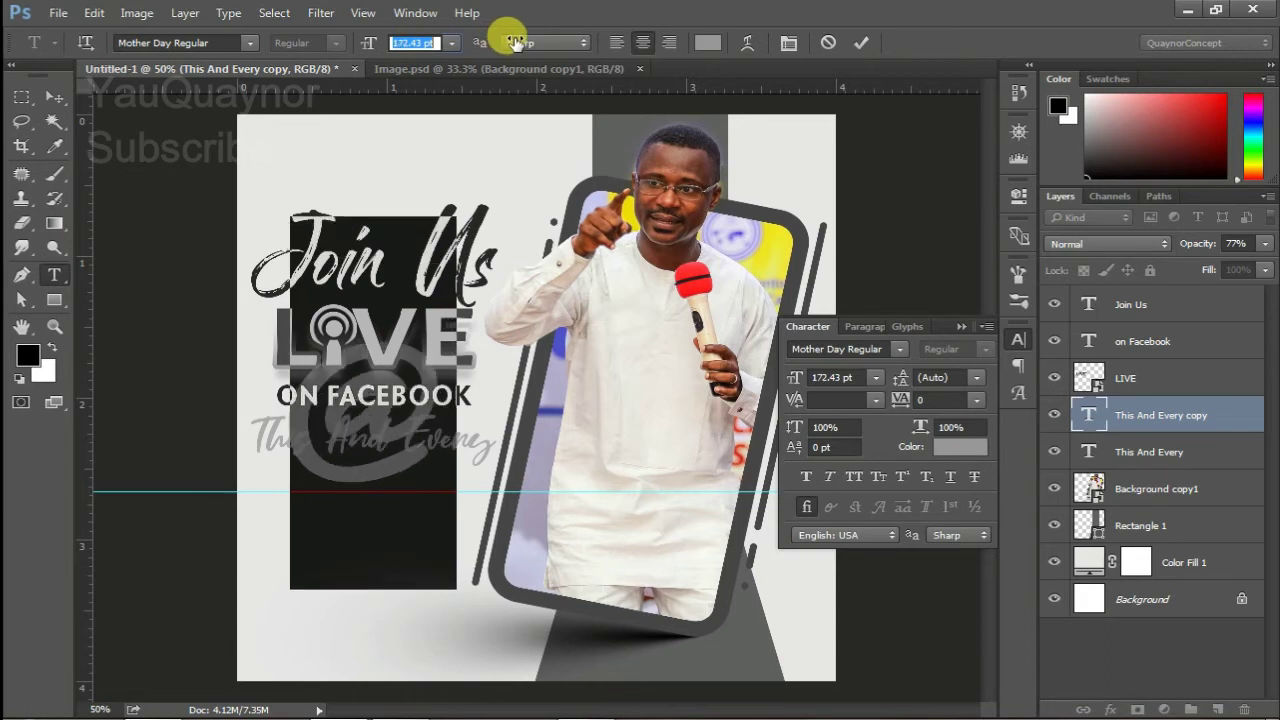
pyautogui.moveTo(515, 42); pyautogui.dragTo(528, 38)
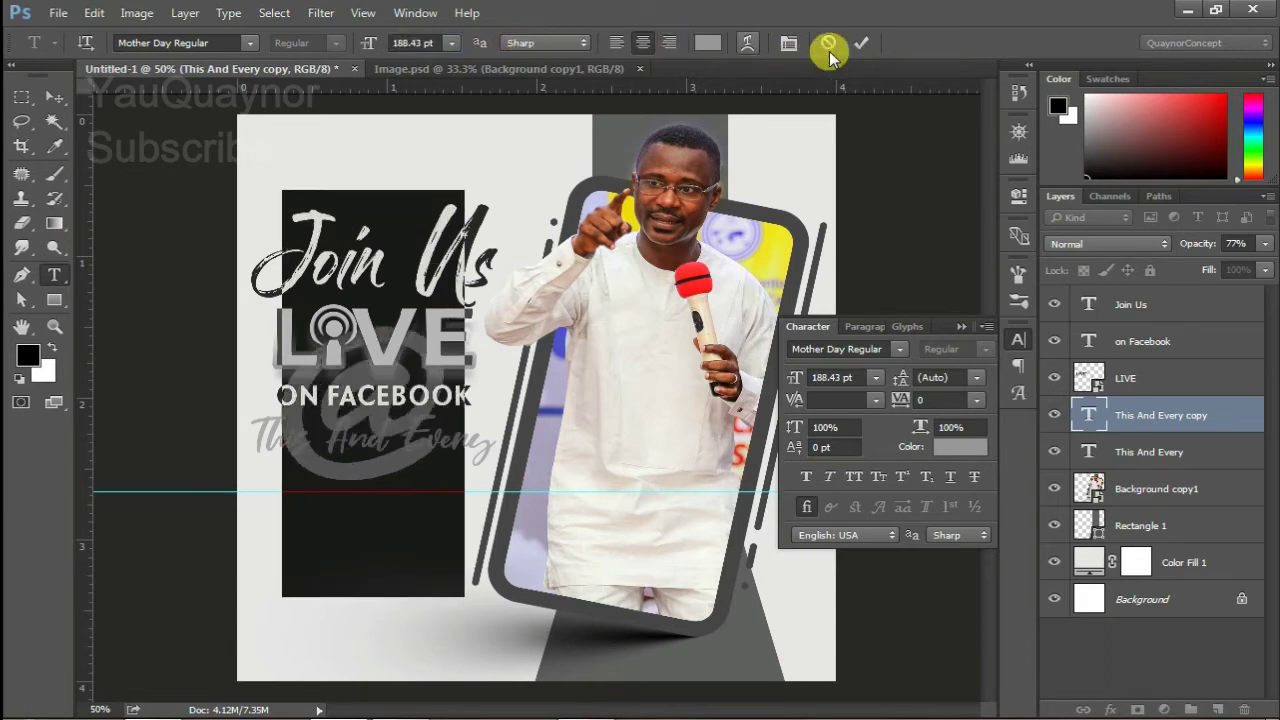
pyautogui.click(865, 42)
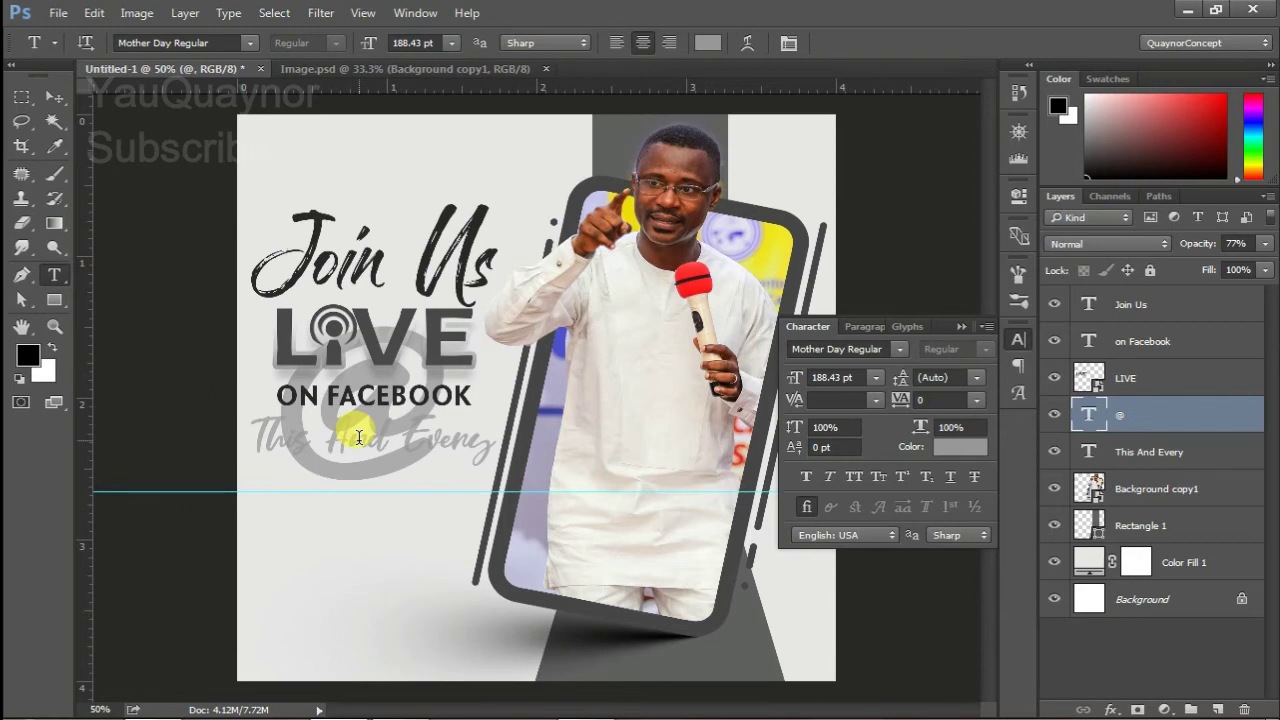
# Step: Position the large @ just below the This And Every line
pyautogui.press('v')
pyautogui.moveTo(369, 467); pyautogui.dragTo(378, 618)
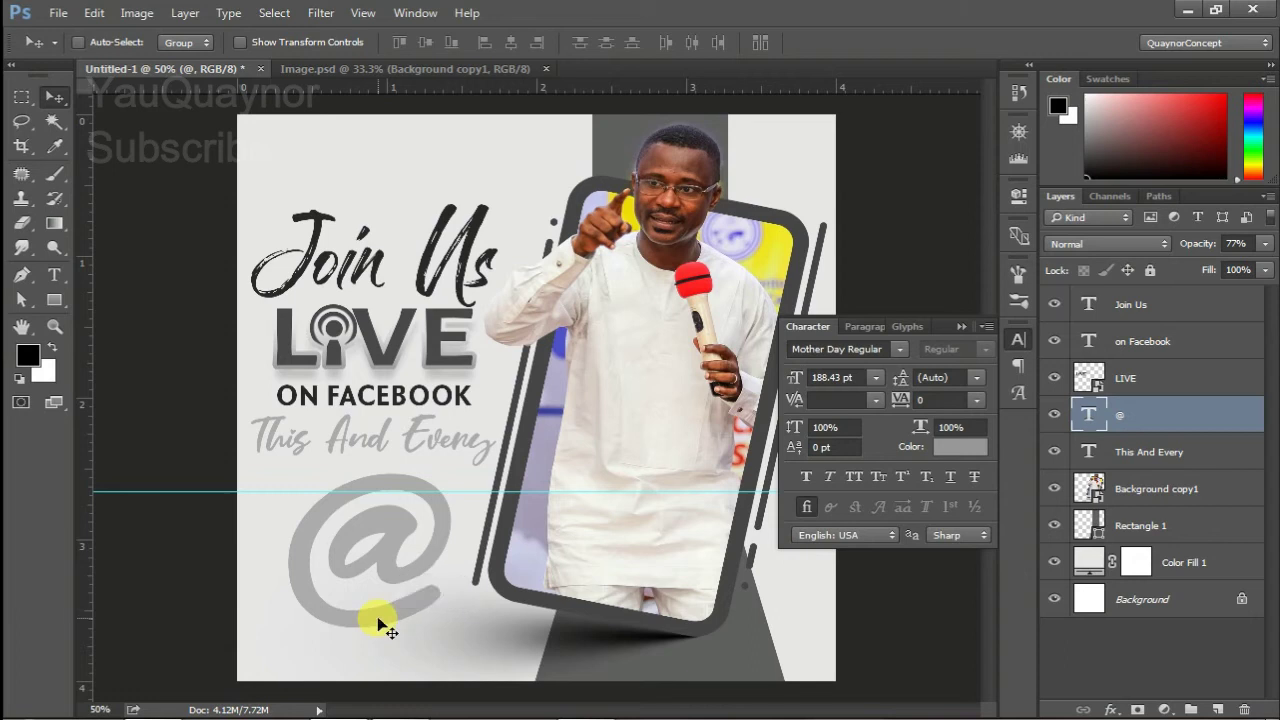
pyautogui.moveTo(378, 610); pyautogui.dragTo(378, 605)
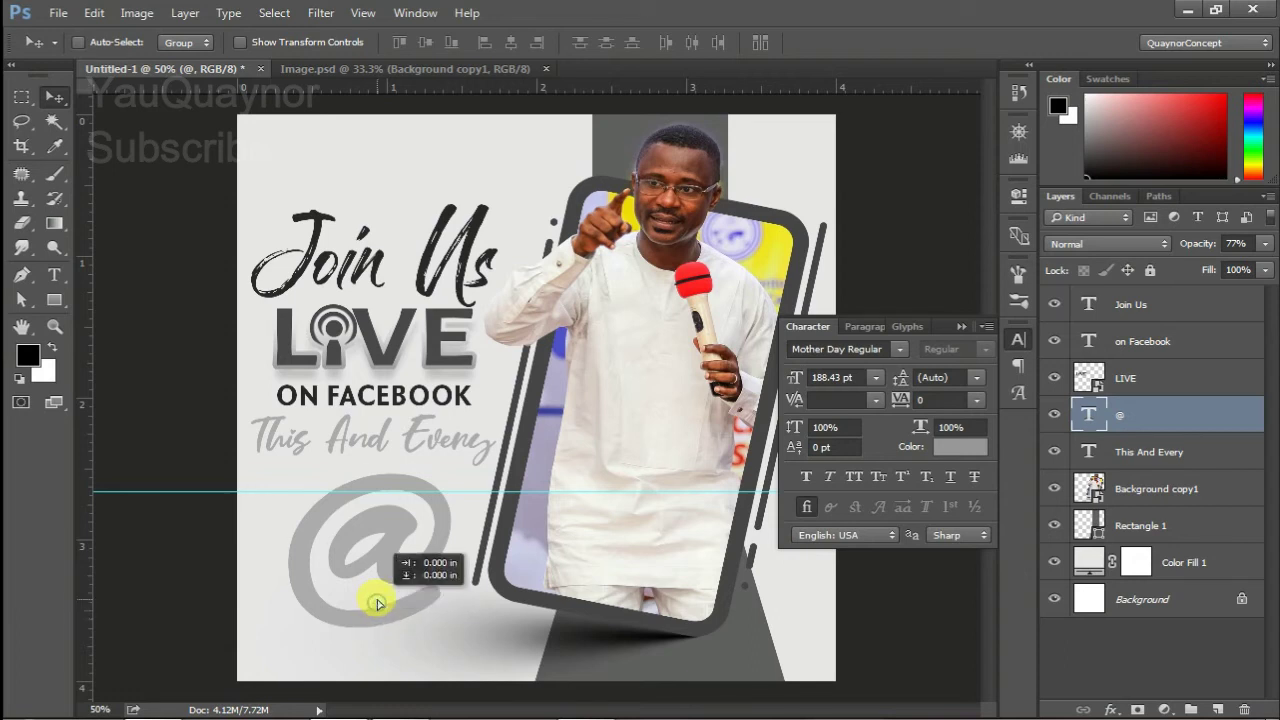
pyautogui.press('Left')
pyautogui.press('Left')
pyautogui.press('Left')
pyautogui.press('Left')
pyautogui.press('Left')
pyautogui.press('Left')
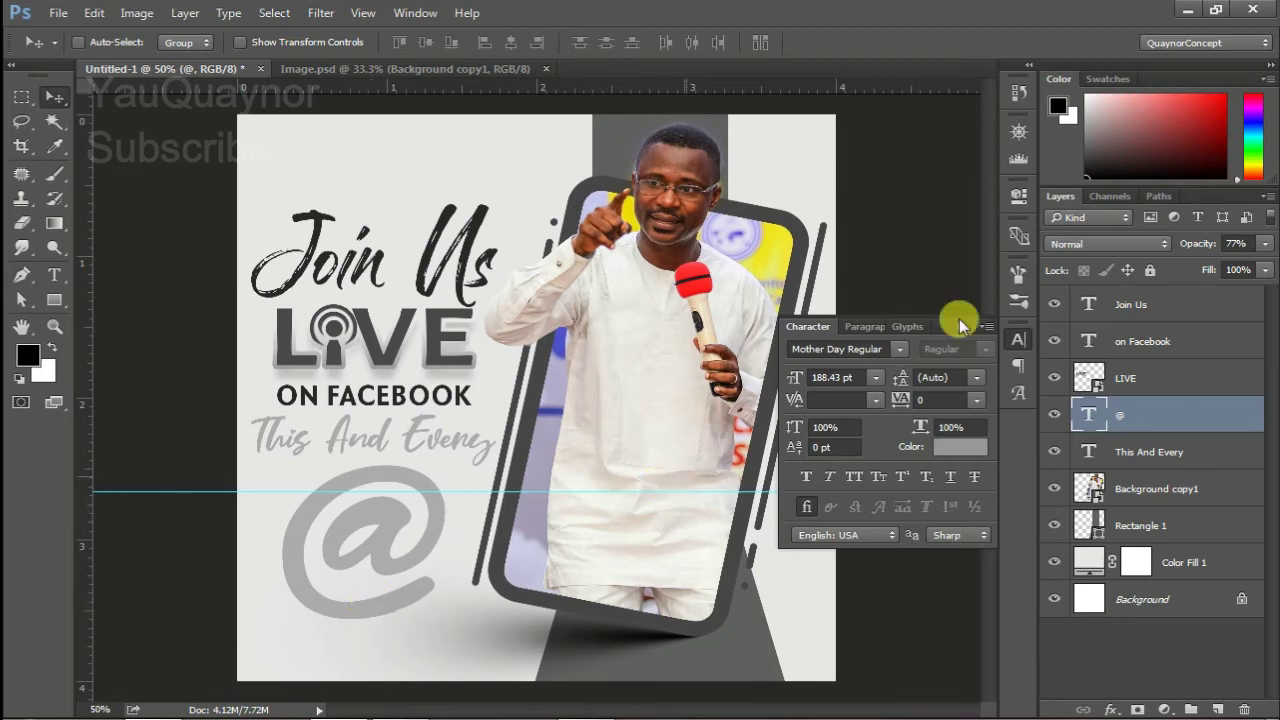
pyautogui.click(1016, 340)
# Step: Lock the @ layer and start a new text layer beside the pastor
pyautogui.press('t')
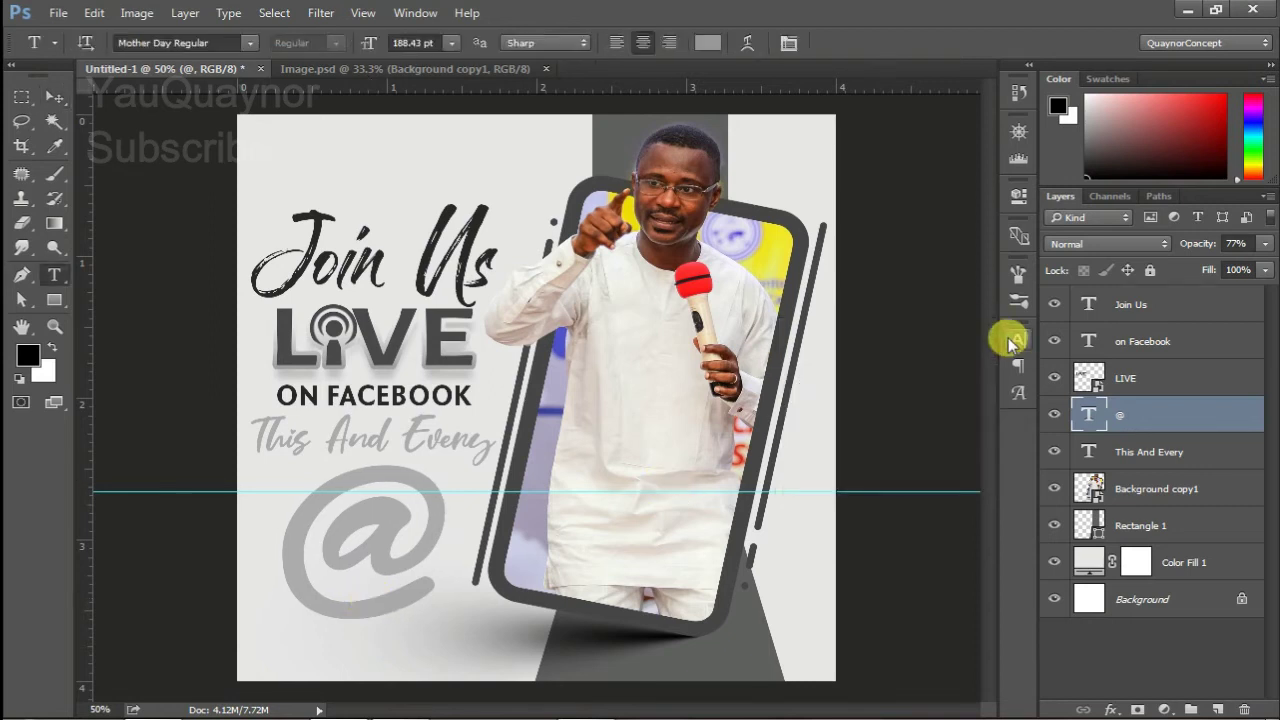
pyautogui.click(1100, 302)
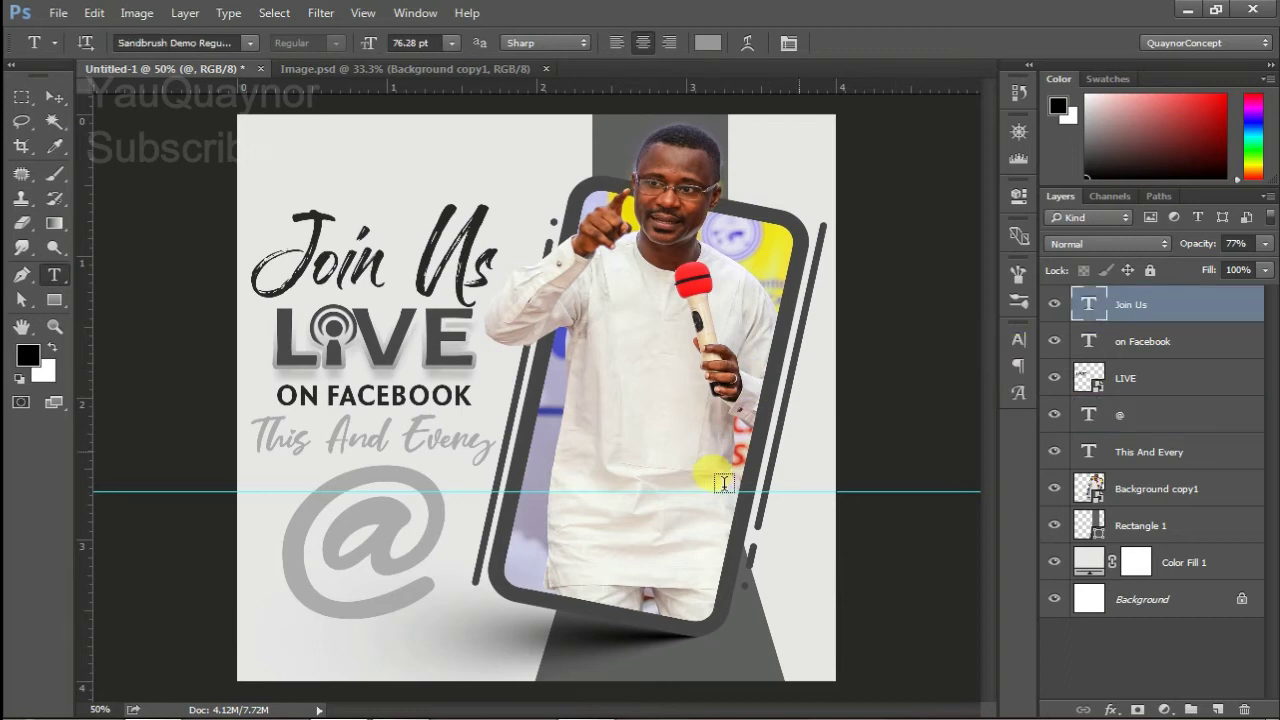
pyautogui.click(295, 648)
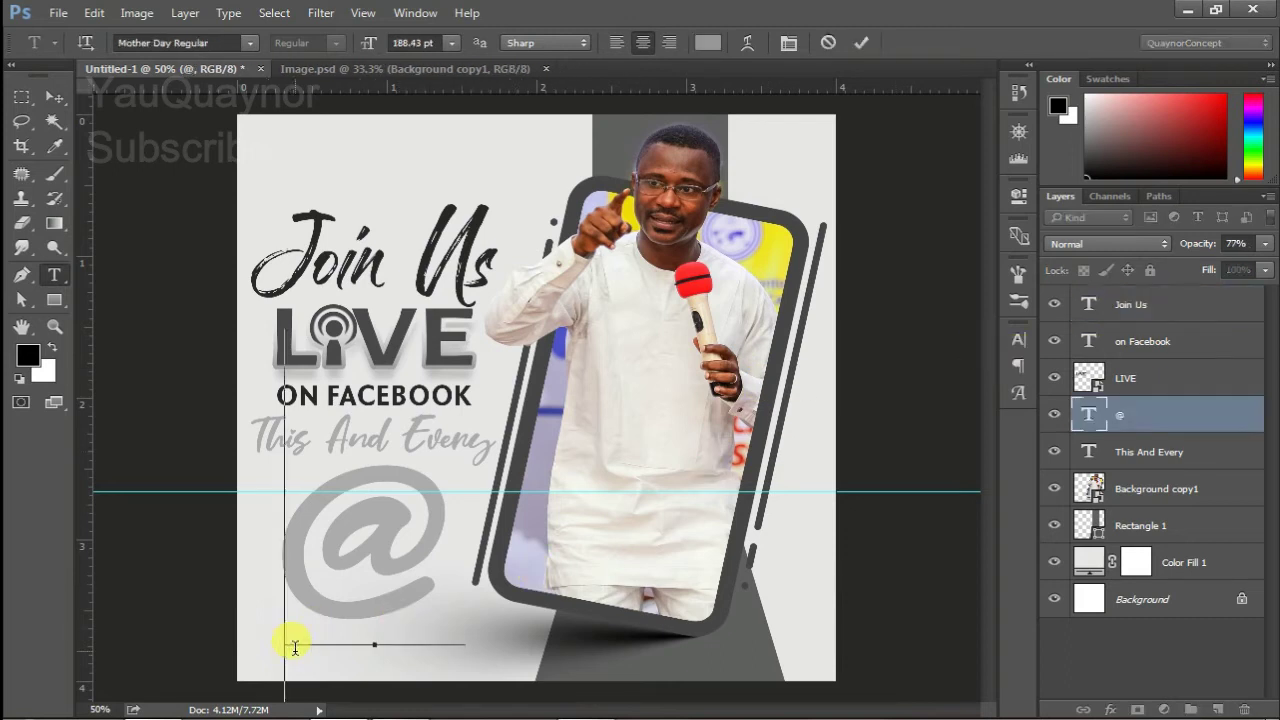
pyautogui.click(861, 42)
pyautogui.click(1149, 270)
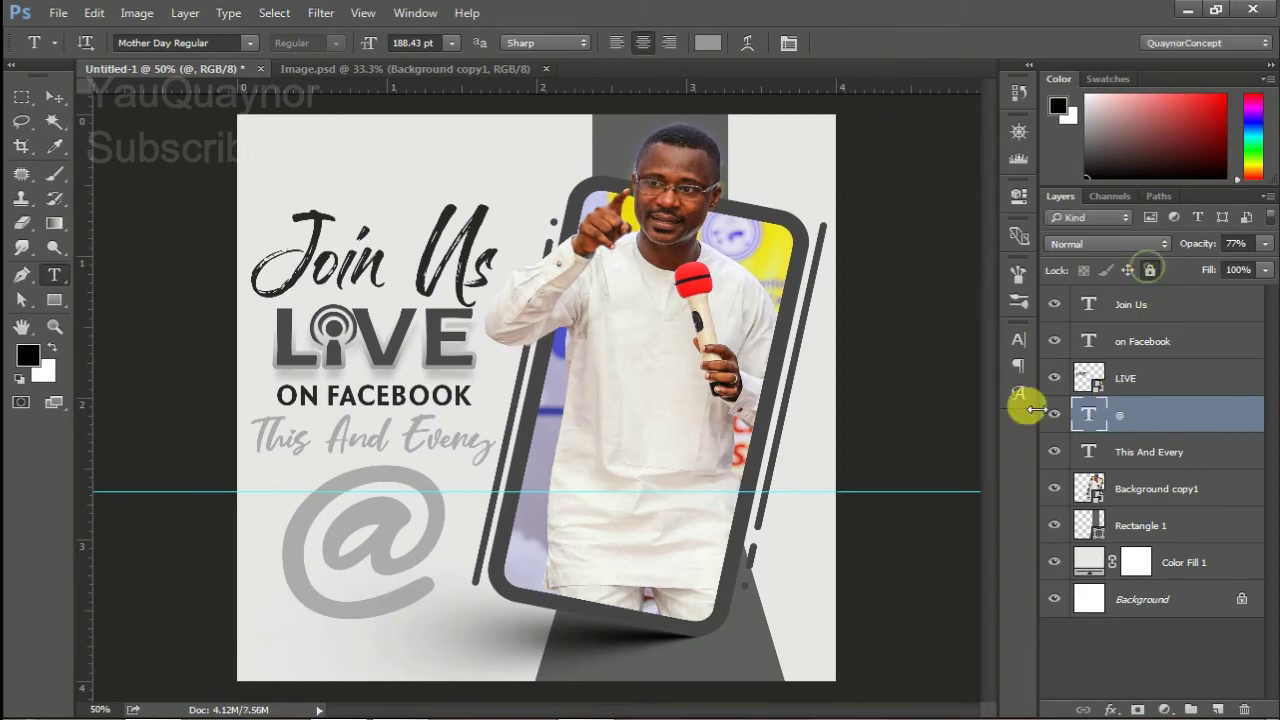
pyautogui.click(380, 635)
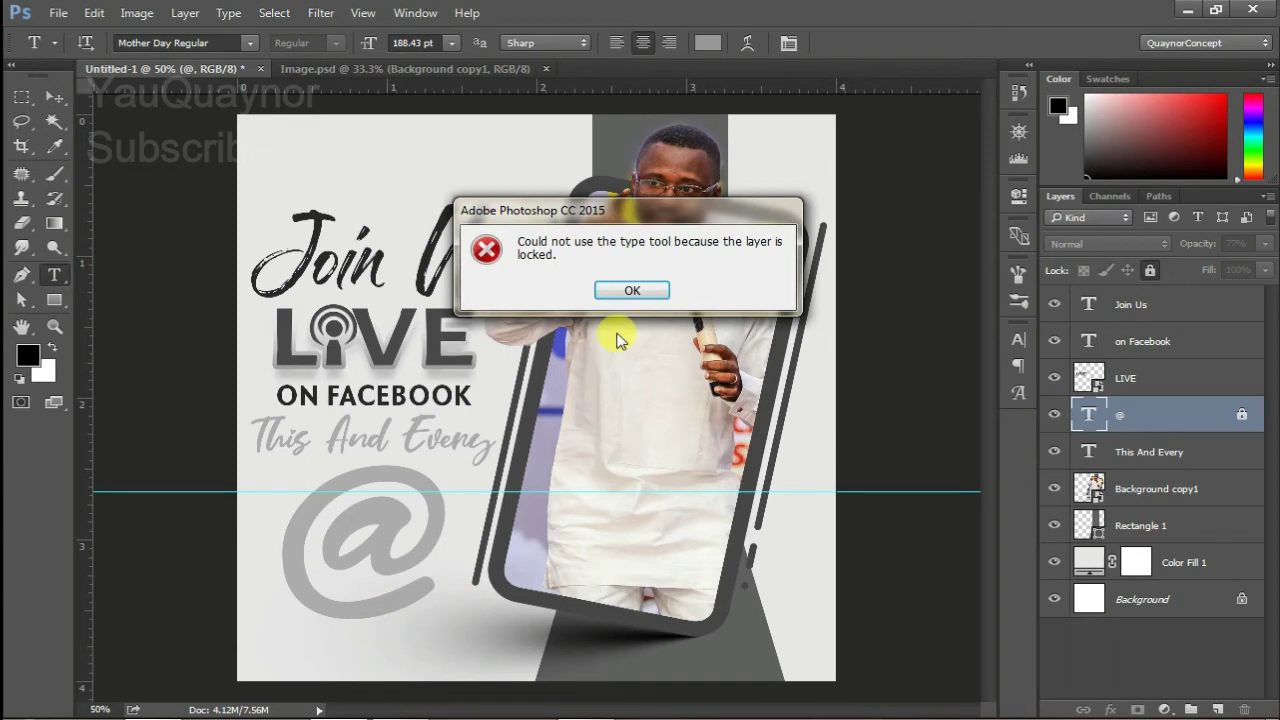
pyautogui.press('Return')
pyautogui.click(756, 455)
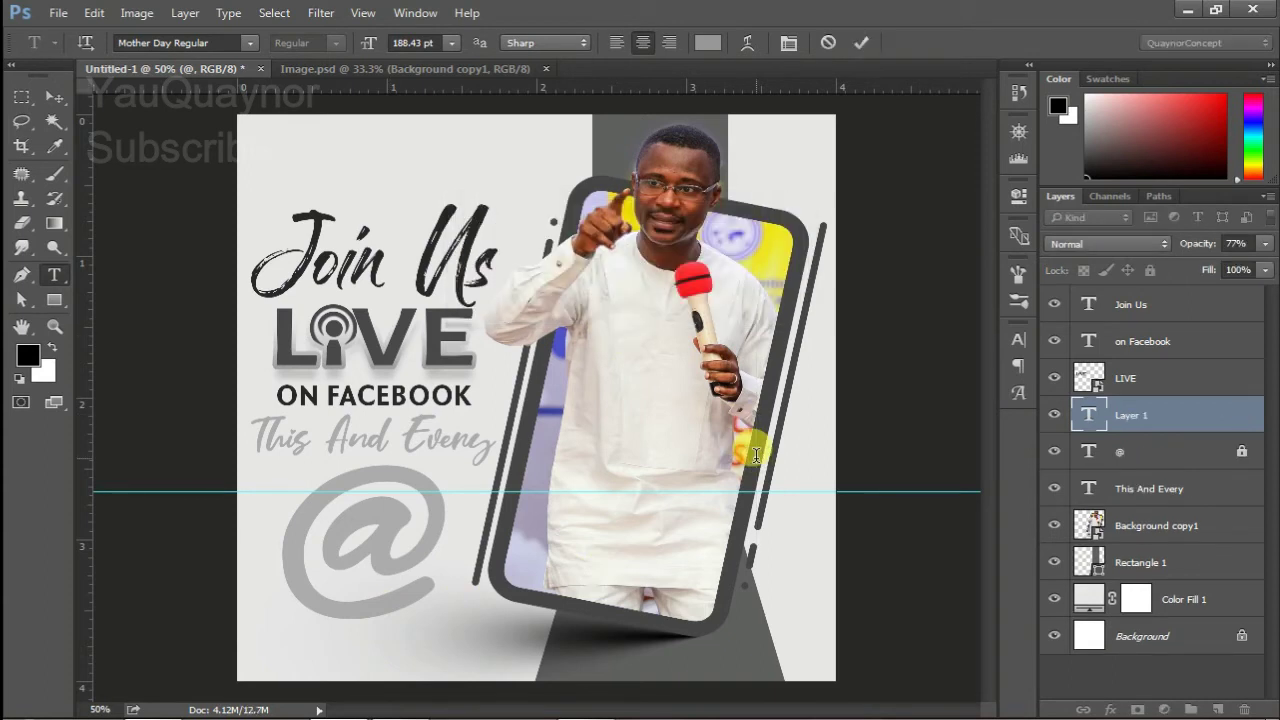
# Step: Start typing the church-name caption and shrink its text size
pyautogui.write('a')
pyautogui.press('BackSpace')
pyautogui.write('A-')
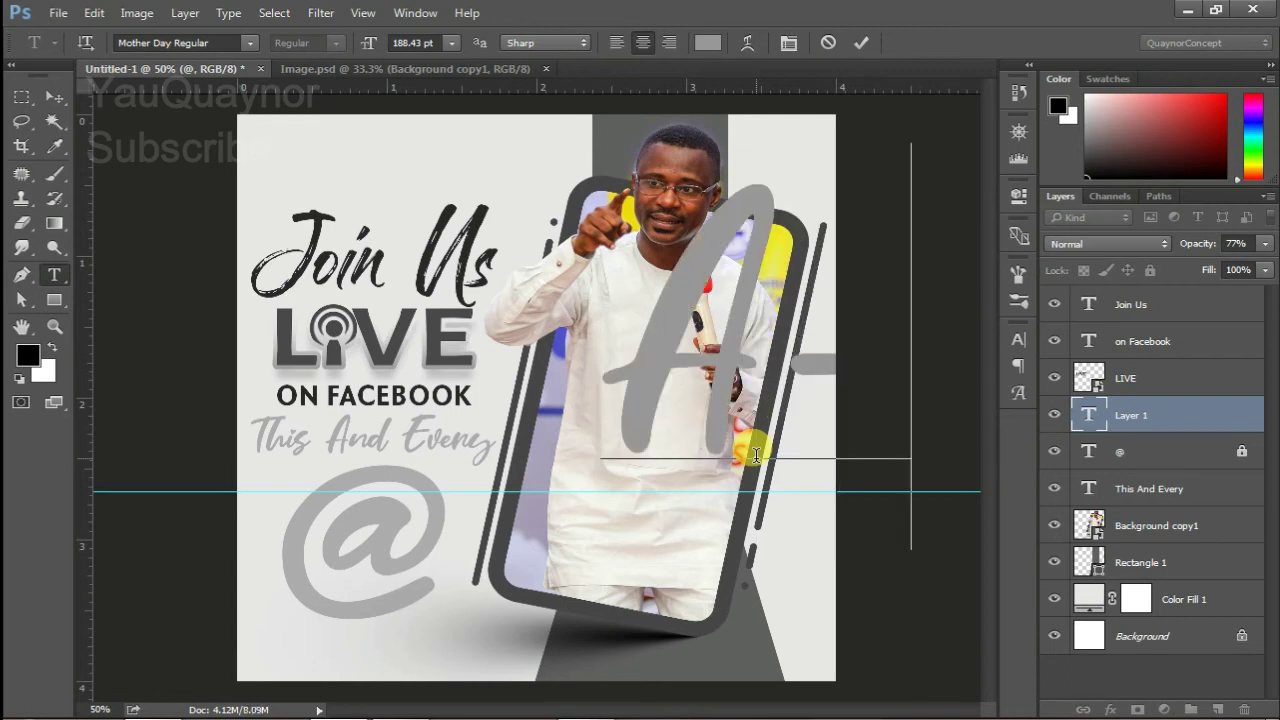
pyautogui.write('a')
pyautogui.press('BackSpace')
pyautogui.write('La')
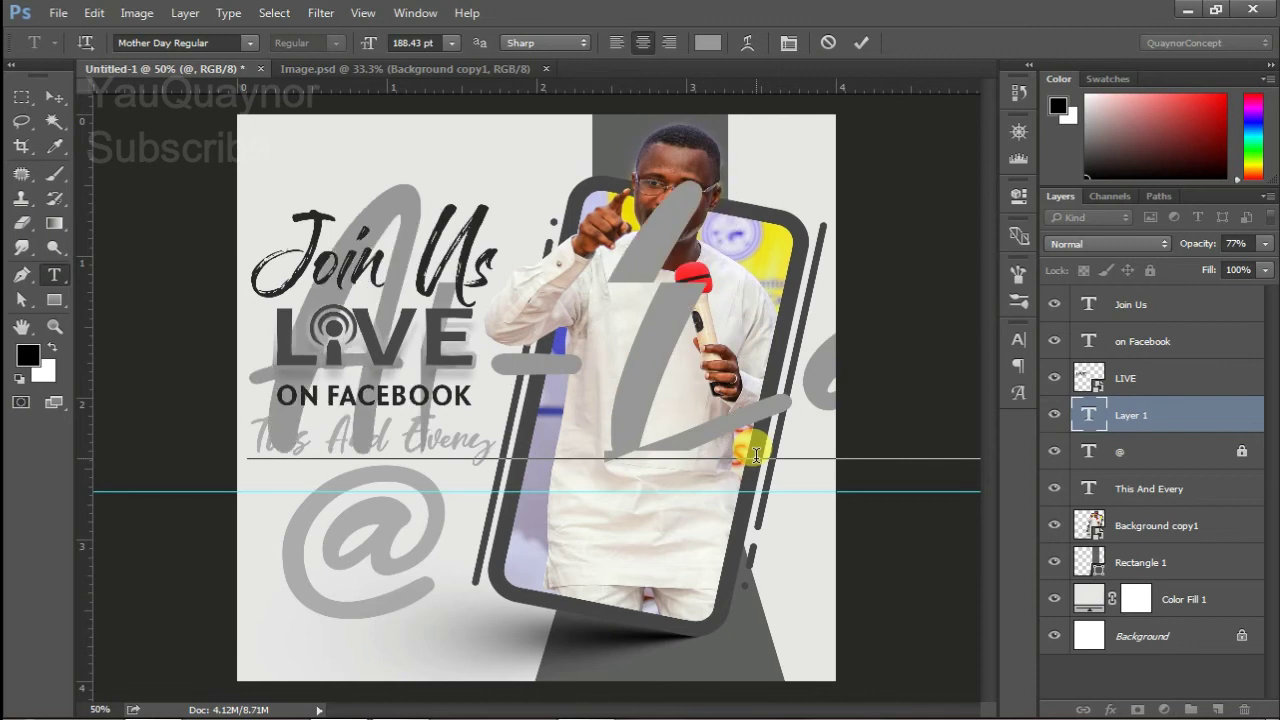
pyautogui.hotkey('ctrl', 'a')
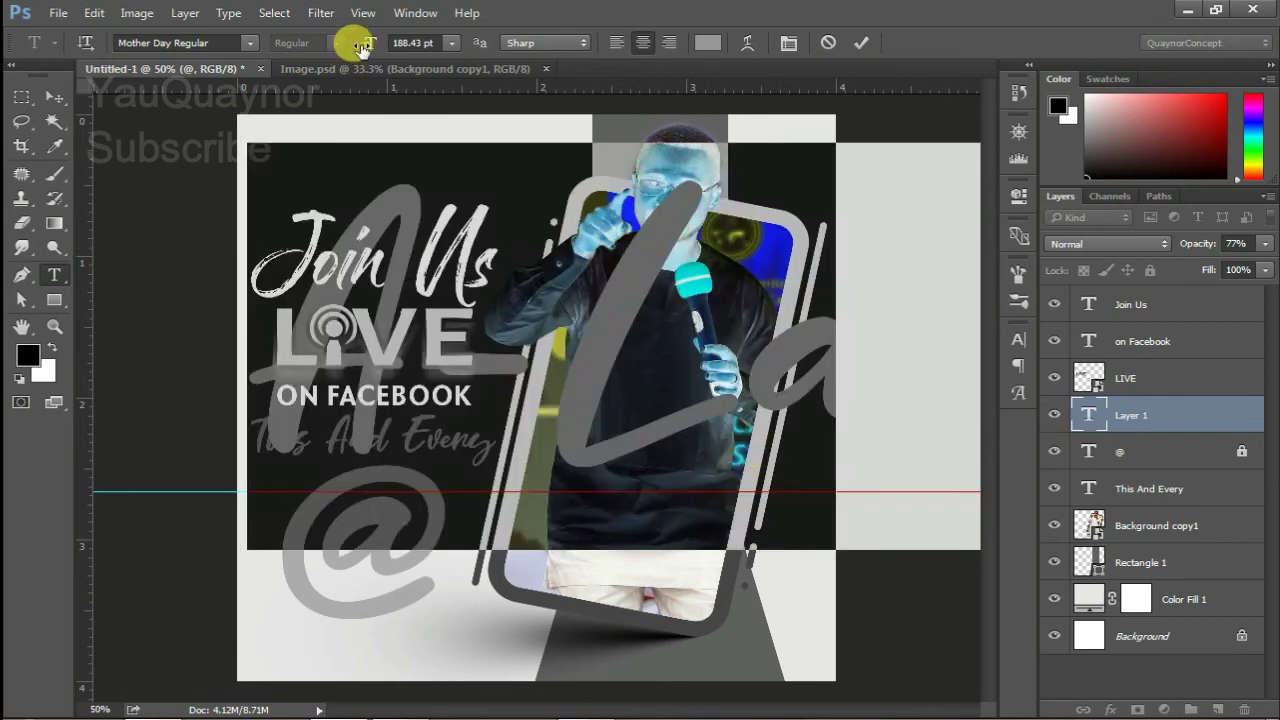
pyautogui.moveTo(366, 46)
pyautogui.mouseDown()
pyautogui.moveTo(209, 22)
pyautogui.moveTo(183, 34)
pyautogui.mouseUp()
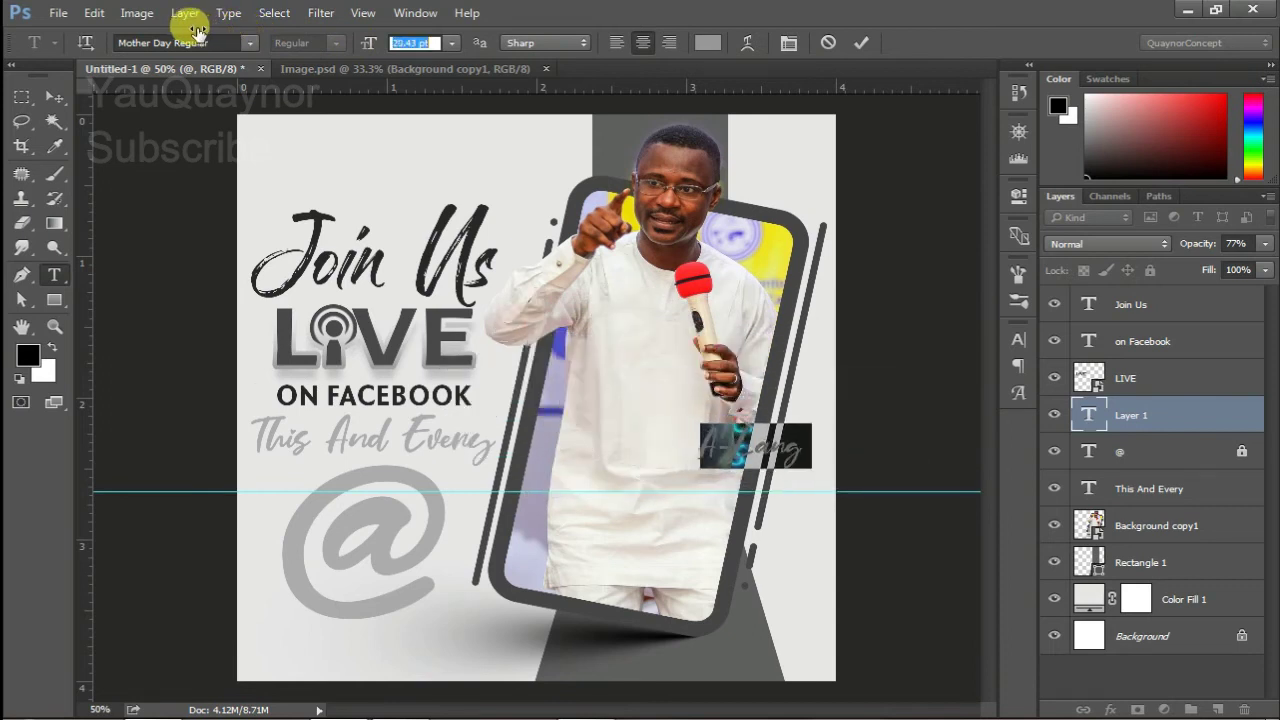
# Step: Set the caption font to Faber Sans Pro 76 Halbfett Kursiv and reduce its size
pyautogui.click(218, 42)
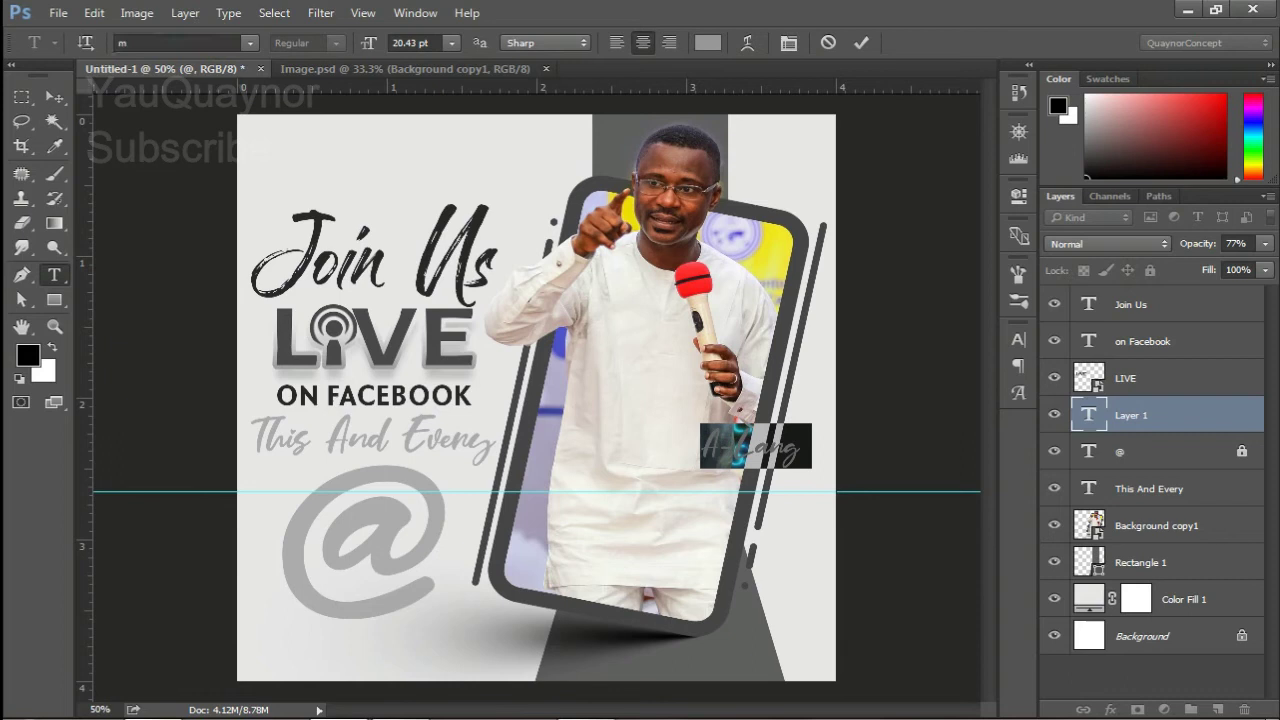
pyautogui.write('myr')
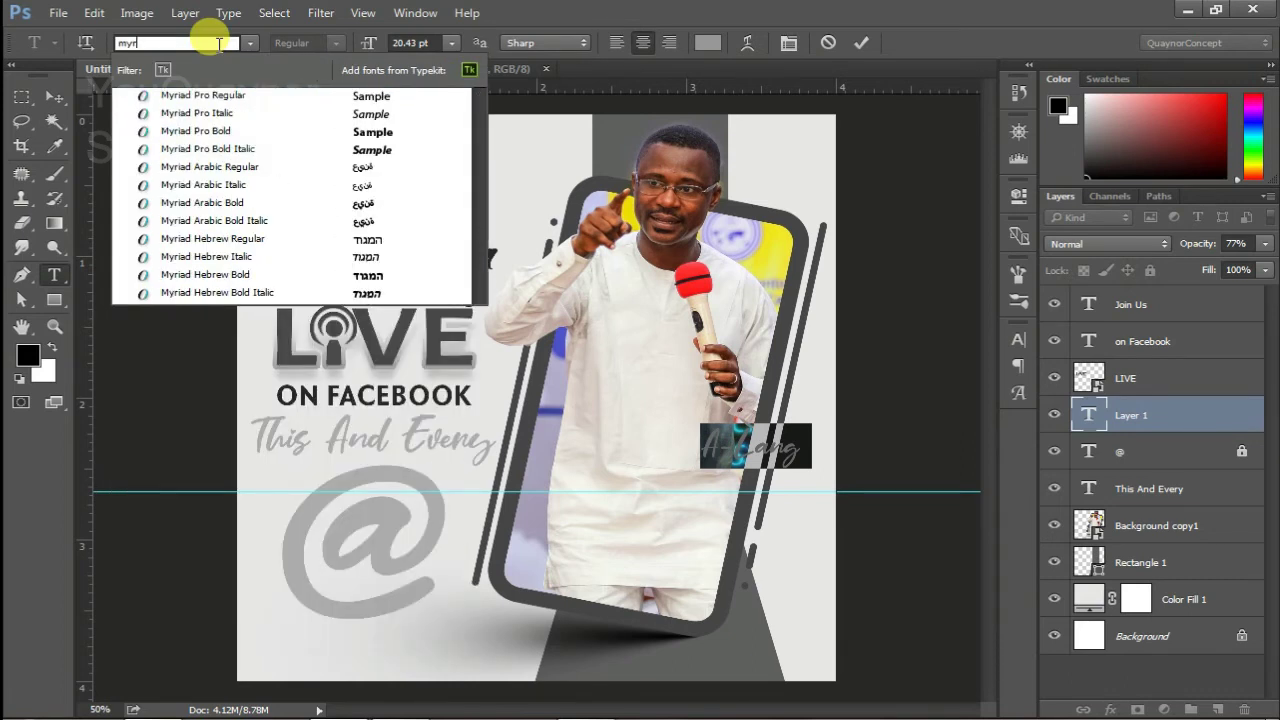
pyautogui.write('i')
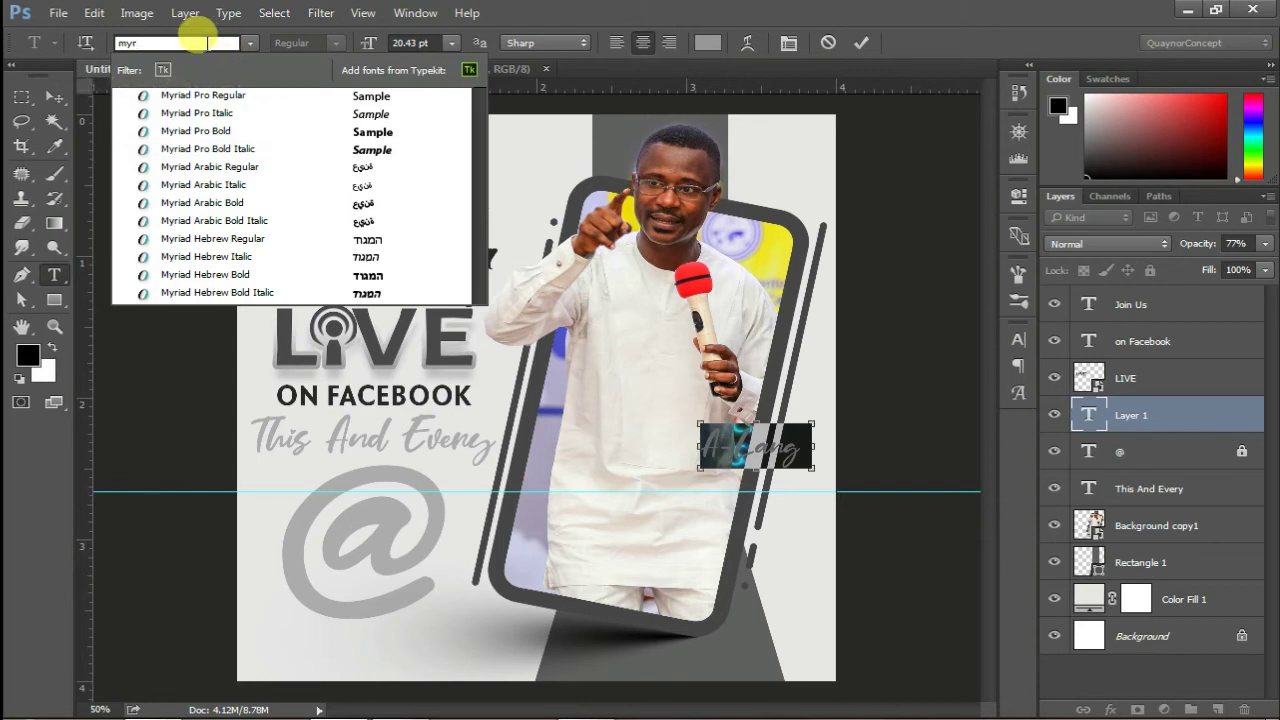
pyautogui.press('BackSpace')
pyautogui.write('f')
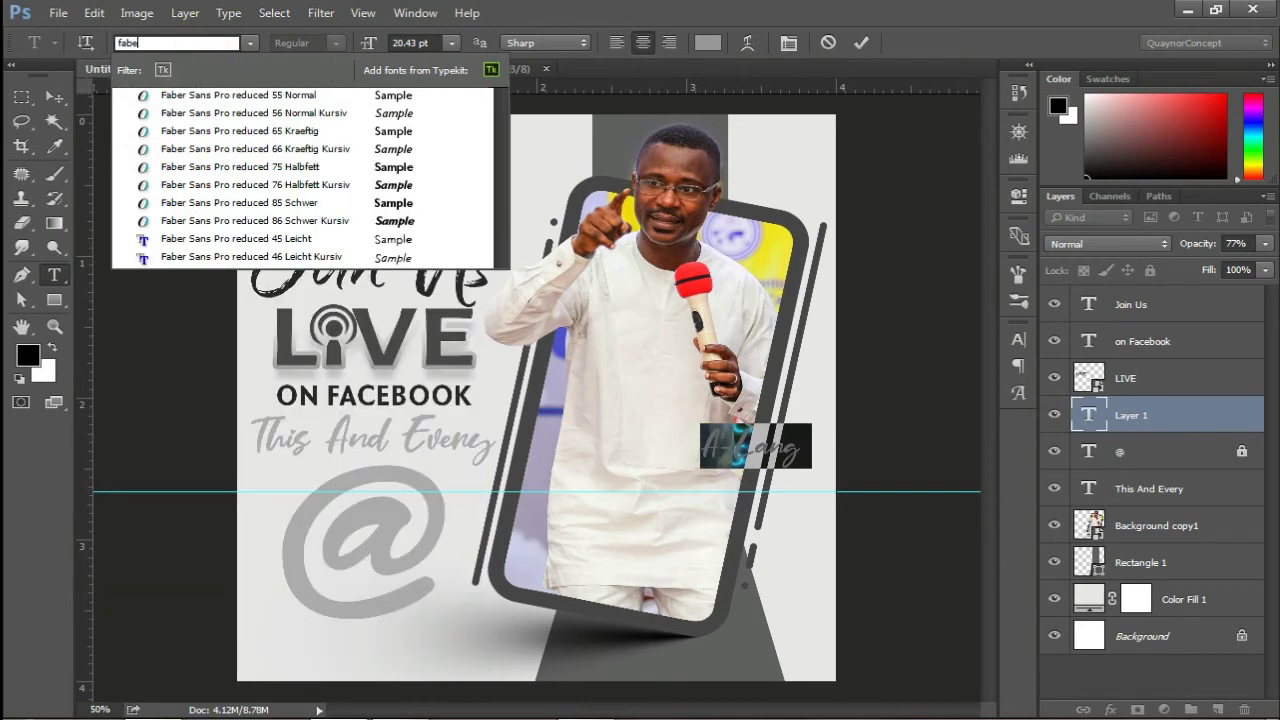
pyautogui.click(216, 186)
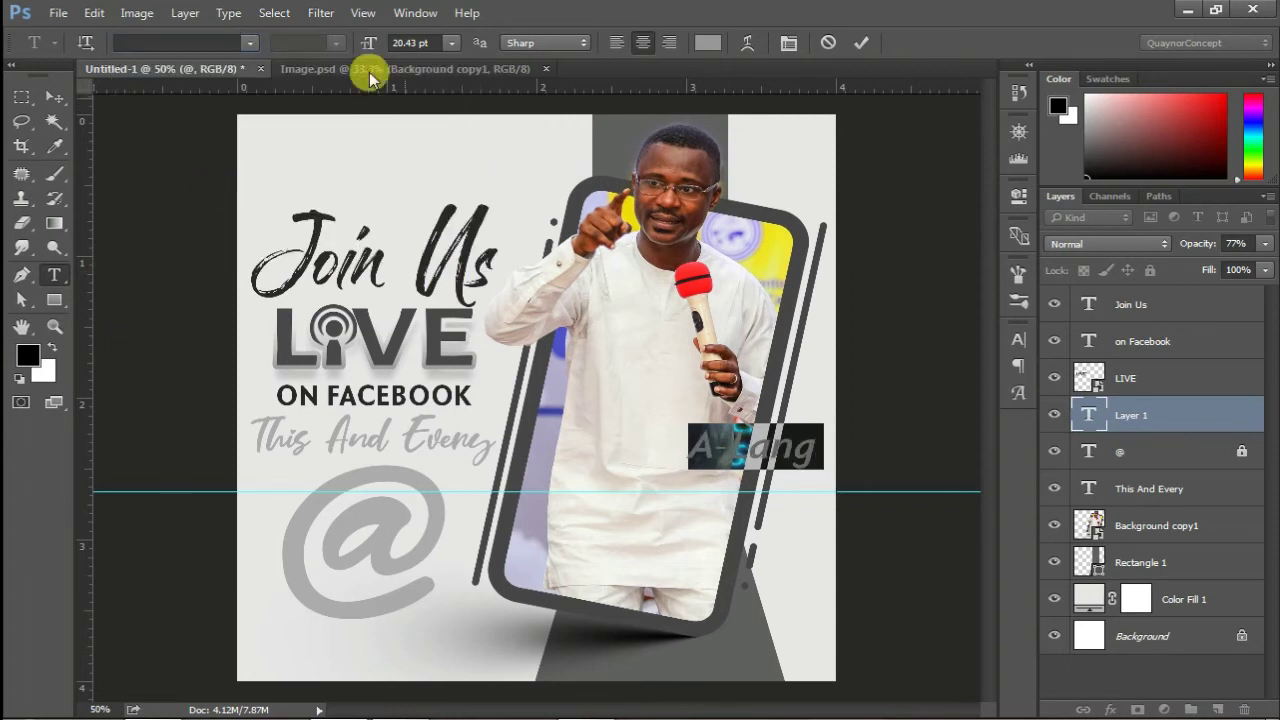
pyautogui.moveTo(369, 52); pyautogui.dragTo(361, 52)
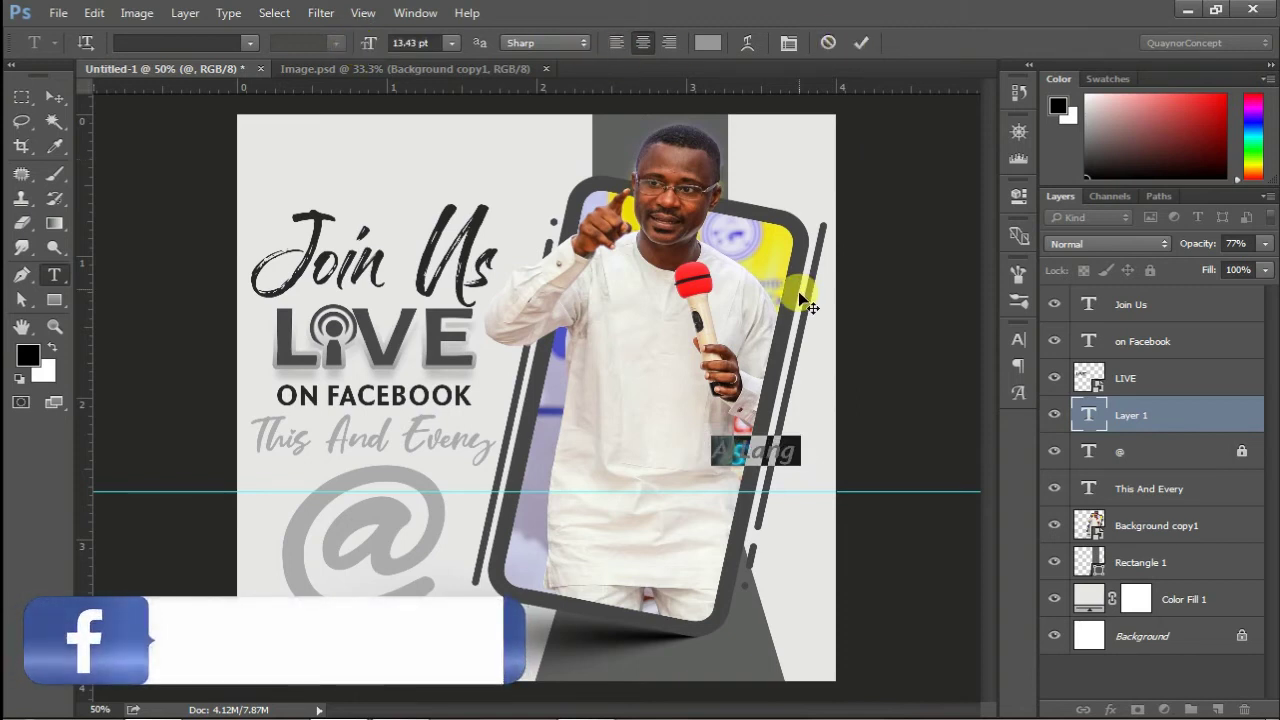
# Step: Move the caption to the flyer's bottom-left and reduce it to about 11.43 pt
pyautogui.moveTo(720, 508); pyautogui.dragTo(510, 624)
pyautogui.moveTo(470, 690); pyautogui.dragTo(380, 686)
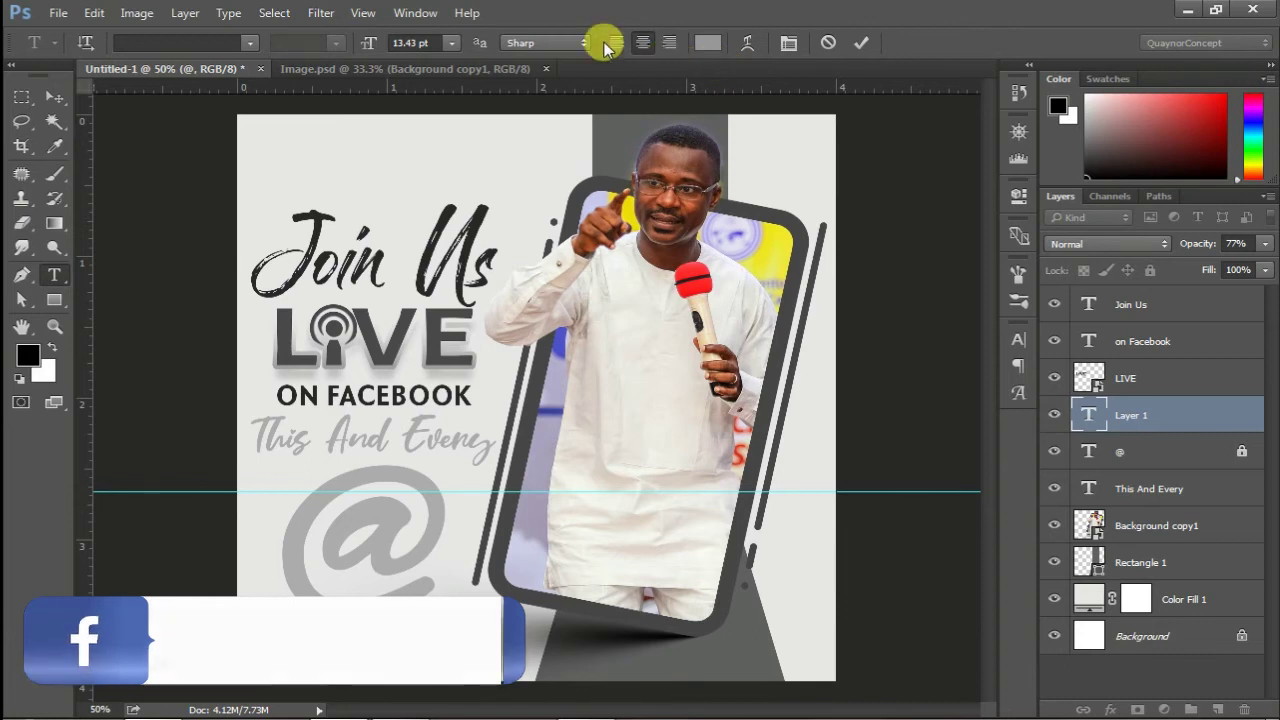
pyautogui.moveTo(360, 44); pyautogui.dragTo(351, 42)
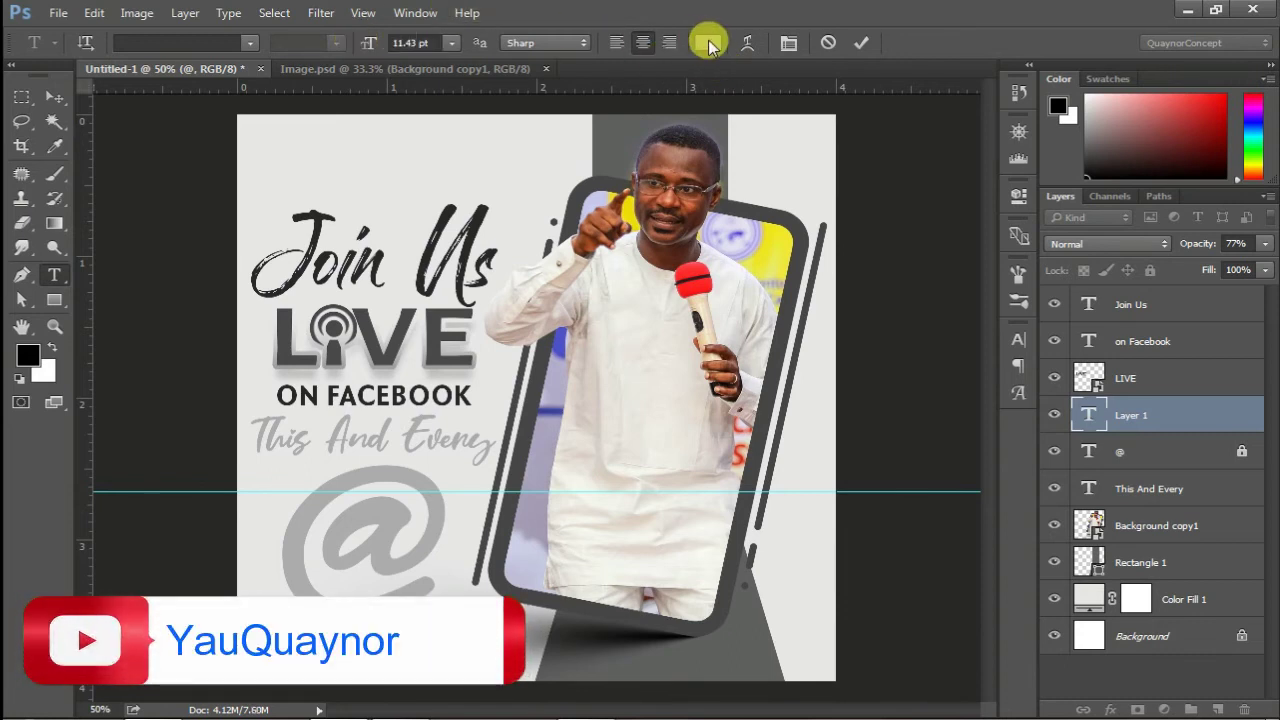
pyautogui.click(707, 42)
# Step: Colour the A-Lang Worship Centre caption light grey #acabab, tighten its tracking, and commit it
pyautogui.click(486, 209)
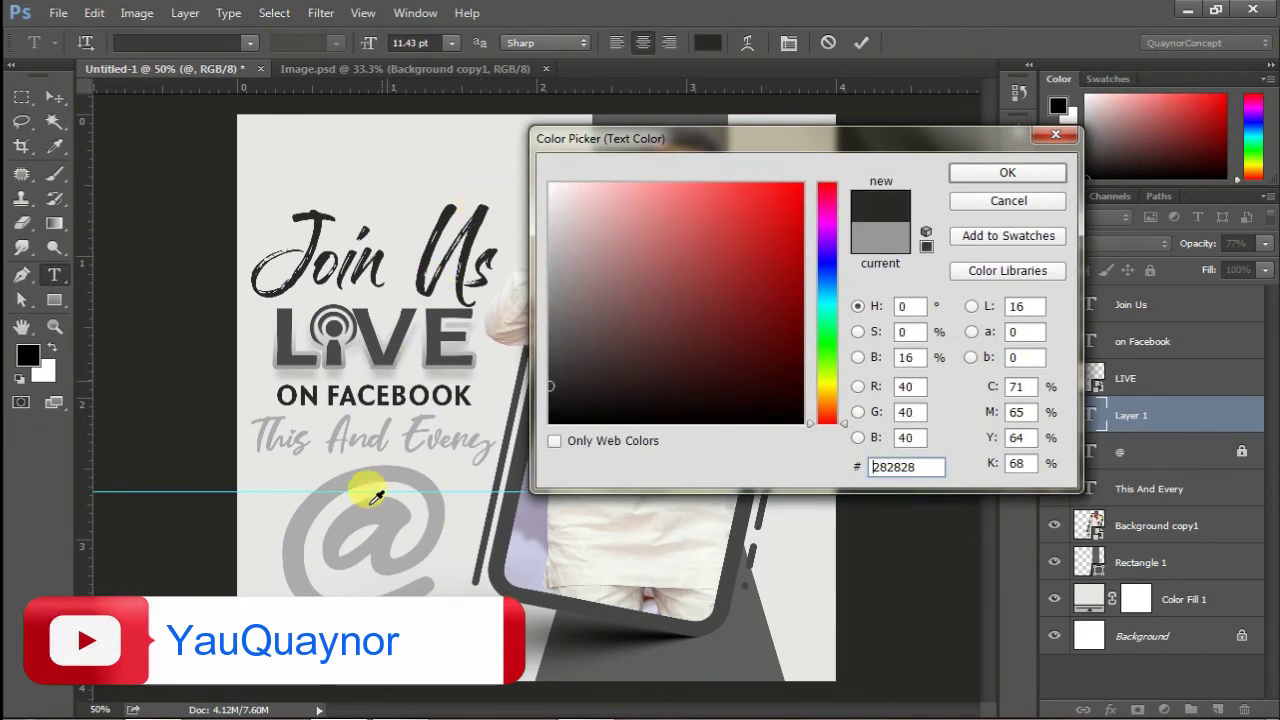
pyautogui.click(364, 472)
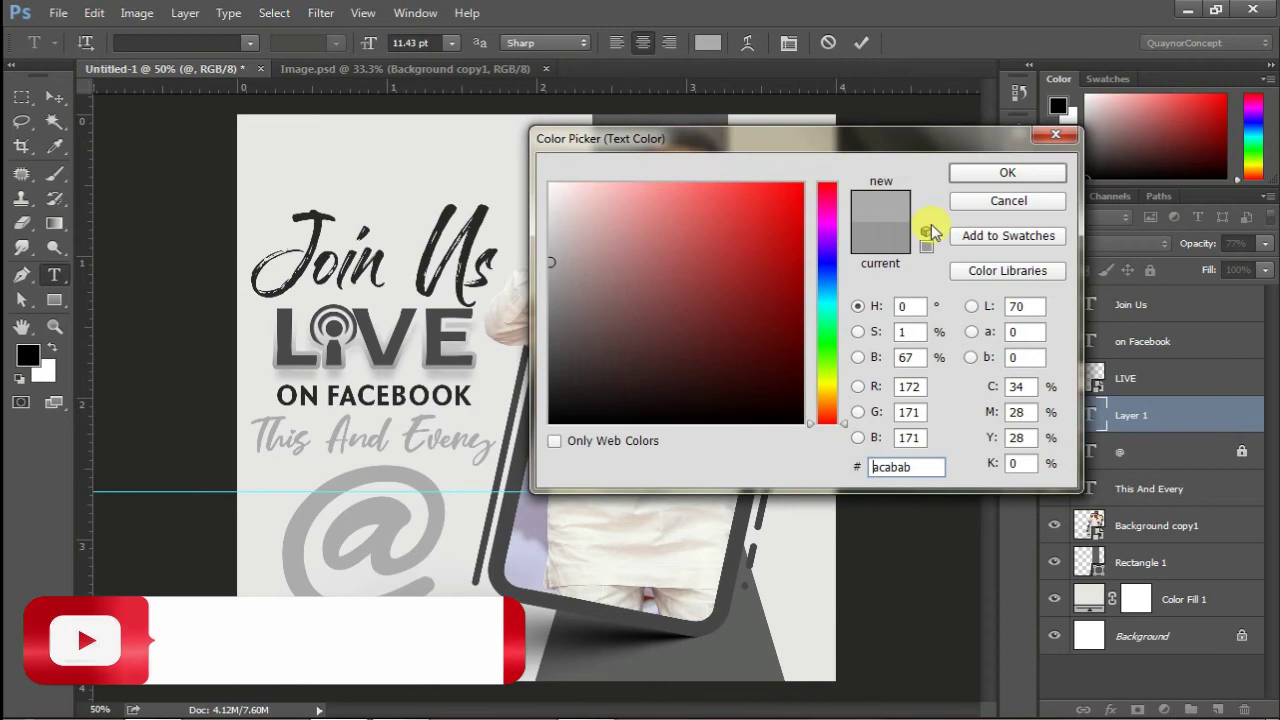
pyautogui.click(965, 178)
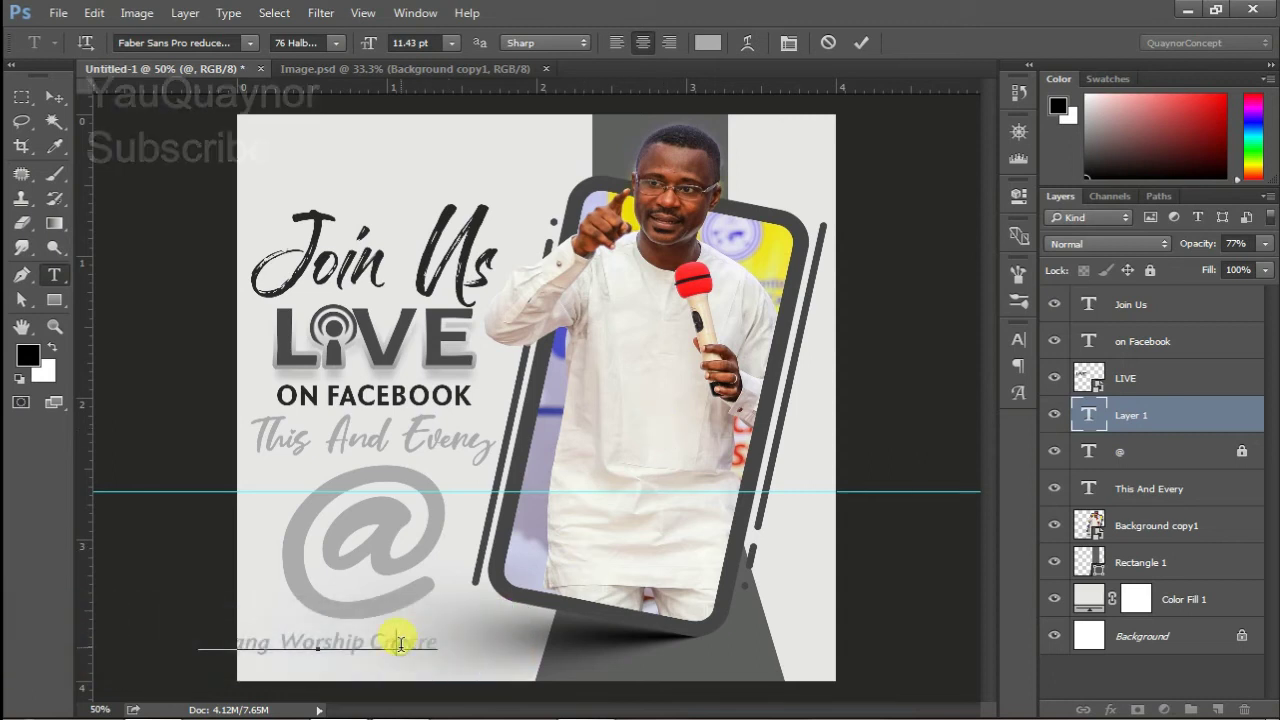
pyautogui.hotkey('alt', 'Left')
pyautogui.hotkey('alt', 'Left')
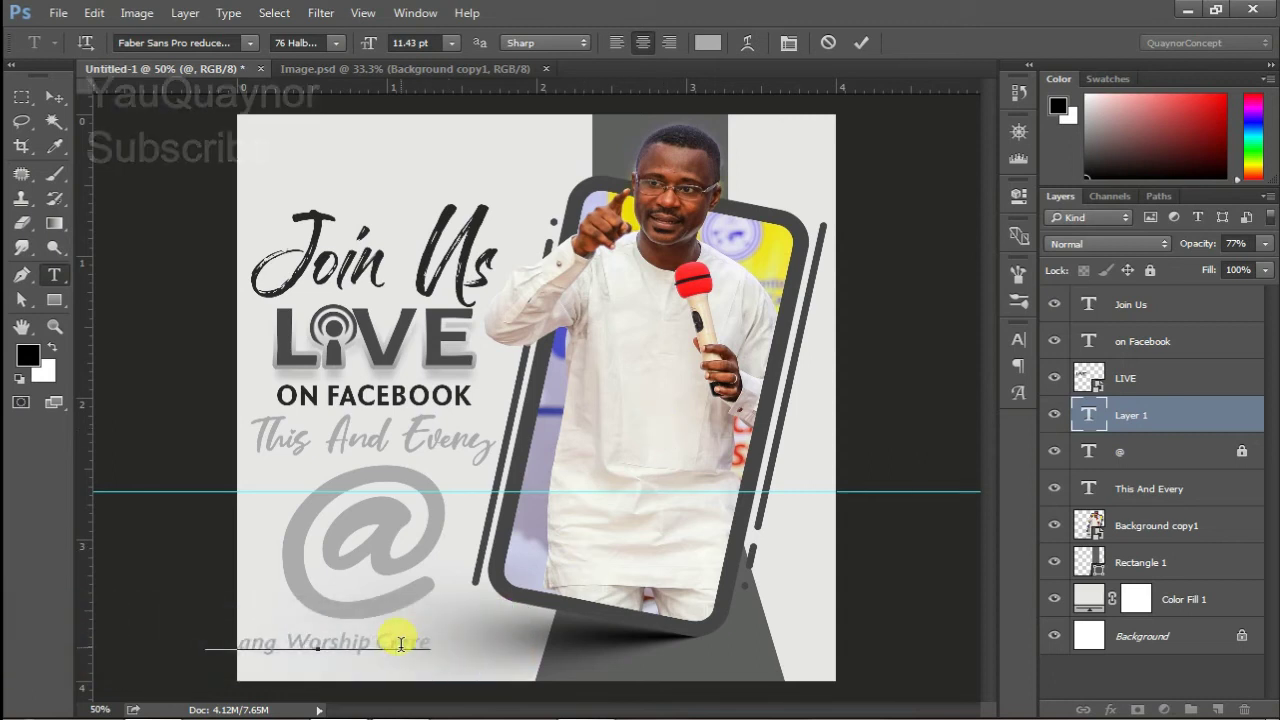
pyautogui.moveTo(486, 666); pyautogui.dragTo(537, 676)
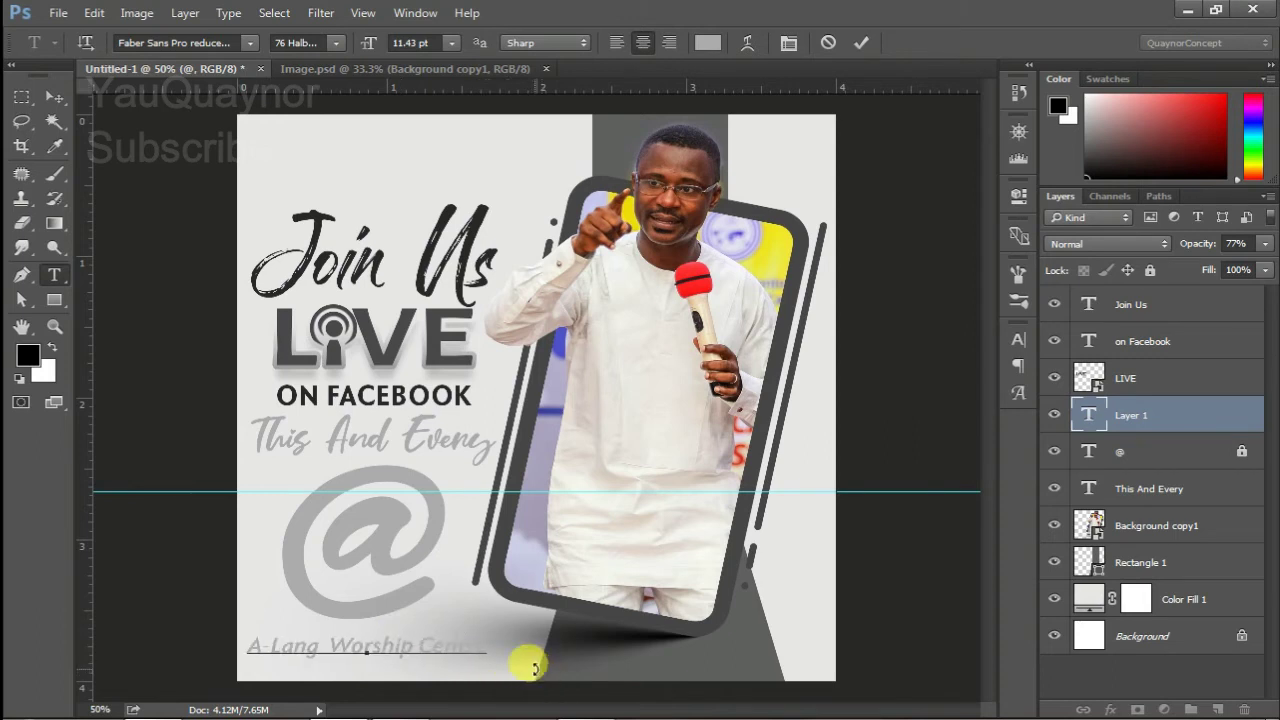
pyautogui.hotkey('ctrl', 't')
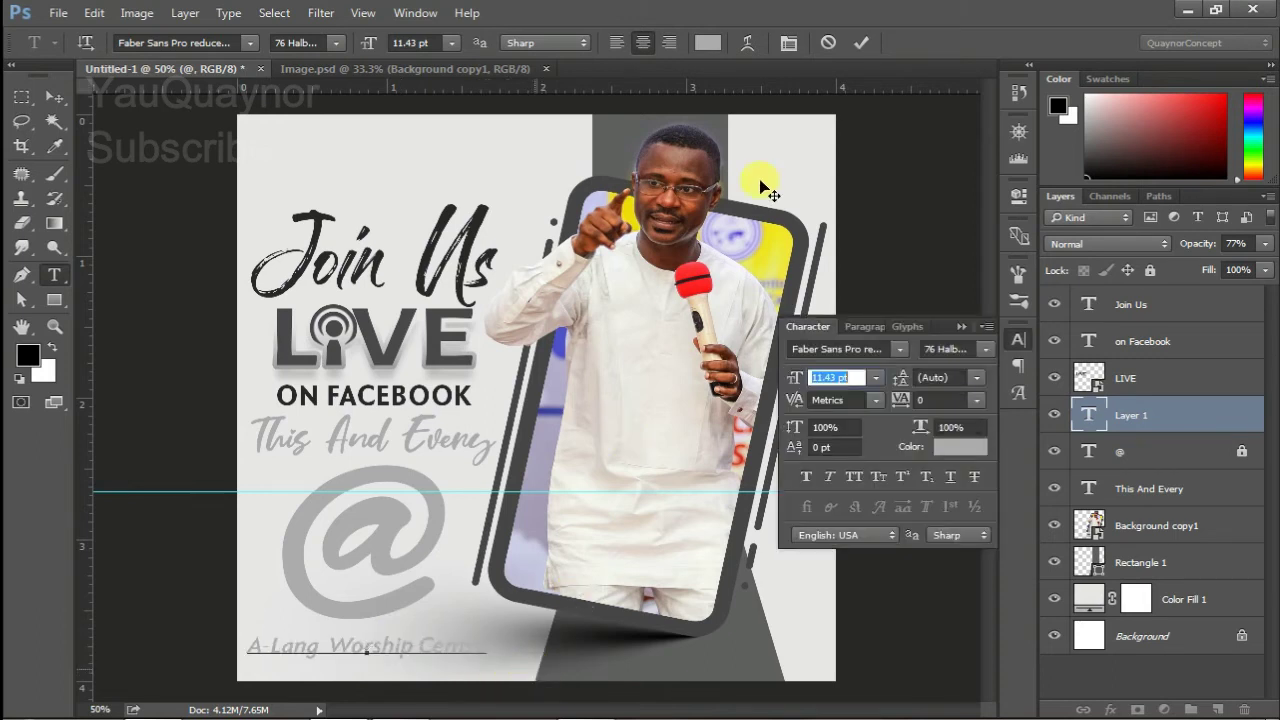
pyautogui.click(860, 42)
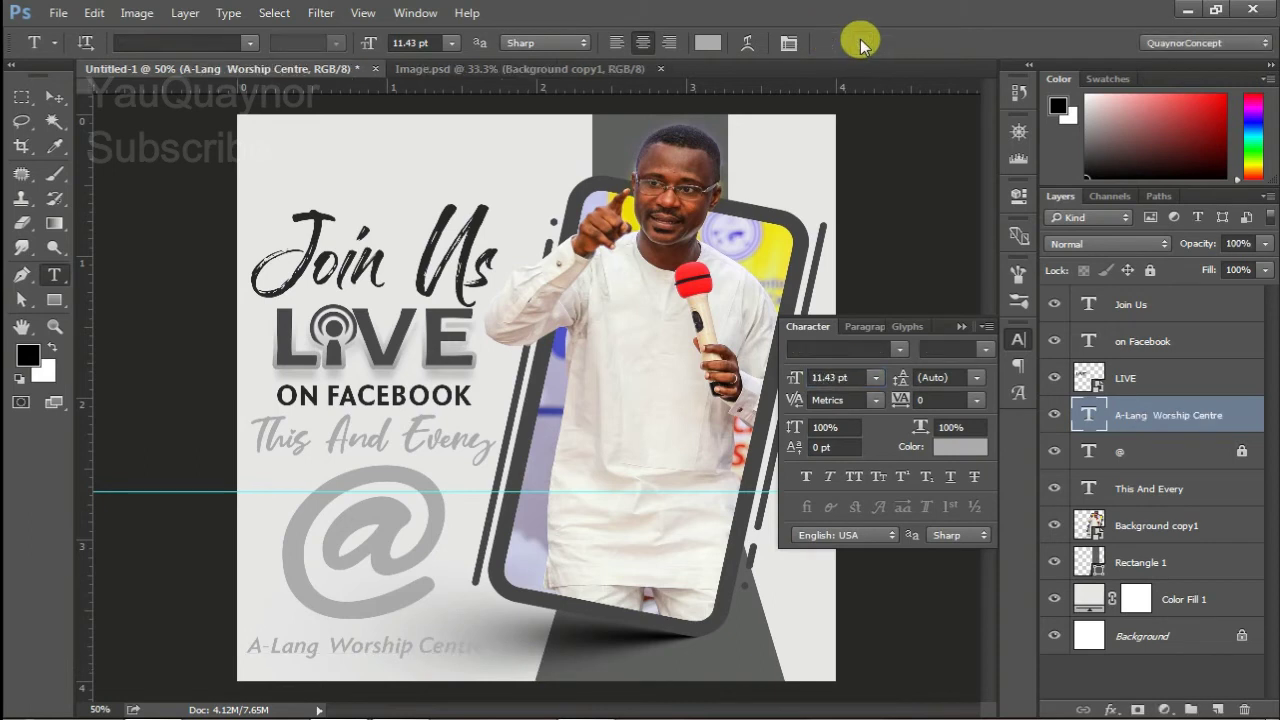
# Step: Scale the caption down to 9.91 pt and marquee-select the left-side text layers
pyautogui.hotkey('ctrl', 't')
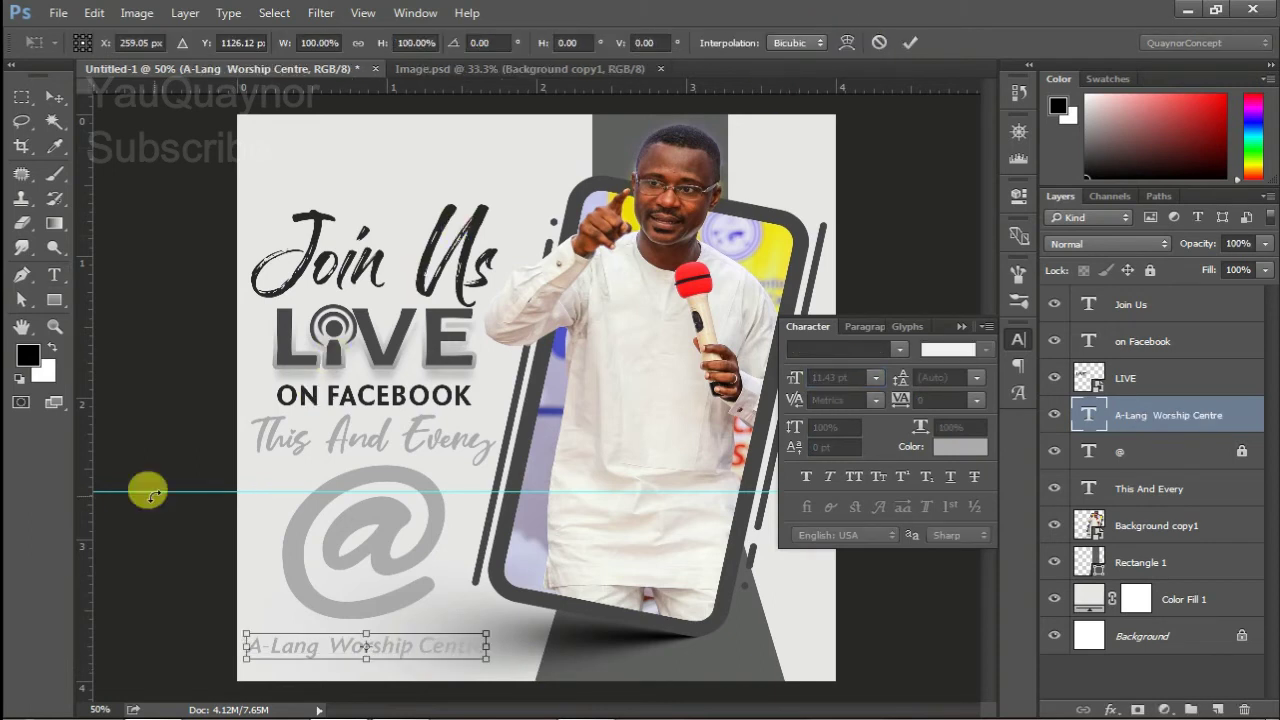
pyautogui.moveTo(487, 626); pyautogui.dragTo(472, 636)
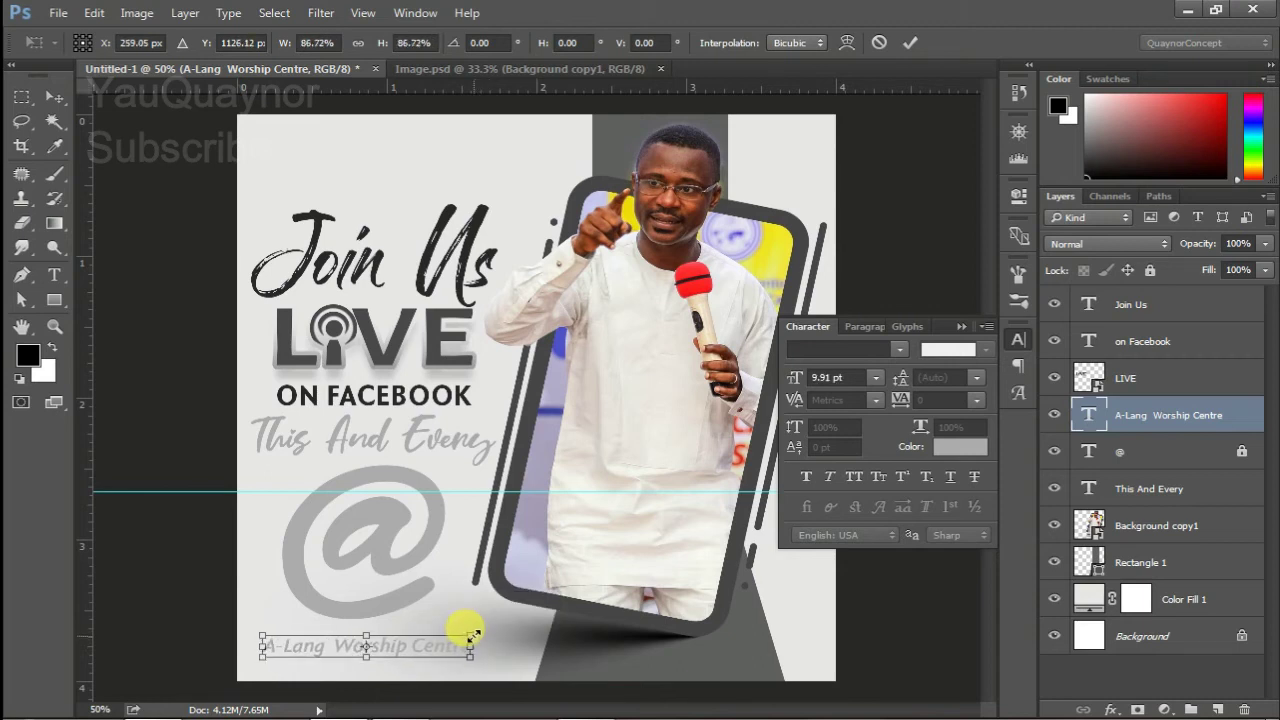
pyautogui.press('Return')
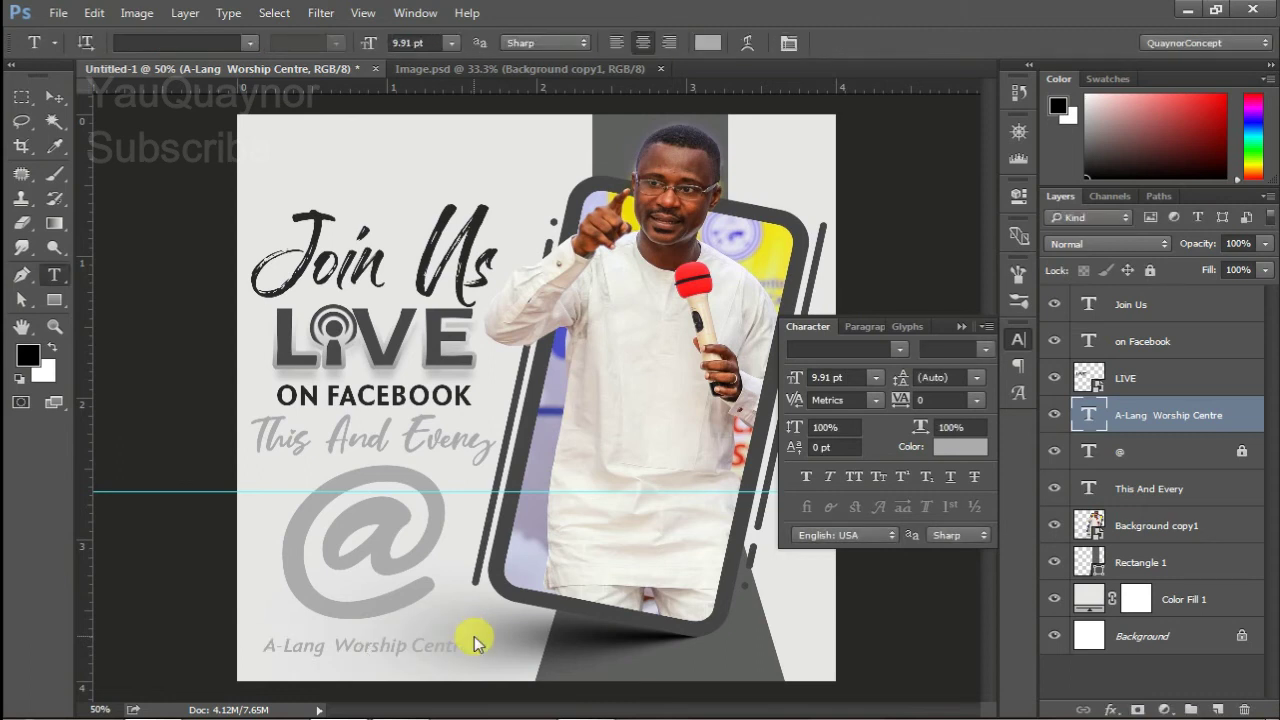
pyautogui.press('v')
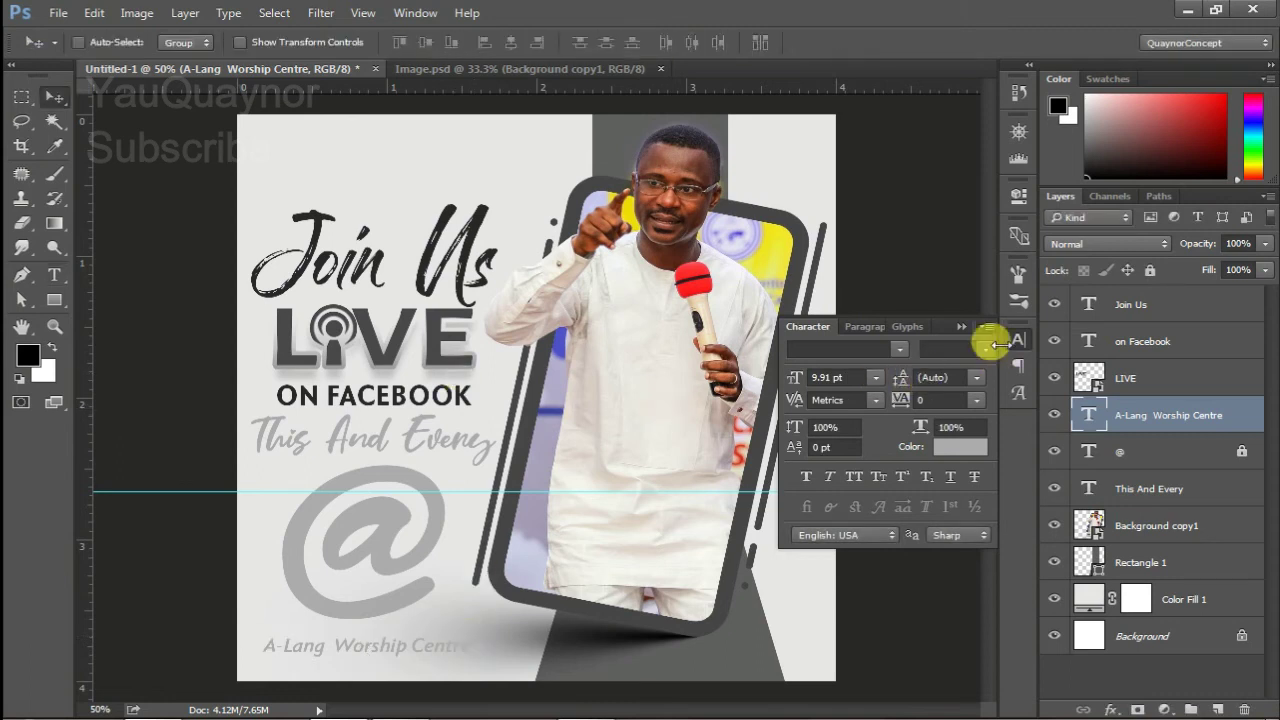
pyautogui.click(1014, 340)
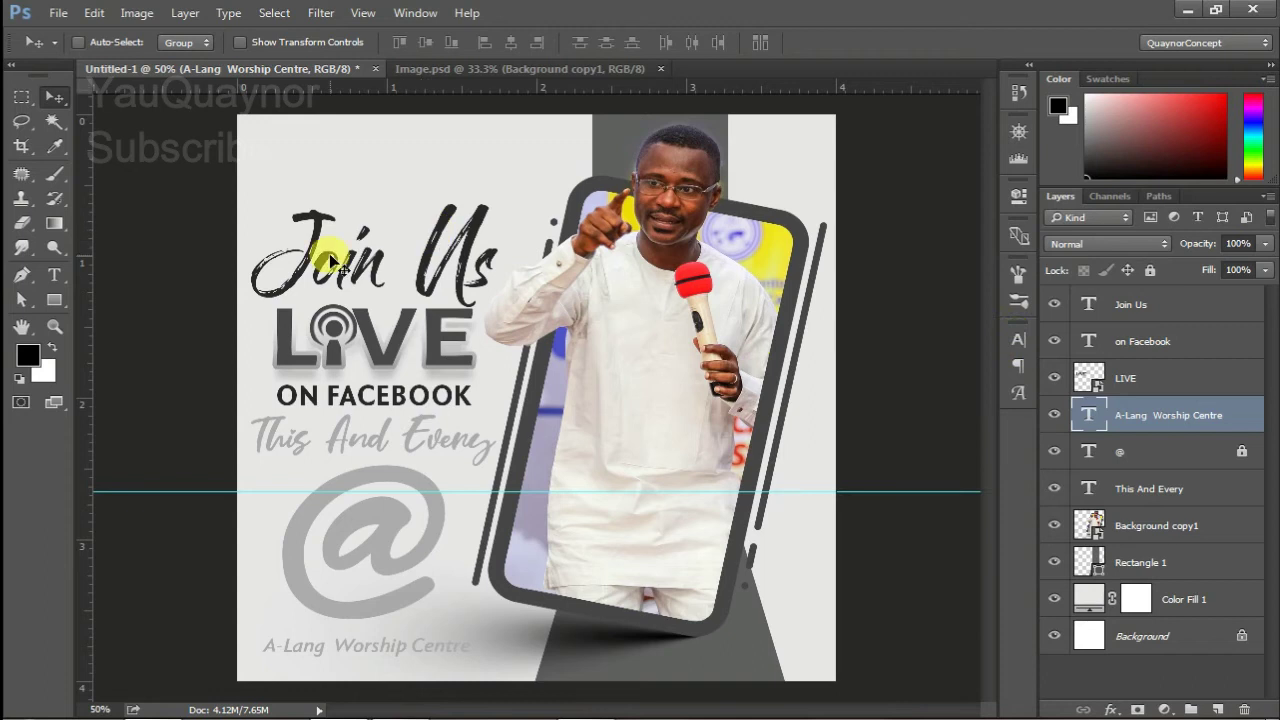
pyautogui.moveTo(191, 217)
pyautogui.mouseDown()
pyautogui.moveTo(298, 391)
pyautogui.moveTo(368, 665)
pyautogui.mouseUp()
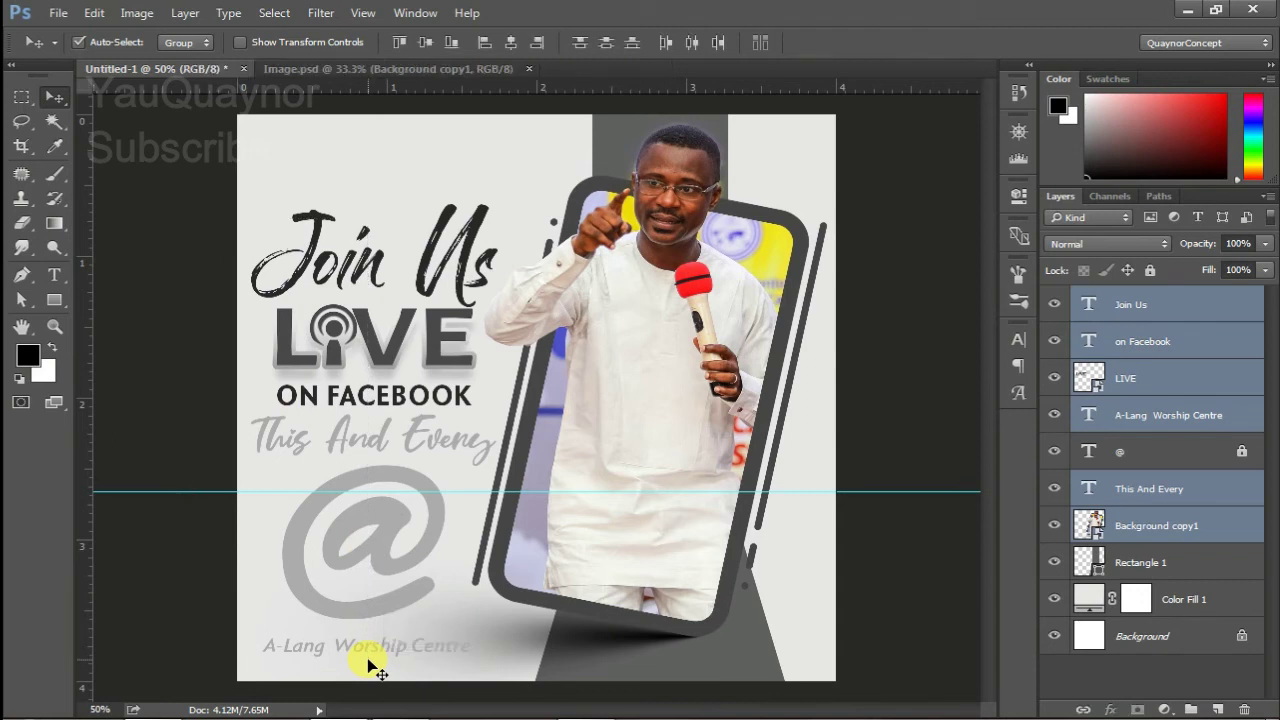
# Step: Add the @ layer to the text selection and move the stack up about 20 px
pyautogui.keyDown('ctrl'); pyautogui.click(1113, 530); pyautogui.keyUp('ctrl')
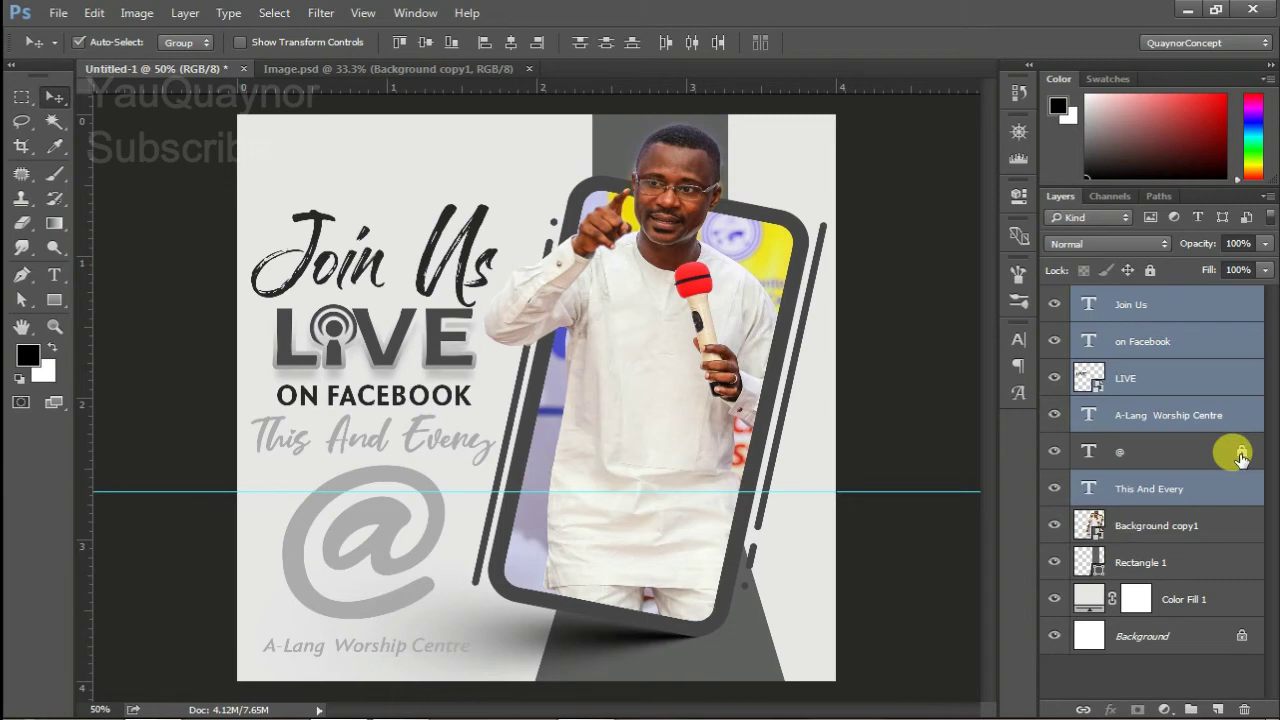
pyautogui.press('ctrl')
pyautogui.keyDown('ctrl'); pyautogui.click(1203, 452); pyautogui.keyUp('ctrl')
pyautogui.click(590, 298)
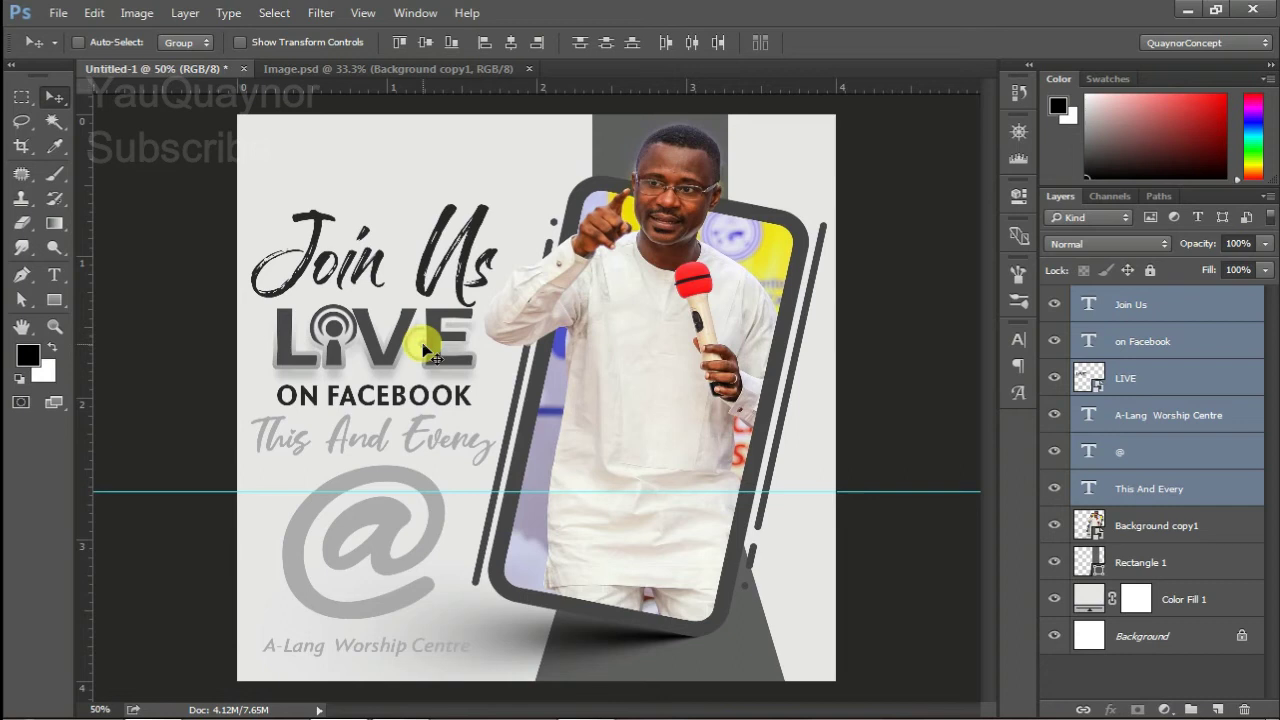
pyautogui.moveTo(423, 343); pyautogui.dragTo(425, 324)
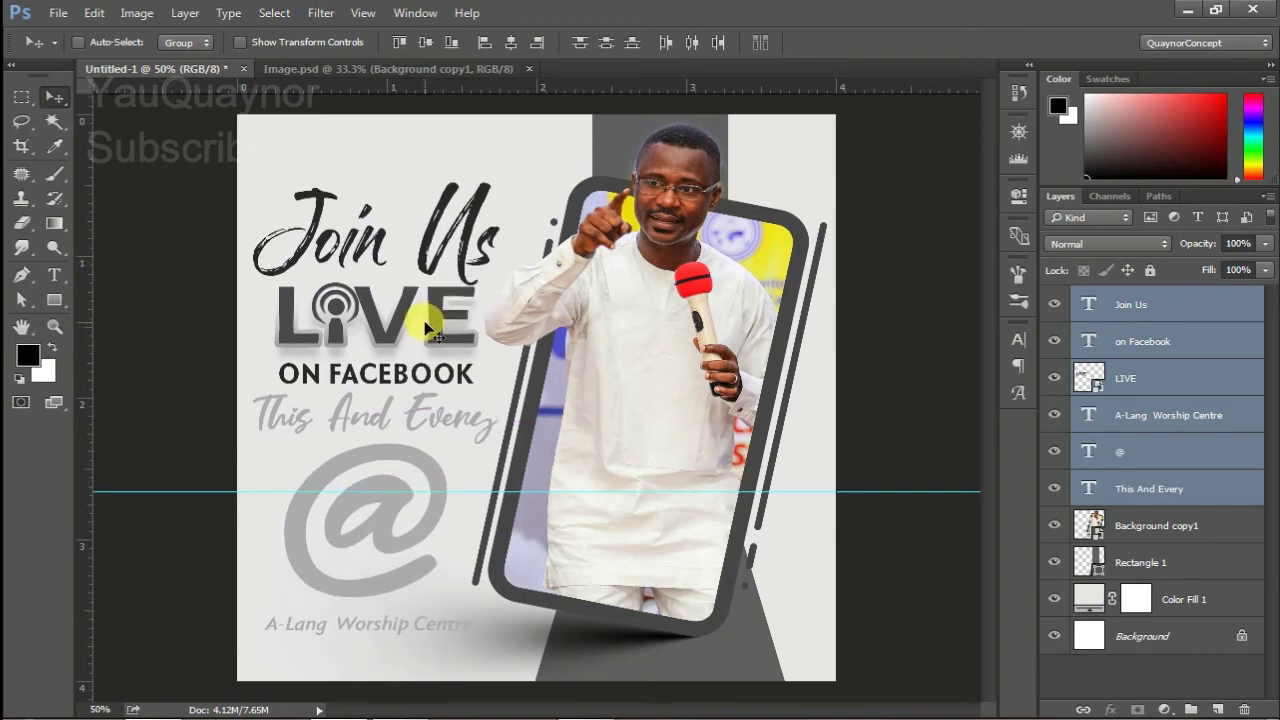
pyautogui.keyDown('ctrl'); pyautogui.click(714, 528); pyautogui.keyUp('ctrl')
pyautogui.moveTo(52, 298)
pyautogui.mouseDown()
pyautogui.moveTo(107, 316)
pyautogui.moveTo(106, 297)
pyautogui.mouseUp()
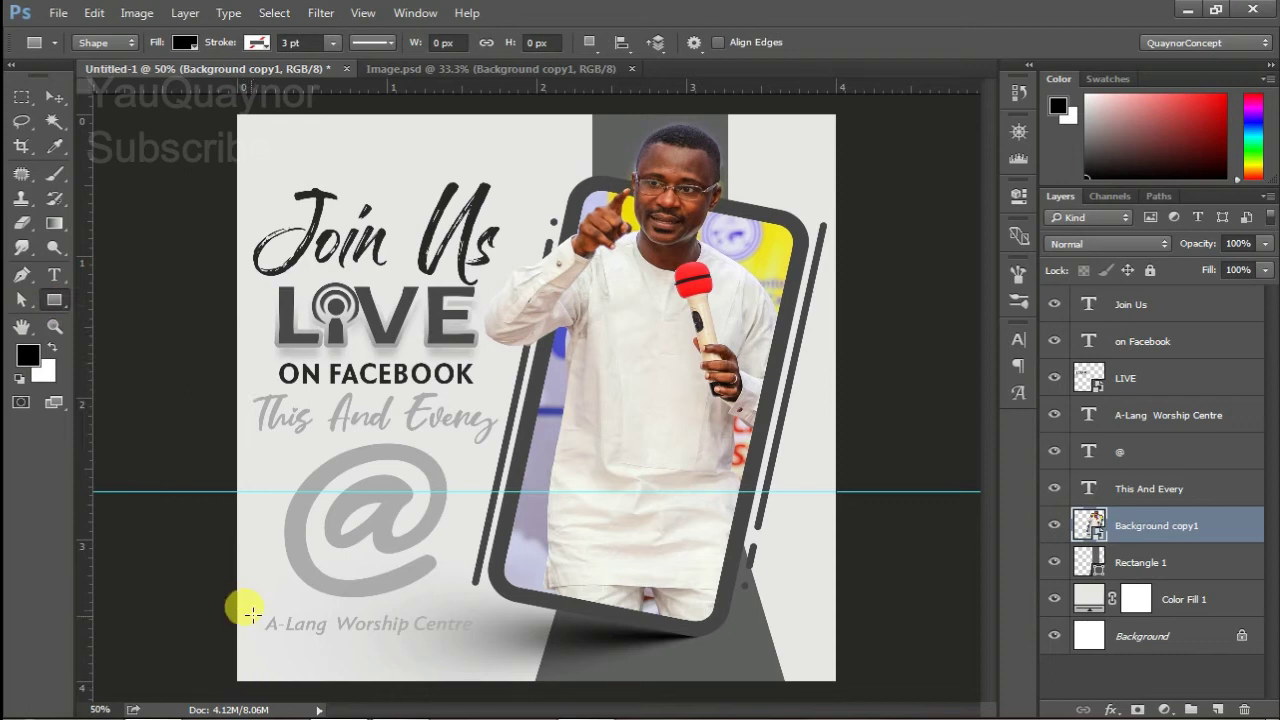
# Step: Draw a 442 × 46 px #151414 bar with 10 px corners behind the caption, nudged up 2 px
pyautogui.moveTo(257, 614); pyautogui.dragTo(477, 634)
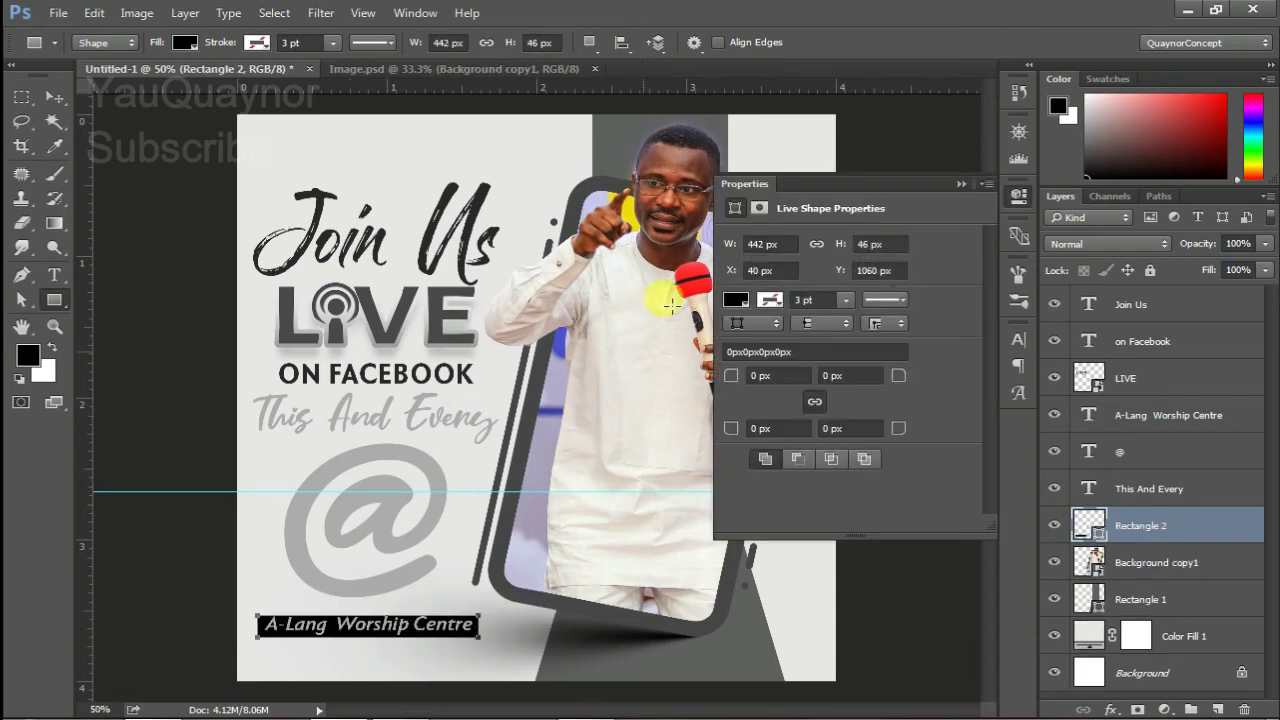
pyautogui.click(733, 301)
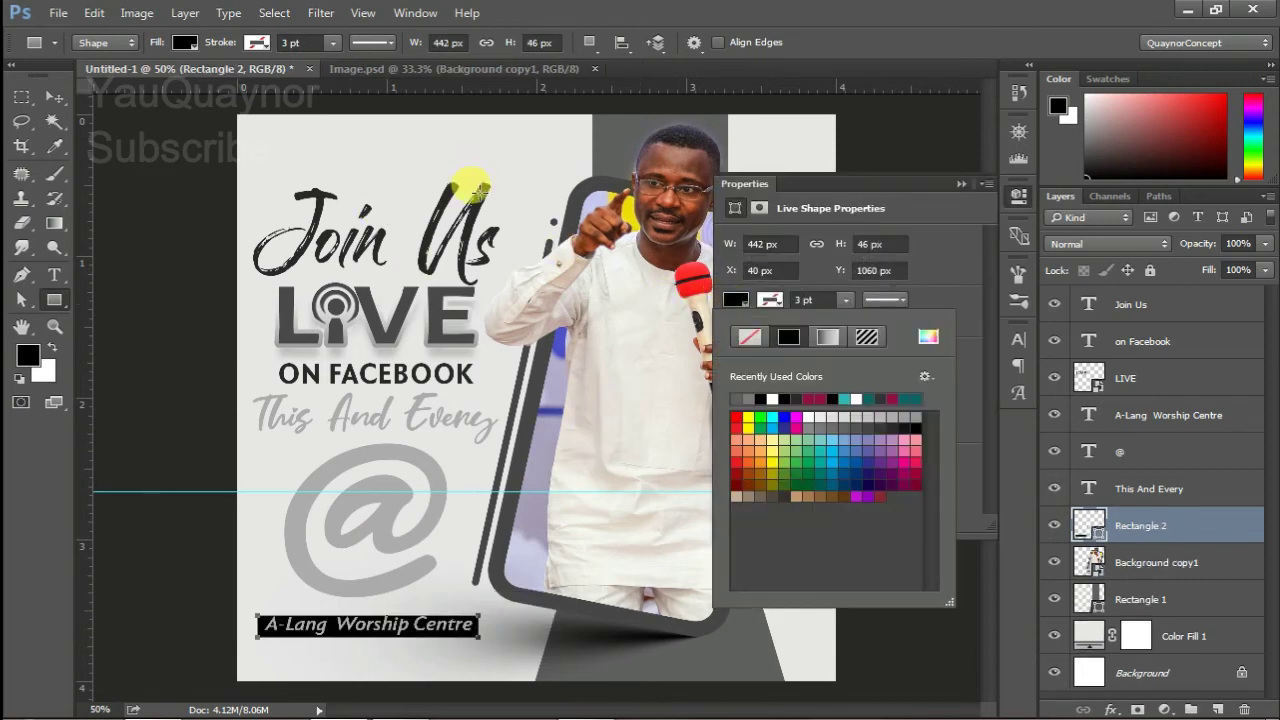
pyautogui.click(927, 337)
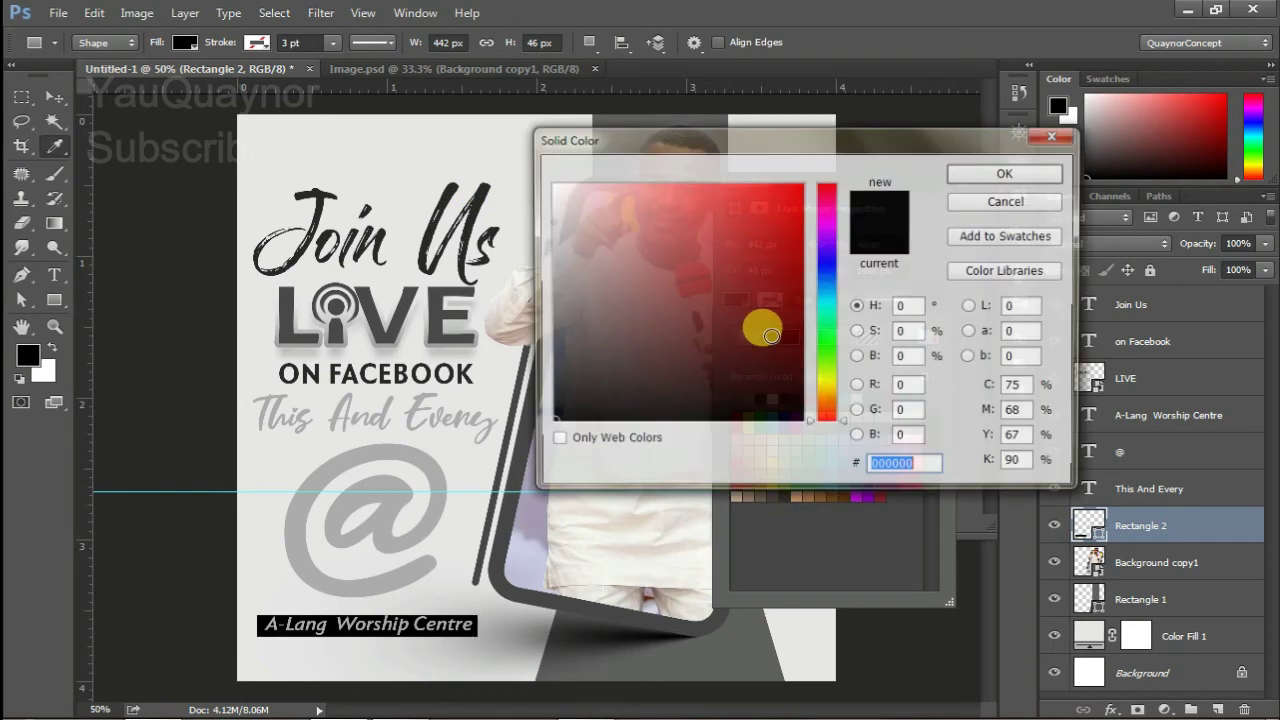
pyautogui.click(551, 401)
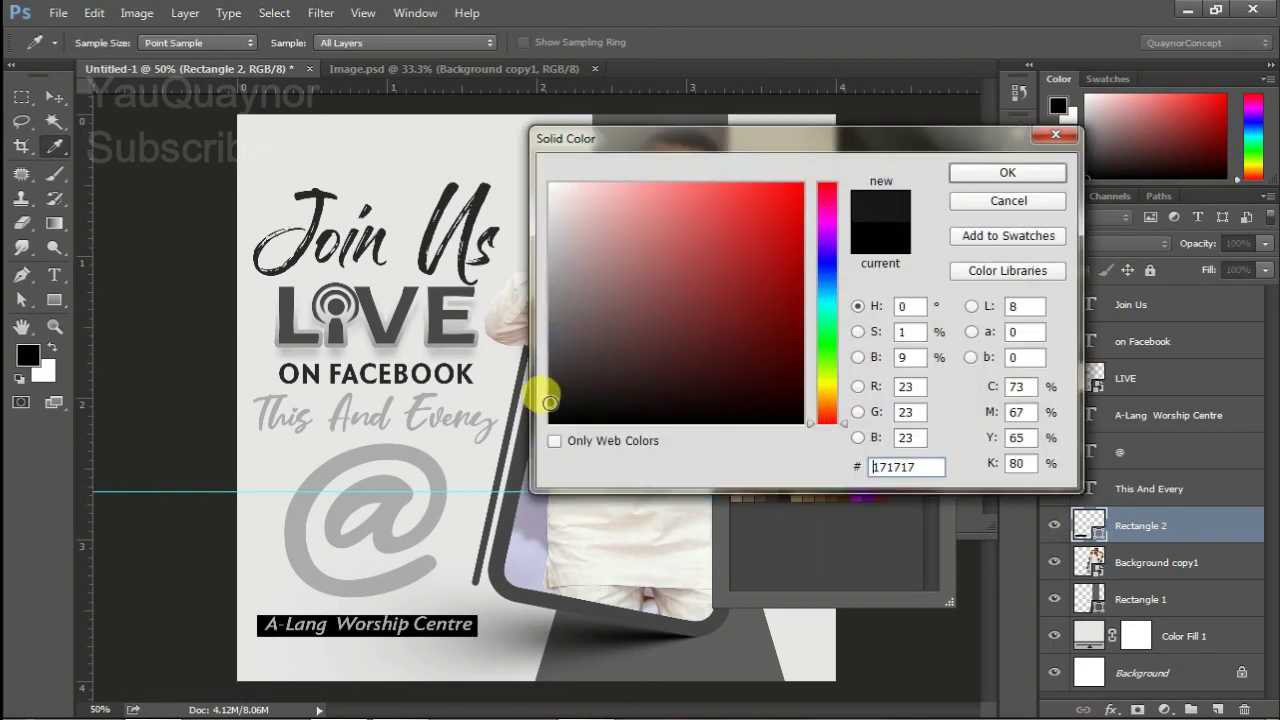
pyautogui.moveTo(549, 403); pyautogui.dragTo(556, 403)
pyautogui.click(976, 172)
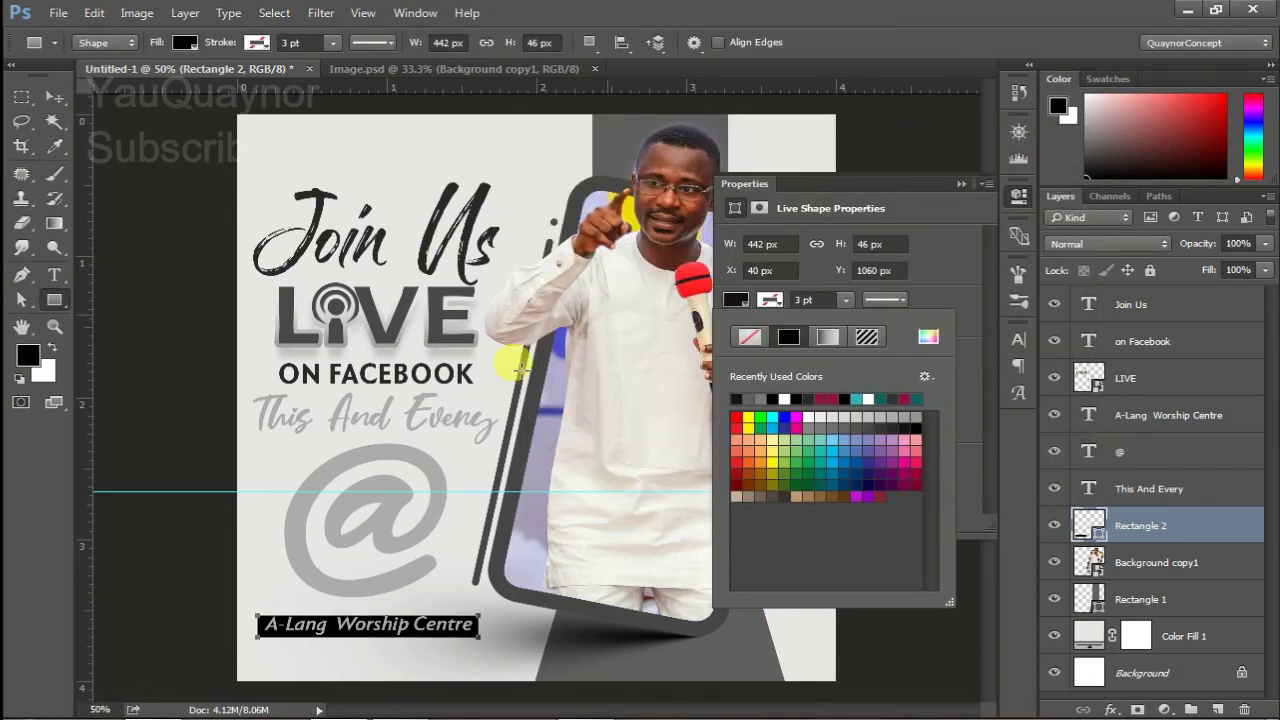
pyautogui.click(940, 309)
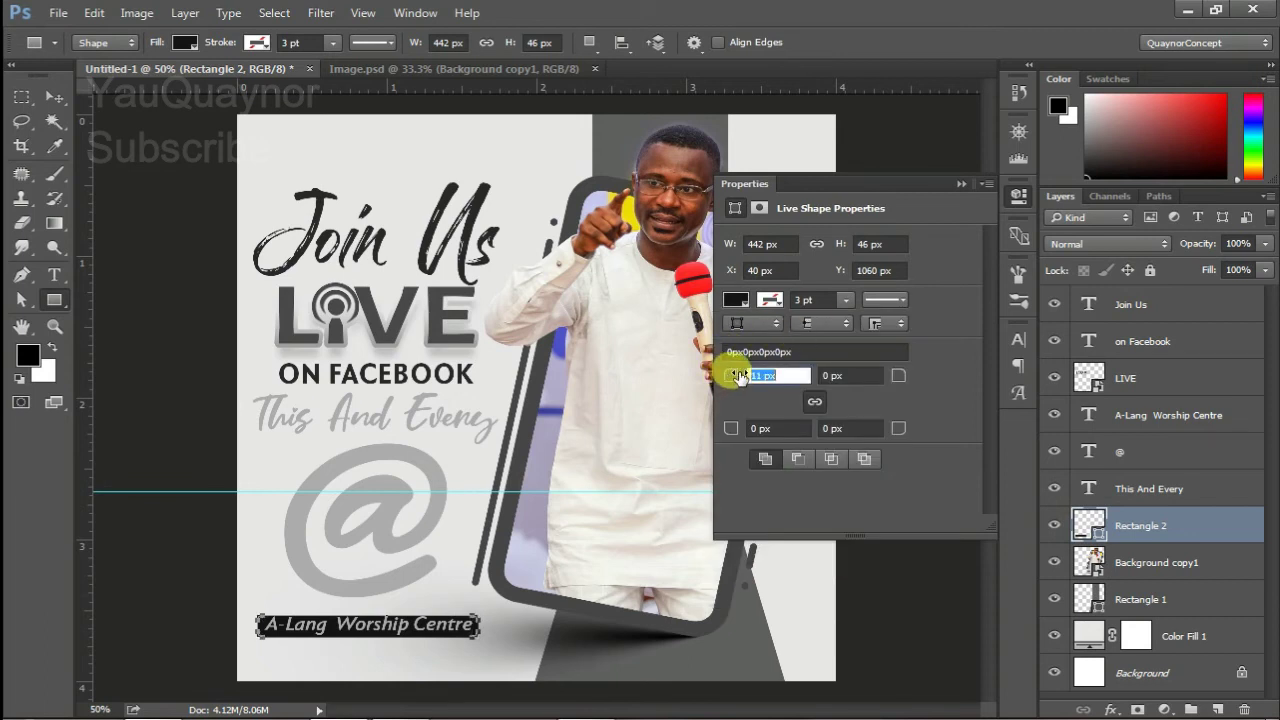
pyautogui.press('Return')
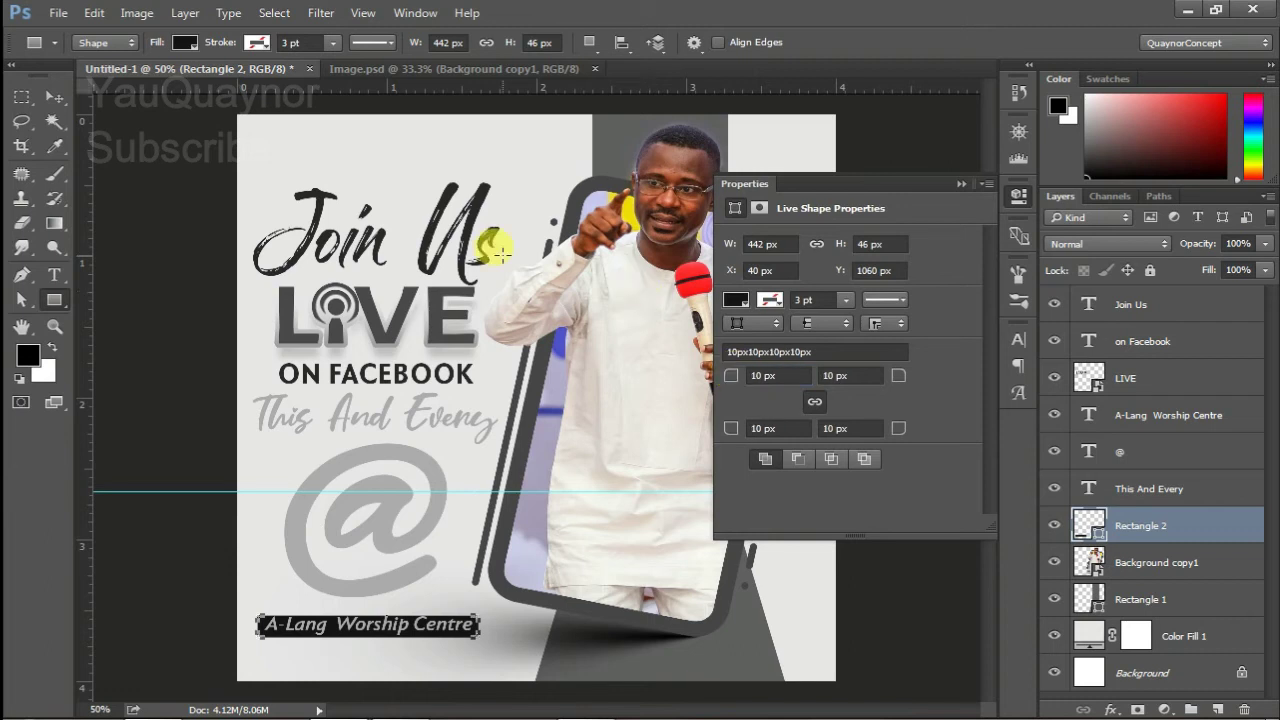
pyautogui.press('v')
pyautogui.press('Up')
pyautogui.press('Up')
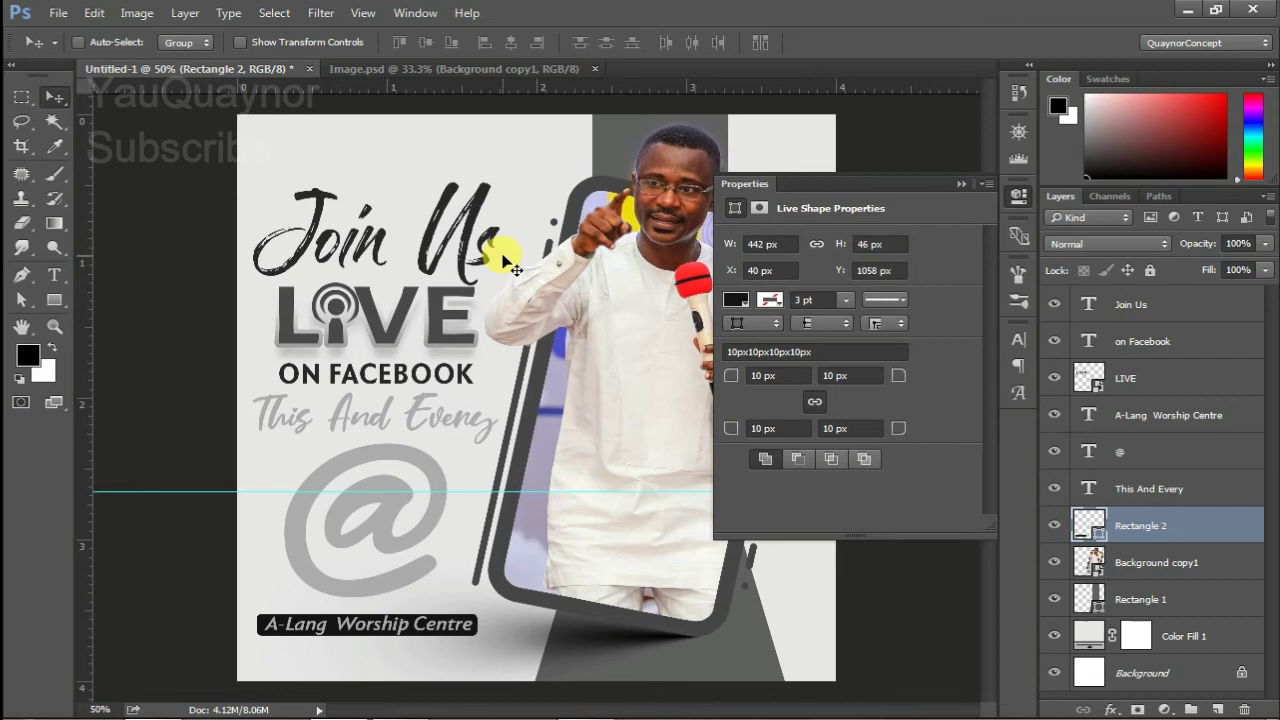
pyautogui.click(1139, 416)
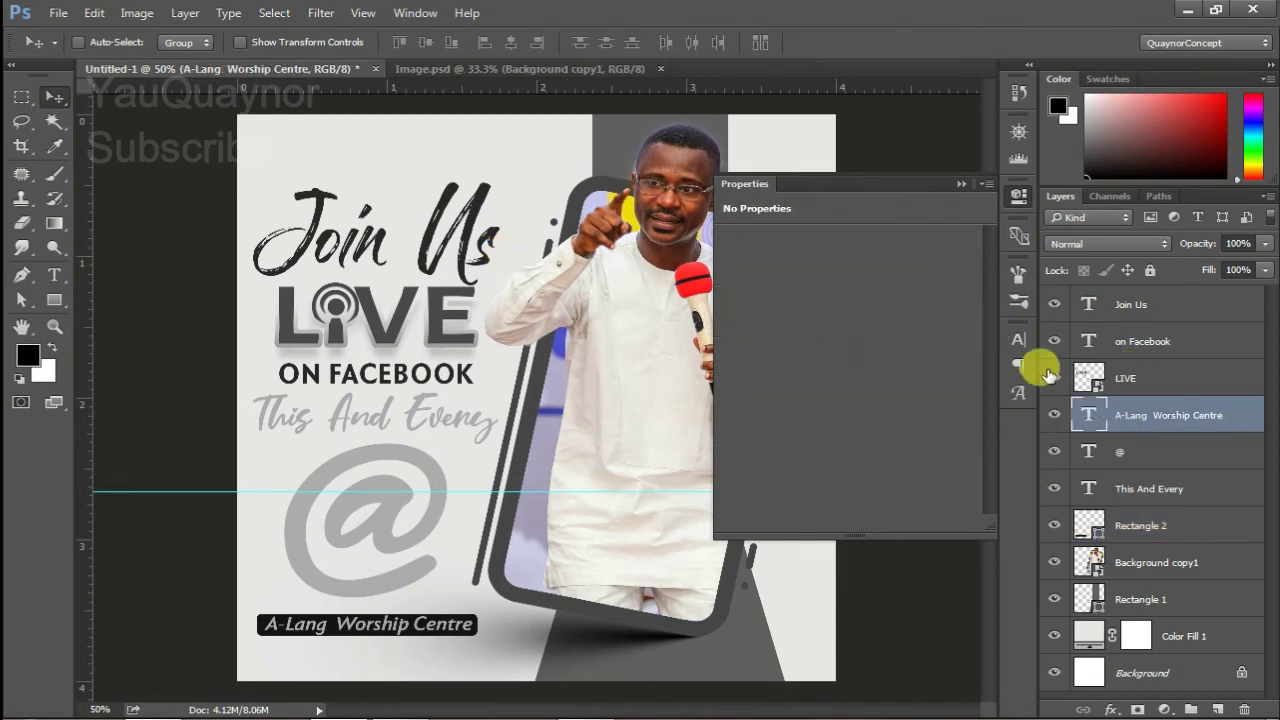
# Step: Recolour the A-Lang Worship Centre text to #e6e6e6 through the Character panel colour swatch
pyautogui.click(1018, 339)
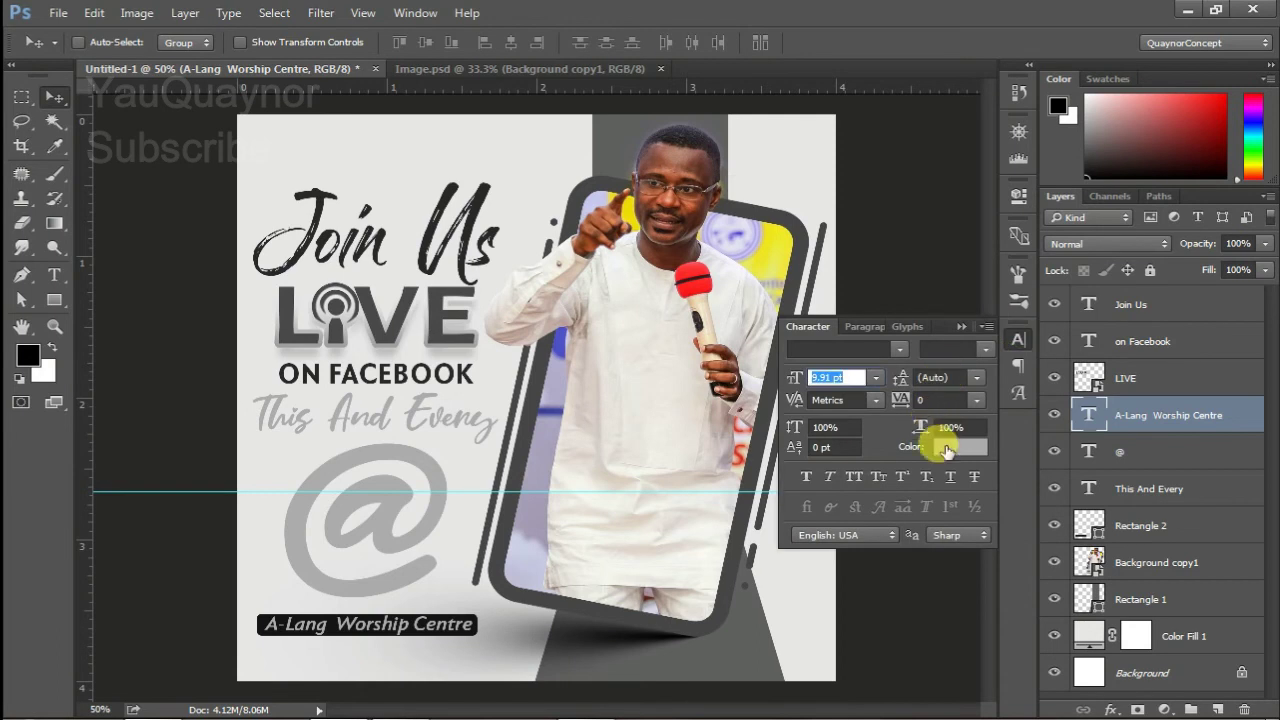
pyautogui.click(945, 445)
pyautogui.moveTo(543, 200); pyautogui.dragTo(491, 194)
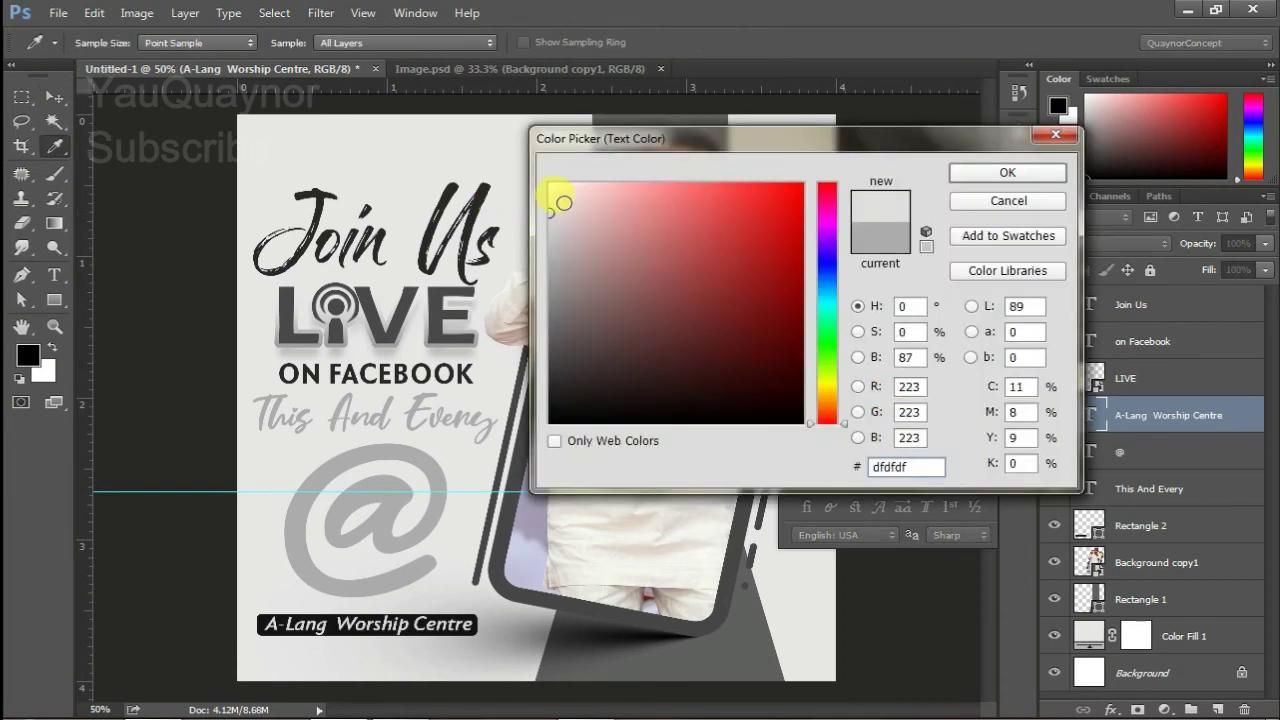
pyautogui.click(472, 459)
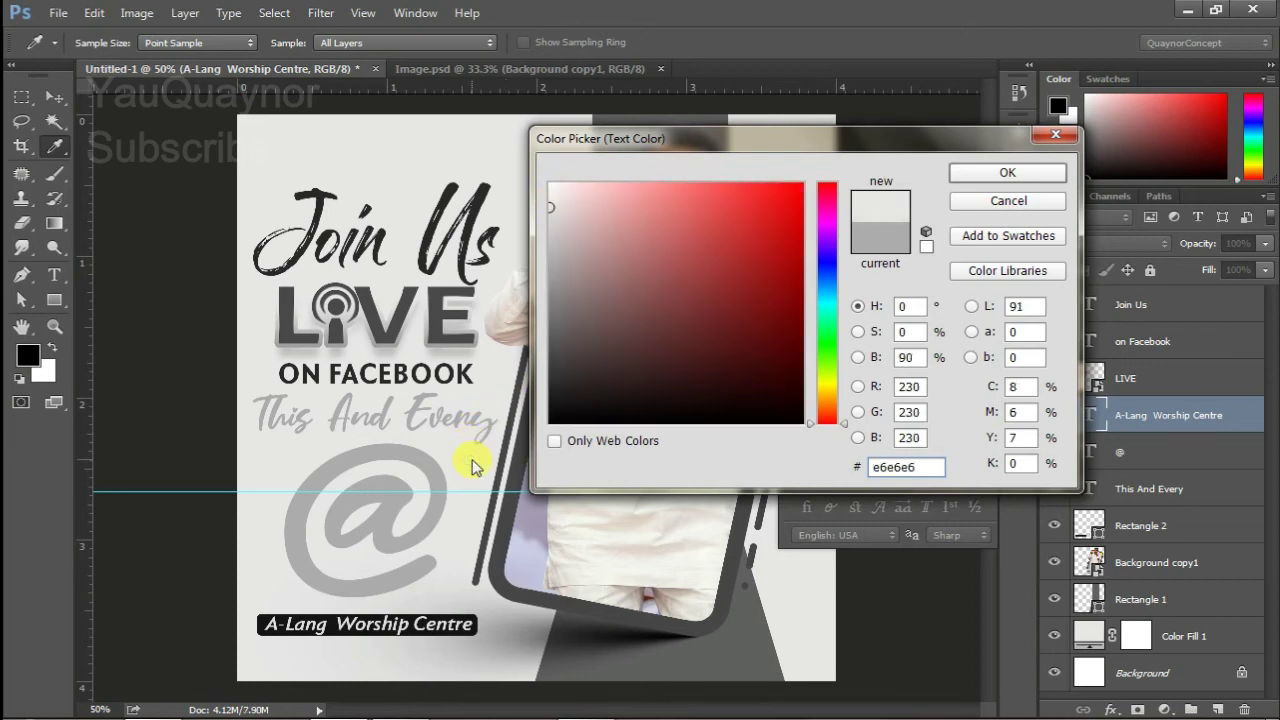
pyautogui.click(990, 173)
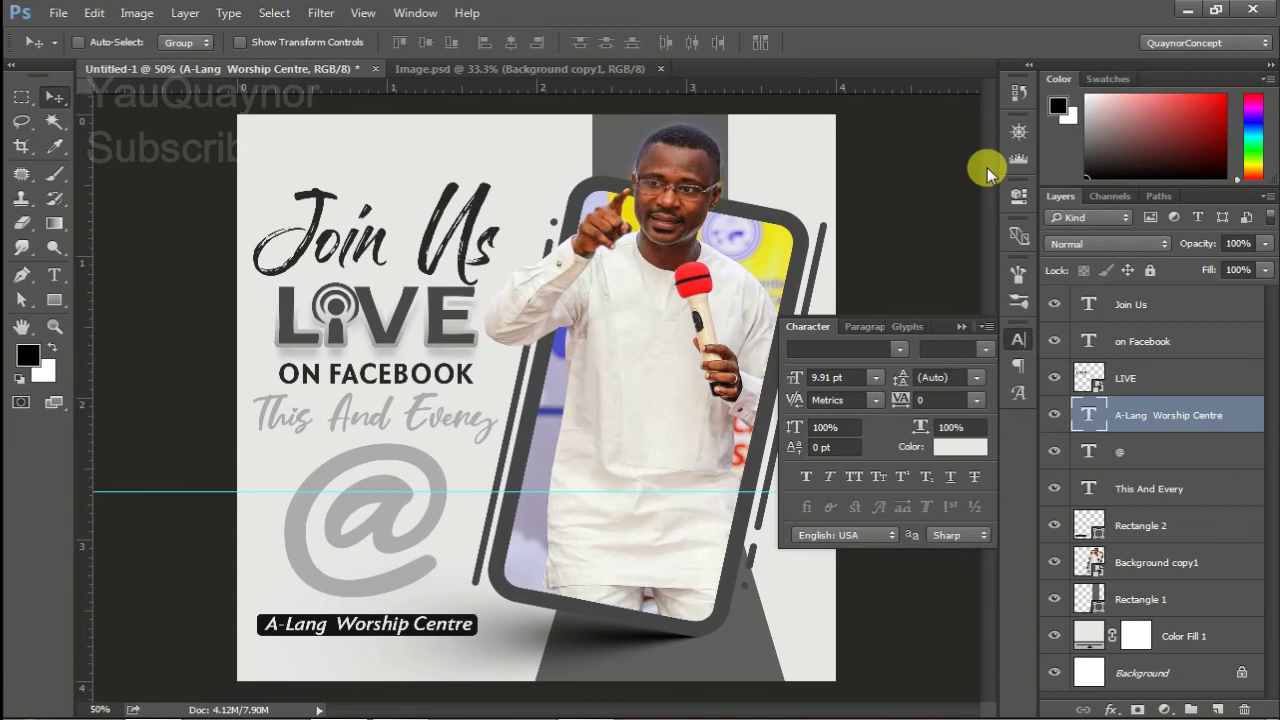
# Step: Nudge the LIVE, ON FACEBOOK and This And Every block, then the @, upward
pyautogui.click(1018, 343)
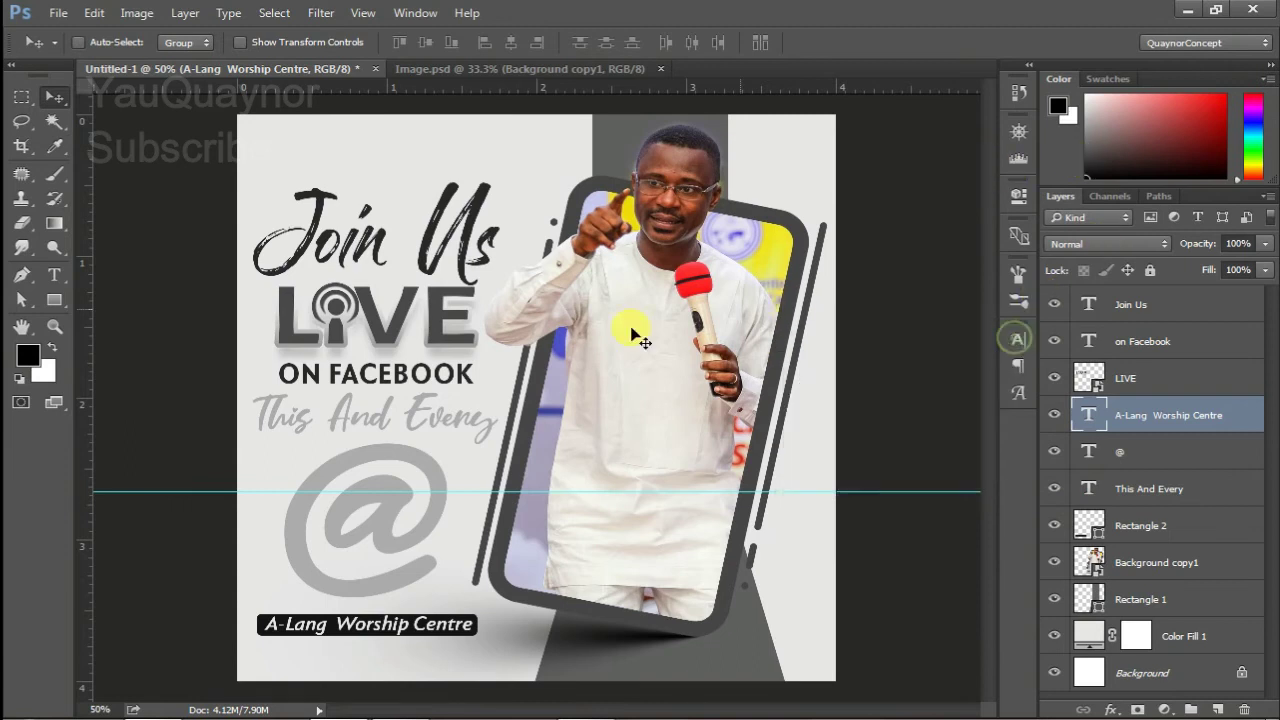
pyautogui.moveTo(230, 220); pyautogui.dragTo(327, 410)
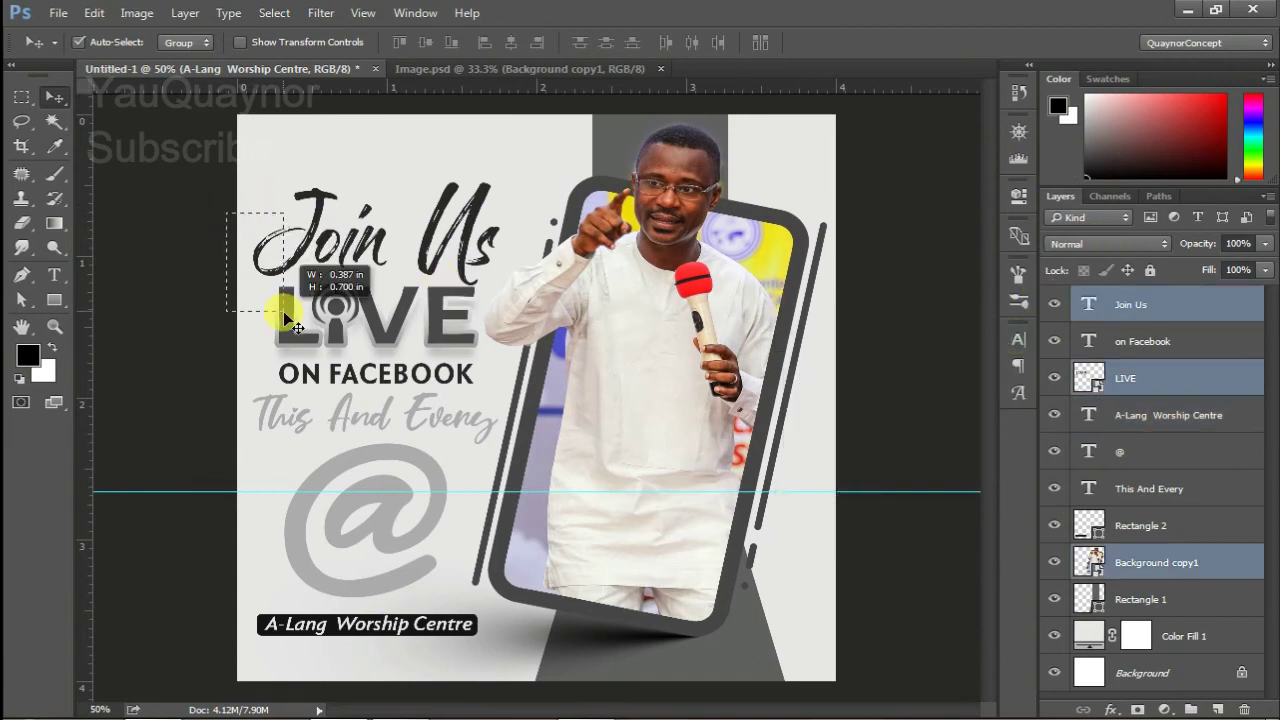
pyautogui.press('ctrl')
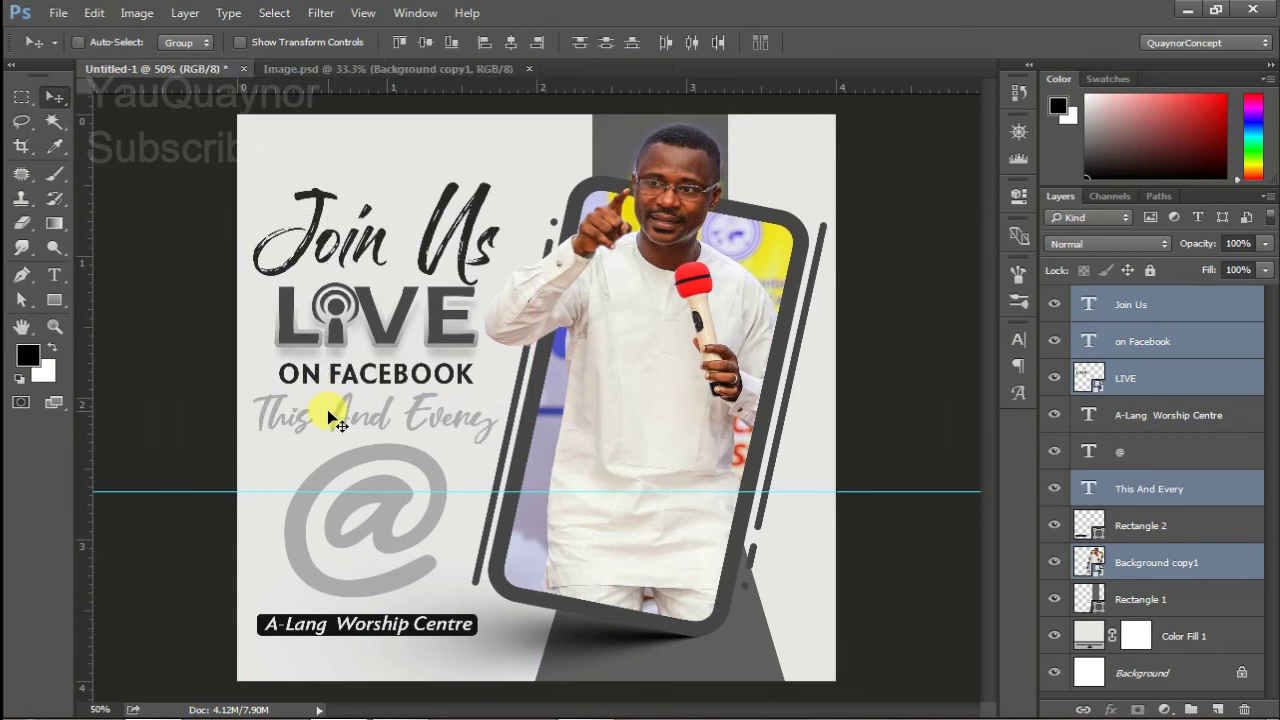
pyautogui.keyDown('ctrl'); pyautogui.click(1112, 576); pyautogui.keyUp('ctrl')
pyautogui.press('Up')
pyautogui.press('Up')
pyautogui.press('Up')
pyautogui.press('Up')
pyautogui.press('Up')
pyautogui.press('Up')
pyautogui.press('Up')
pyautogui.press('Up')
pyautogui.press('Up')
pyautogui.press('Up')
pyautogui.press('Up')
pyautogui.press('Up')
pyautogui.press('Up')
pyautogui.press('Up')
pyautogui.press('Up')
pyautogui.press('Up')
pyautogui.press('Up')
pyautogui.press('Up')
pyautogui.press('Up')
pyautogui.press('Up')
pyautogui.press('Up')
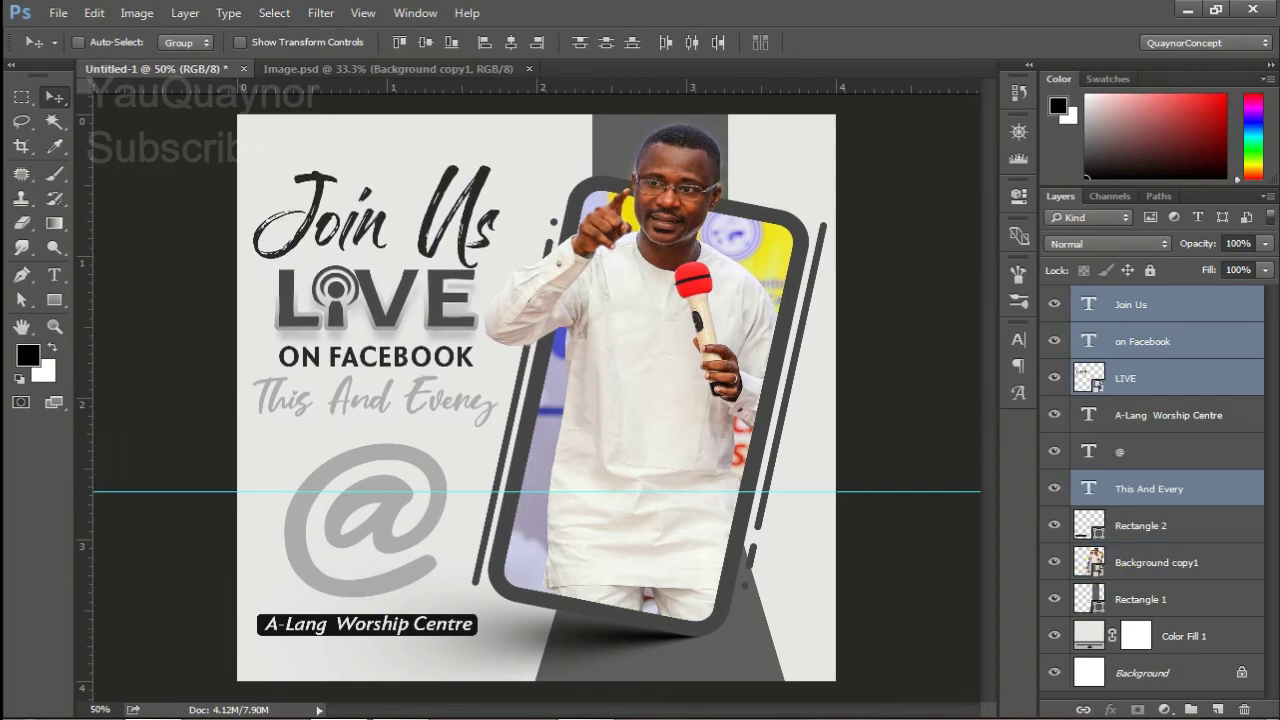
pyautogui.keyDown('ctrl'); pyautogui.click(397, 541); pyautogui.keyUp('ctrl')
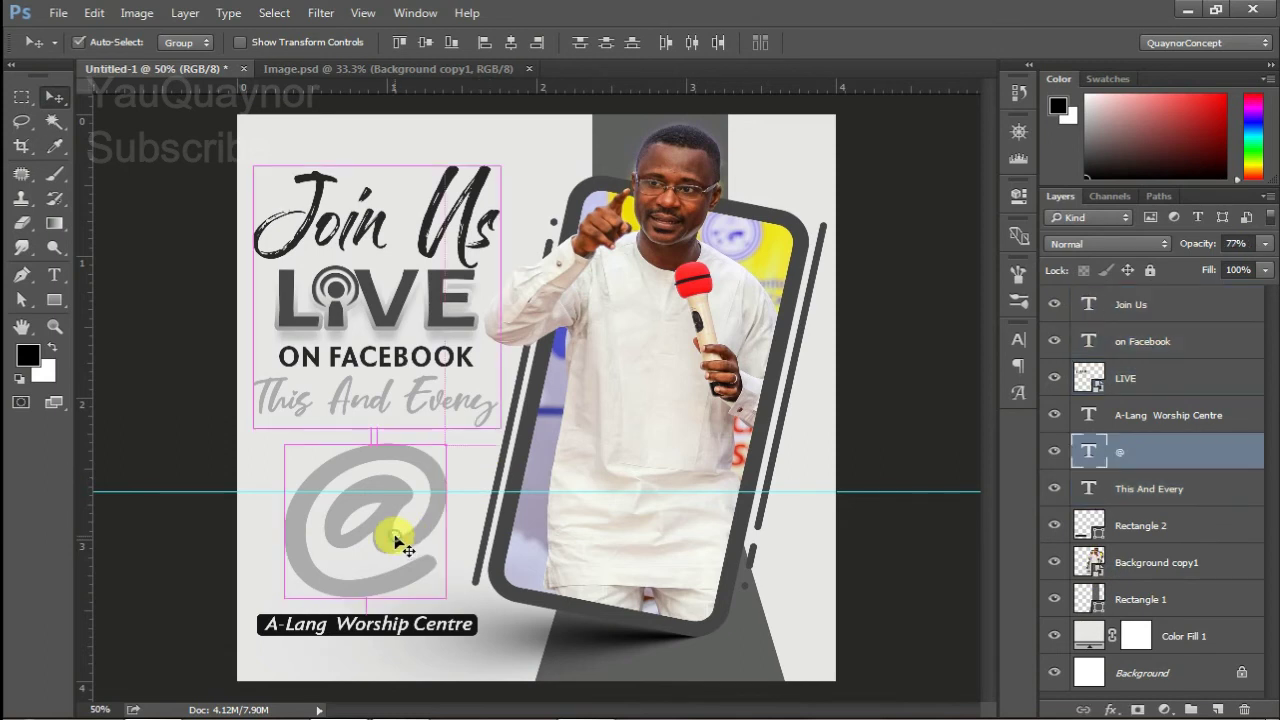
pyautogui.press('Up')
pyautogui.press('Up')
pyautogui.press('Up')
pyautogui.press('Up')
pyautogui.press('Up')
pyautogui.press('Up')
pyautogui.press('Up')
pyautogui.press('Up')
pyautogui.press('Up')
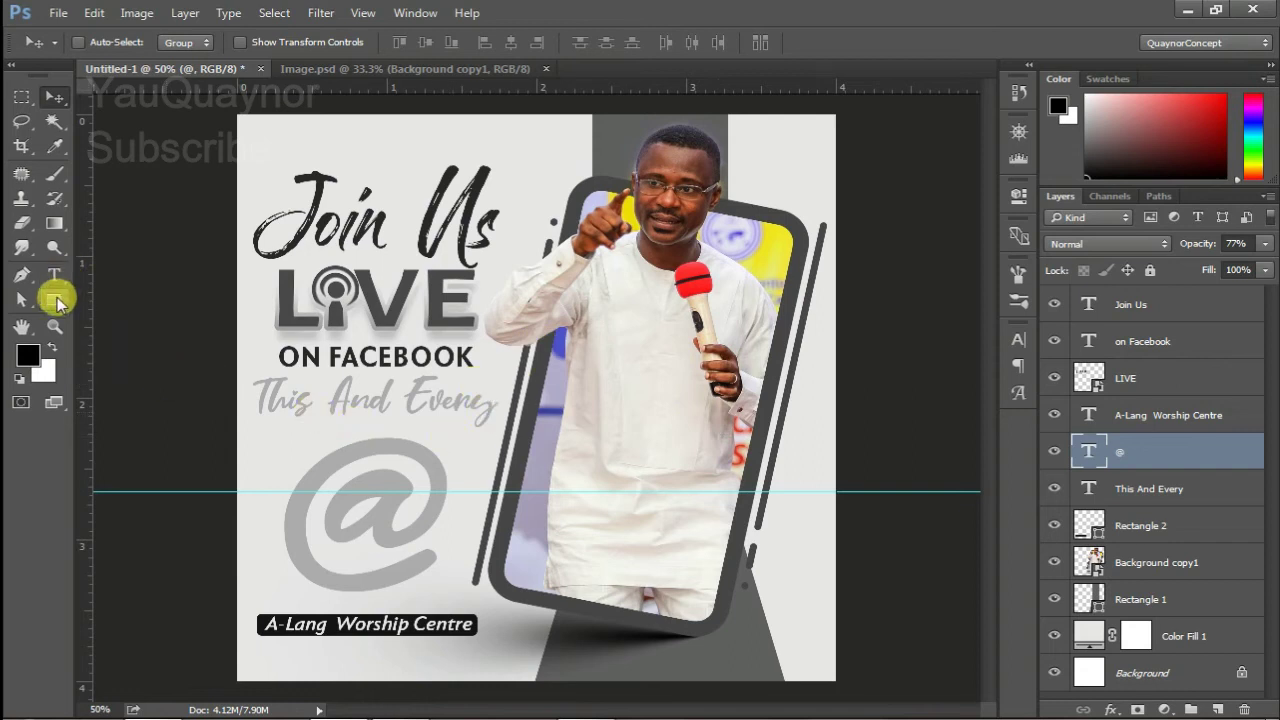
# Step: Draw a thin dark grey rectangle across the speaker's photo below the microphone
pyautogui.keyDown('ctrl'); pyautogui.click(677, 366); pyautogui.keyUp('ctrl')
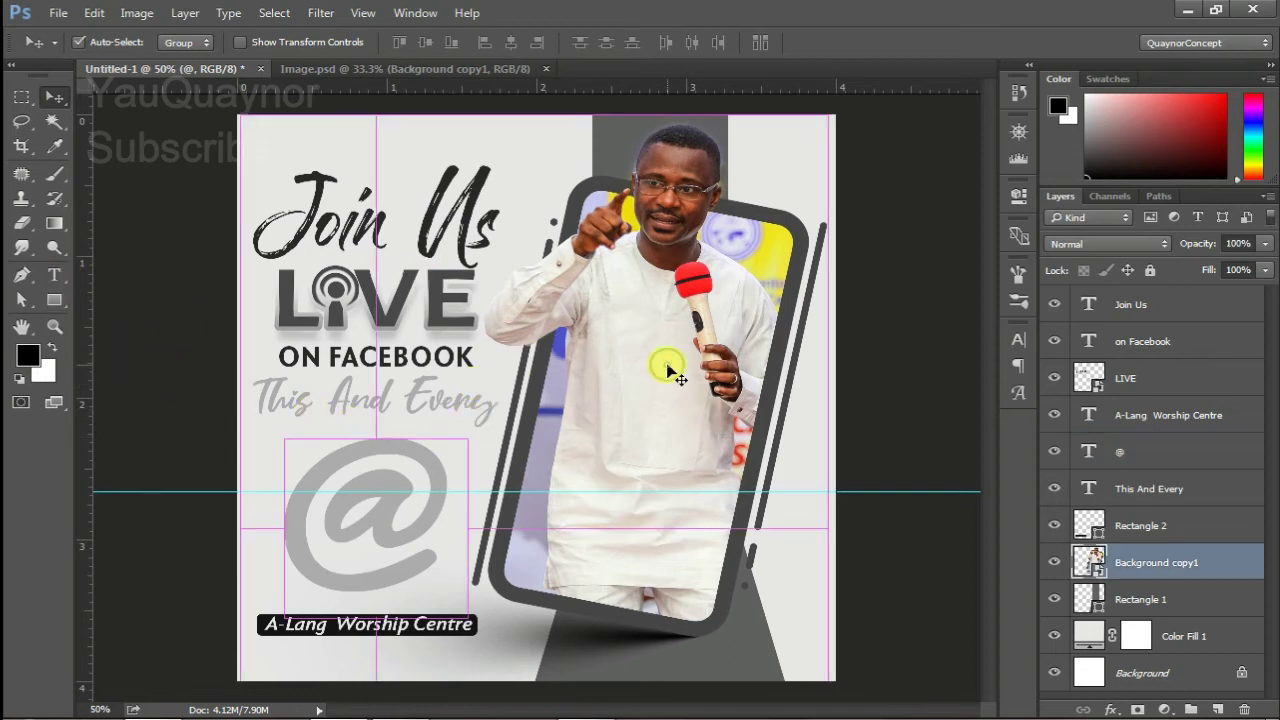
pyautogui.click(54, 299)
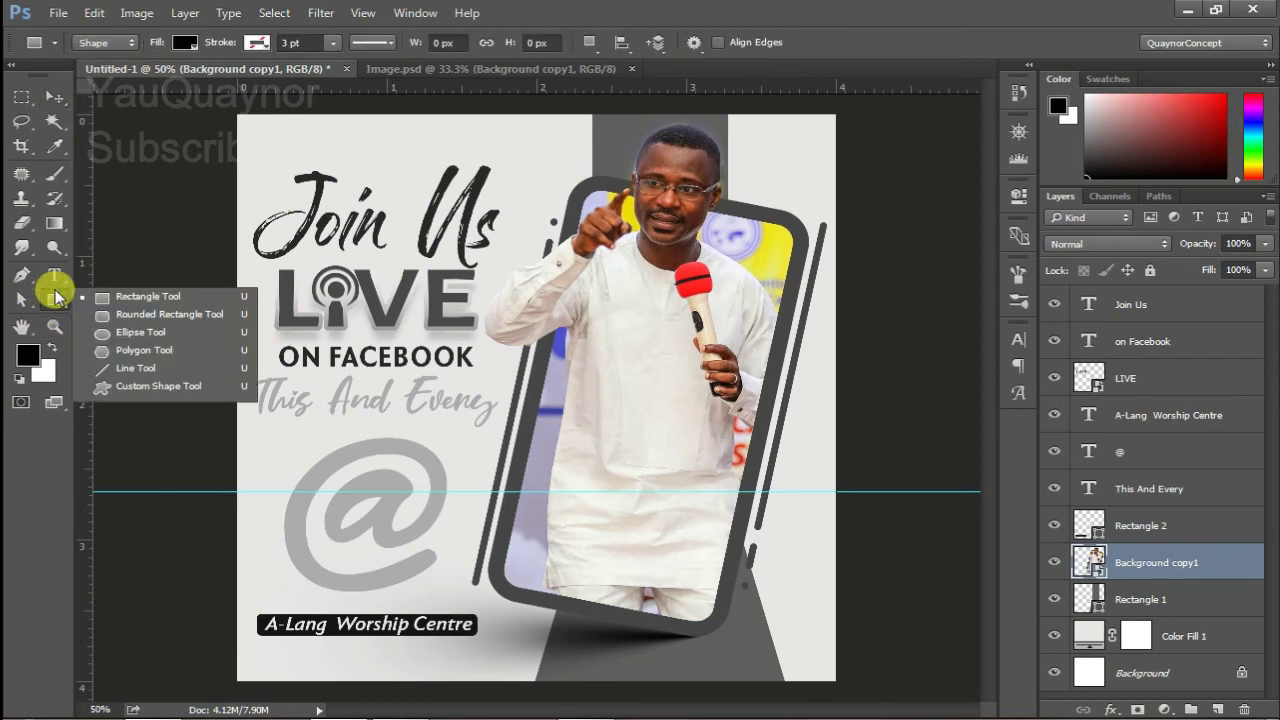
pyautogui.click(118, 297)
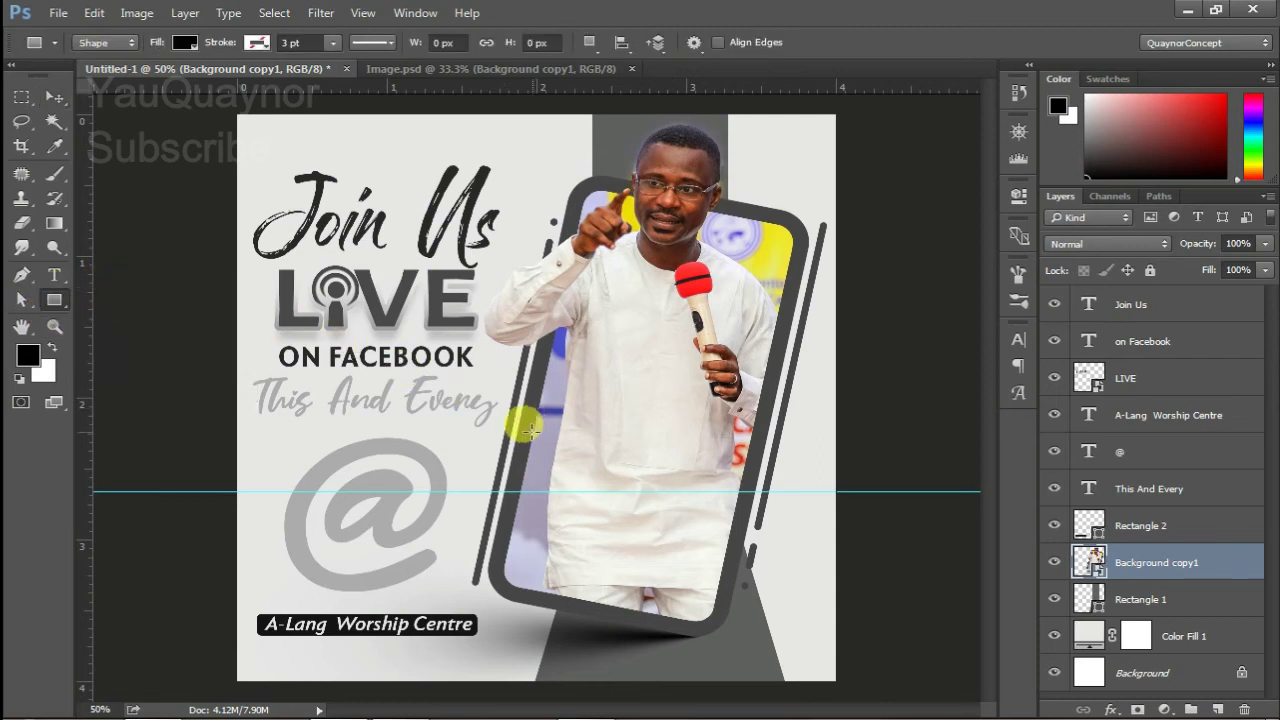
pyautogui.moveTo(530, 431); pyautogui.dragTo(816, 454)
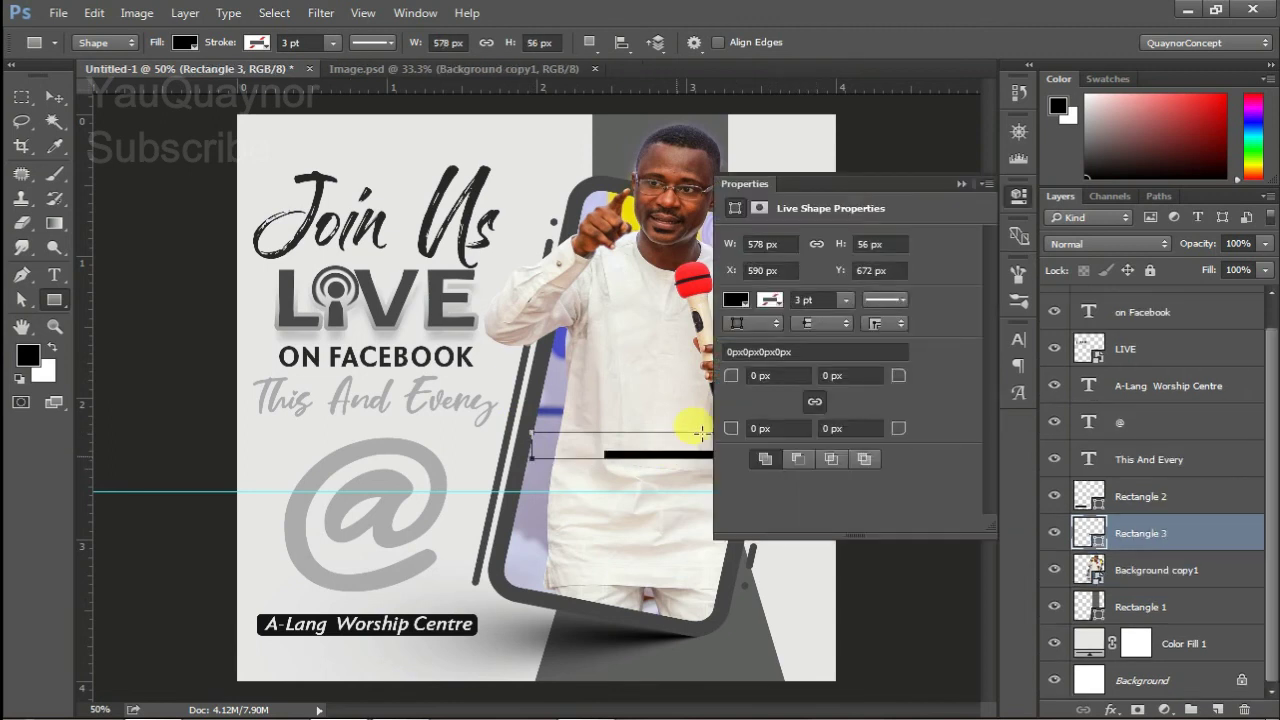
pyautogui.click(731, 300)
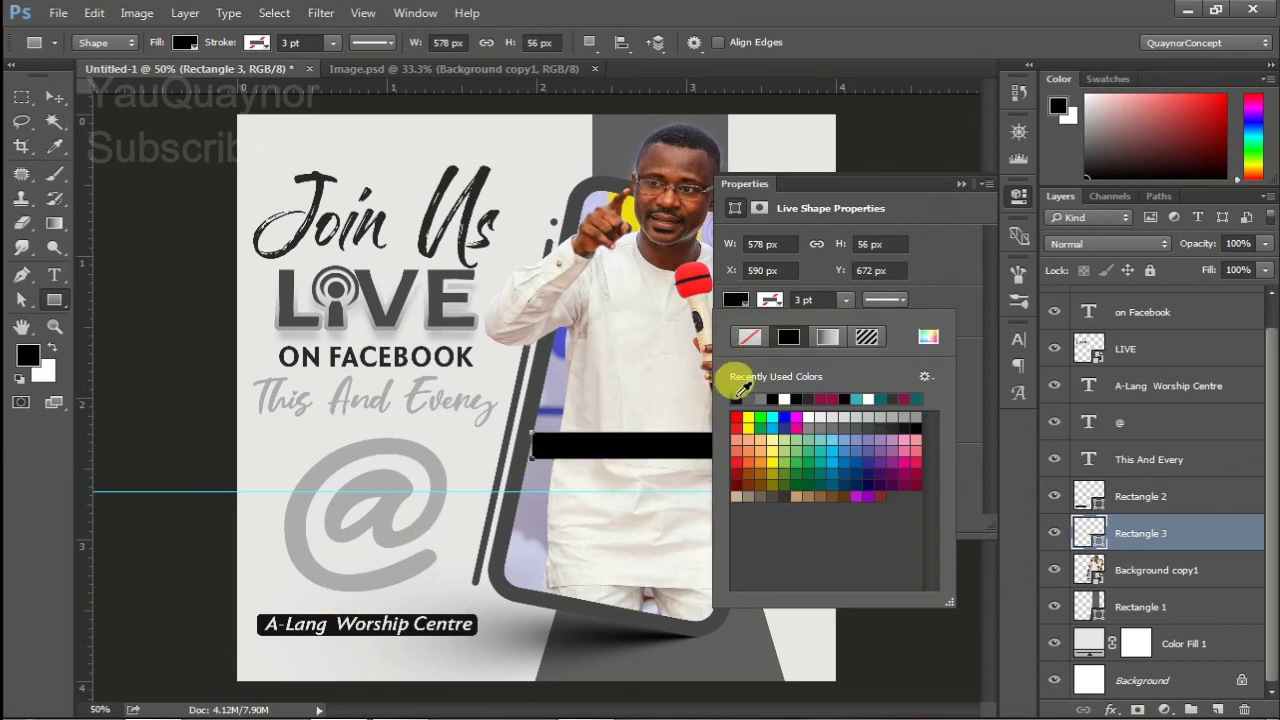
pyautogui.click(737, 398)
pyautogui.click(1018, 194)
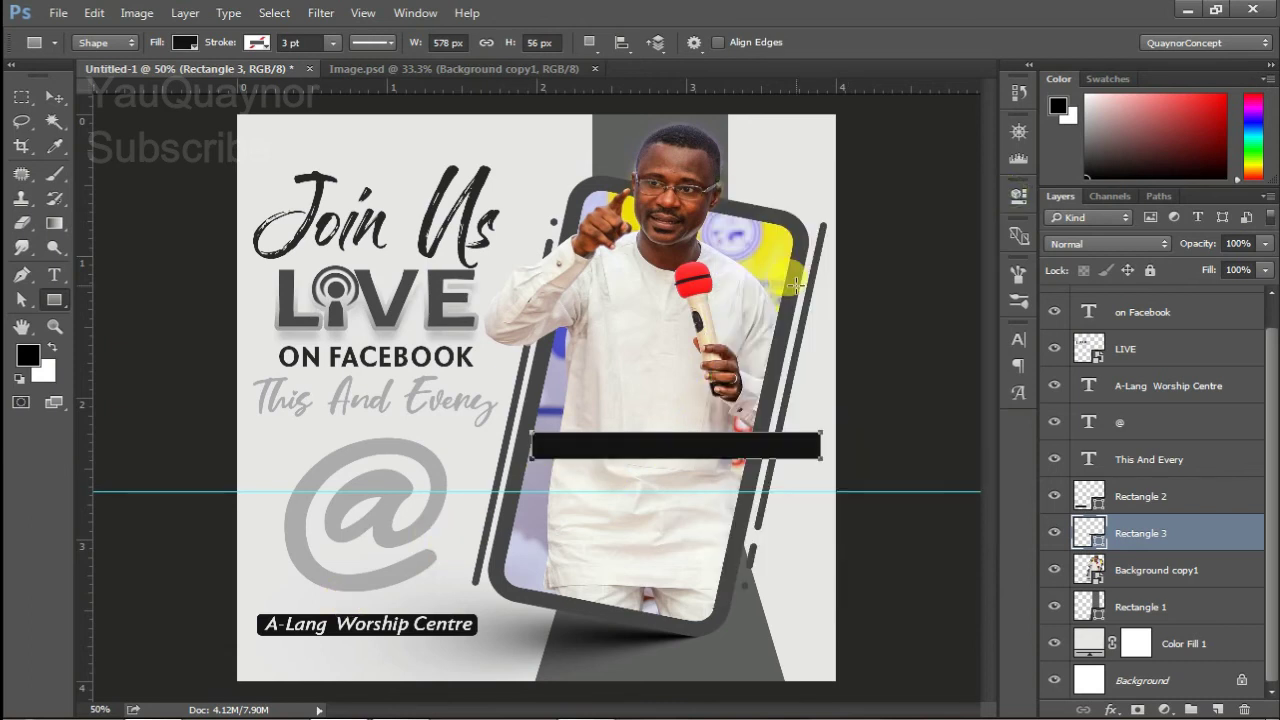
# Step: Stretch the bar's left edge outward to about 578 px wide
pyautogui.press('v')
pyautogui.hotkey('ctrl', 't')
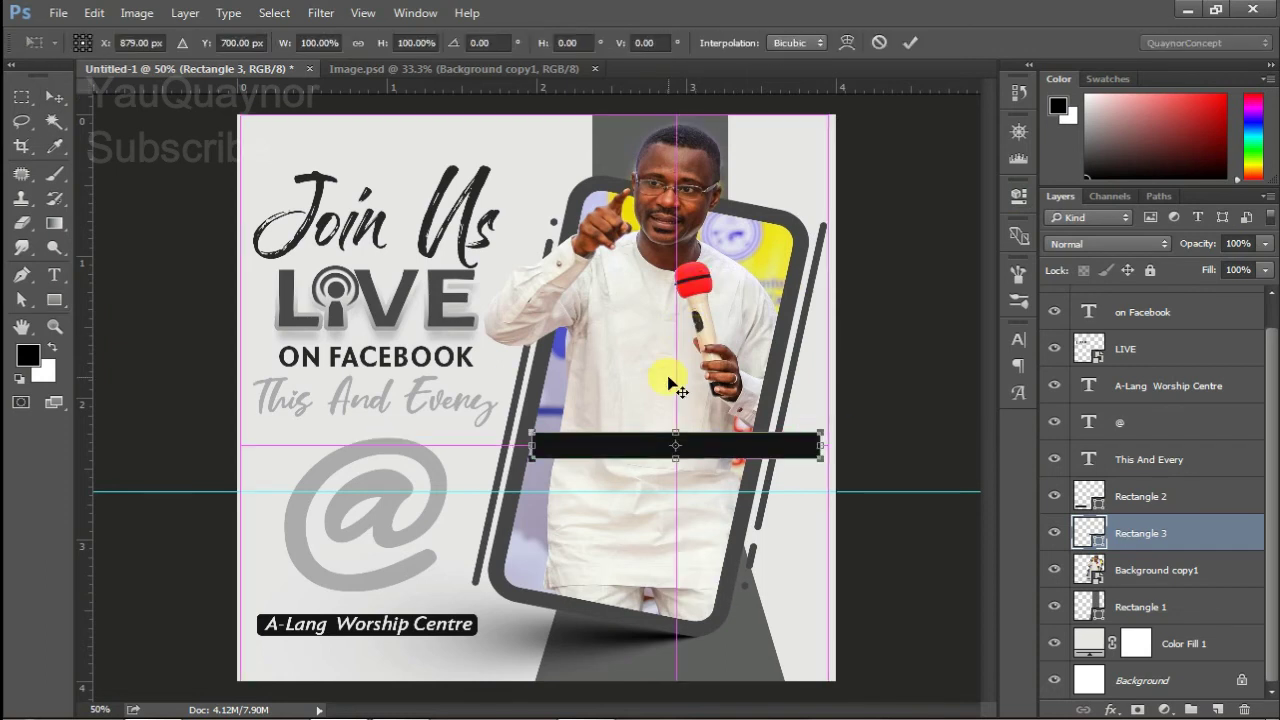
pyautogui.moveTo(530, 452); pyautogui.dragTo(518, 447)
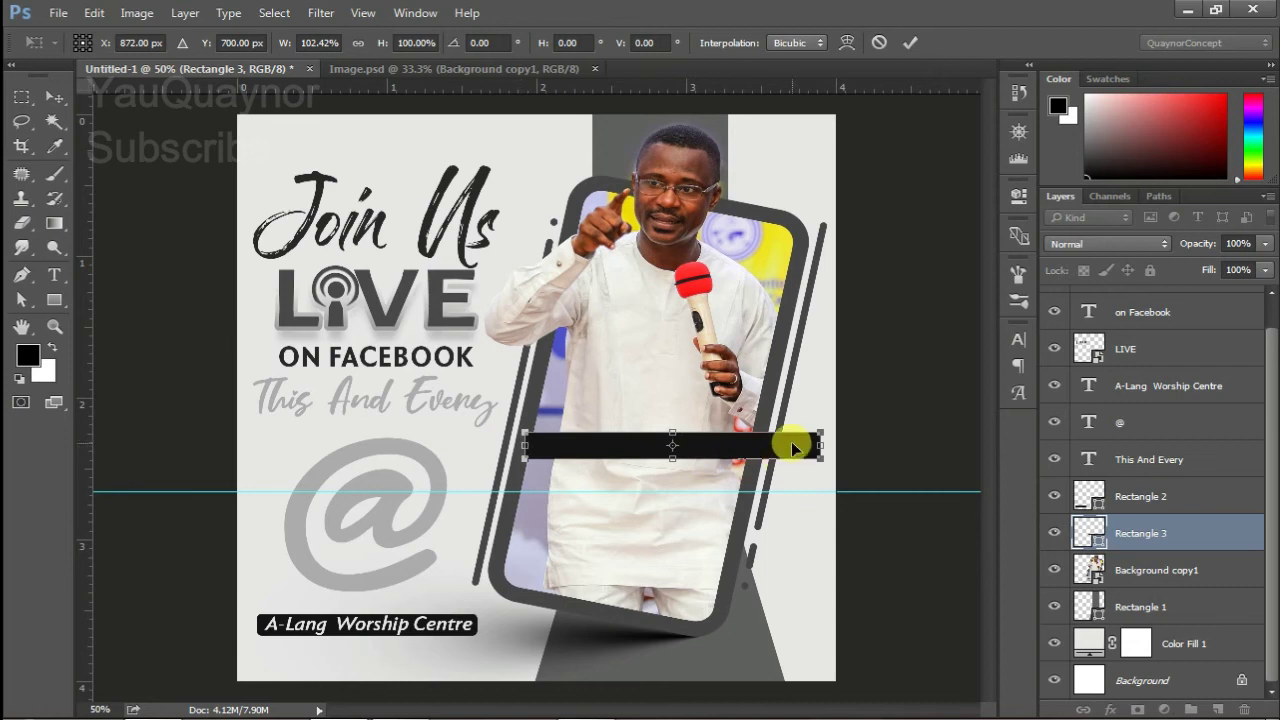
pyautogui.press('Return')
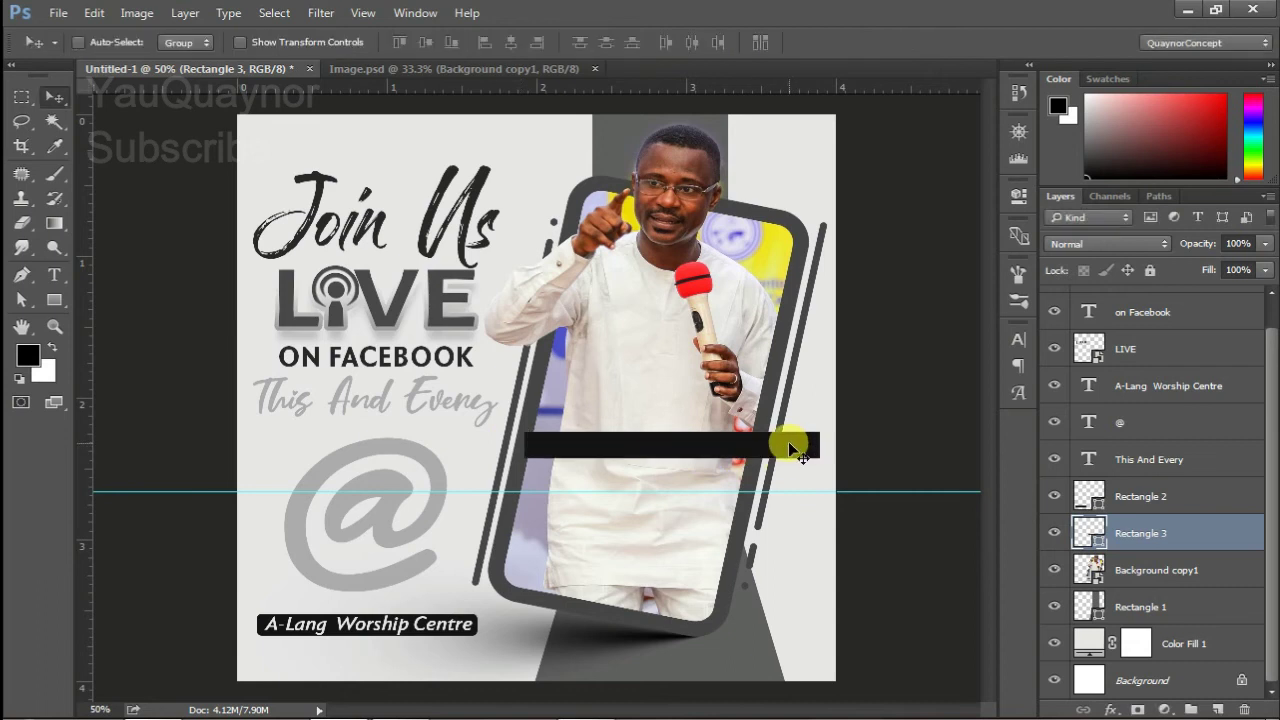
pyautogui.click(55, 275)
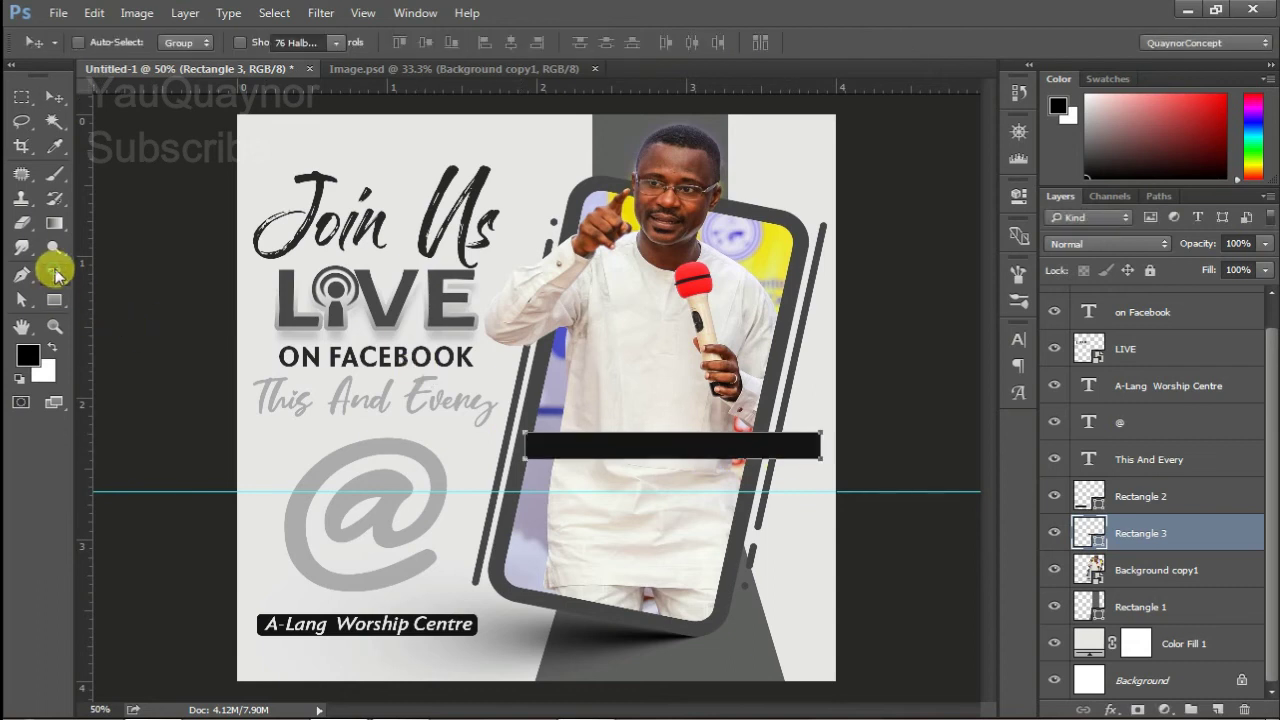
# Step: Add a left-aligned white italic caption inside the dark bar, currently reading 'with PA'
pyautogui.click(522, 150)
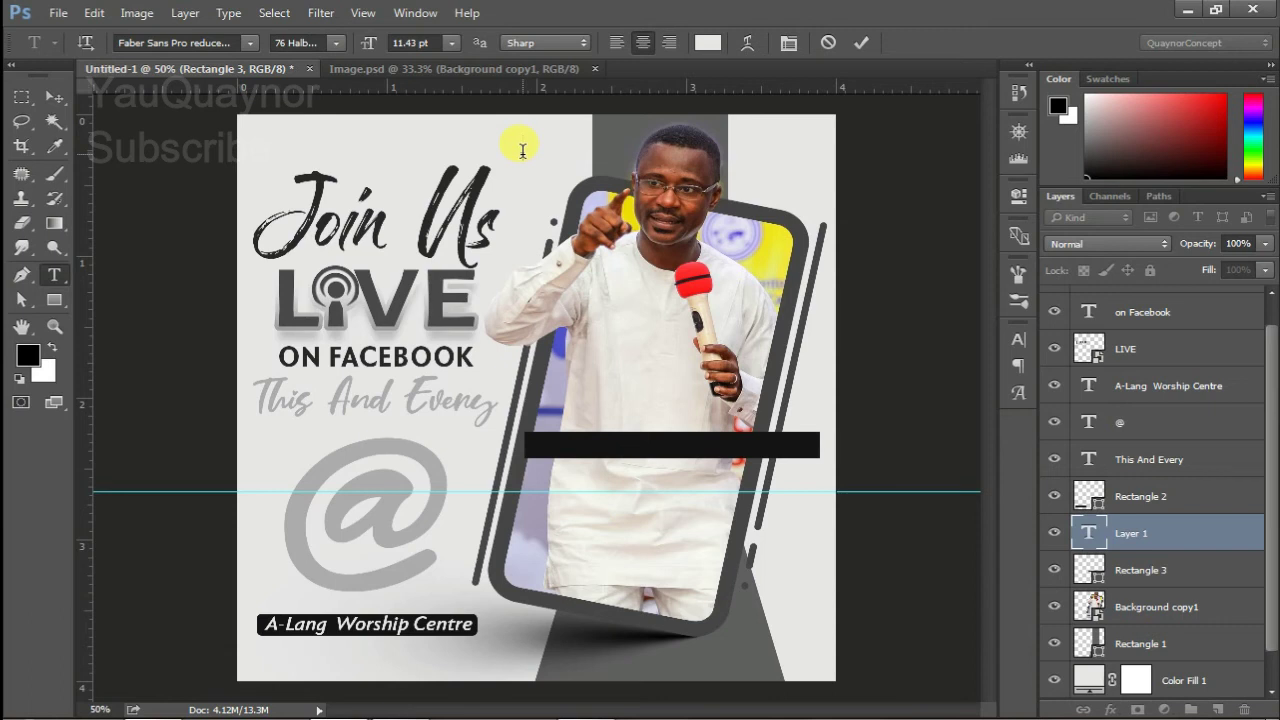
pyautogui.hotkey('ctrl', 'a')
pyautogui.moveTo(540, 243); pyautogui.dragTo(563, 481)
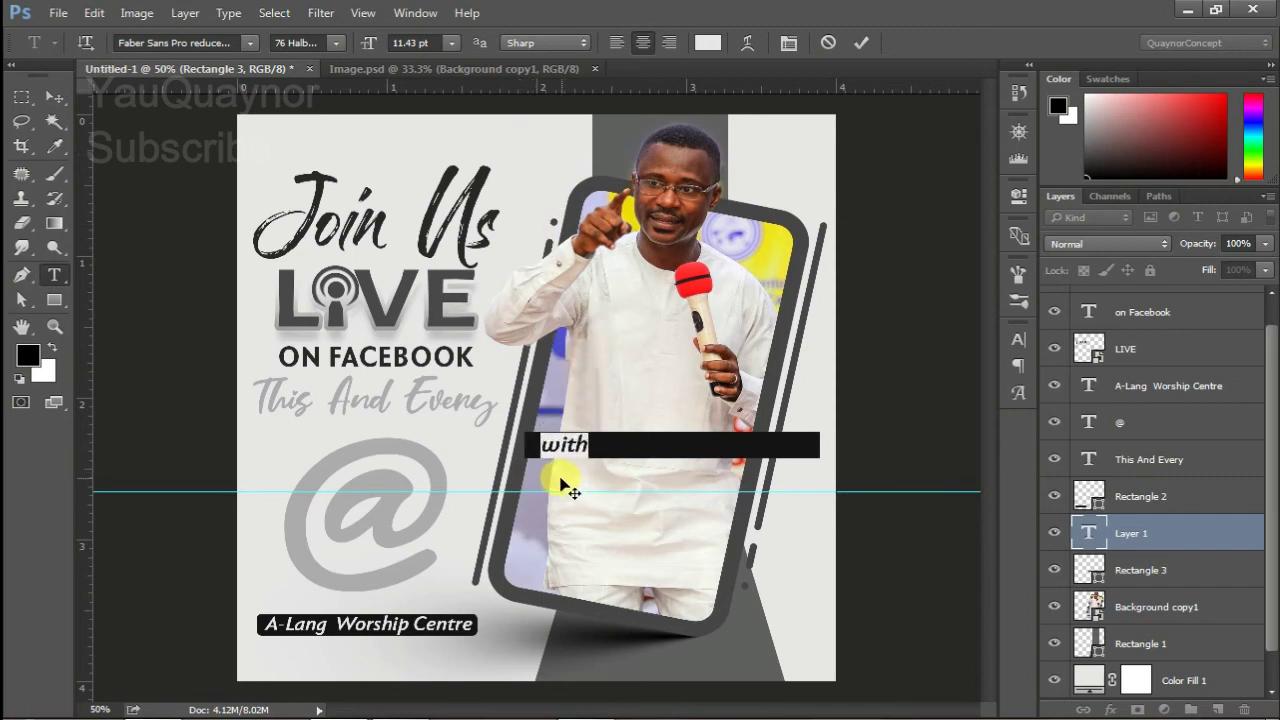
pyautogui.press('Right')
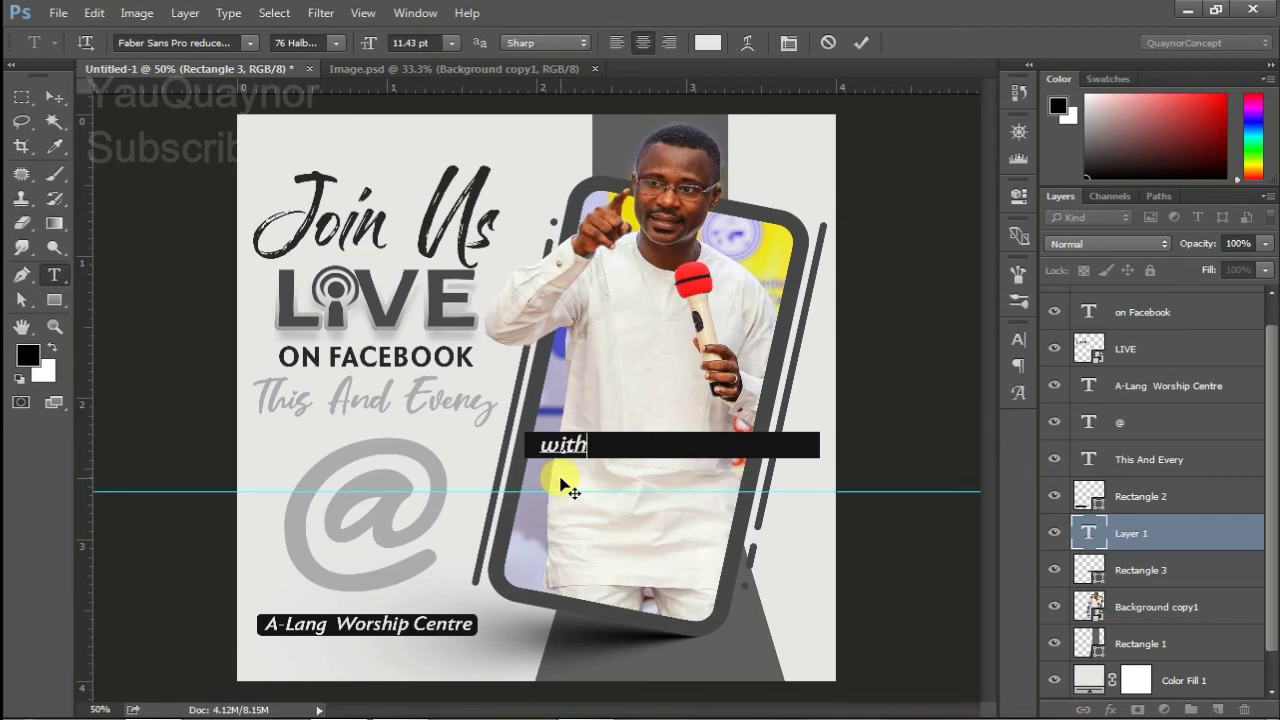
pyautogui.click(615, 44)
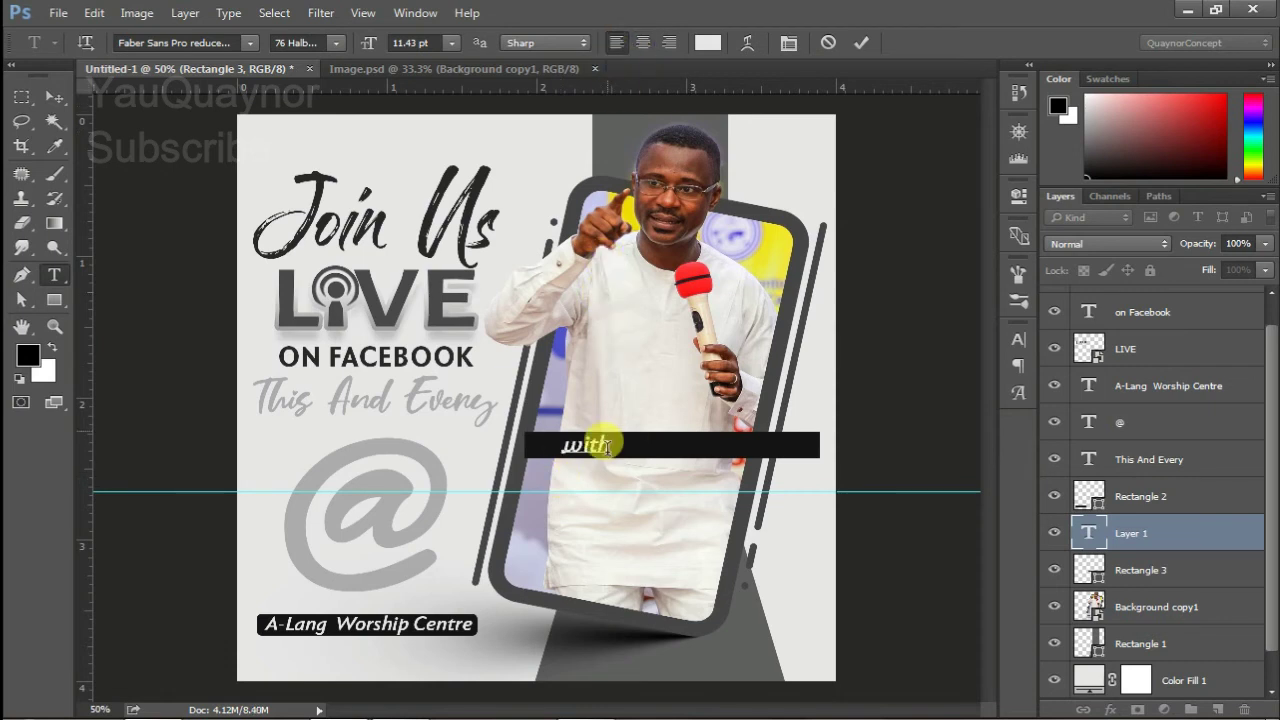
pyautogui.moveTo(597, 485); pyautogui.dragTo(580, 487)
pyautogui.write('OR')
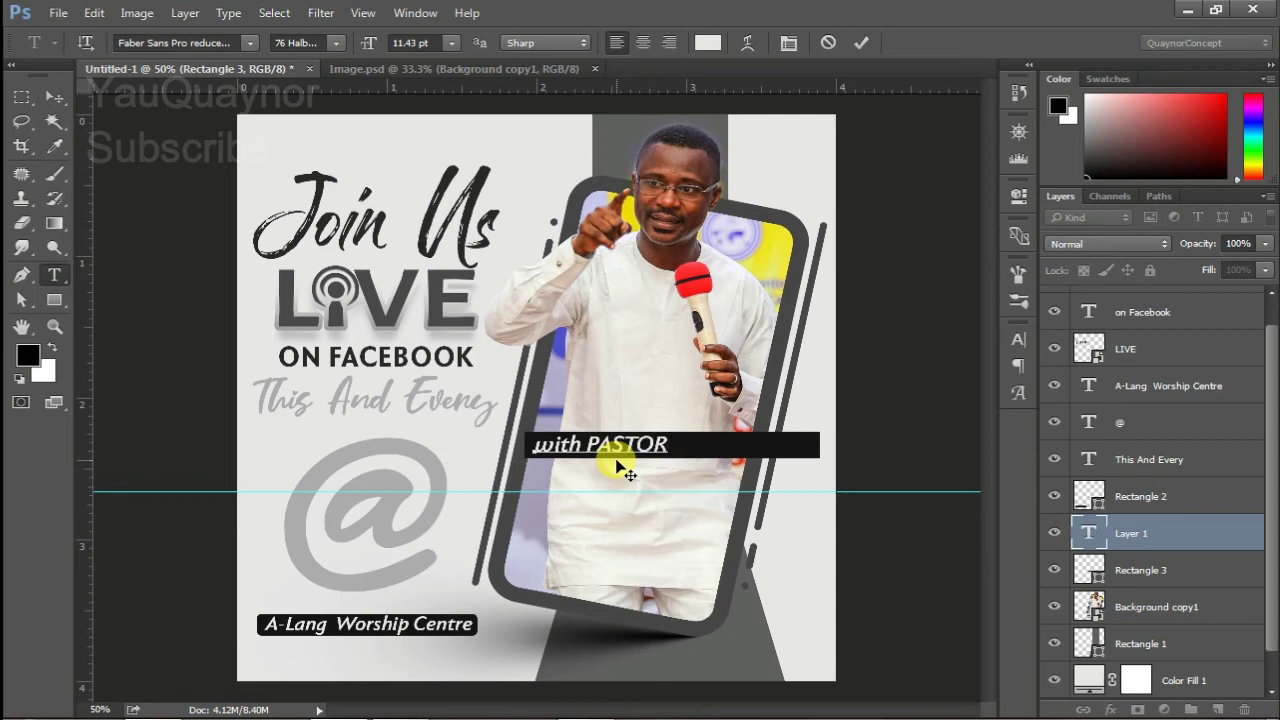
pyautogui.press('BackSpace')
pyautogui.press('BackSpace')
pyautogui.press('BackSpace')
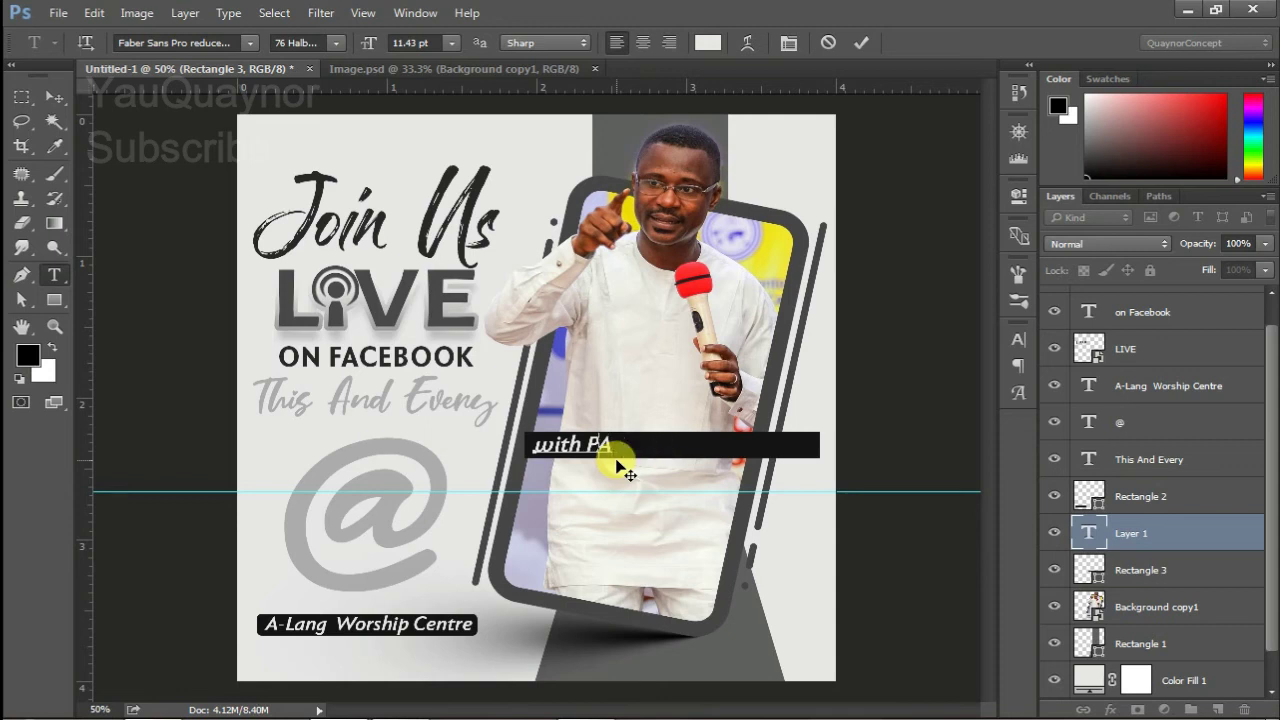
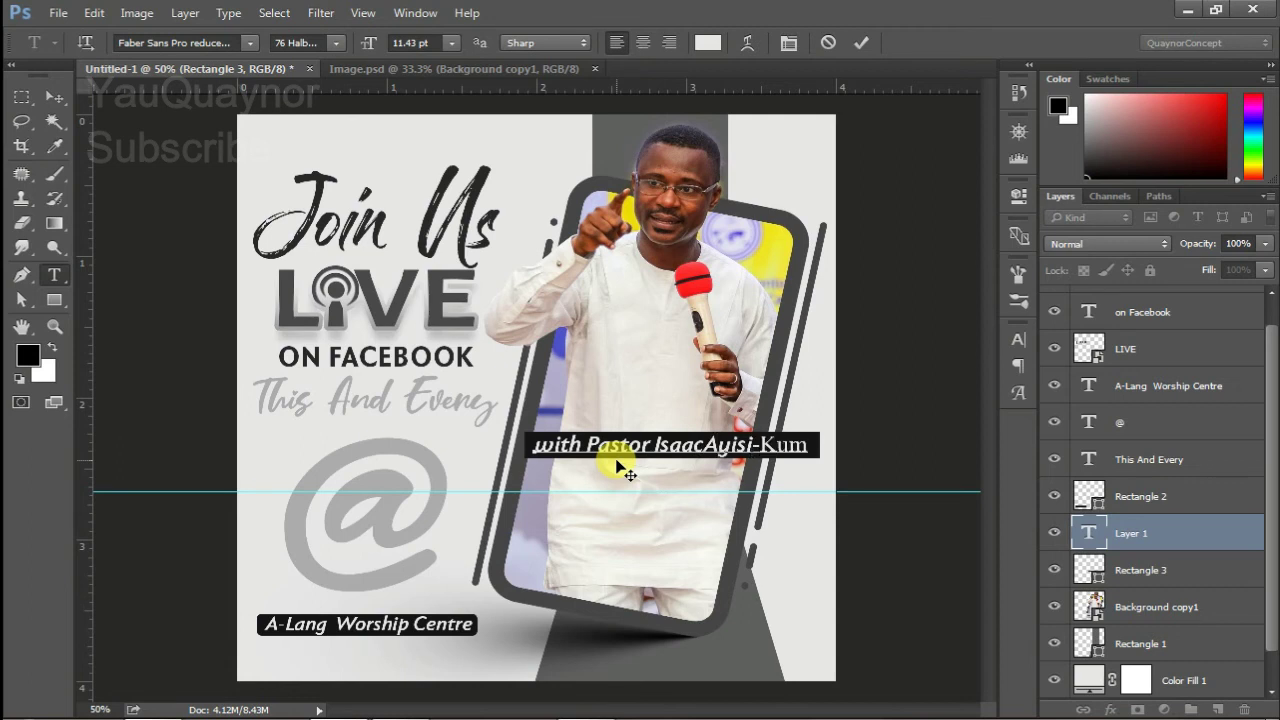
# Step: Fix the misspelled end of the pastor's surname in the subtitle and show the Character panel
pyautogui.press('BackSpace')
pyautogui.press('BackSpace')
pyautogui.press('BackSpace')
pyautogui.press('BackSpace')
pyautogui.press('BackSpace')
pyautogui.press('BackSpace')
pyautogui.write('umi')
pyautogui.click(622, 468)
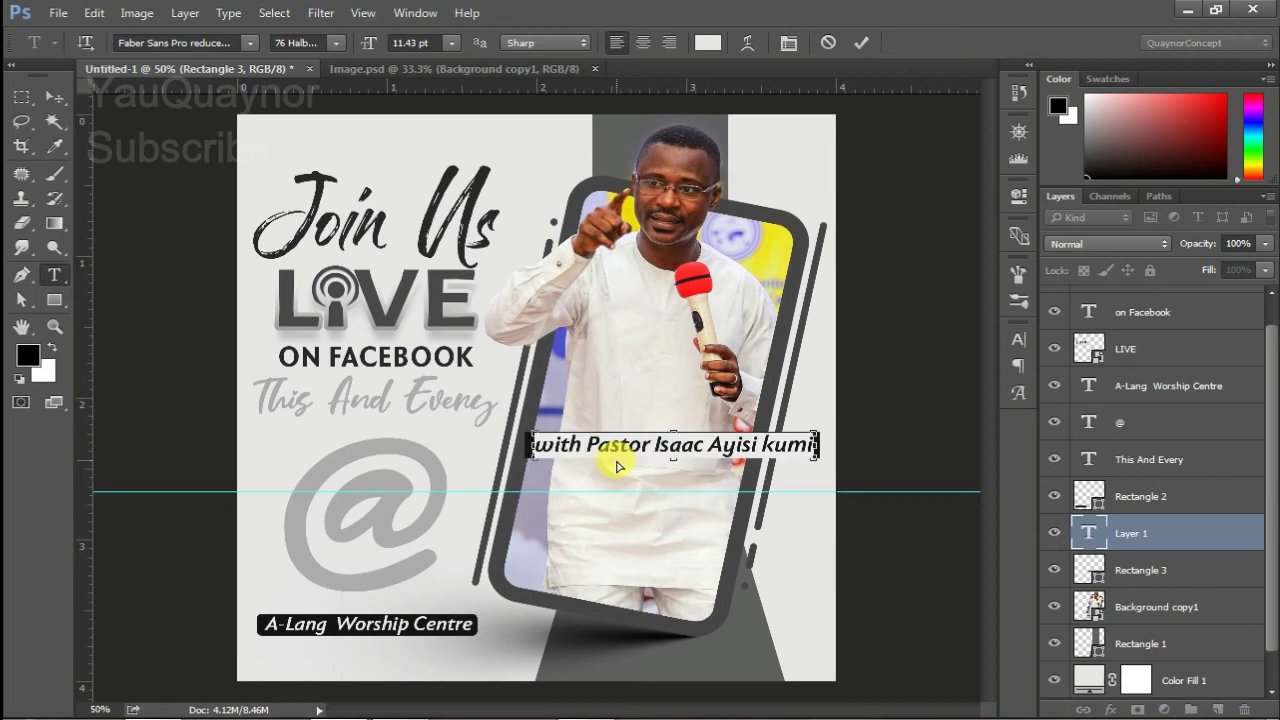
pyautogui.click(789, 44)
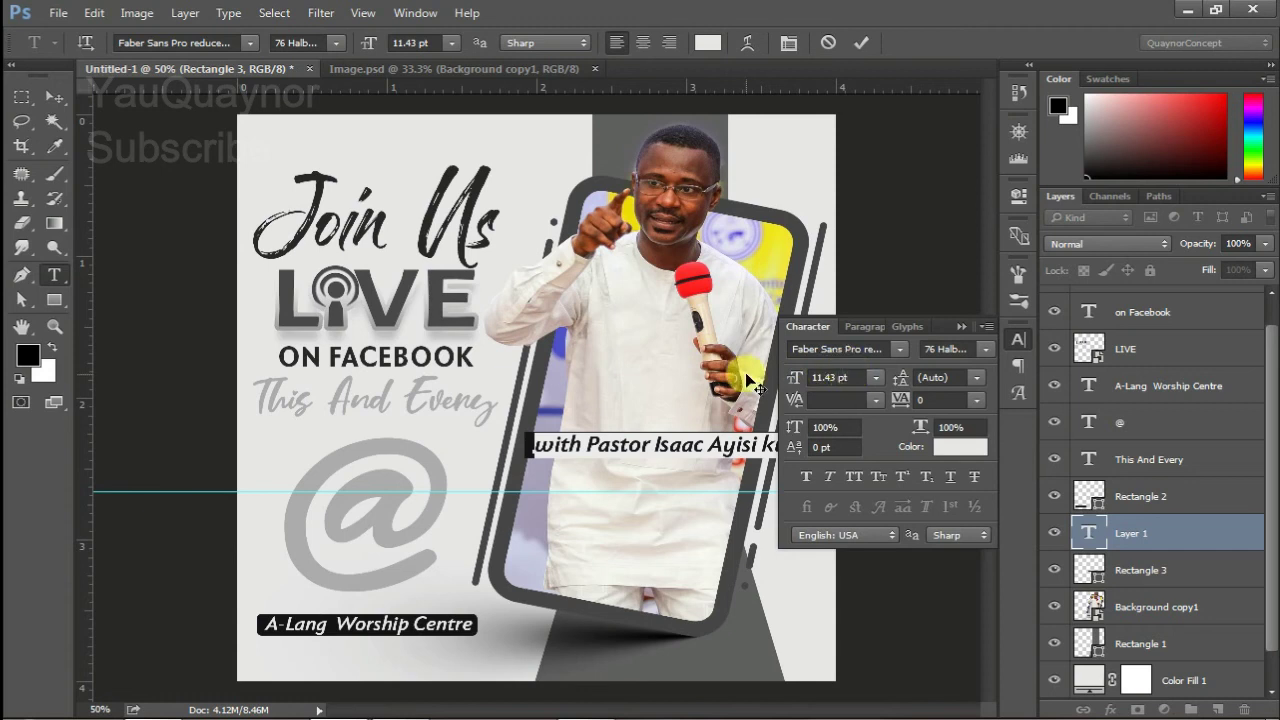
# Step: Set the pastor subtitle to 10 pt and nudge it slightly left
pyautogui.click(845, 377)
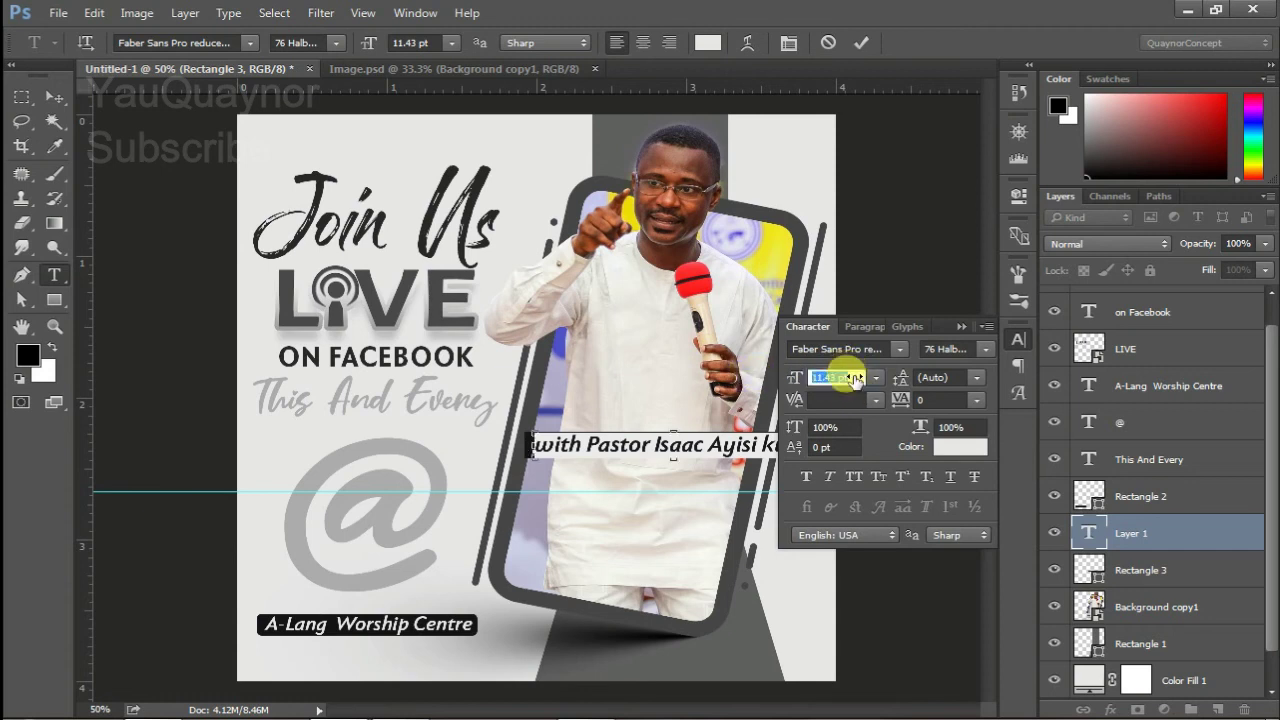
pyautogui.write('10')
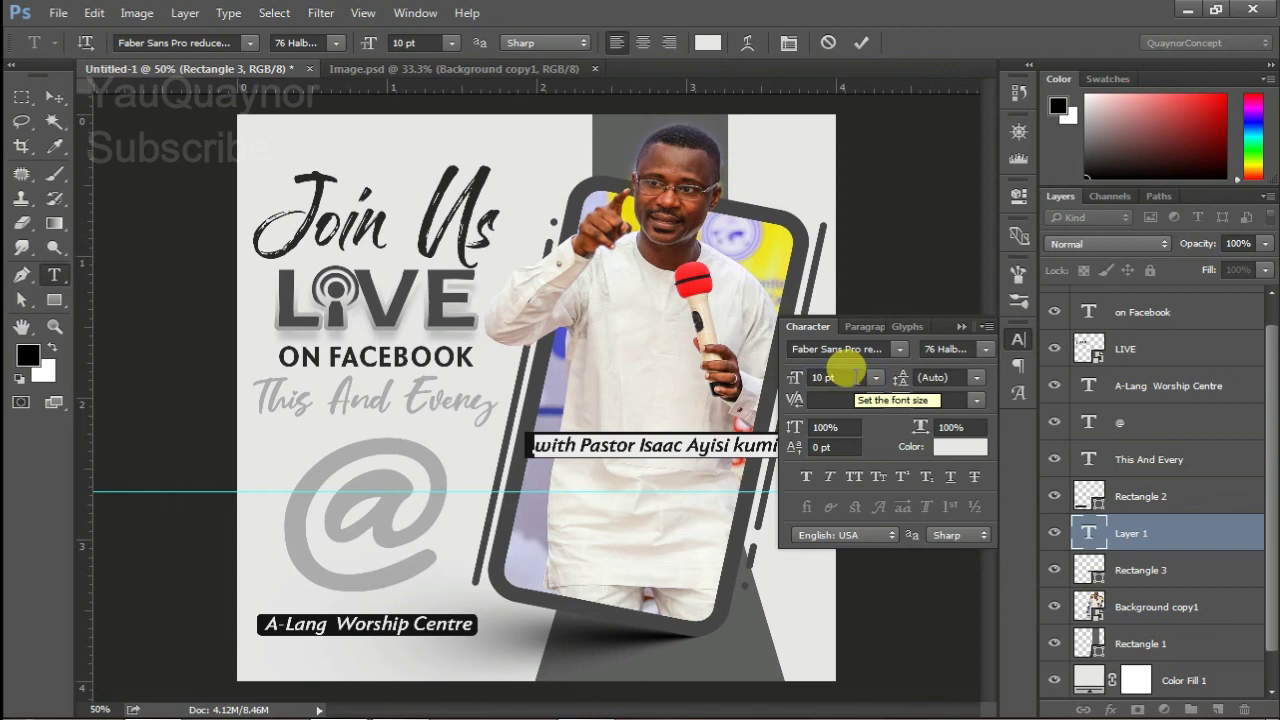
pyautogui.click(860, 42)
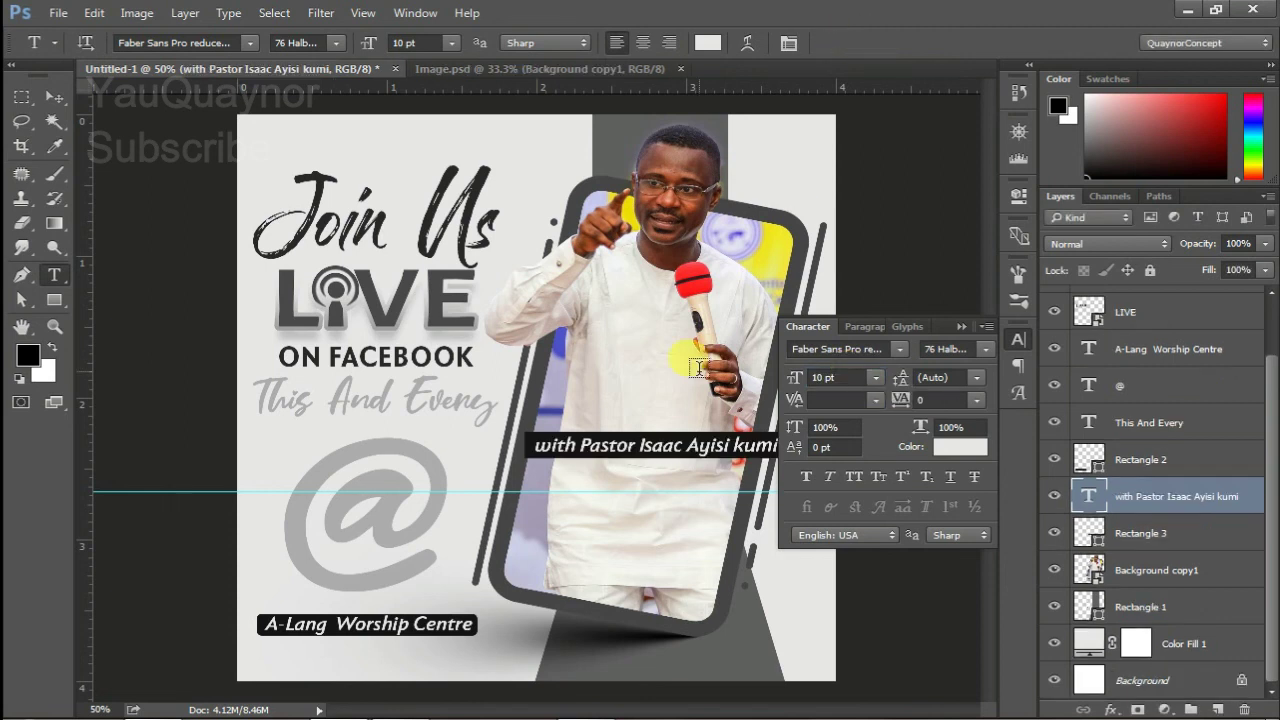
pyautogui.press('v')
pyautogui.press('Left')
pyautogui.press('Left')
pyautogui.press('Left')
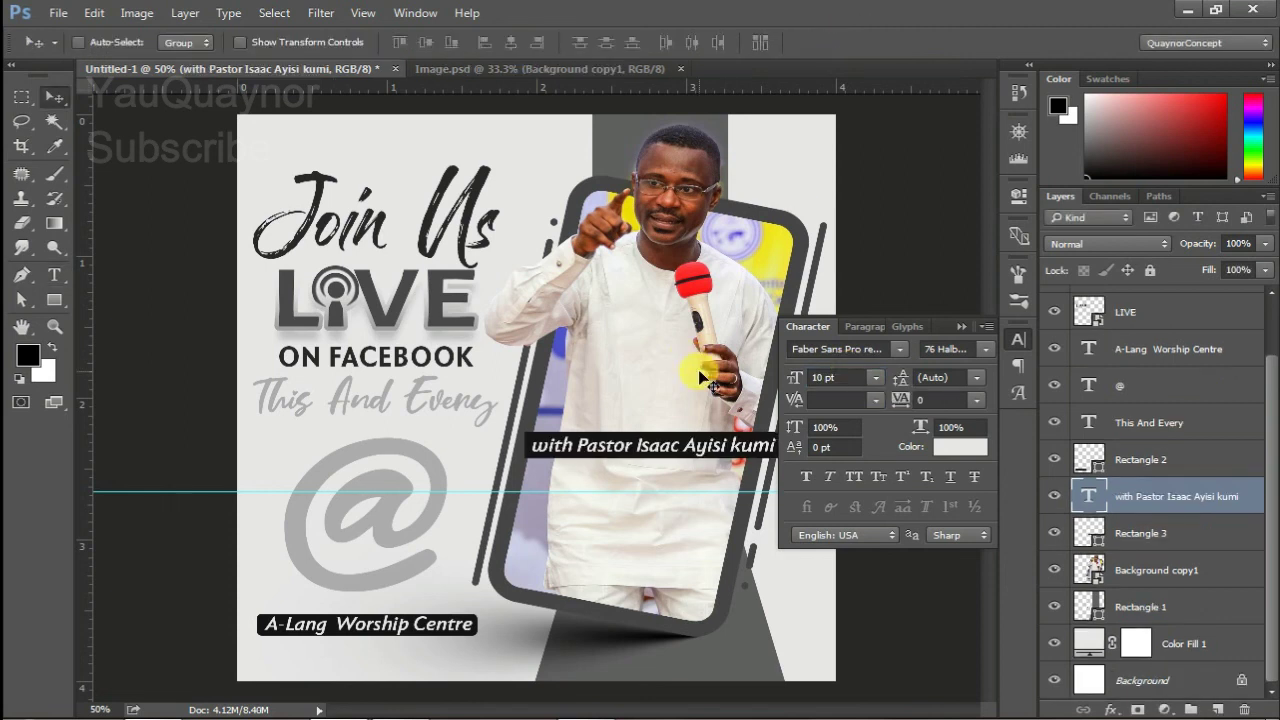
pyautogui.press('t')
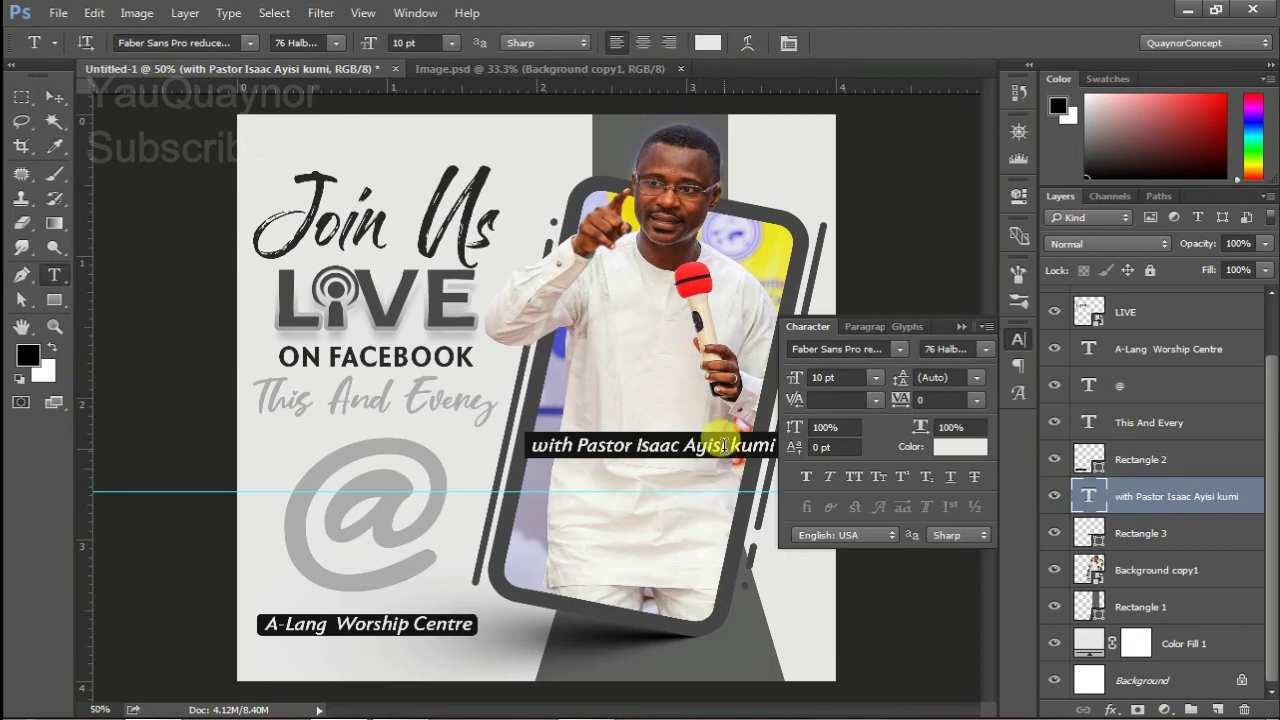
# Step: Change the subtitle font to Myriad Pro Bold Italic and nudge it right within its black bar
pyautogui.click(723, 446)
pyautogui.hotkey('ctrl', 'a')
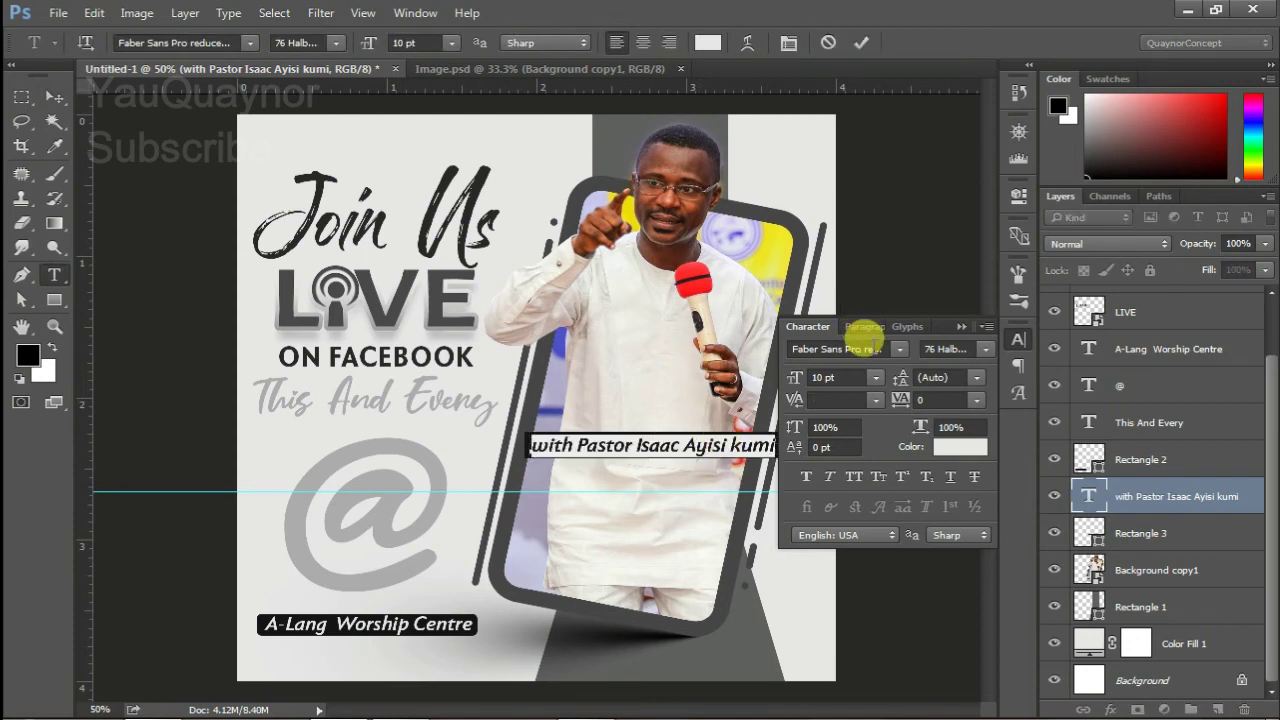
pyautogui.click(880, 348)
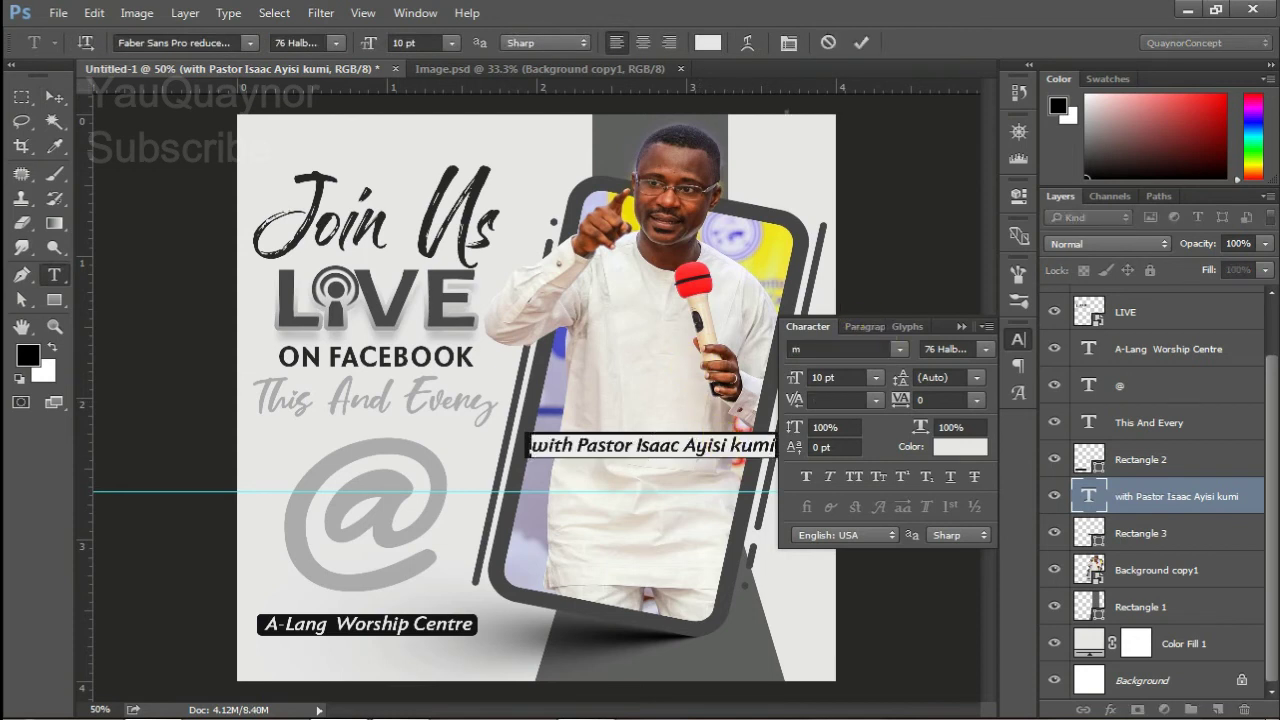
pyautogui.write('myriad')
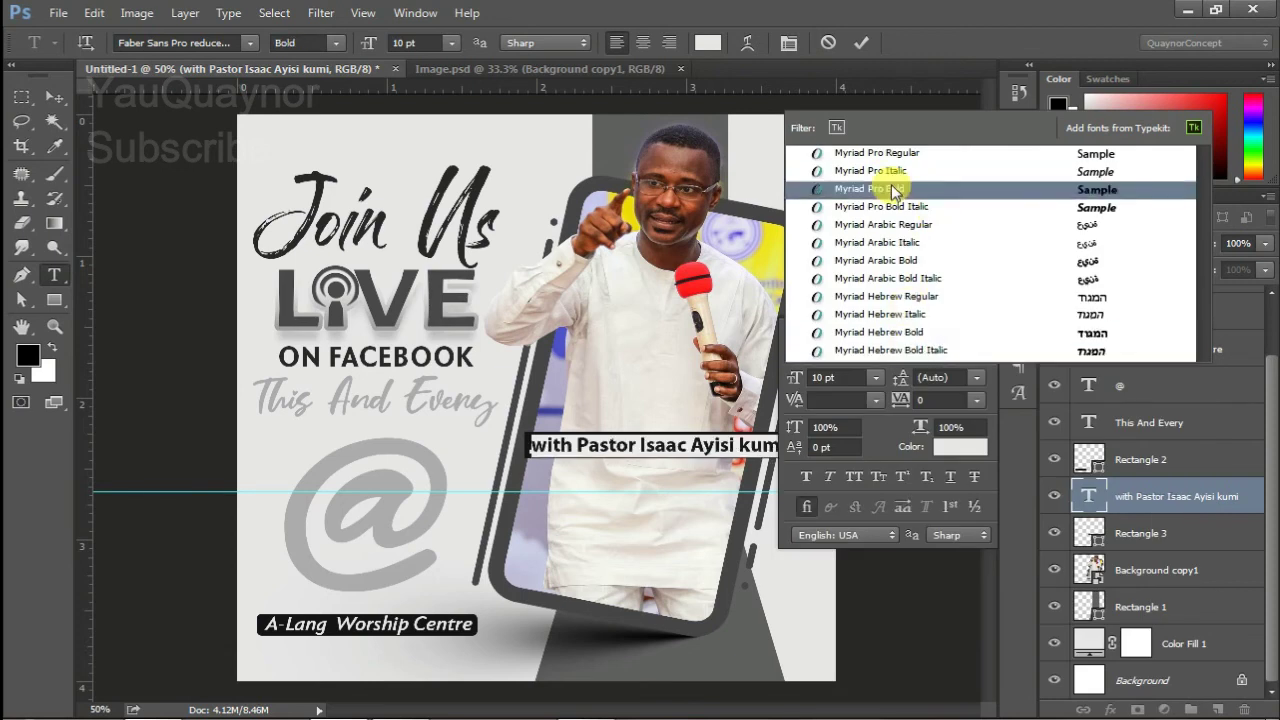
pyautogui.click(893, 208)
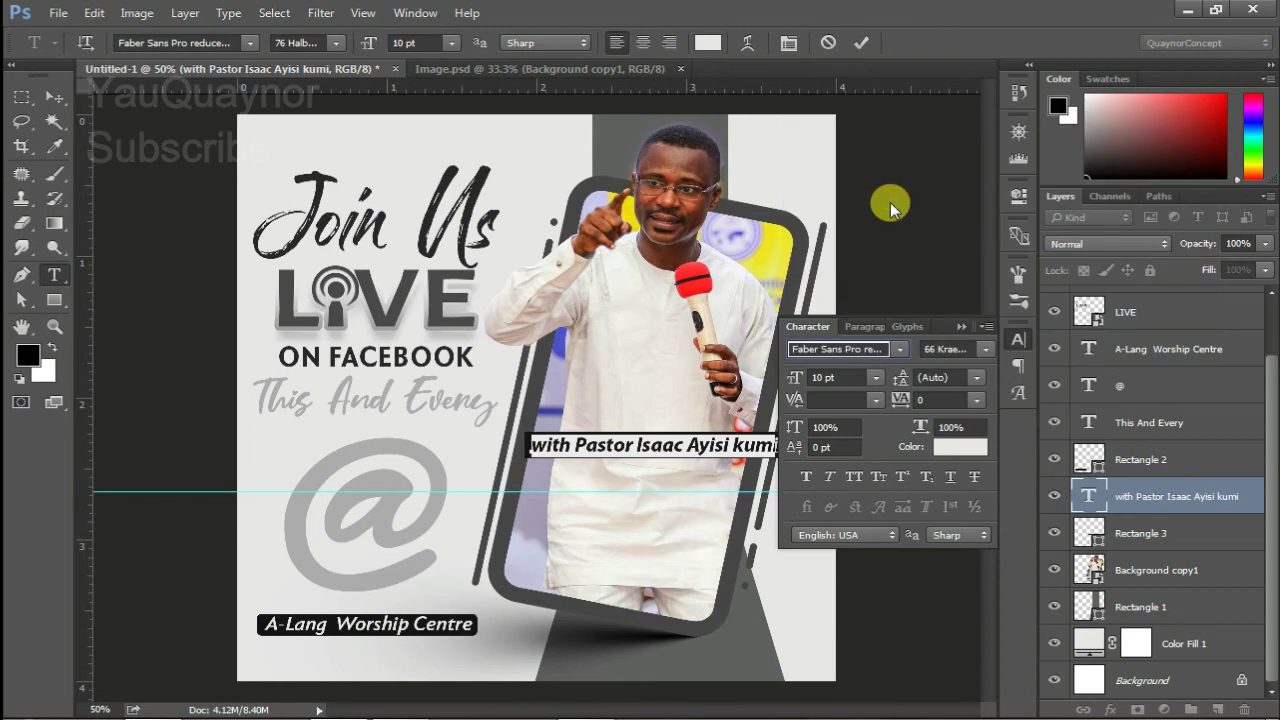
pyautogui.click(855, 40)
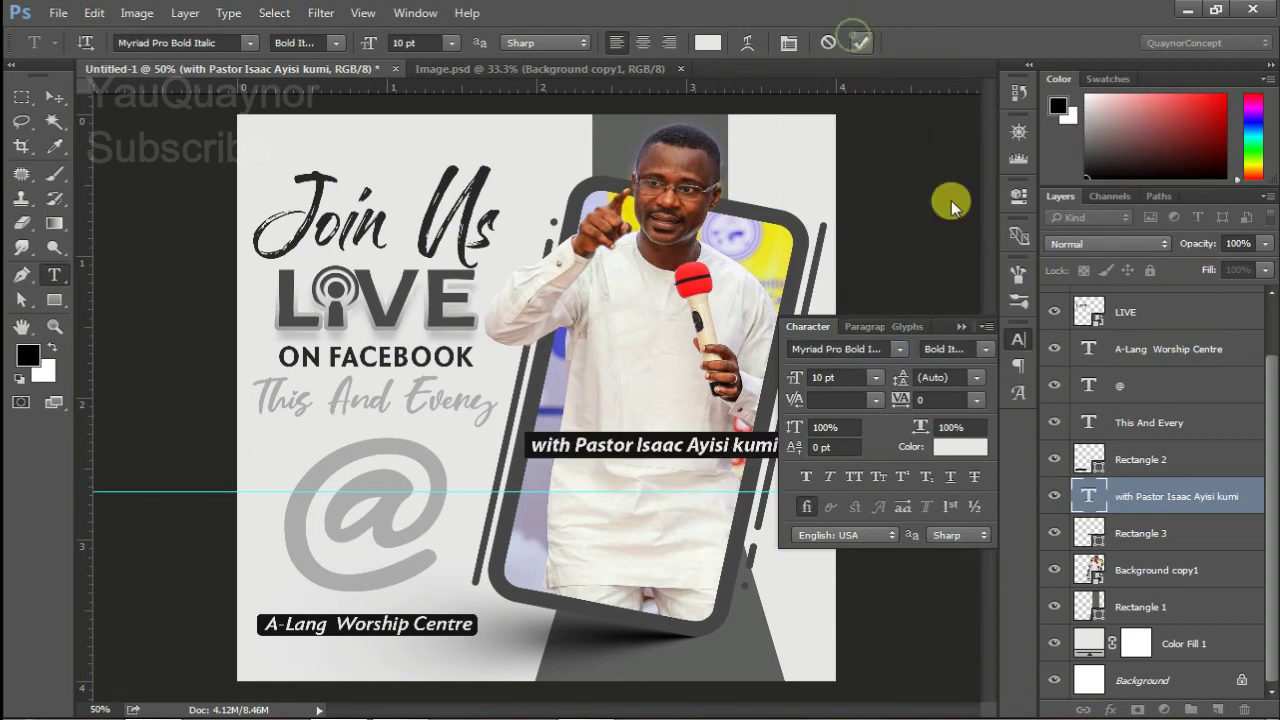
pyautogui.click(1018, 338)
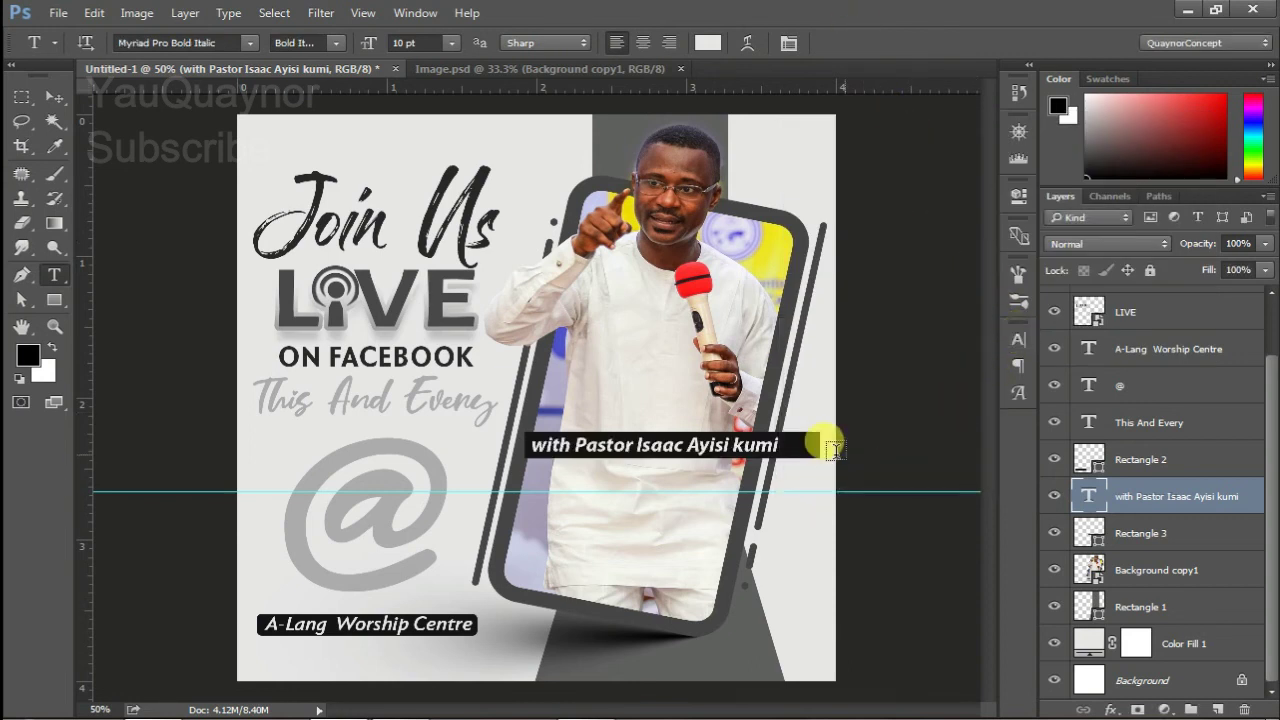
pyautogui.press('v')
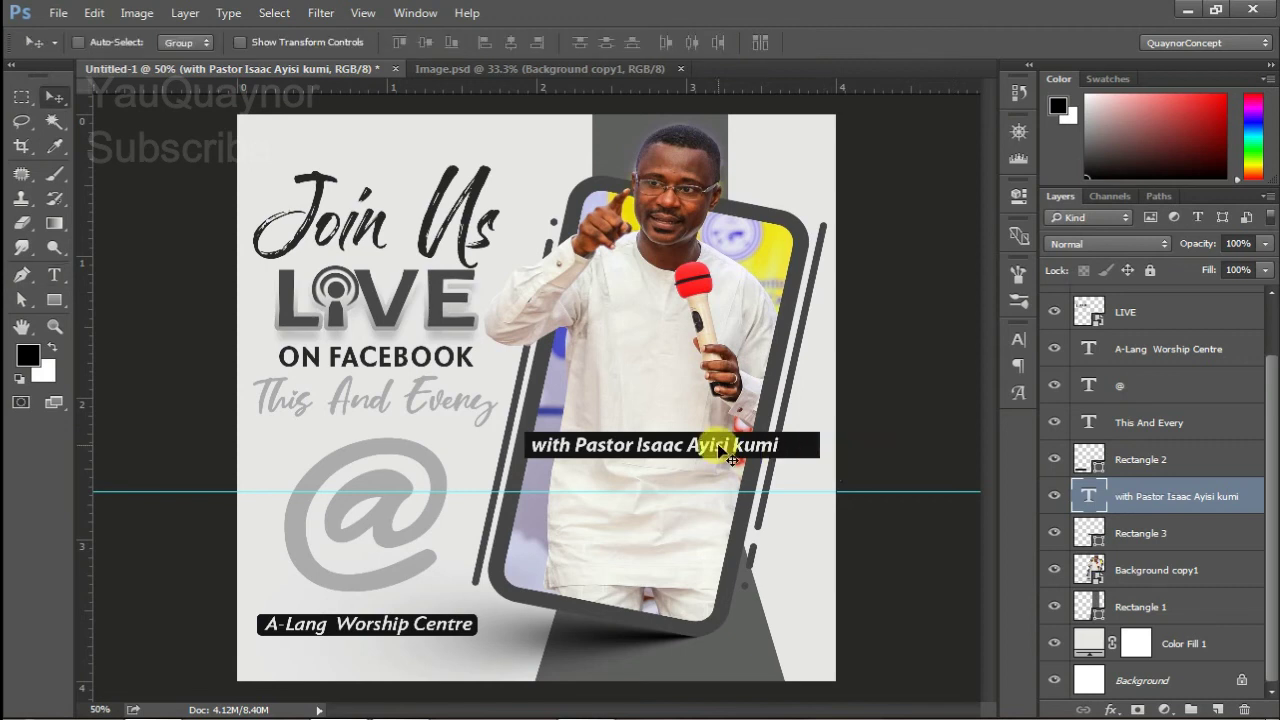
pyautogui.hotkey('shift', 'Right')
pyautogui.hotkey('shift', 'Right')
pyautogui.press('Right')
pyautogui.press('Right')
pyautogui.press('Right')
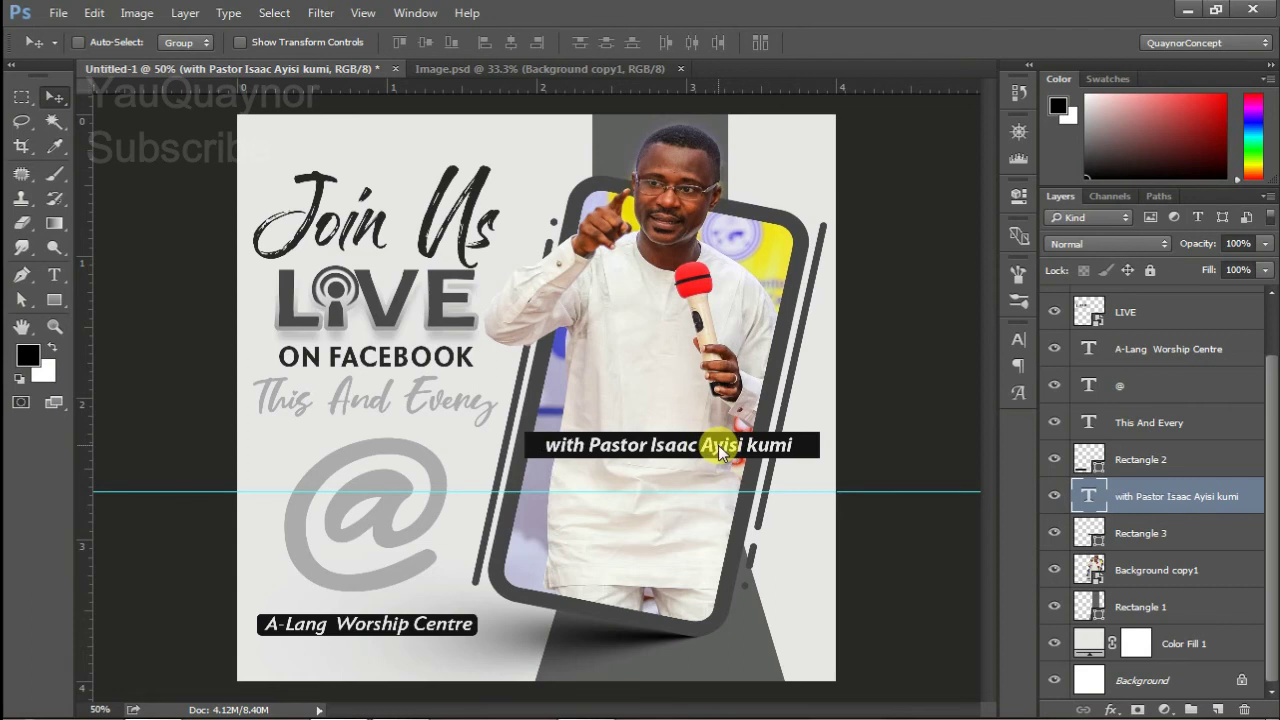
# Step: Zoom in on the left end of the black bar and select Rectangle 3 for path editing
pyautogui.press('z')
pyautogui.moveTo(512, 422); pyautogui.dragTo(558, 462)
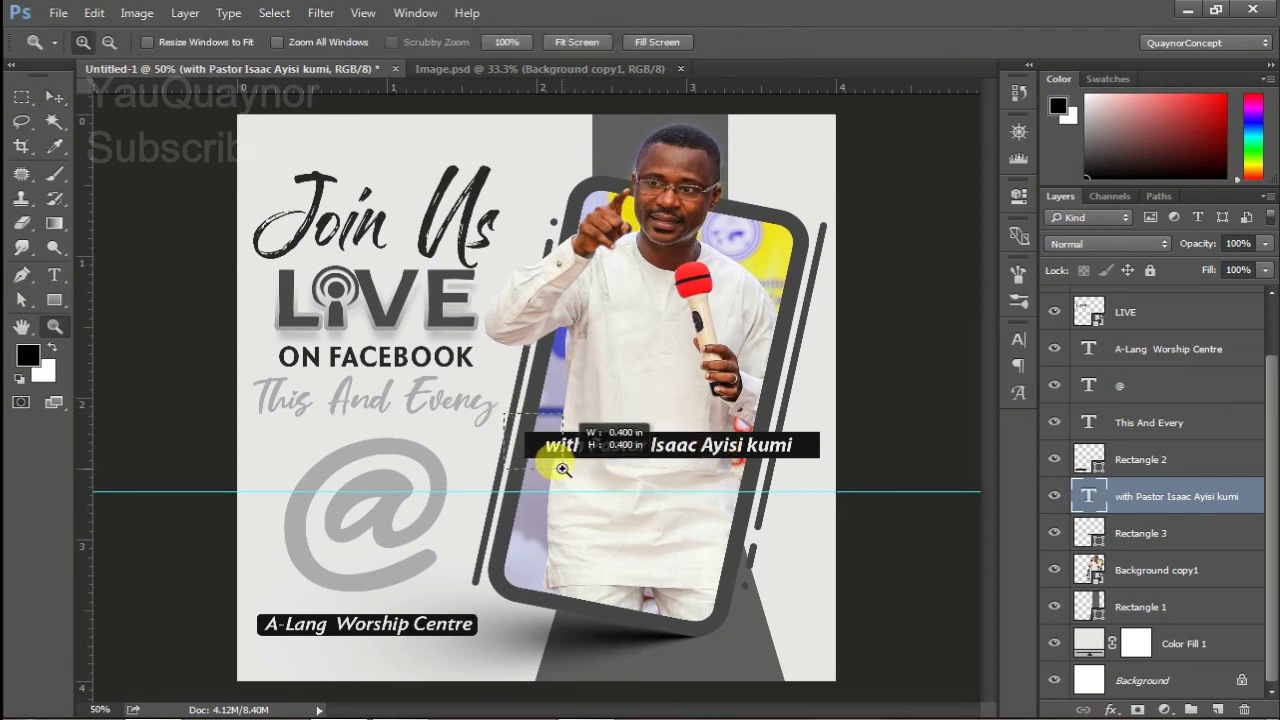
pyautogui.press('p')
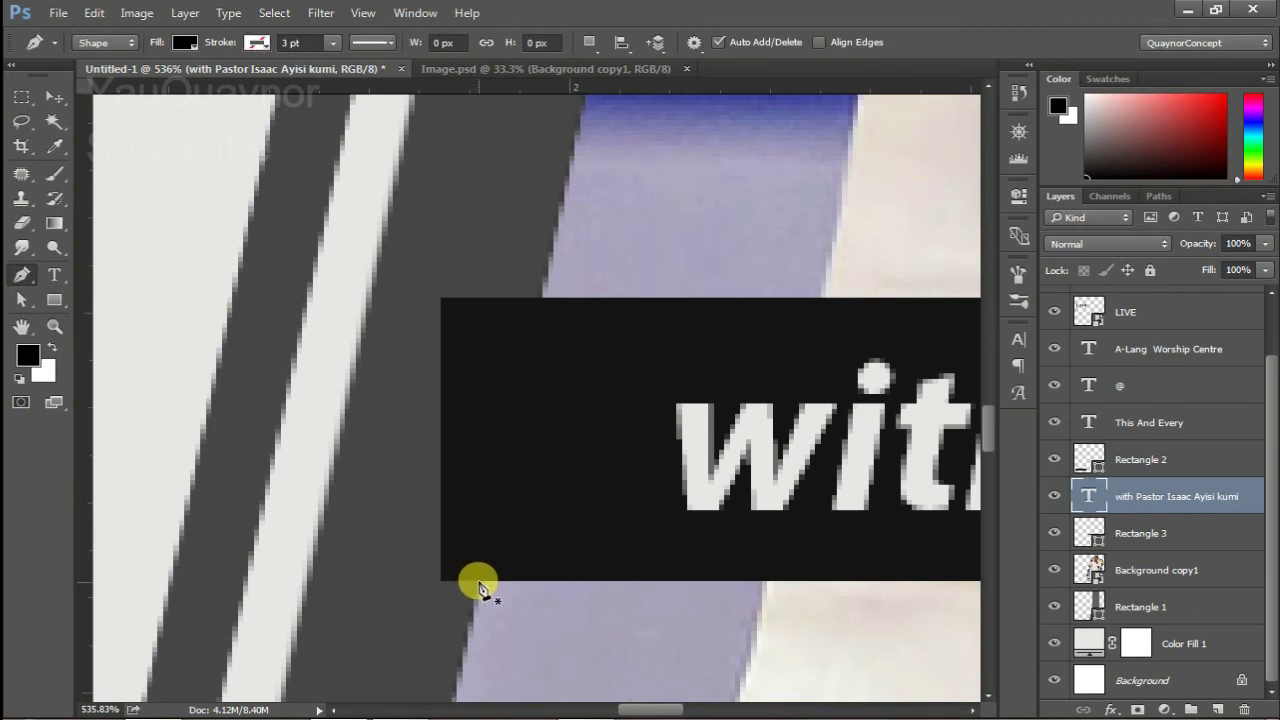
pyautogui.press('v')
pyautogui.click(487, 547)
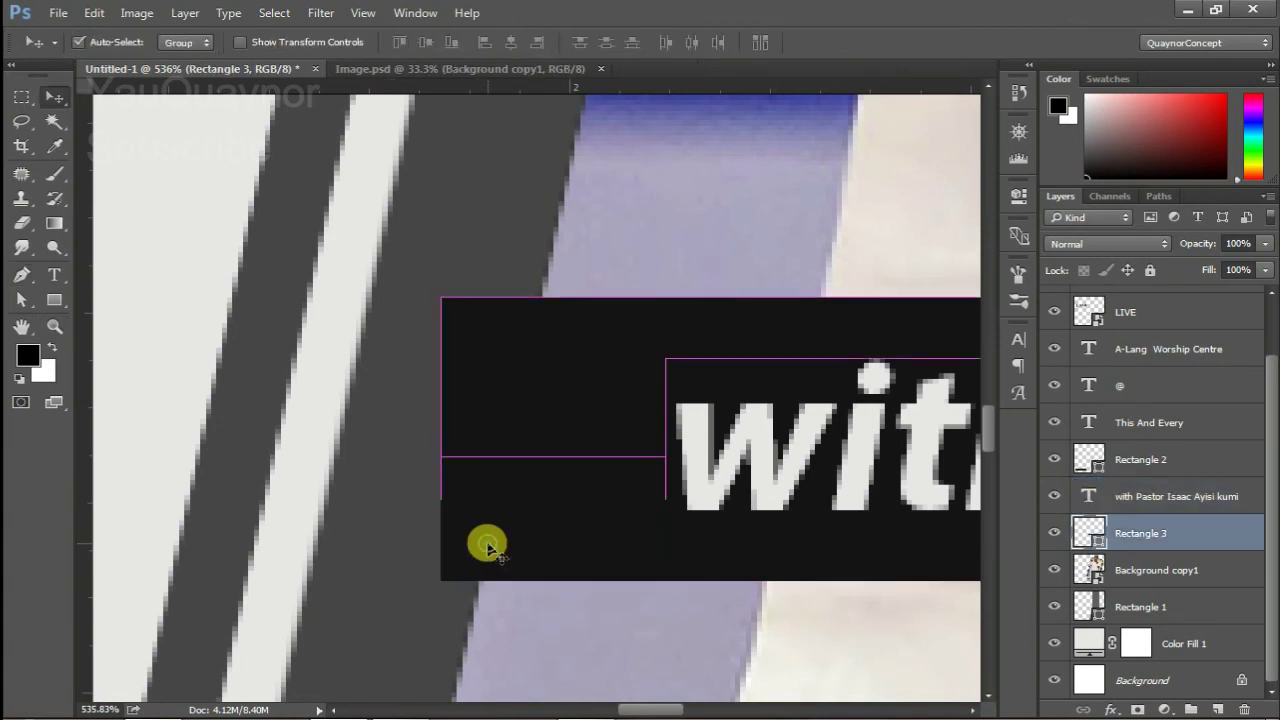
pyautogui.press('p')
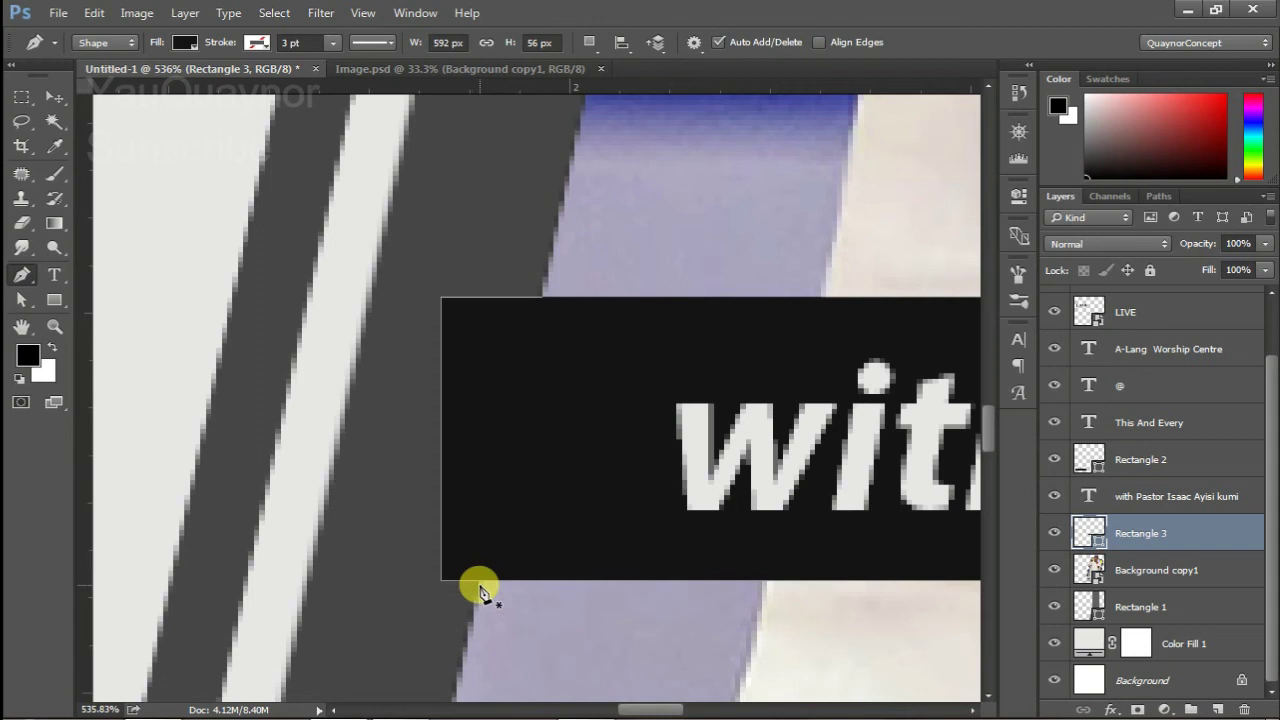
pyautogui.click(479, 583)
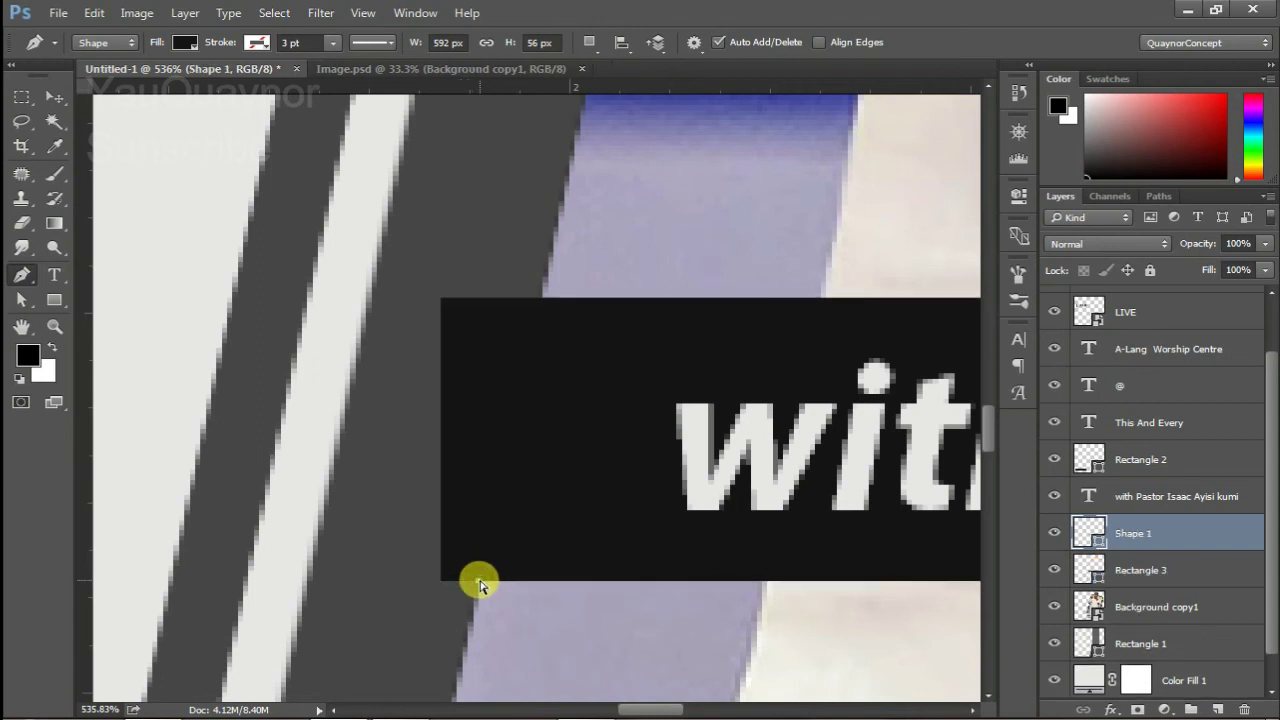
pyautogui.hotkey('ctrl', 'z')
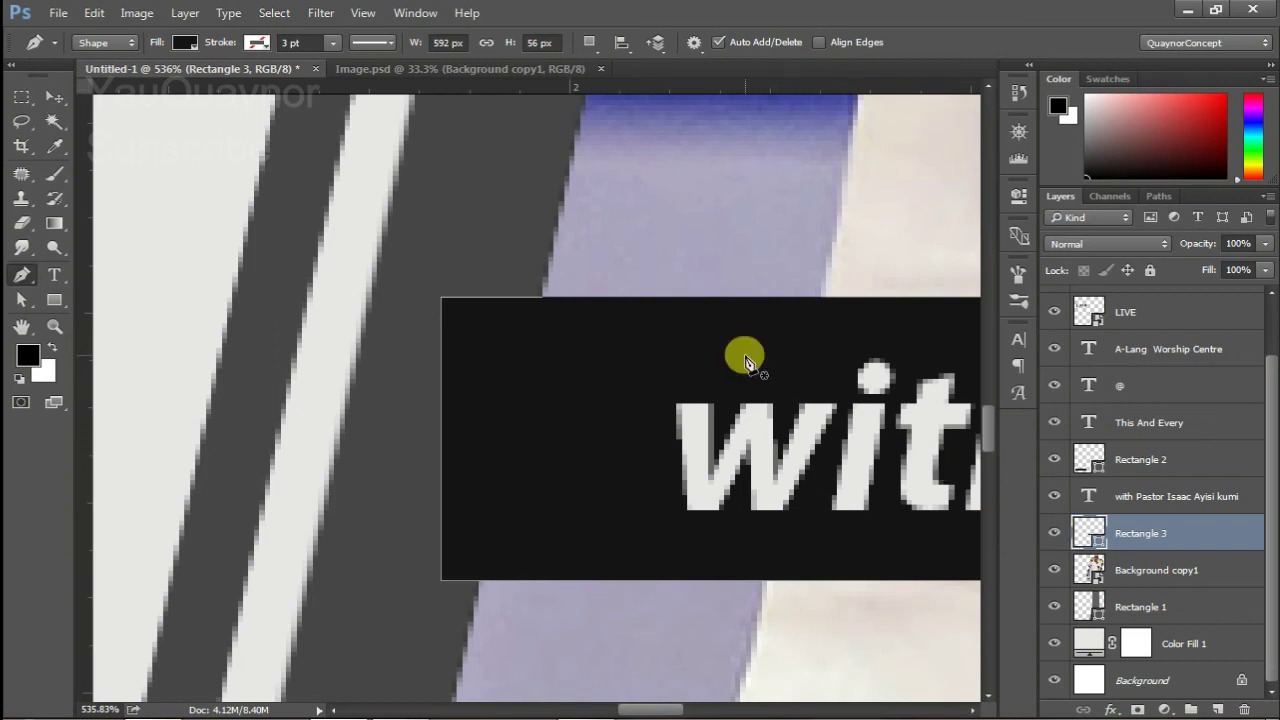
# Step: Shift the banner's left-edge anchors right to steepen its slant, and fit the canvas in view
pyautogui.click(441, 297)
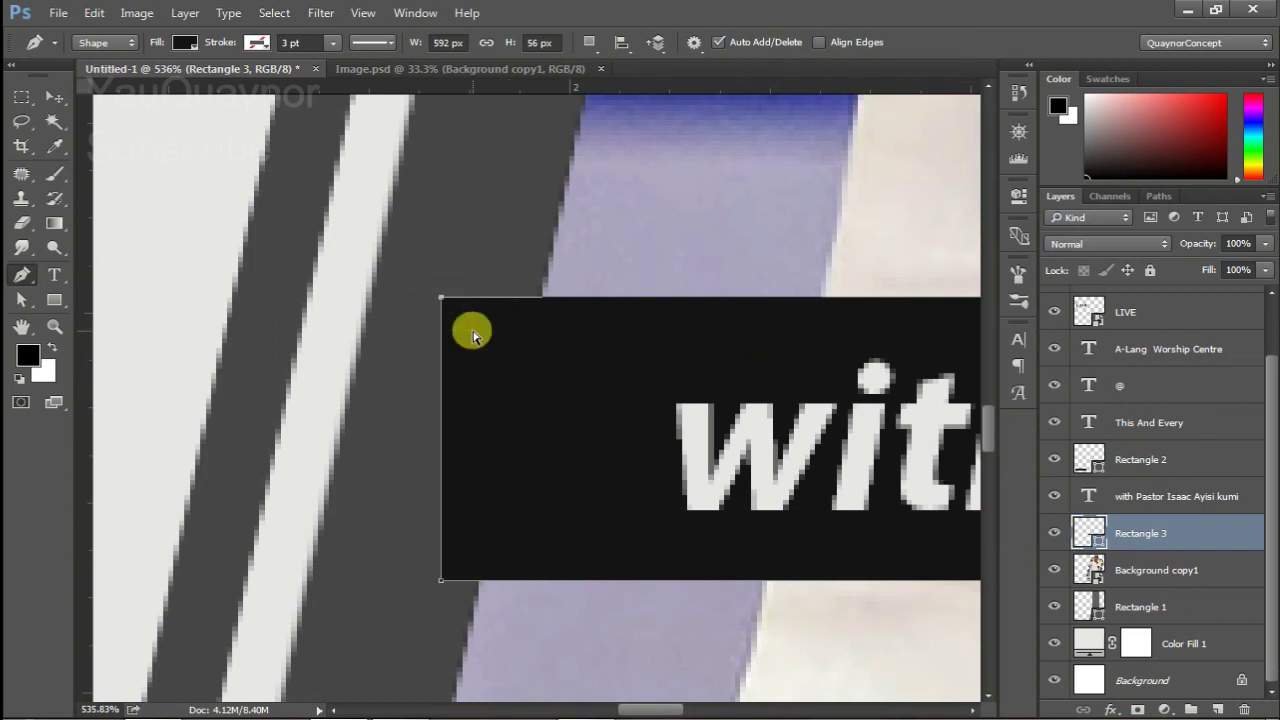
pyautogui.click(441, 579)
pyautogui.moveTo(441, 298); pyautogui.dragTo(511, 300)
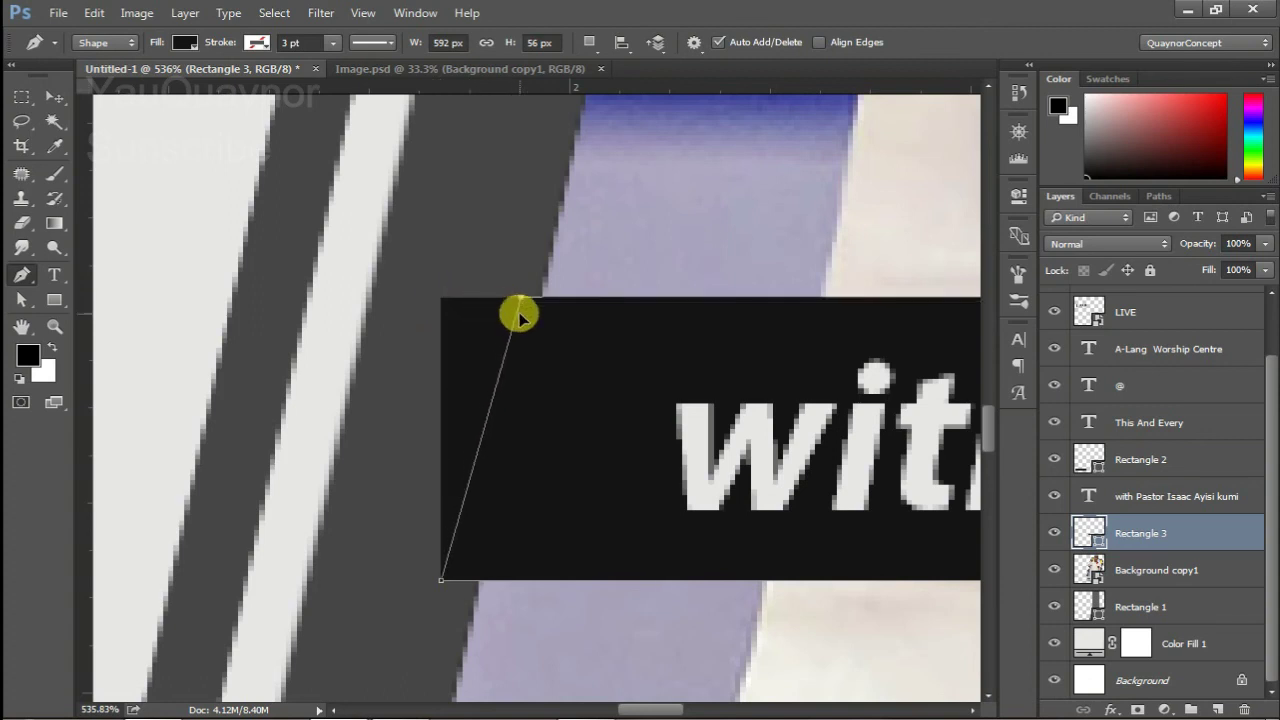
pyautogui.moveTo(512, 311); pyautogui.dragTo(543, 320)
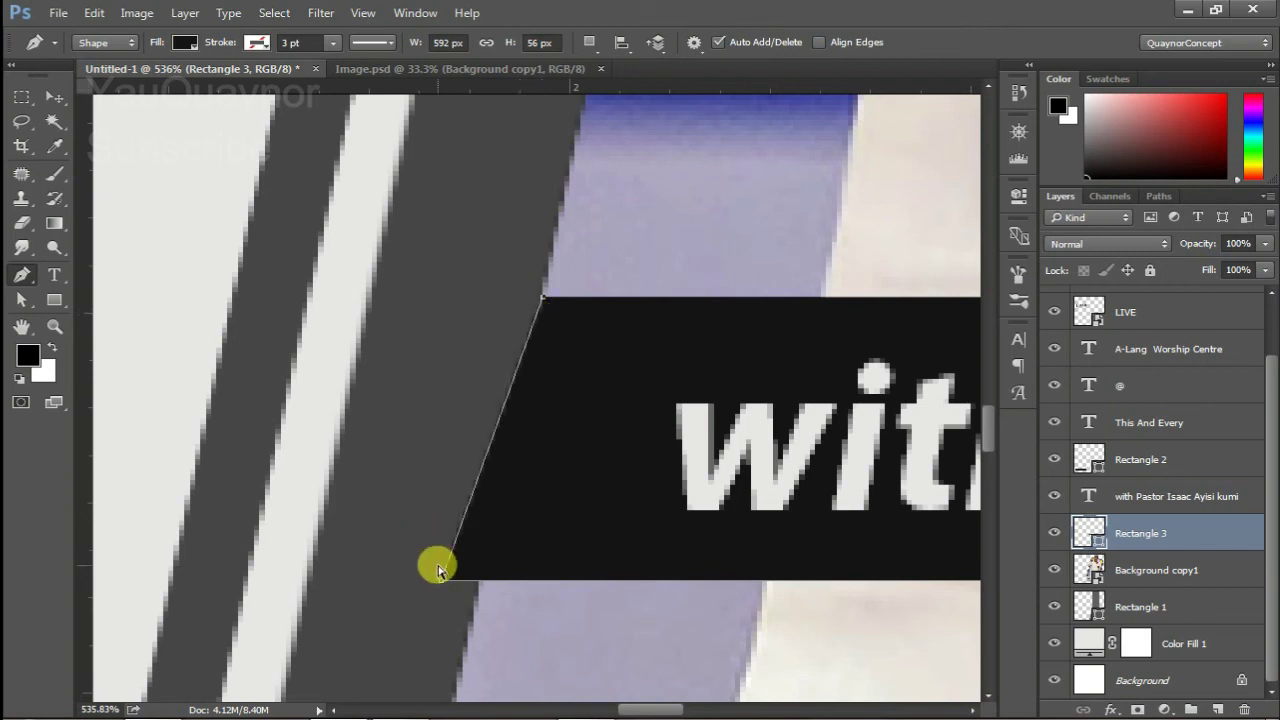
pyautogui.moveTo(443, 580); pyautogui.dragTo(481, 583)
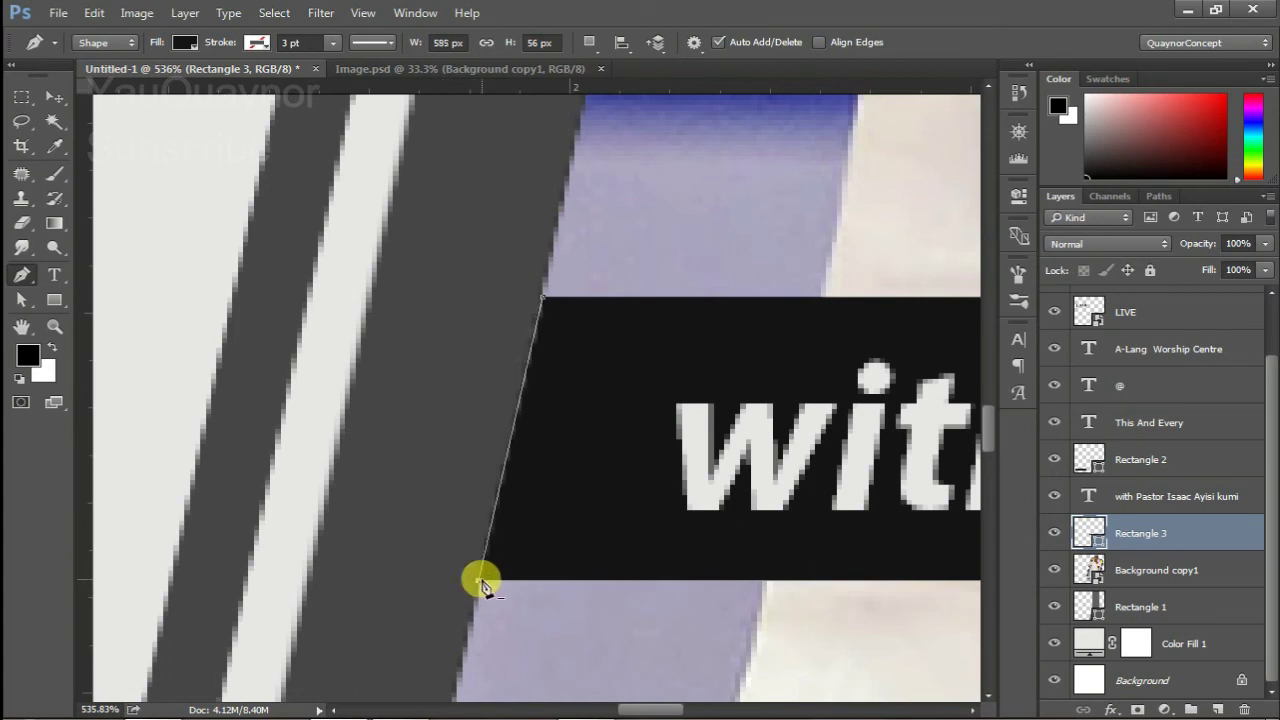
pyautogui.press('v')
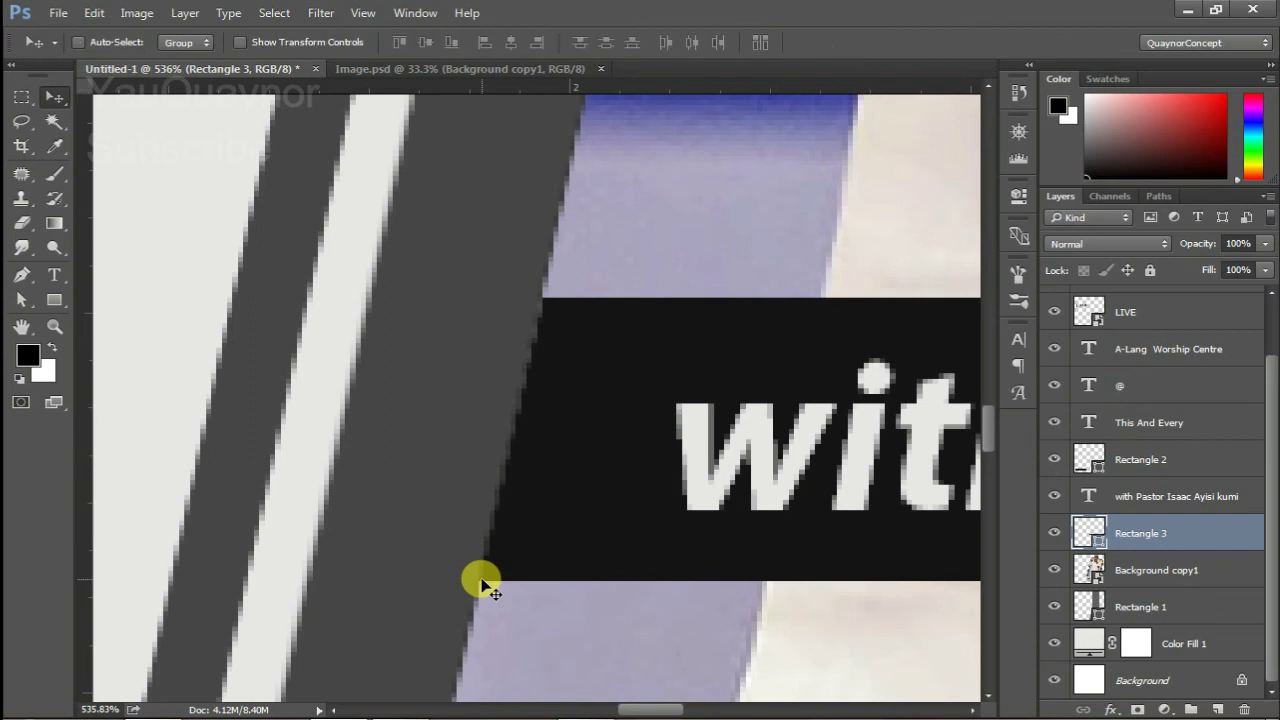
pyautogui.hotkey('ctrl', '0')
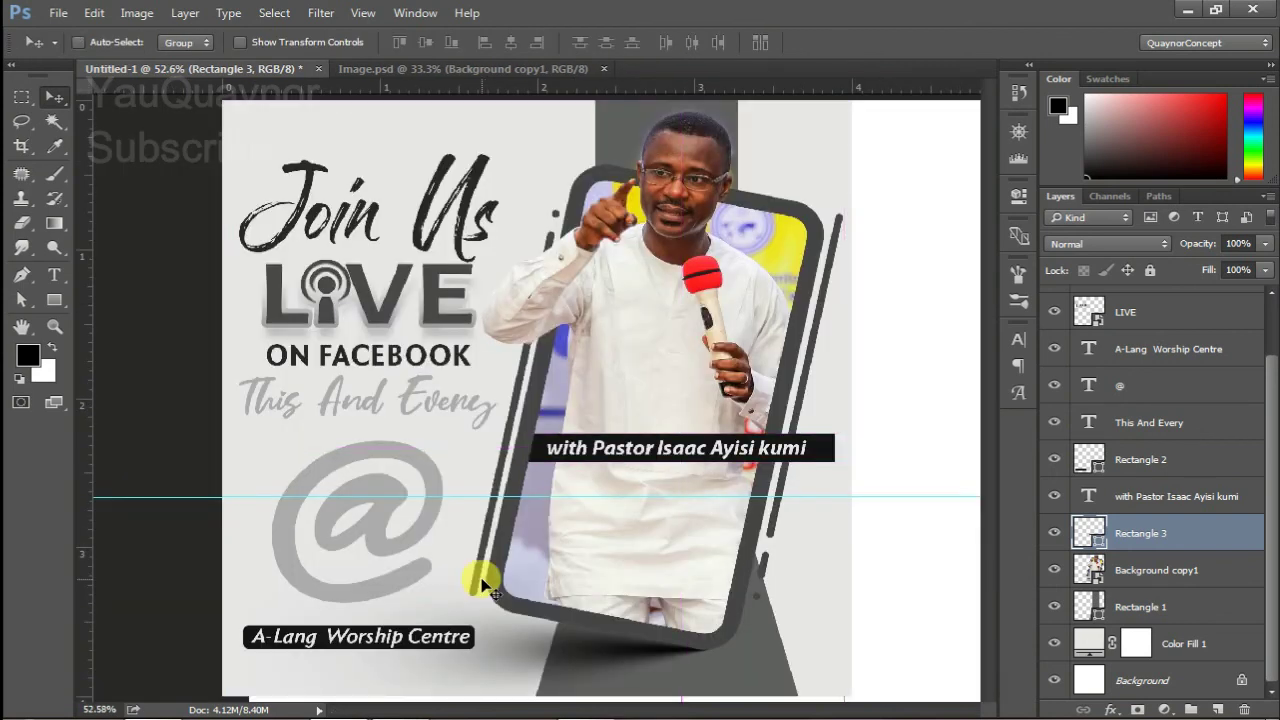
# Step: Select the Join Us, LIVE, ON FACEBOOK and This And Every headings and nudge them down
pyautogui.hotkey('ctrl', '-')
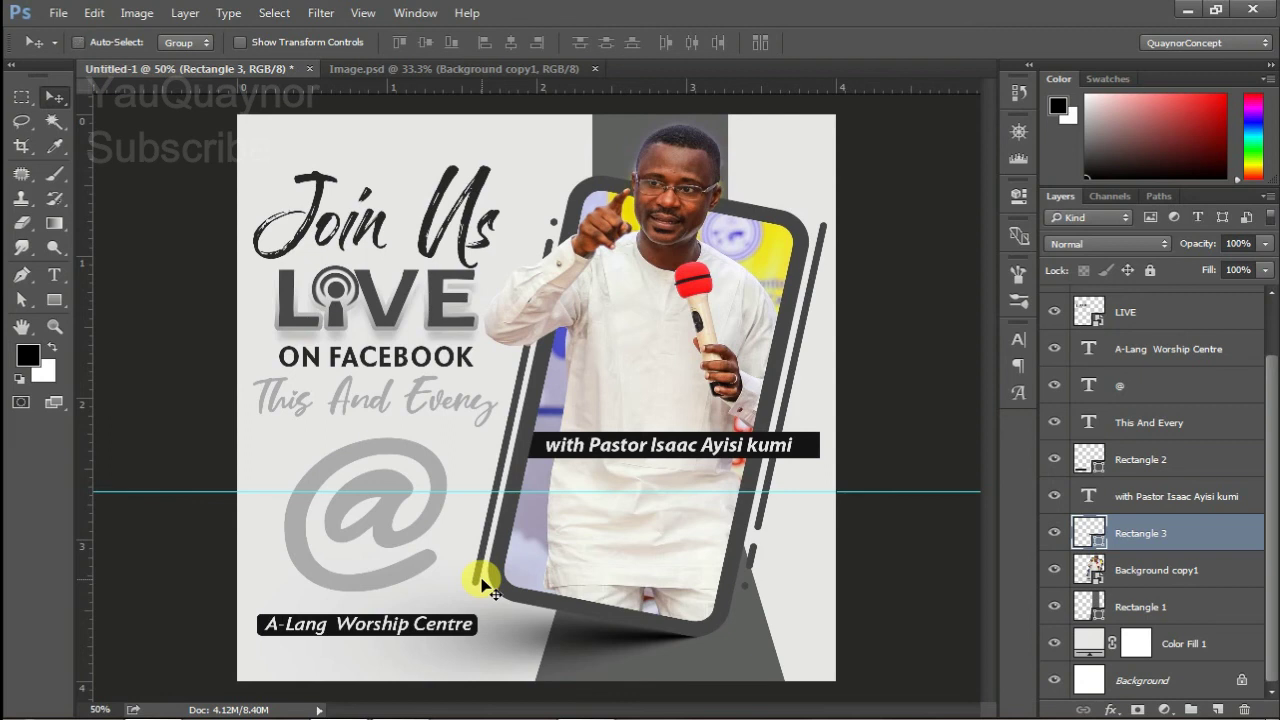
pyautogui.click(352, 222)
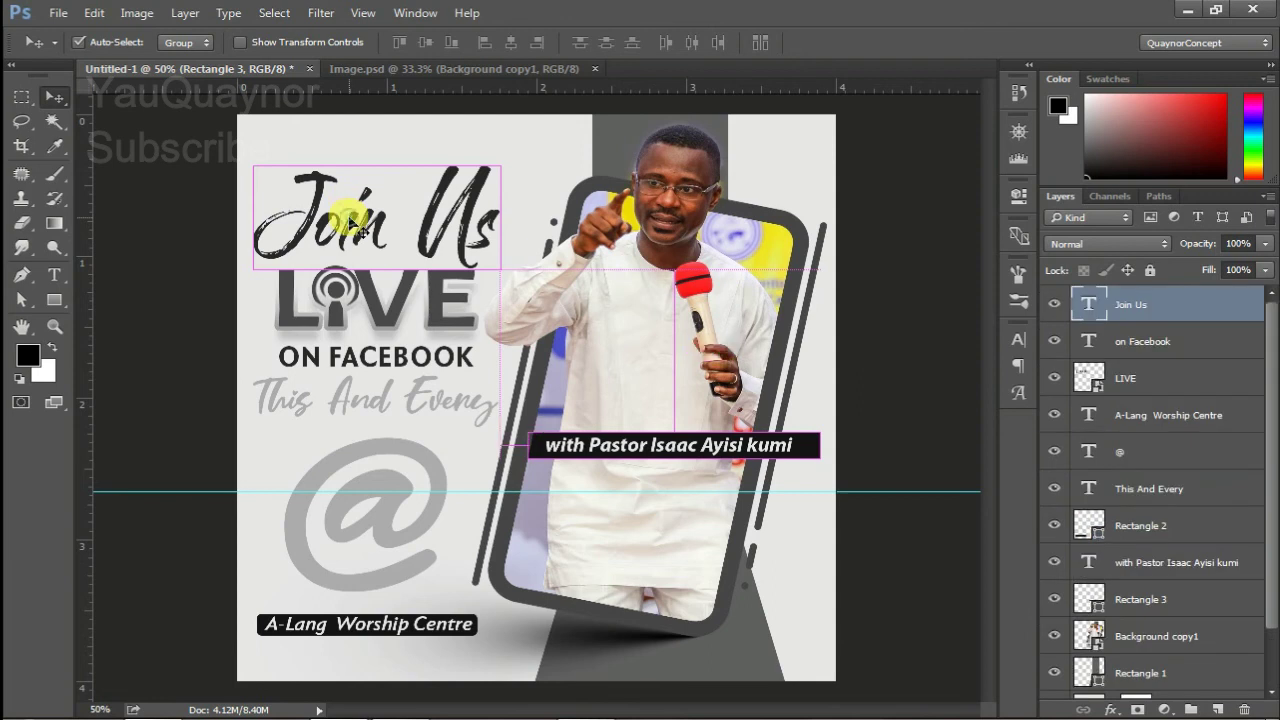
pyautogui.keyDown('shift'); pyautogui.click(336, 295); pyautogui.keyUp('shift')
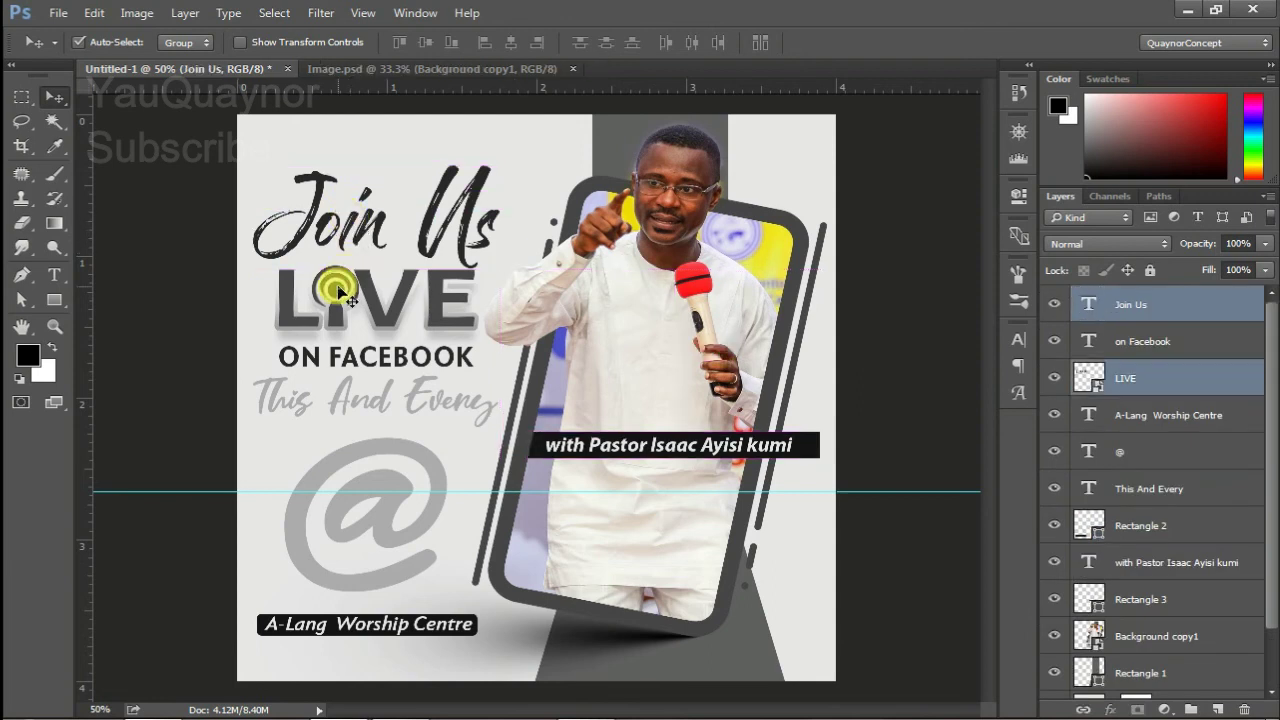
pyautogui.press('ctrl')
pyautogui.keyDown('shift'); pyautogui.click(336, 360); pyautogui.keyUp('shift')
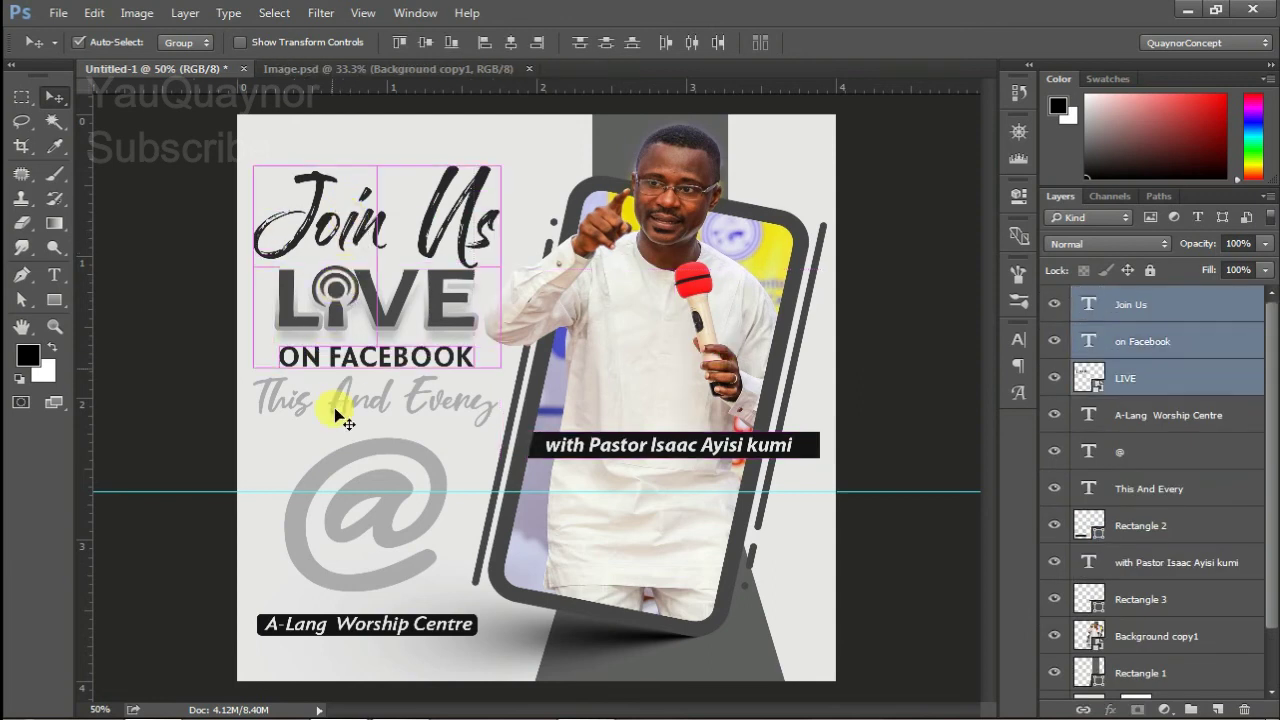
pyautogui.keyDown('shift'); pyautogui.click(337, 410); pyautogui.keyUp('shift')
pyautogui.press('Down')
pyautogui.press('Down')
pyautogui.press('Down')
pyautogui.press('Down')
pyautogui.press('Down')
pyautogui.press('Down')
pyautogui.press('Down')
pyautogui.press('Down')
pyautogui.press('Down')
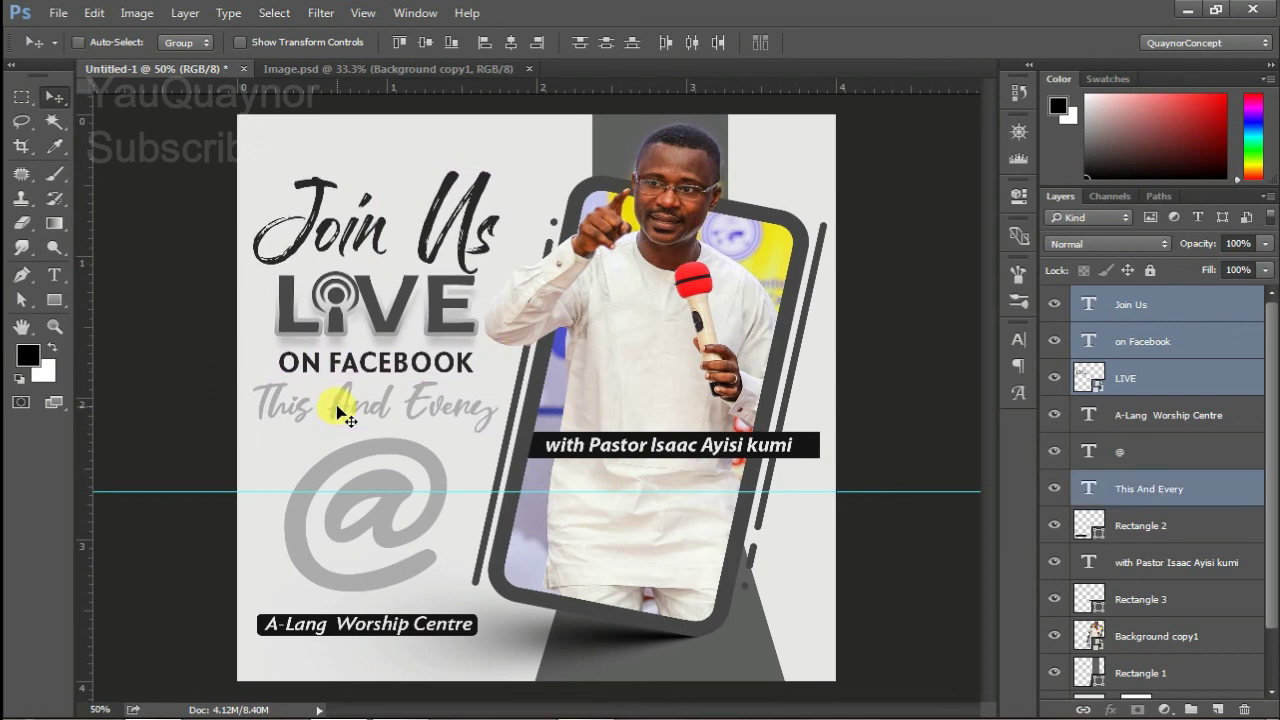
# Step: Add the @ symbol, nudge the group lower again, and drag a copy of the A-Lang Worship Centre label upward
pyautogui.press('ctrl')
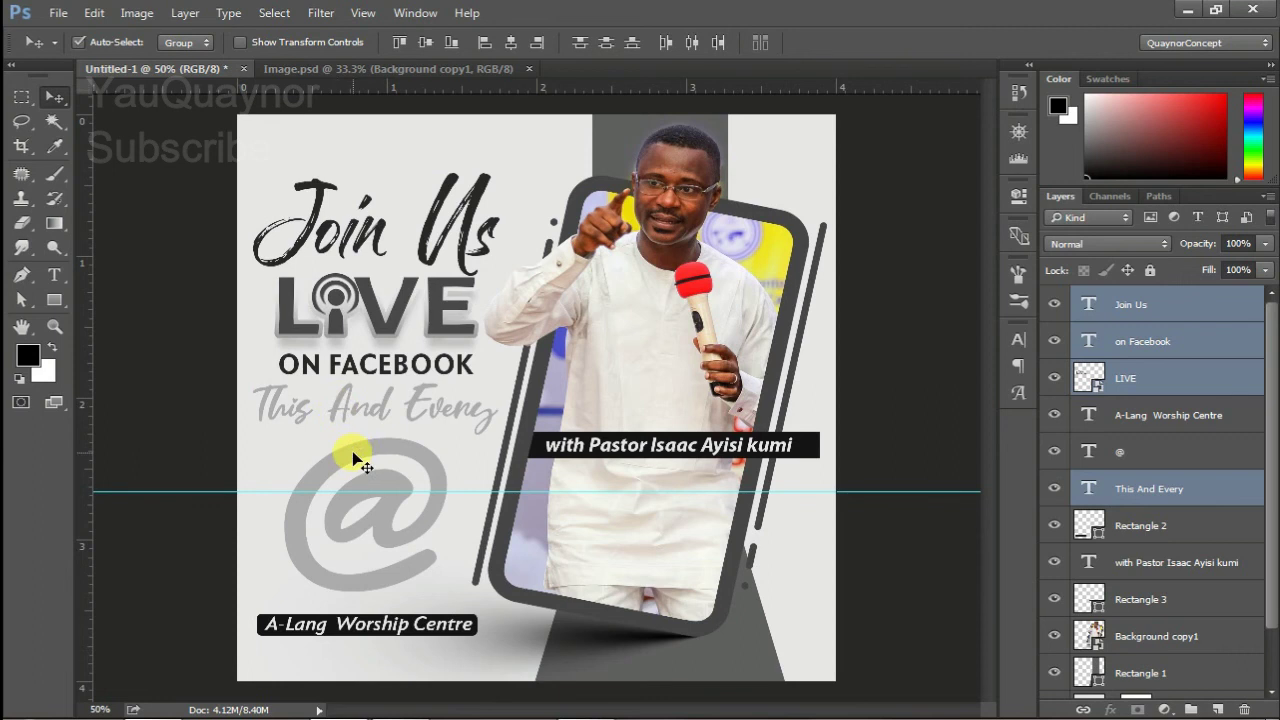
pyautogui.keyDown('shift'); pyautogui.click(353, 455); pyautogui.keyUp('shift')
pyautogui.press('Down')
pyautogui.press('Down')
pyautogui.press('Down')
pyautogui.press('Down')
pyautogui.press('Down')
pyautogui.press('Down')
pyautogui.press('Down')
pyautogui.press('Down')
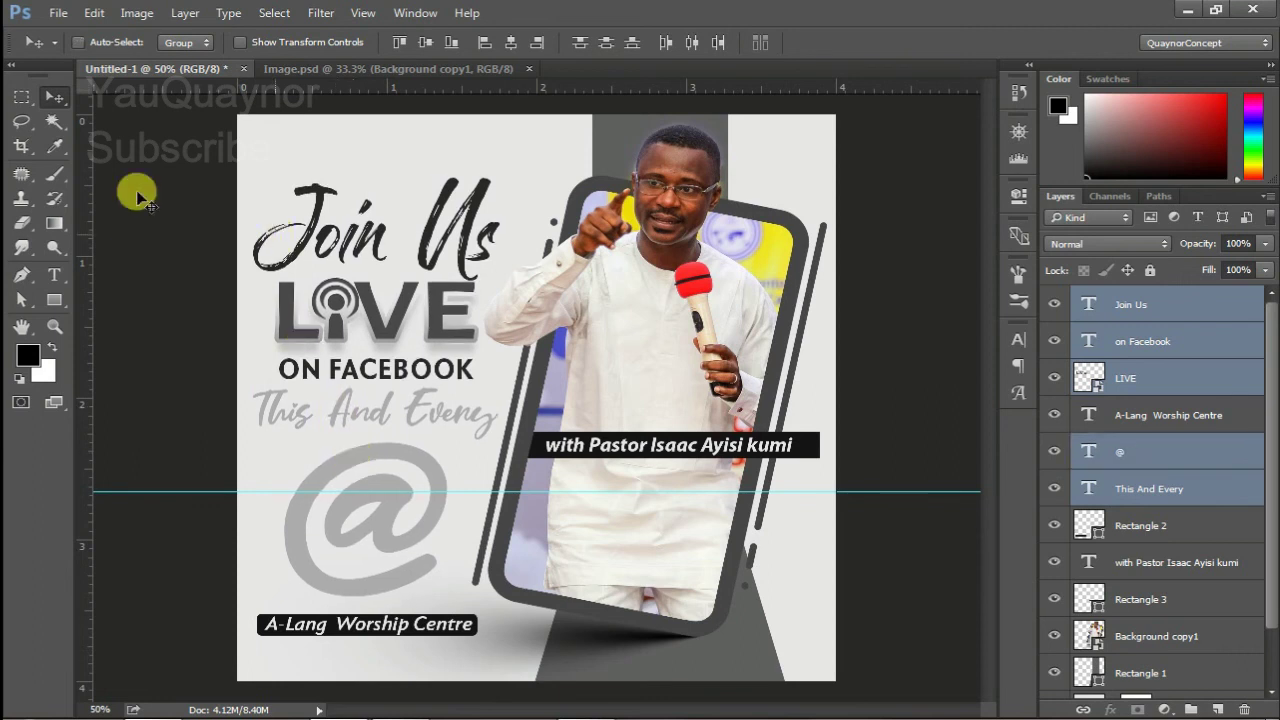
pyautogui.keyDown('ctrl'); pyautogui.click(308, 628); pyautogui.keyUp('ctrl')
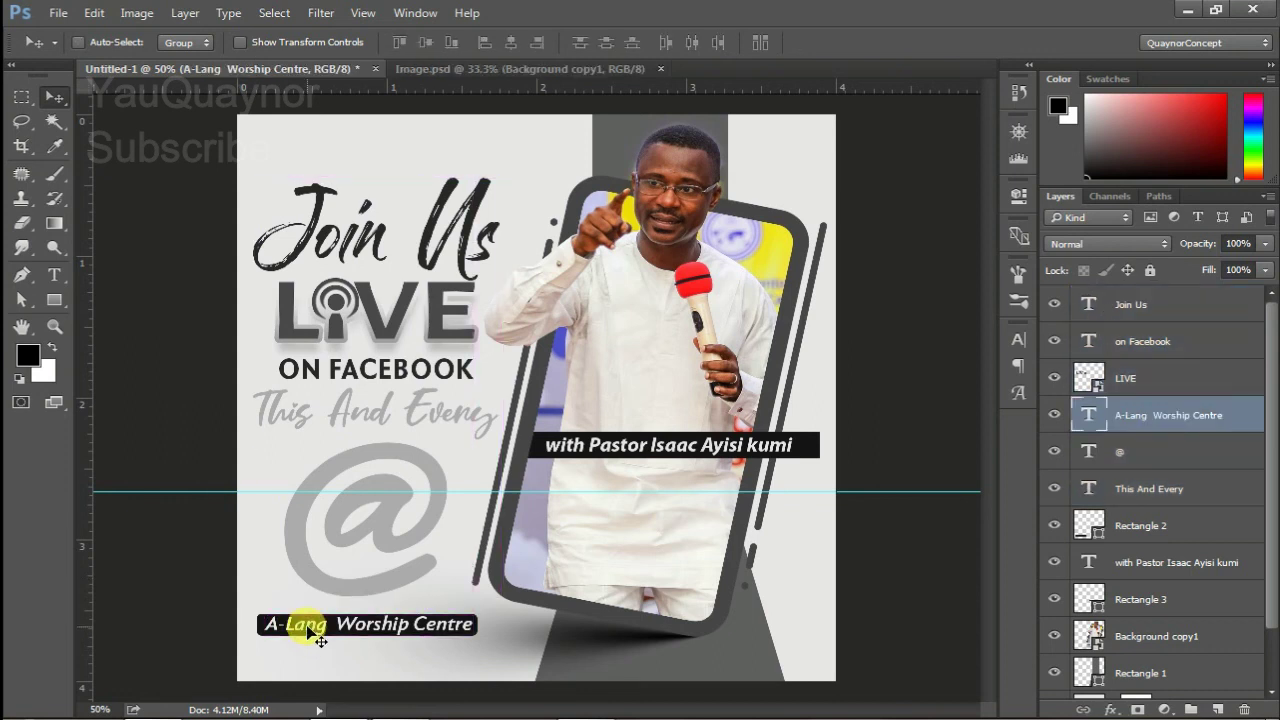
pyautogui.moveTo(308, 628); pyautogui.dragTo(333, 172)
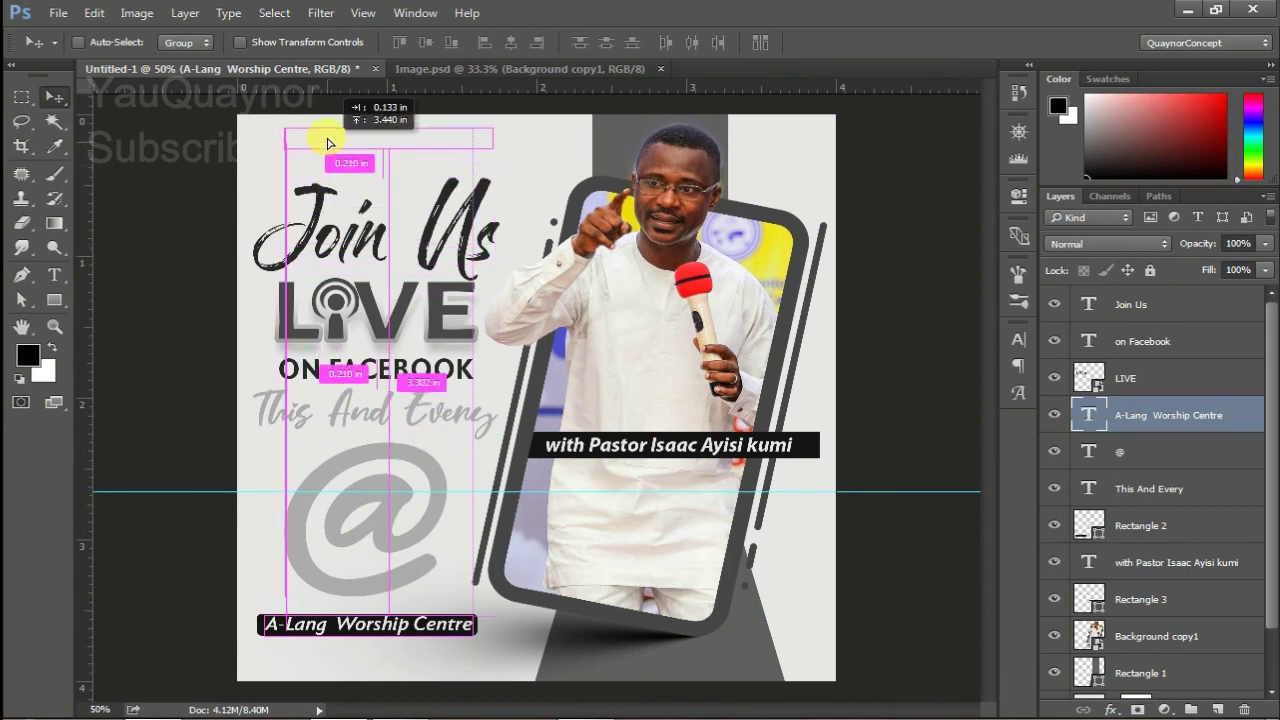
# Step: Drop the A-Lang Worship Centre label copy above Join Us, colour it 151414 and set it to 8 pt
pyautogui.moveTo(333, 172); pyautogui.dragTo(331, 140)
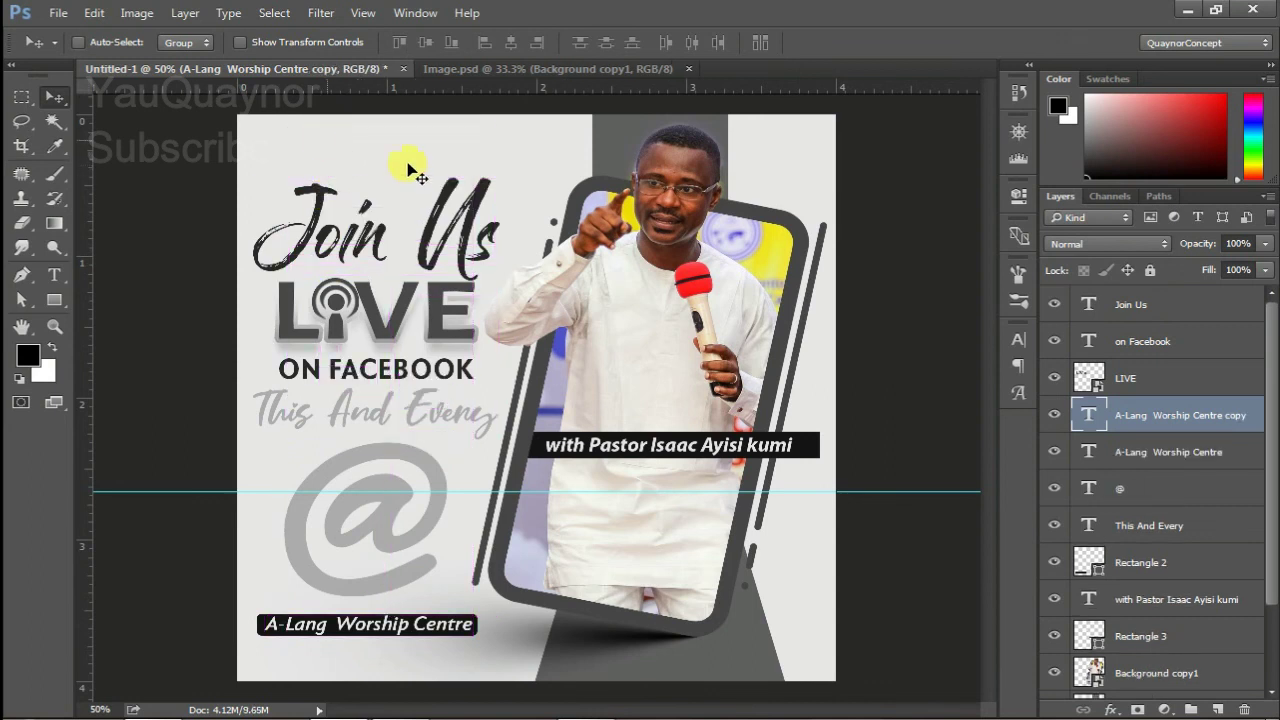
pyautogui.click(1017, 340)
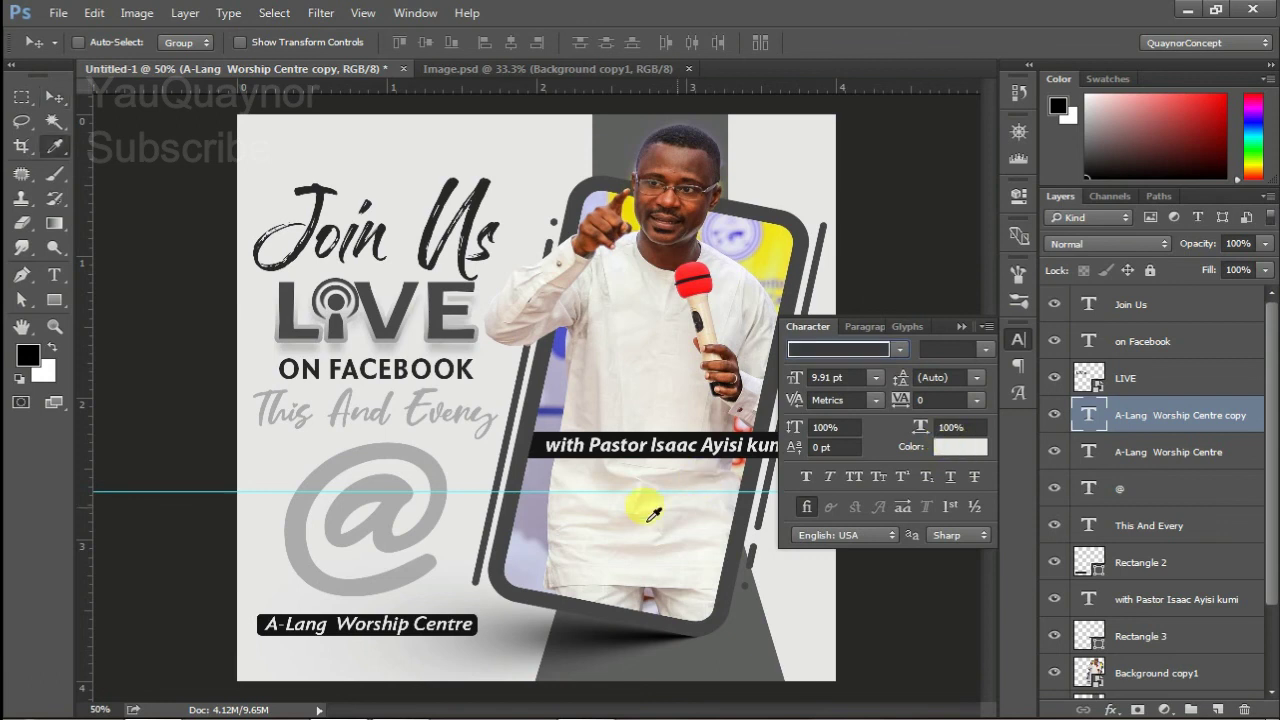
pyautogui.click(945, 447)
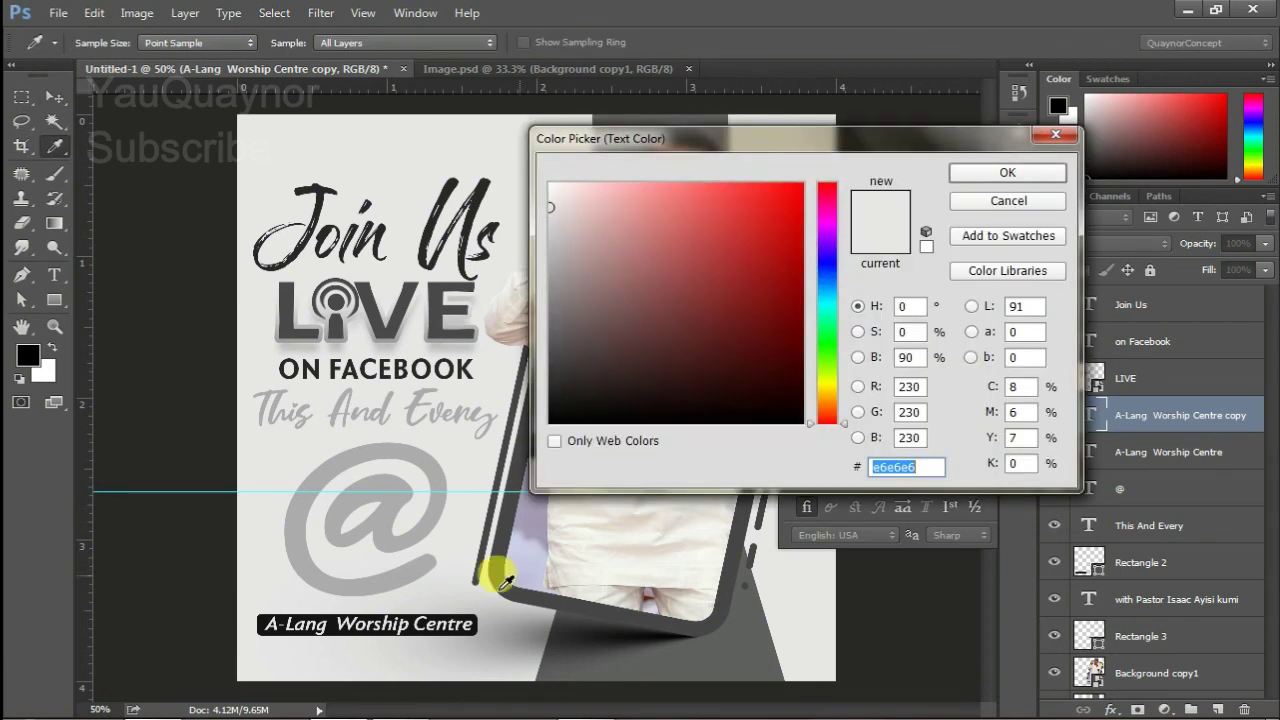
pyautogui.click(415, 608)
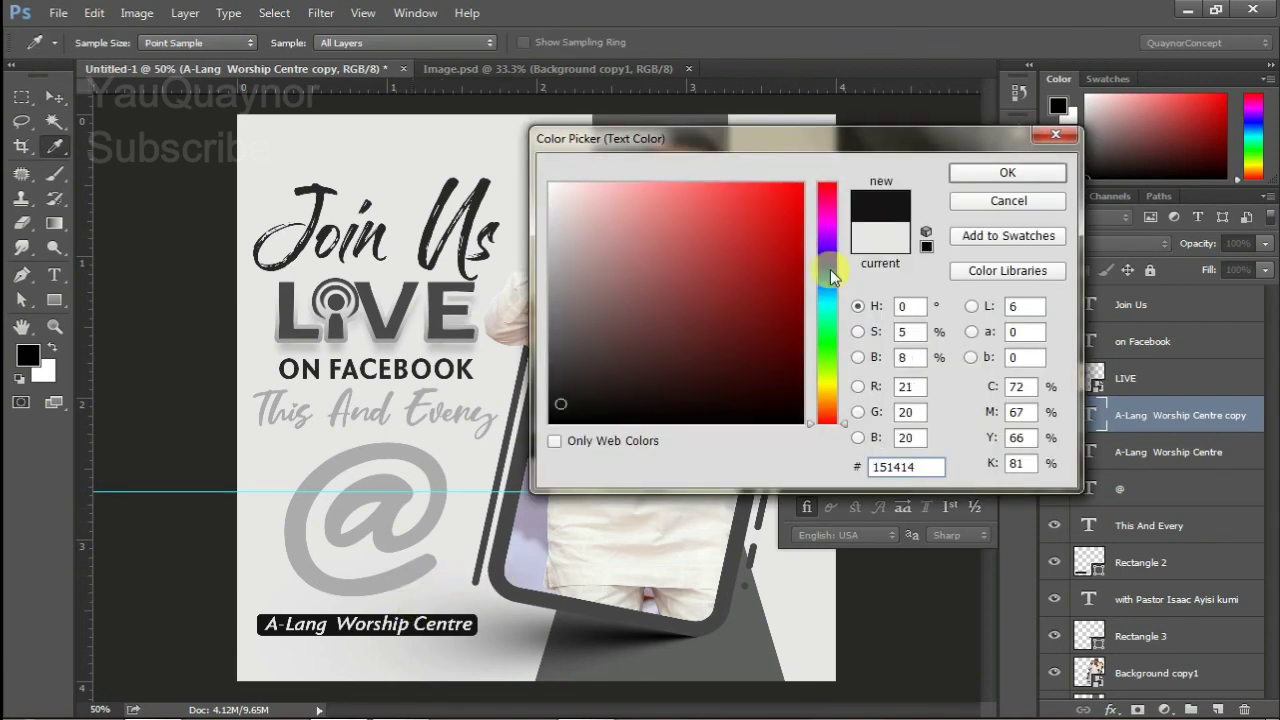
pyautogui.click(986, 174)
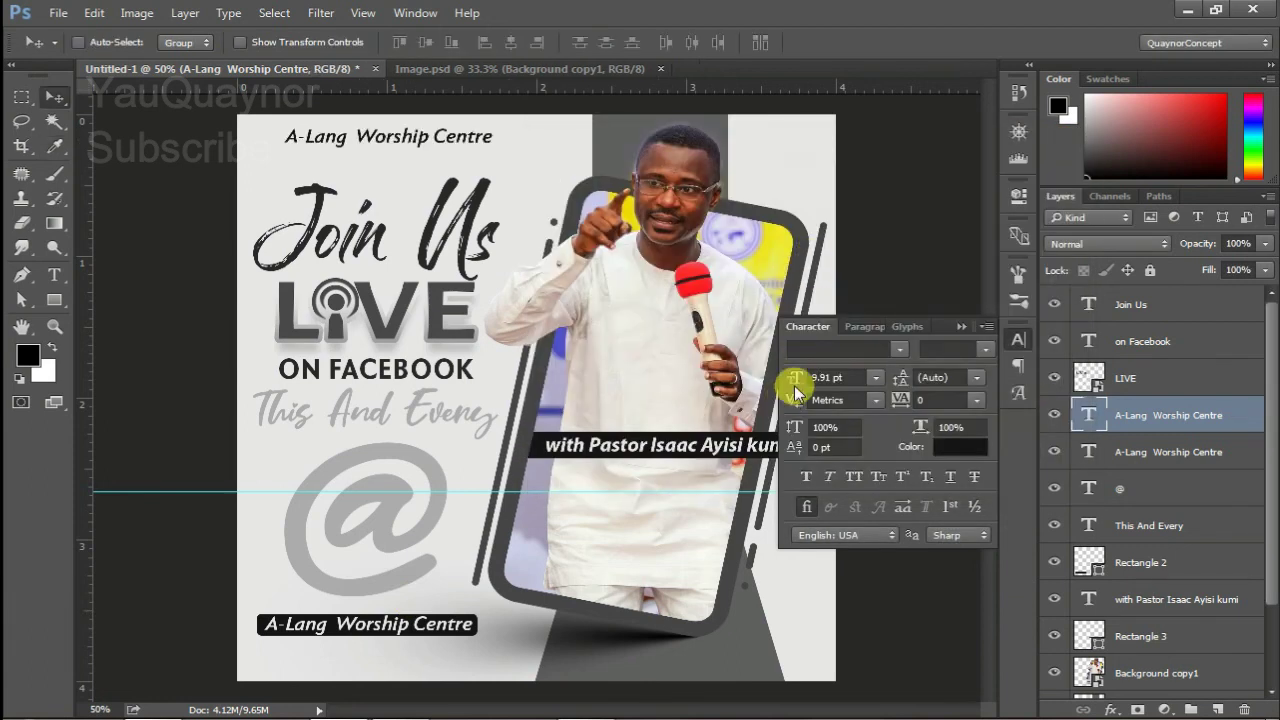
pyautogui.doubleClick(830, 377)
pyautogui.write('8')
pyautogui.press('Return')
# Step: Replace the top label's text with 'Church Of Pentecost'
pyautogui.press('t')
pyautogui.click(331, 138)
pyautogui.hotkey('ctrl', 'a')
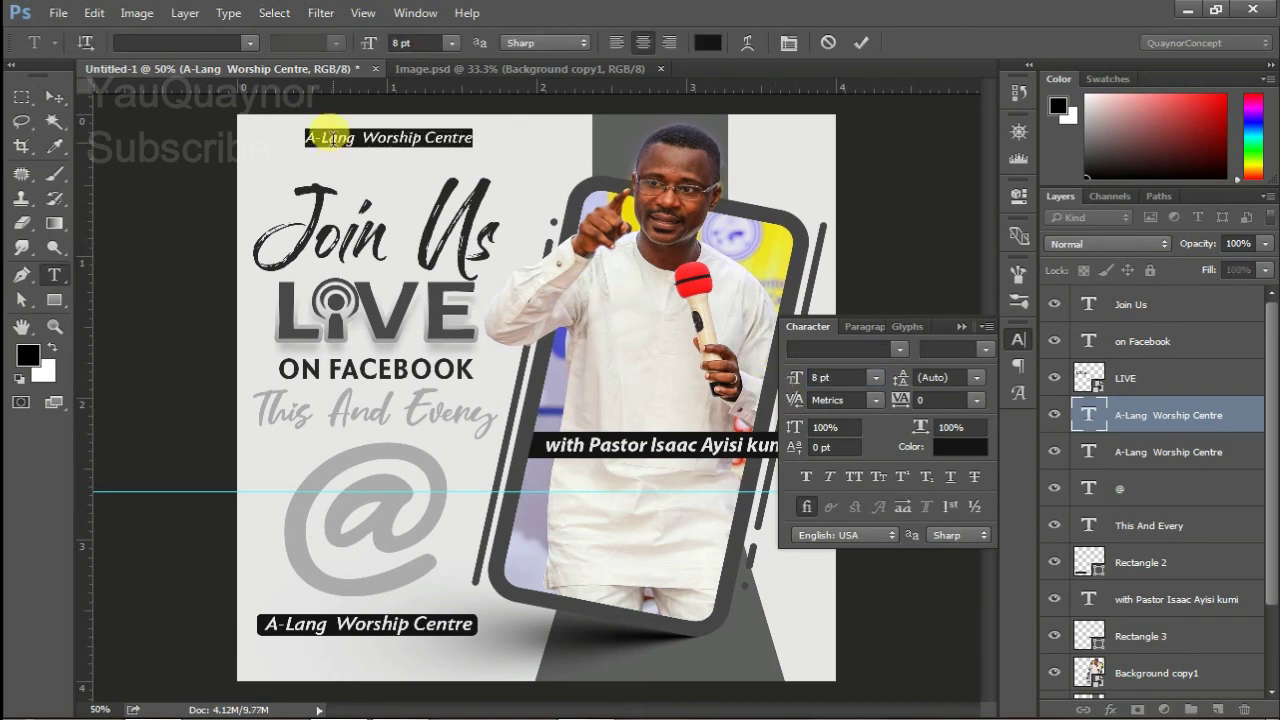
pyautogui.press('BackSpace')
pyautogui.write('Chur')
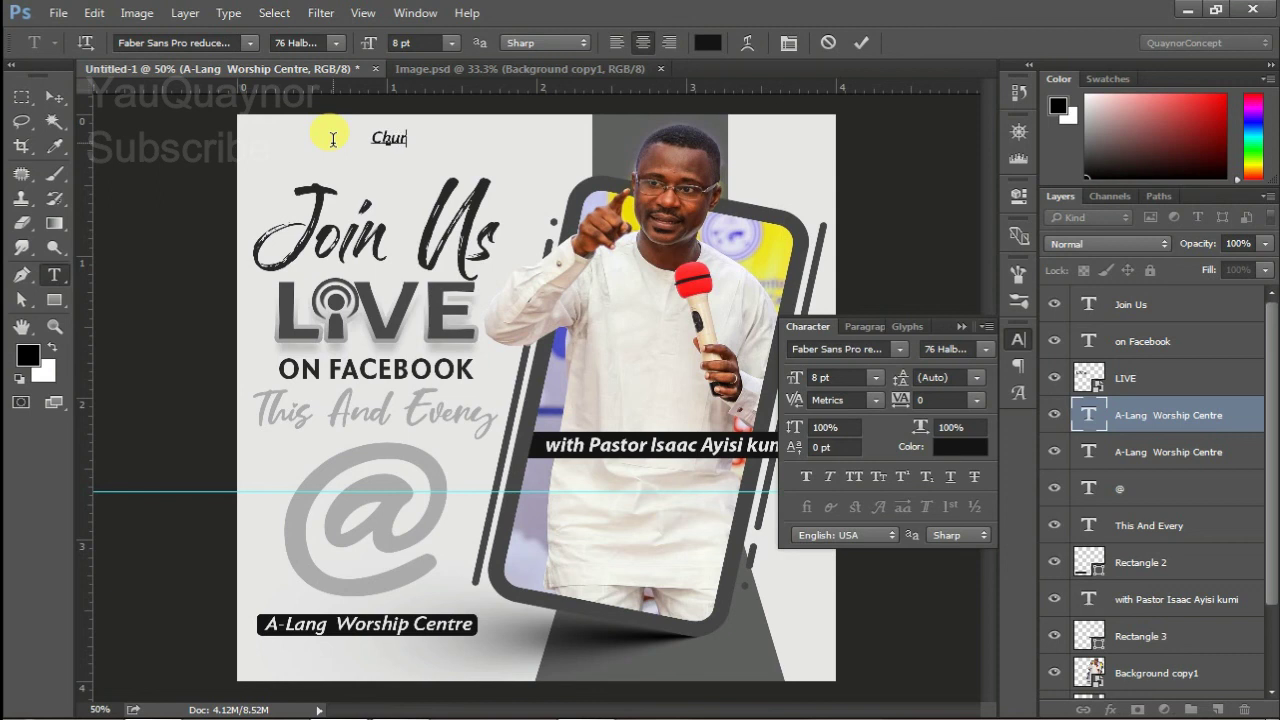
pyautogui.write('ch Of')
pyautogui.write(' F')
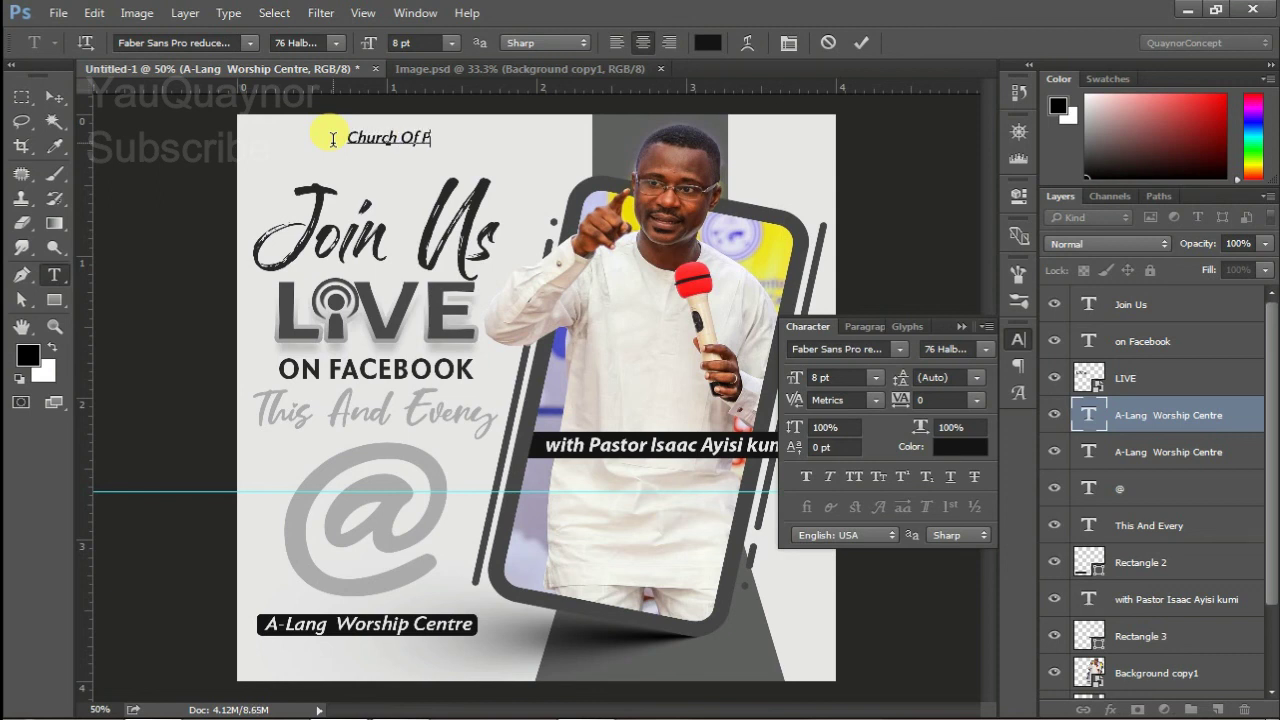
pyautogui.press('BackSpace')
pyautogui.press('BackSpace')
pyautogui.write('t')
pyautogui.press('BackSpace')
pyautogui.write('Pentecost')
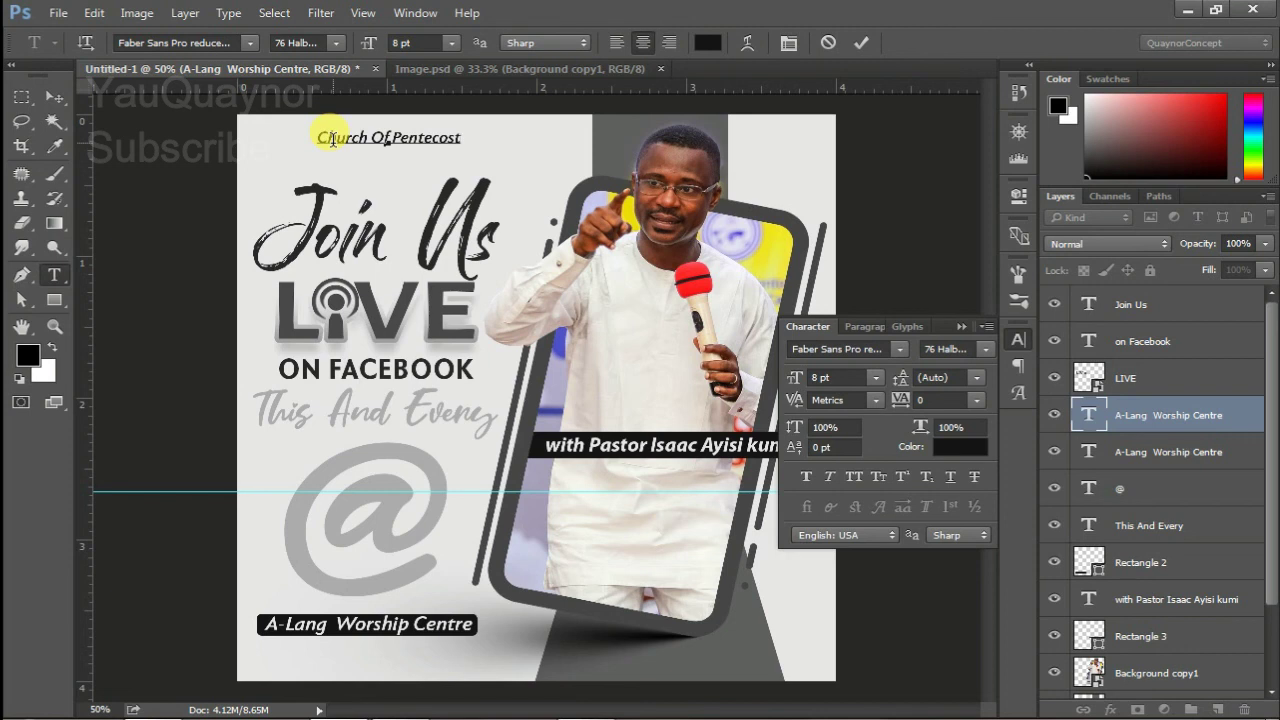
# Step: Retype the heading as 'ALANG WORSHIP CENTRE / ENGLISH ASSEMBLY' and set it to 6 pt
pyautogui.hotkey('ctrl', 'a')
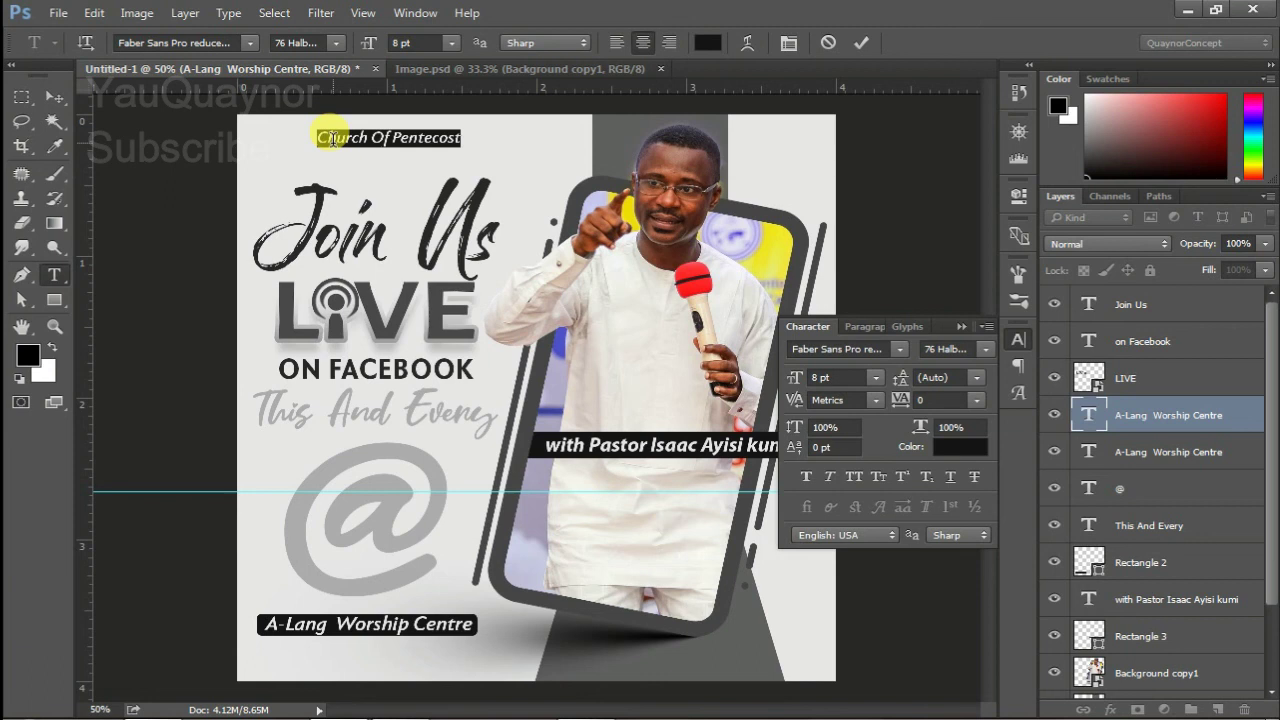
pyautogui.write('ANG')
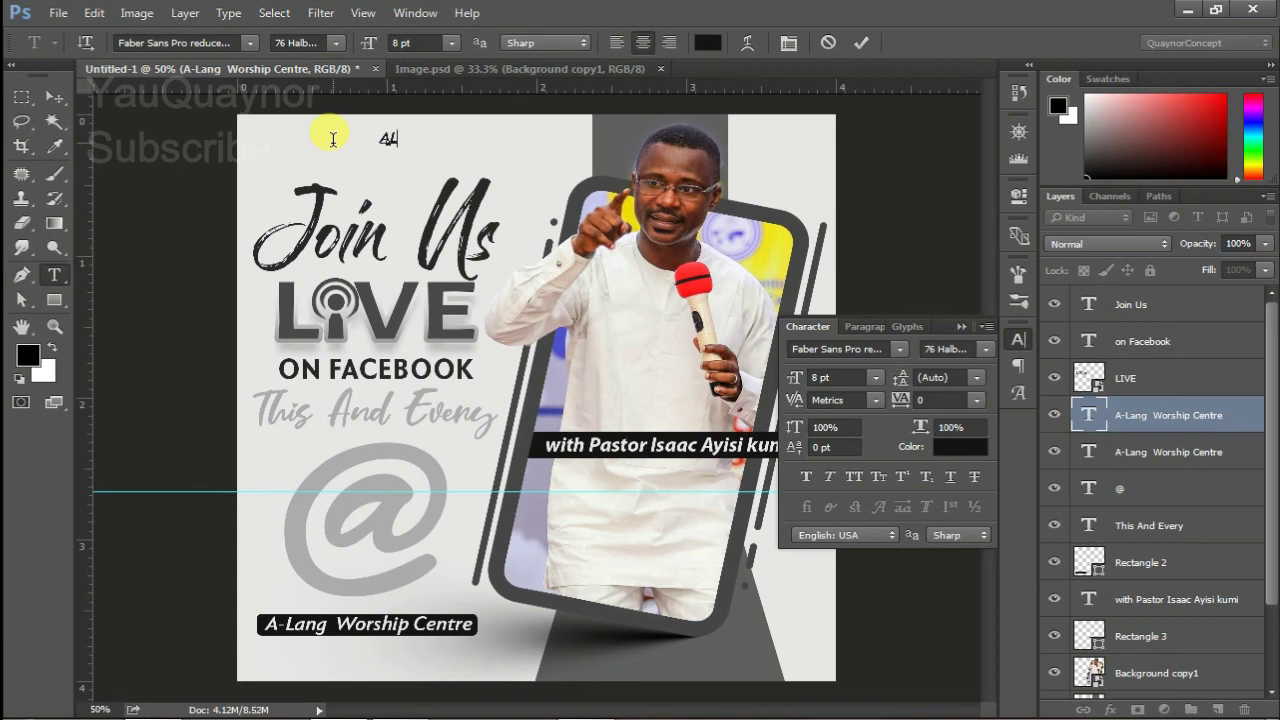
pyautogui.write(' WORSHI')
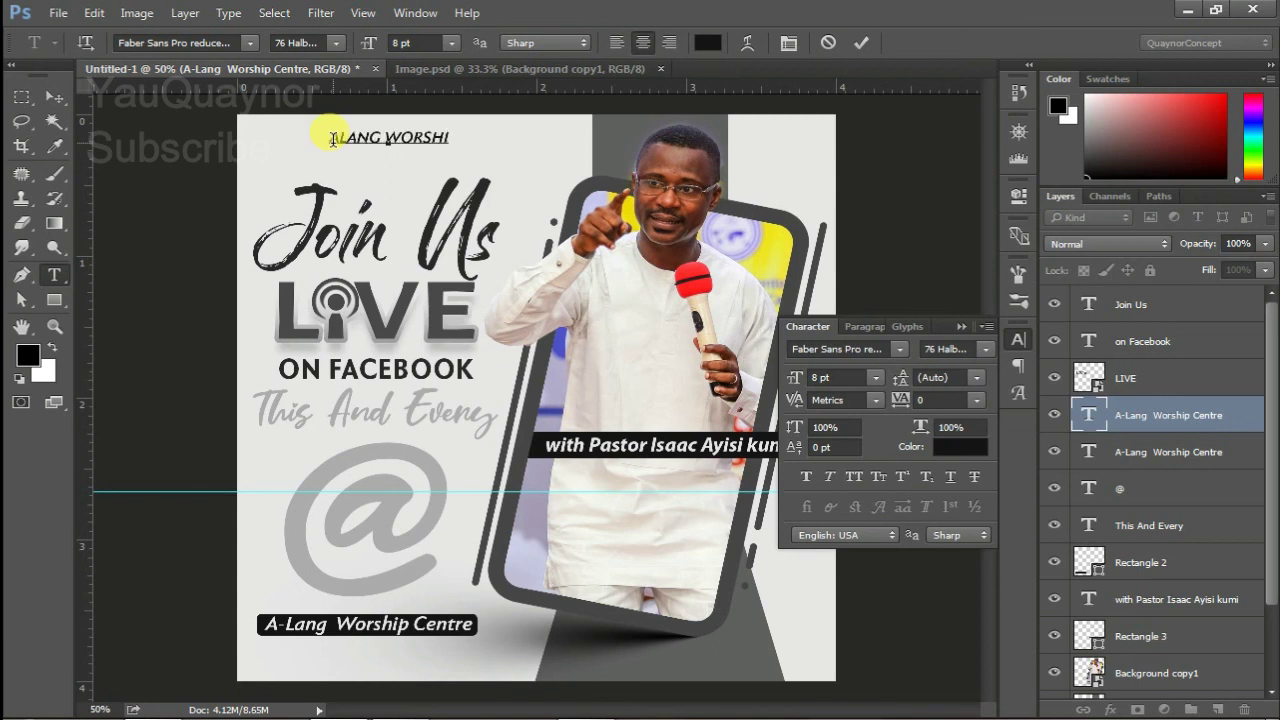
pyautogui.write('P')
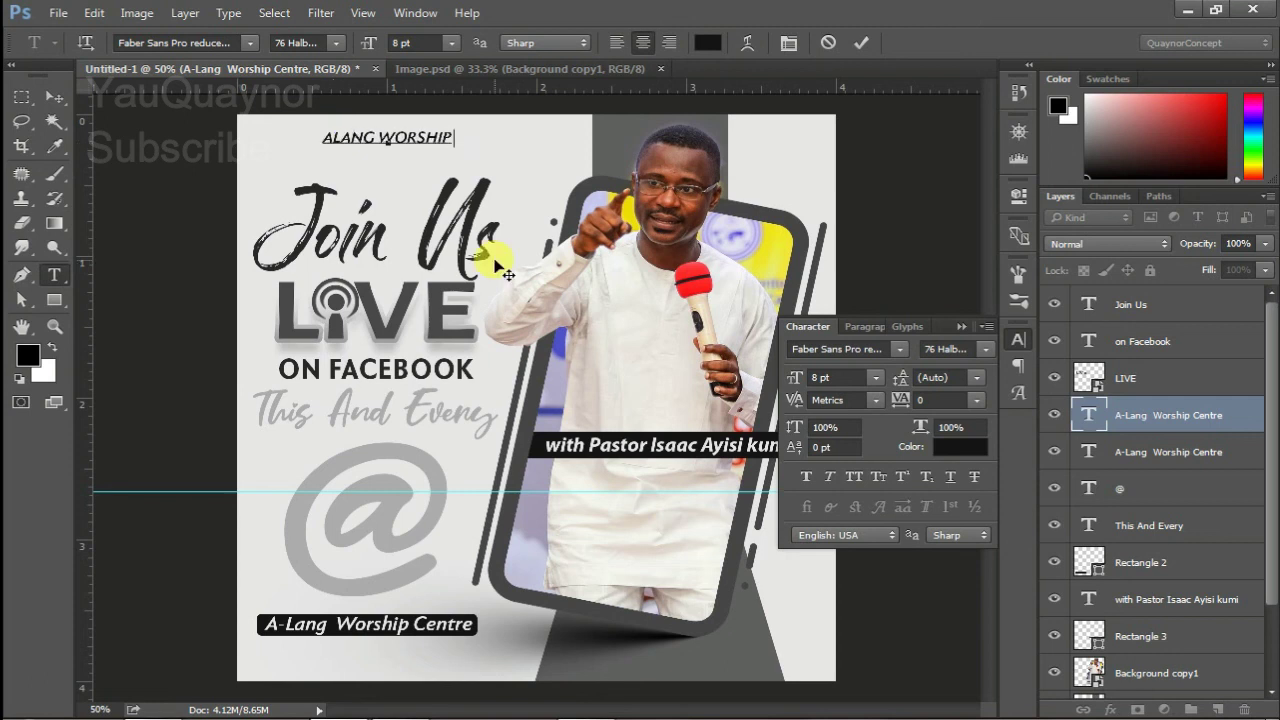
pyautogui.write(' CENTRE EN')
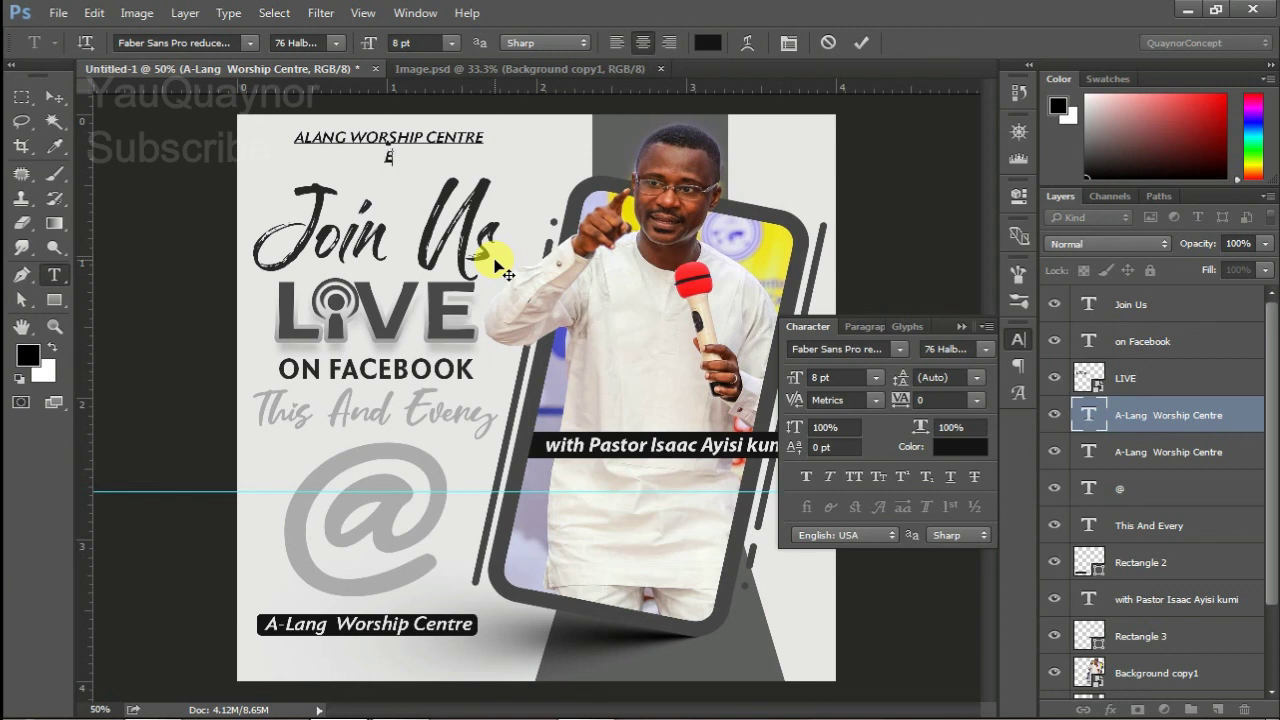
pyautogui.write('GLISH ASSEMBLY')
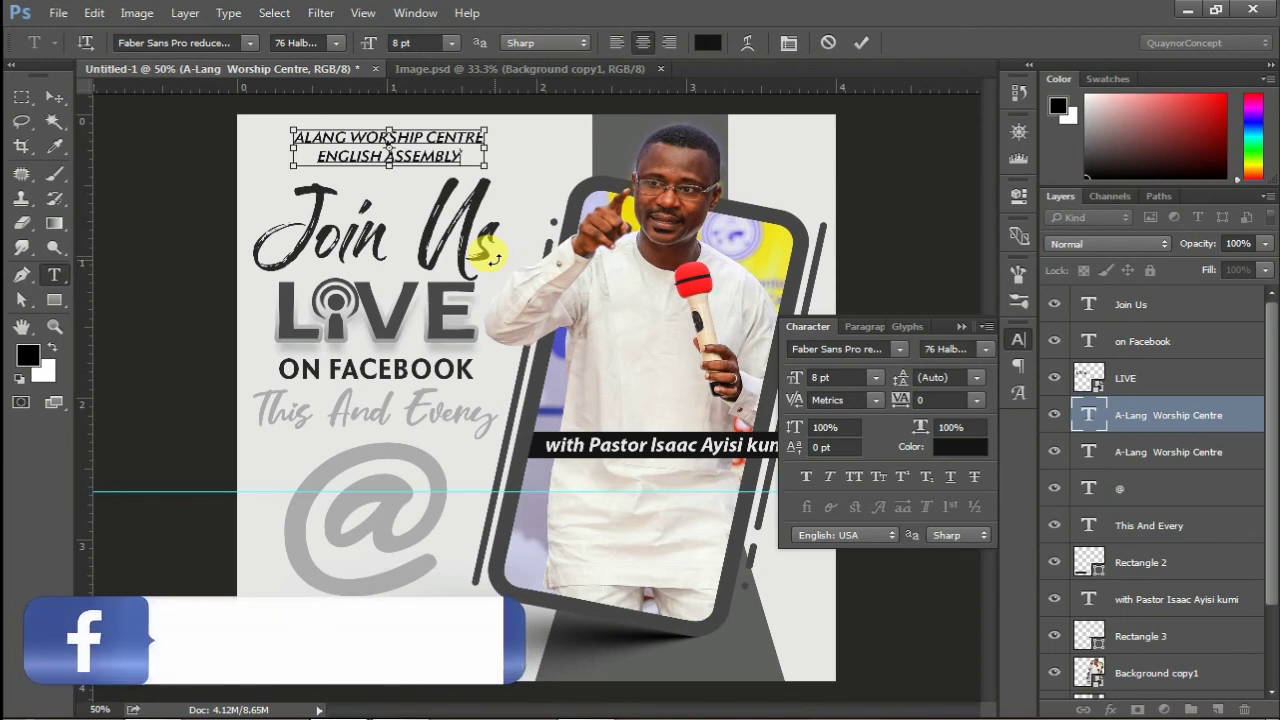
pyautogui.hotkey('ctrl', 'a')
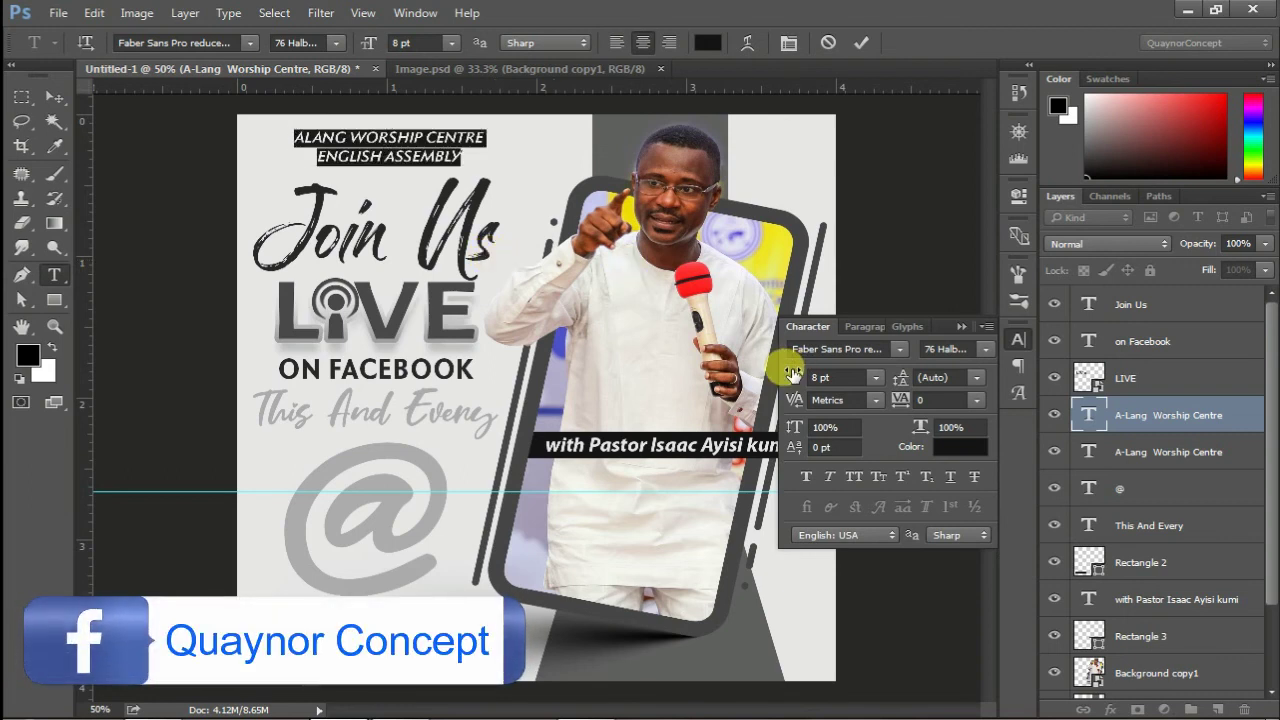
pyautogui.click(796, 377)
pyautogui.write('6')
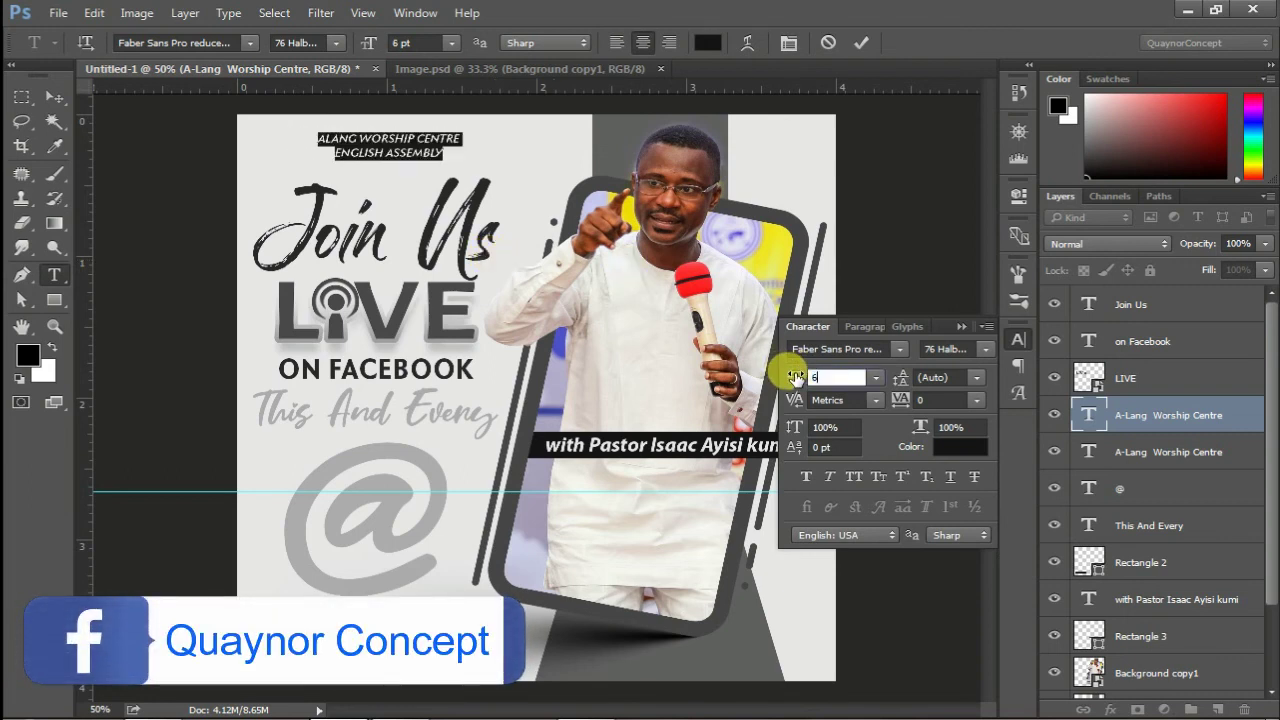
pyautogui.press('Return')
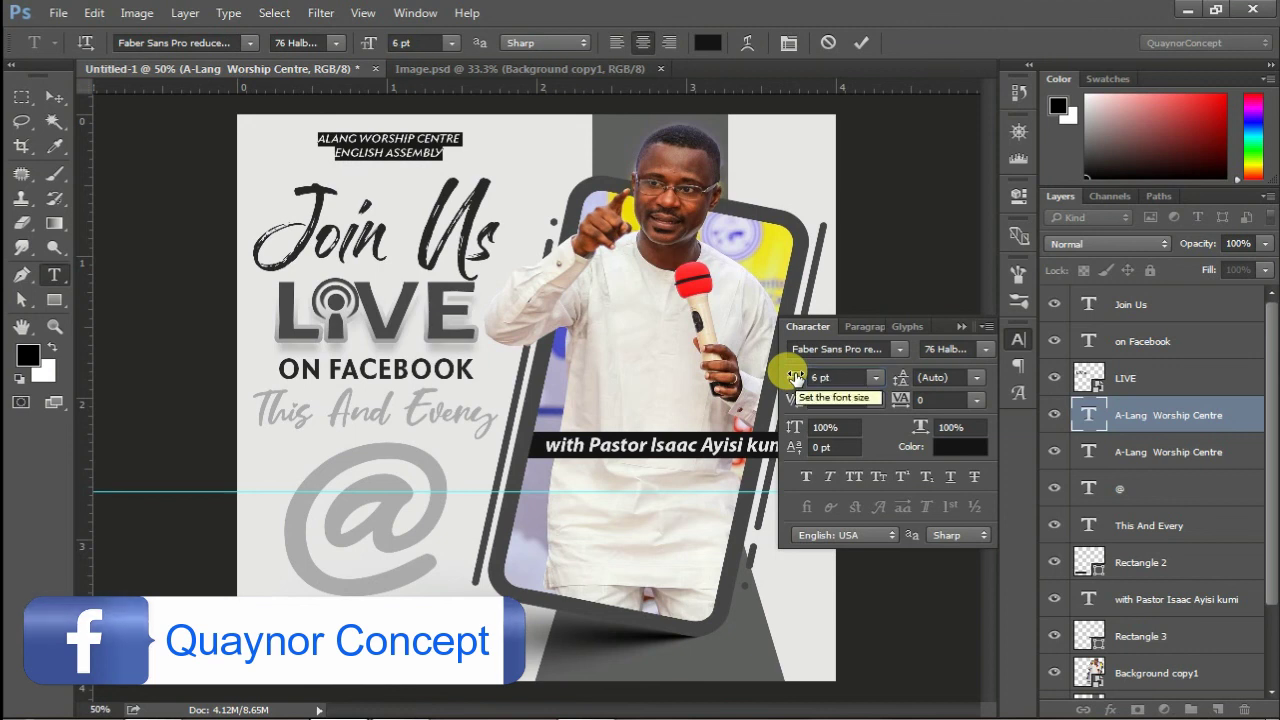
pyautogui.click(861, 40)
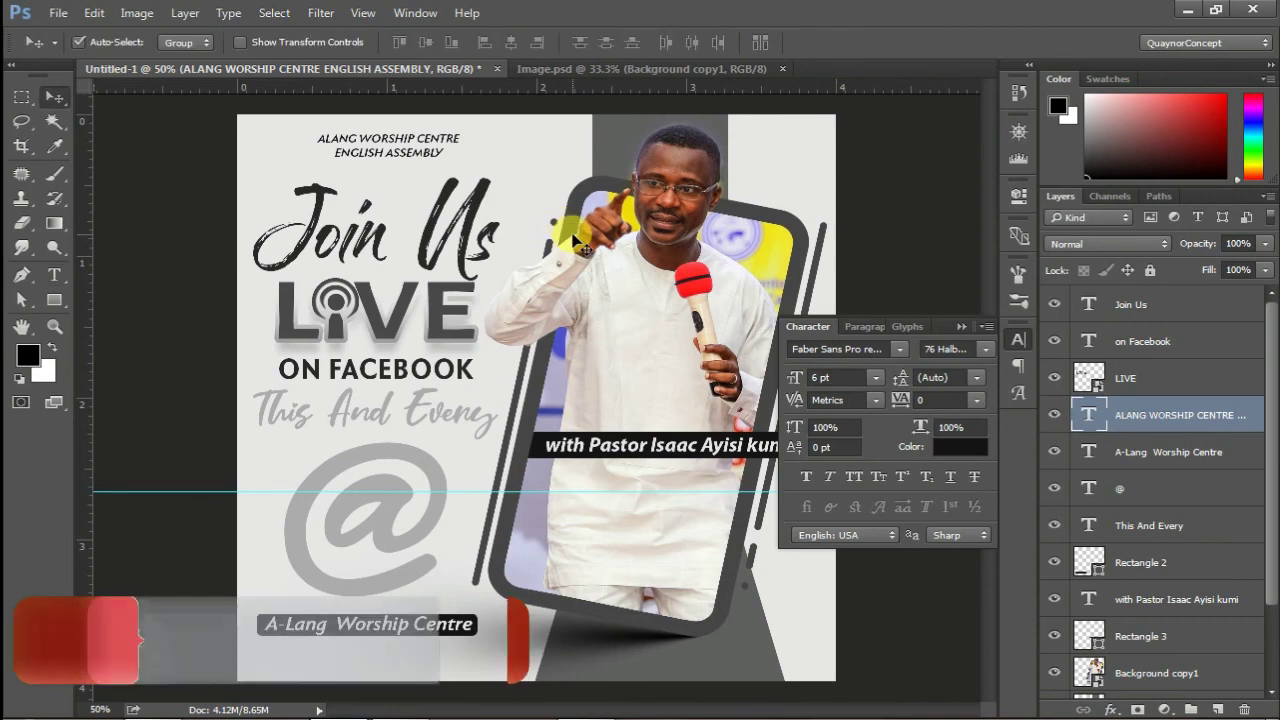
# Step: Scale the church-name heading up slightly
pyautogui.hotkey('ctrl', 't')
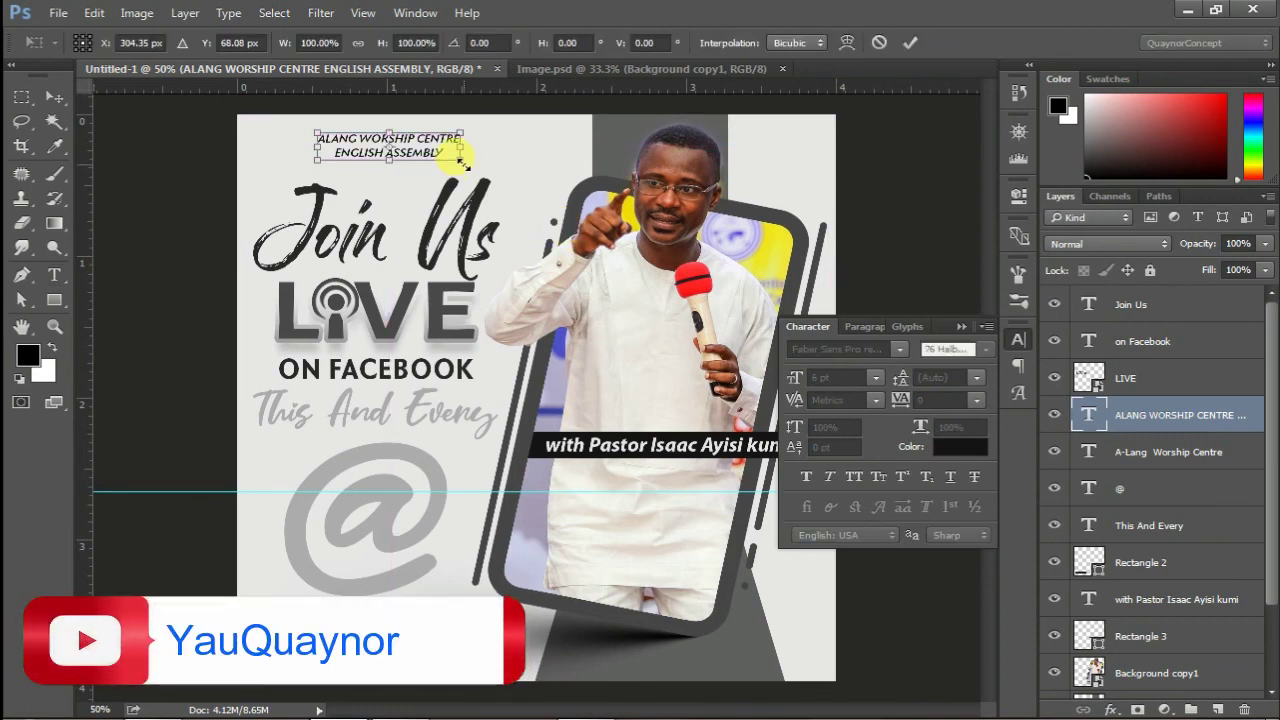
pyautogui.moveTo(462, 162); pyautogui.dragTo(474, 170)
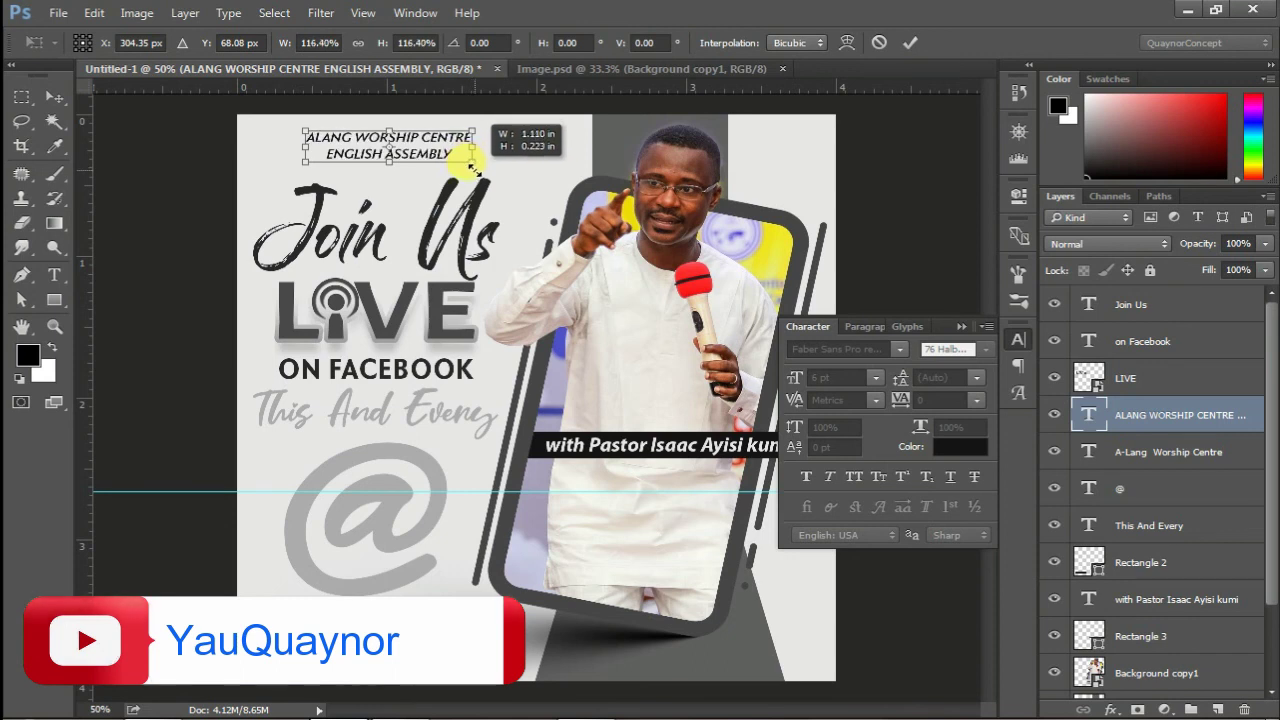
pyautogui.press('Return')
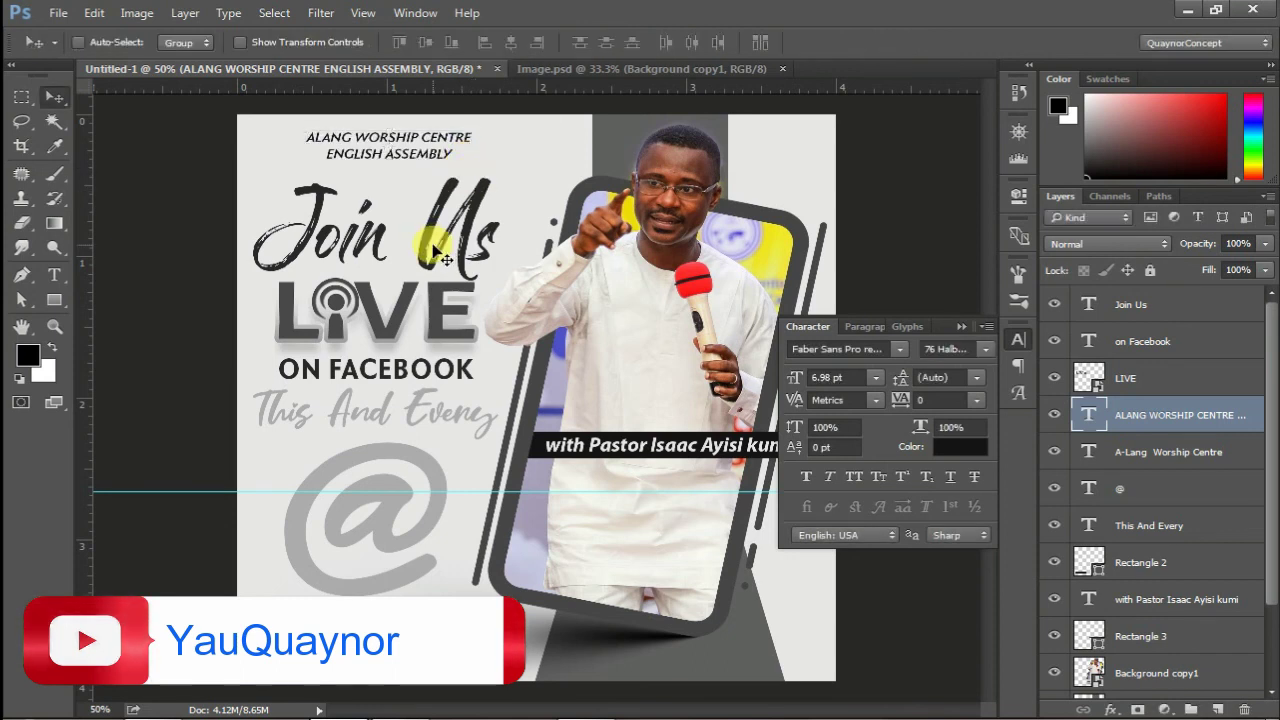
# Step: Move the Join Us, LIVE, ON FACEBOOK and This And Every headings lower with Shift+Down nudges
pyautogui.click(436, 255)
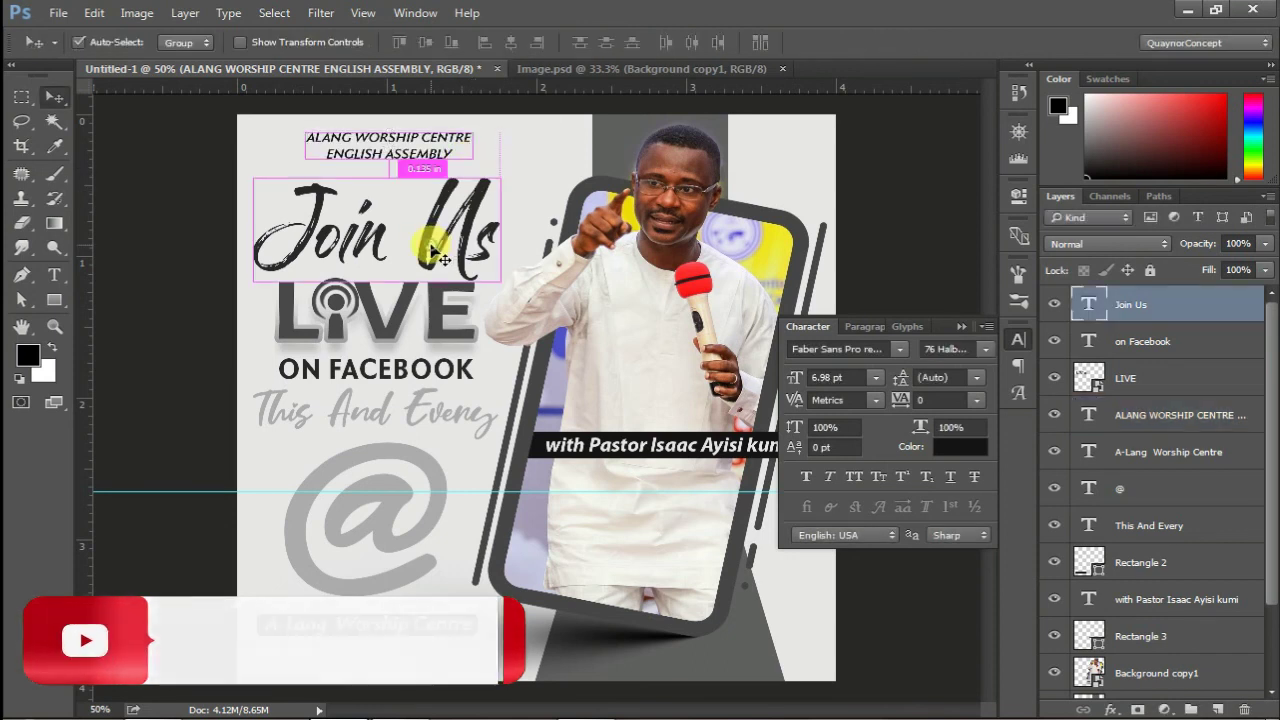
pyautogui.keyDown('shift'); pyautogui.click(428, 303); pyautogui.keyUp('shift')
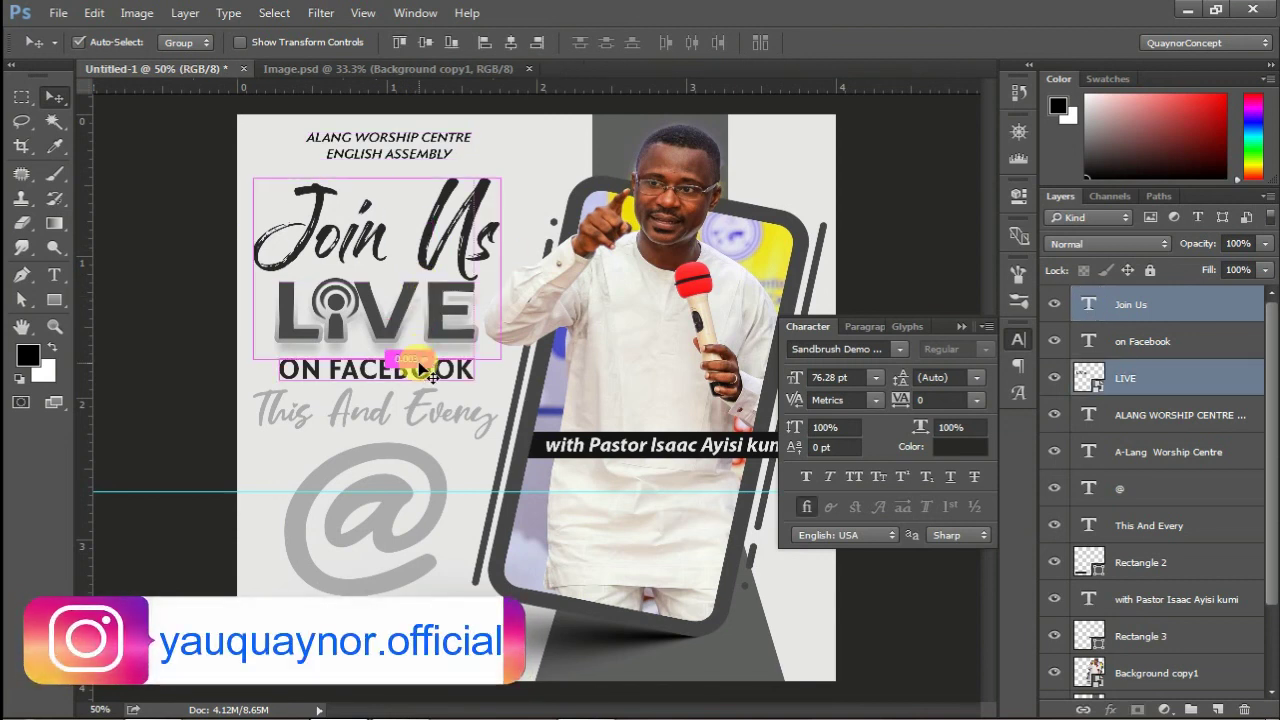
pyautogui.keyDown('shift'); pyautogui.click(428, 370); pyautogui.keyUp('shift')
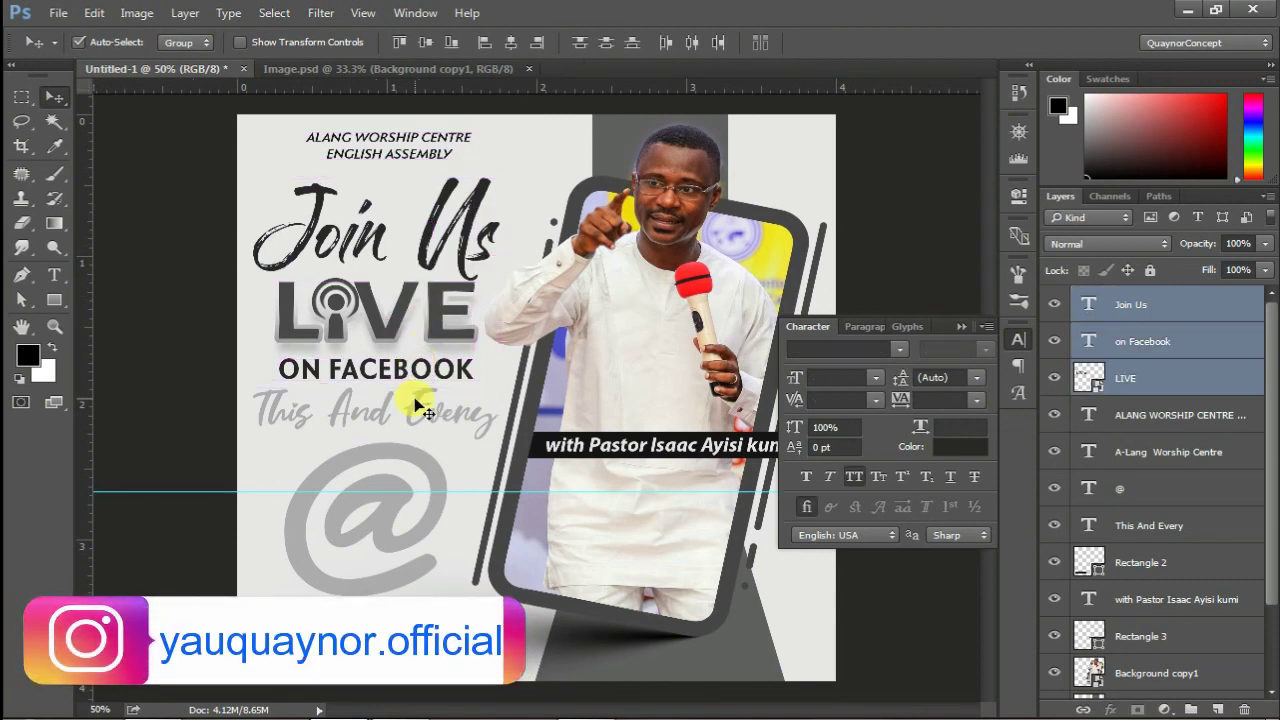
pyautogui.keyDown('shift'); pyautogui.click(418, 405); pyautogui.keyUp('shift')
pyautogui.hotkey('shift', 'Down')
pyautogui.hotkey('shift', 'Down')
pyautogui.hotkey('shift', 'Down')
pyautogui.hotkey('shift', 'Down')
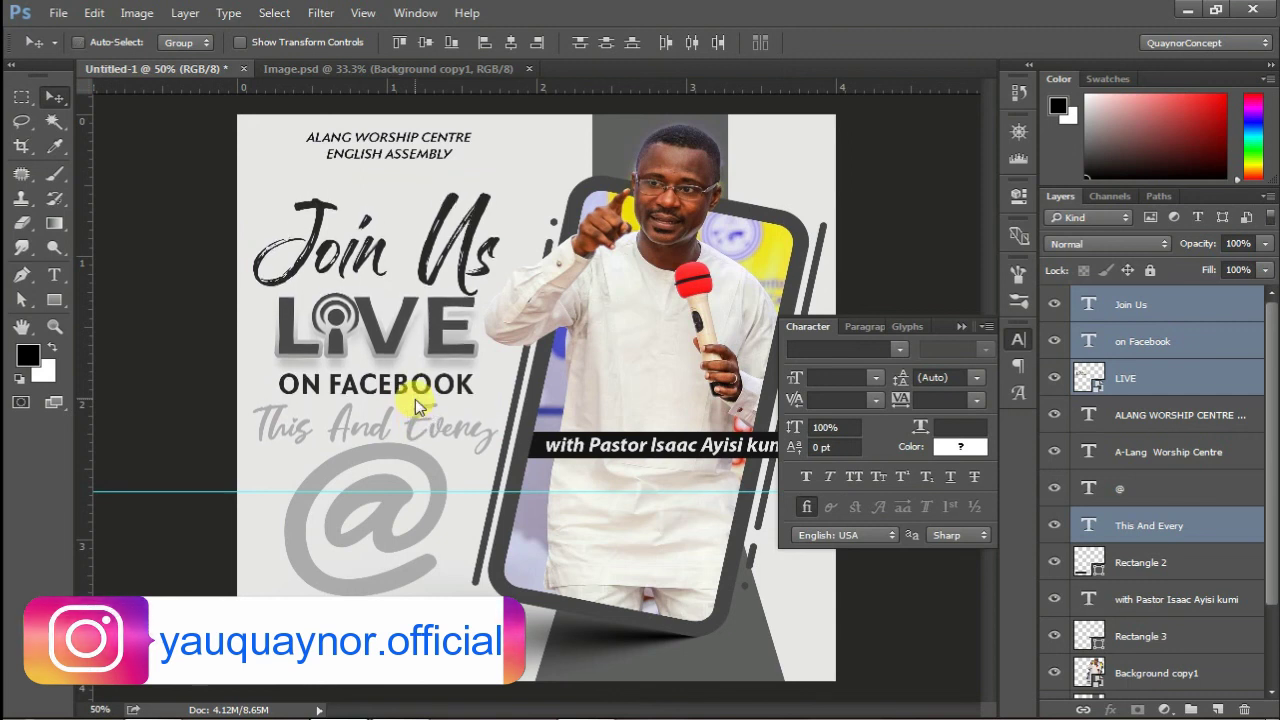
pyautogui.hotkey('shift', 'Down')
pyautogui.hotkey('shift', 'Down')
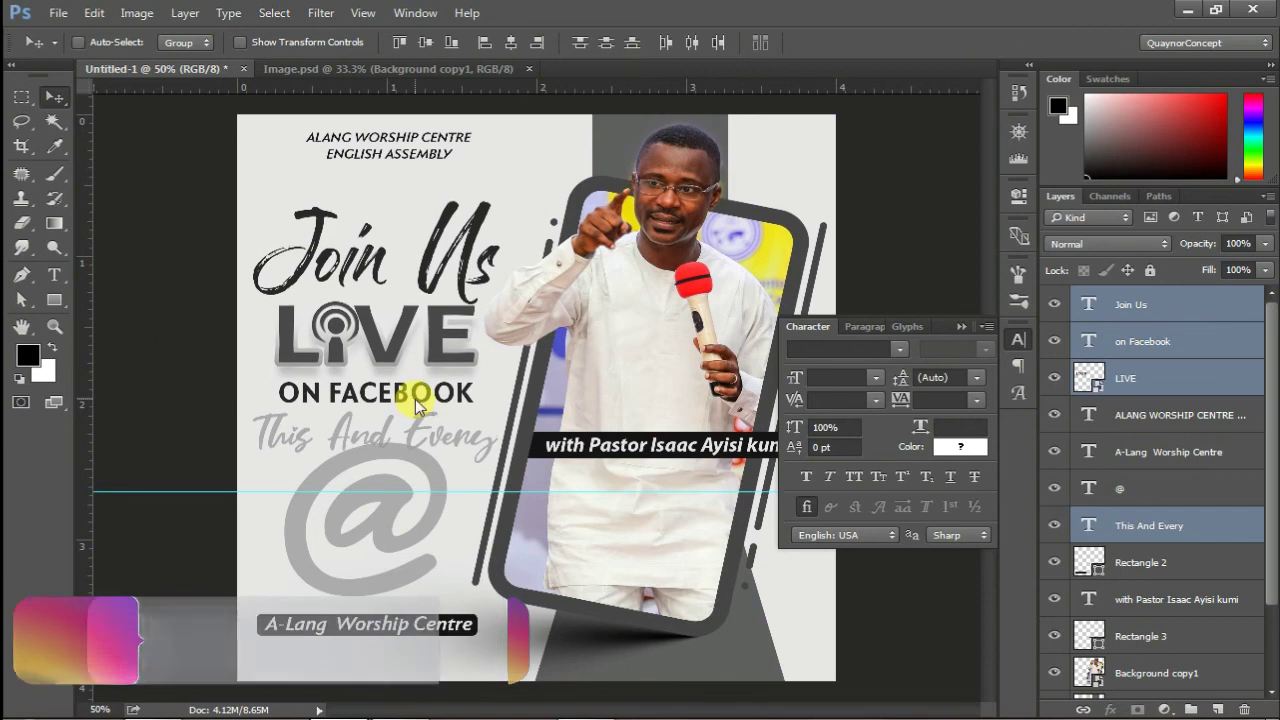
pyautogui.keyDown('ctrl'); pyautogui.click(397, 514); pyautogui.keyUp('ctrl')
pyautogui.hotkey('shift', 'Down')
pyautogui.hotkey('shift', 'Down')
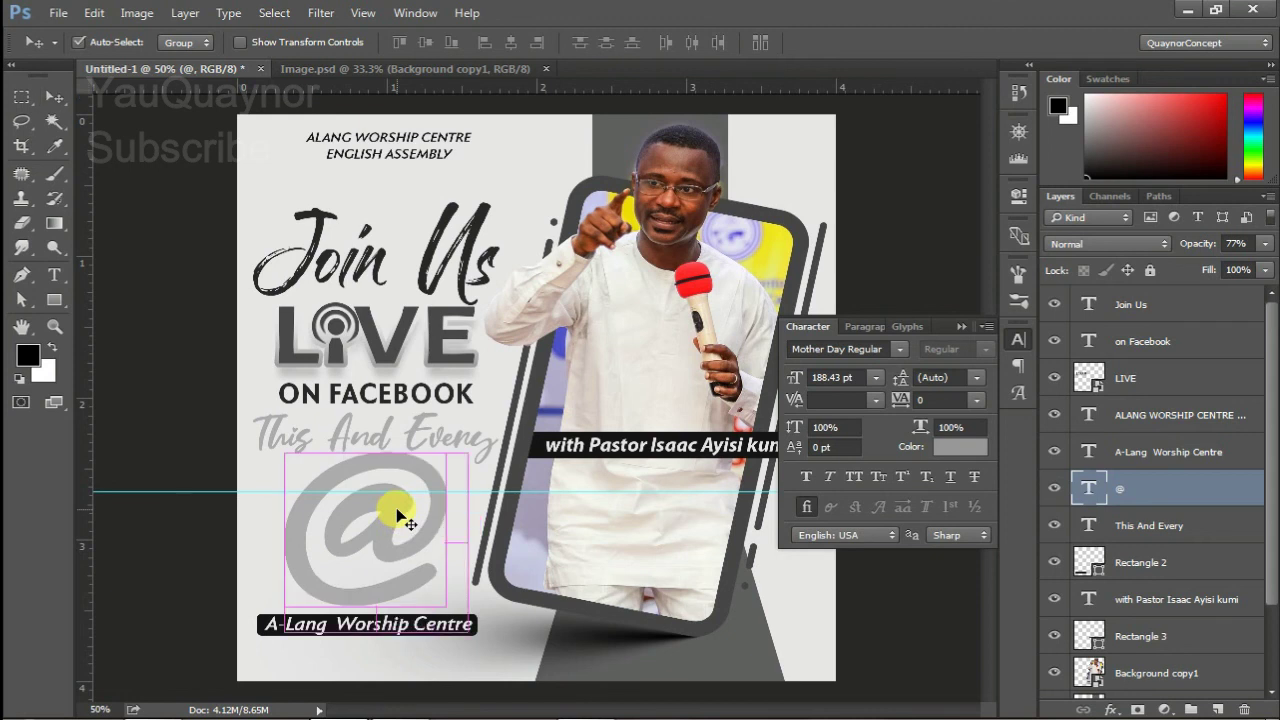
# Step: Shrink the @ symbol to about 95% and reposition it, then move the church-name heading right and down
pyautogui.hotkey('ctrl', 't')
pyautogui.moveTo(469, 315); pyautogui.dragTo(461, 338)
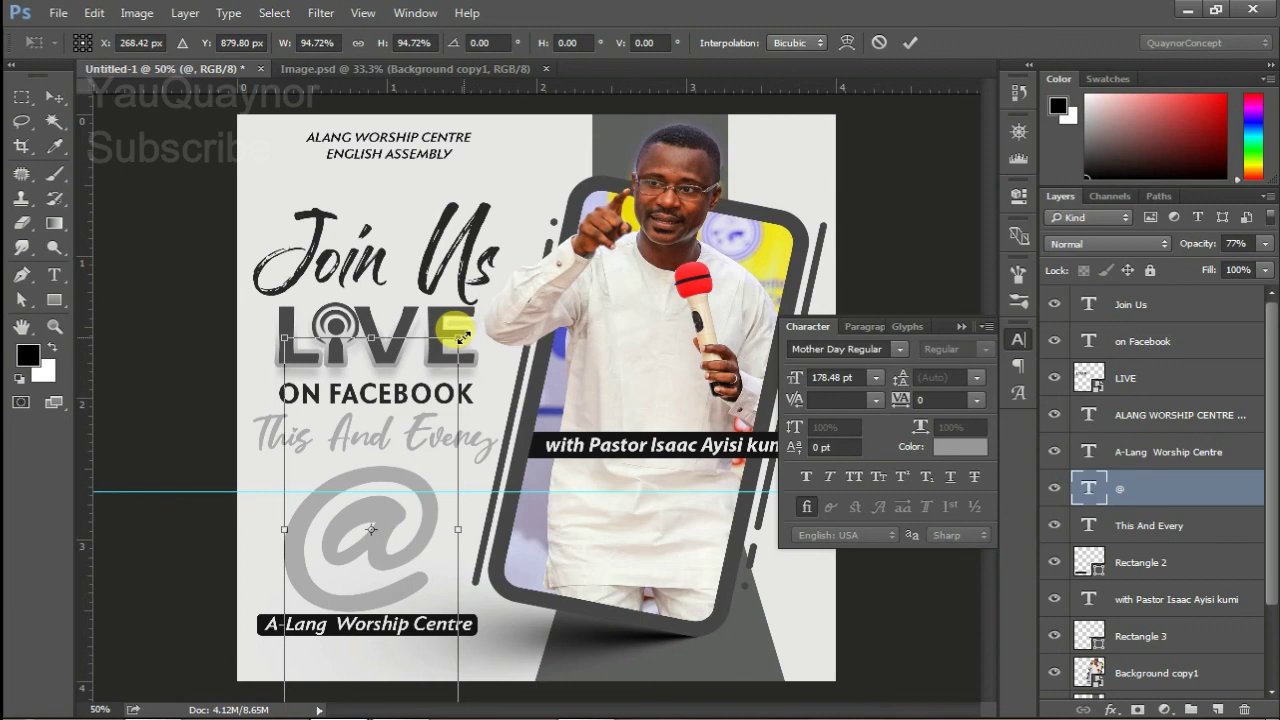
pyautogui.press('Return')
pyautogui.press('Up')
pyautogui.press('Up')
pyautogui.press('Up')
pyautogui.press('Up')
pyautogui.press('Up')
pyautogui.press('Right')
pyautogui.press('Right')
pyautogui.press('Right')
pyautogui.press('Right')
pyautogui.press('Right')
pyautogui.press('Right')
pyautogui.press('Down')
pyautogui.press('Down')
pyautogui.press('Down')
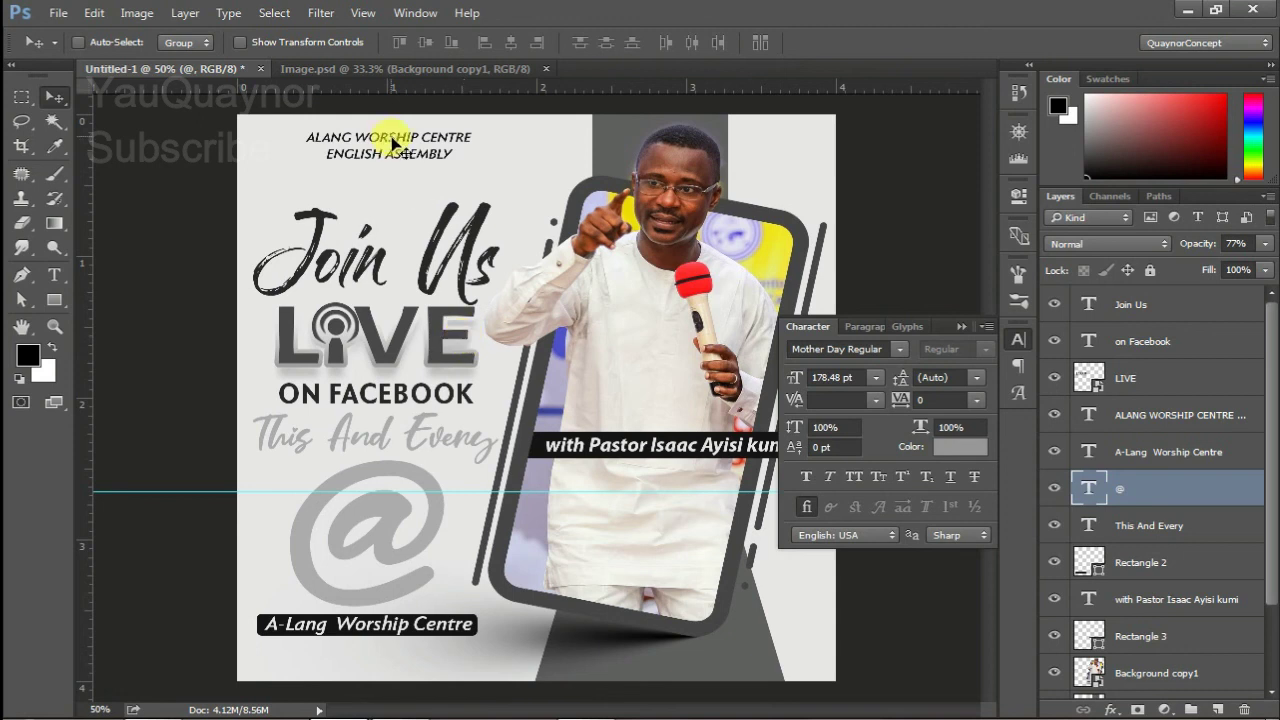
pyautogui.keyDown('ctrl'); pyautogui.click(393, 144); pyautogui.keyUp('ctrl')
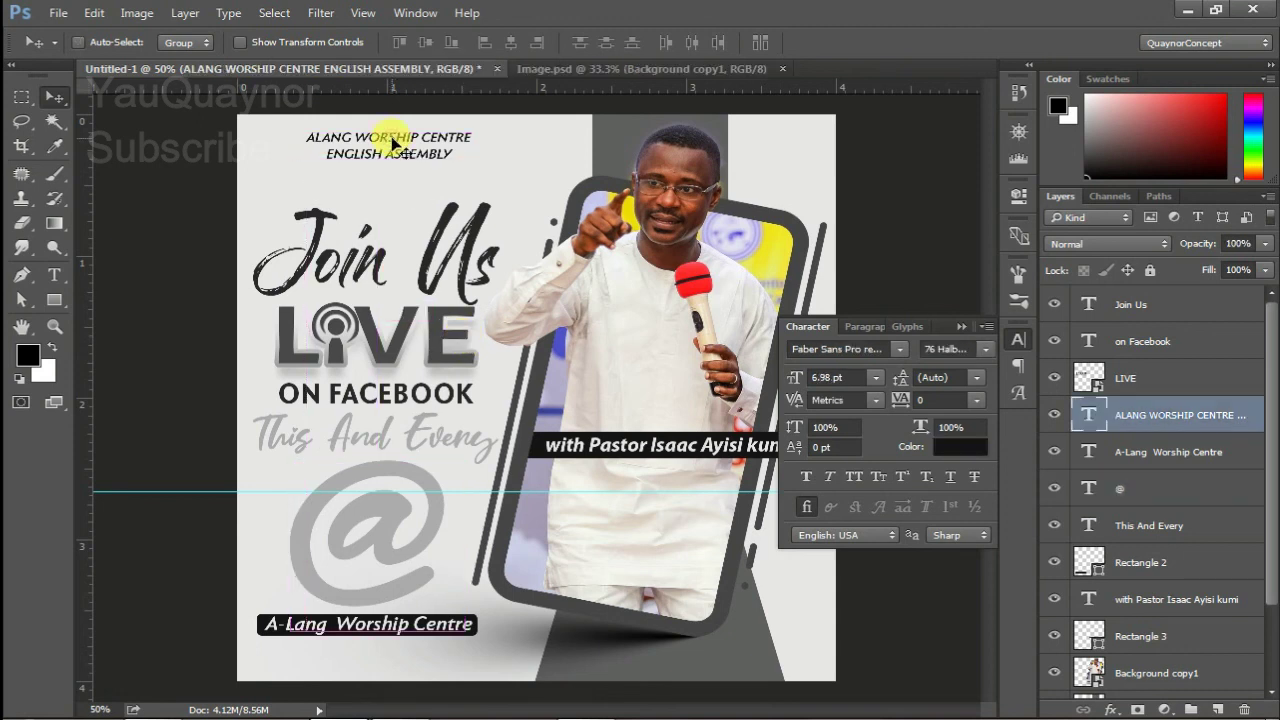
pyautogui.moveTo(393, 144); pyautogui.dragTo(407, 155)
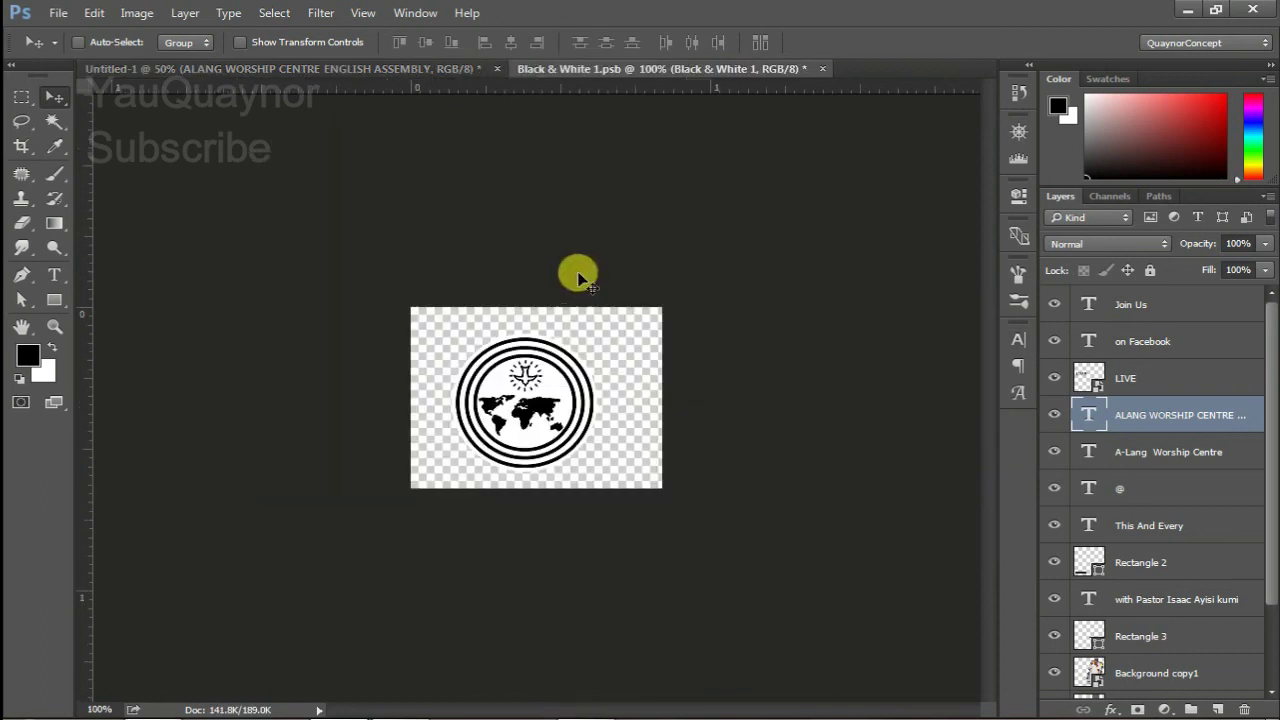
# Step: Drag the globe logo from Black & White 1.psb to the top-left, scale it to about 55%, and nudge it right
pyautogui.moveTo(557, 357)
pyautogui.mouseDown()
pyautogui.moveTo(455, 265)
pyautogui.moveTo(380, 66)
pyautogui.moveTo(400, 214)
pyautogui.moveTo(300, 140)
pyautogui.mouseUp()
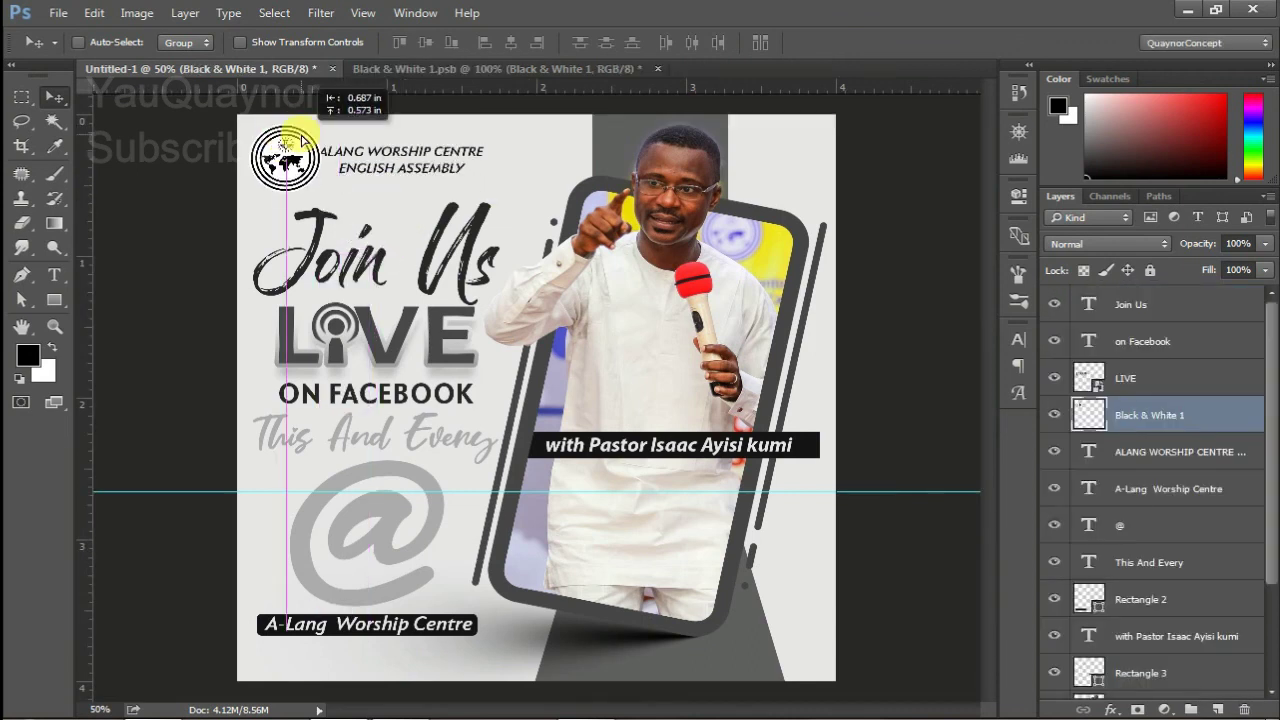
pyautogui.hotkey('ctrl', 't')
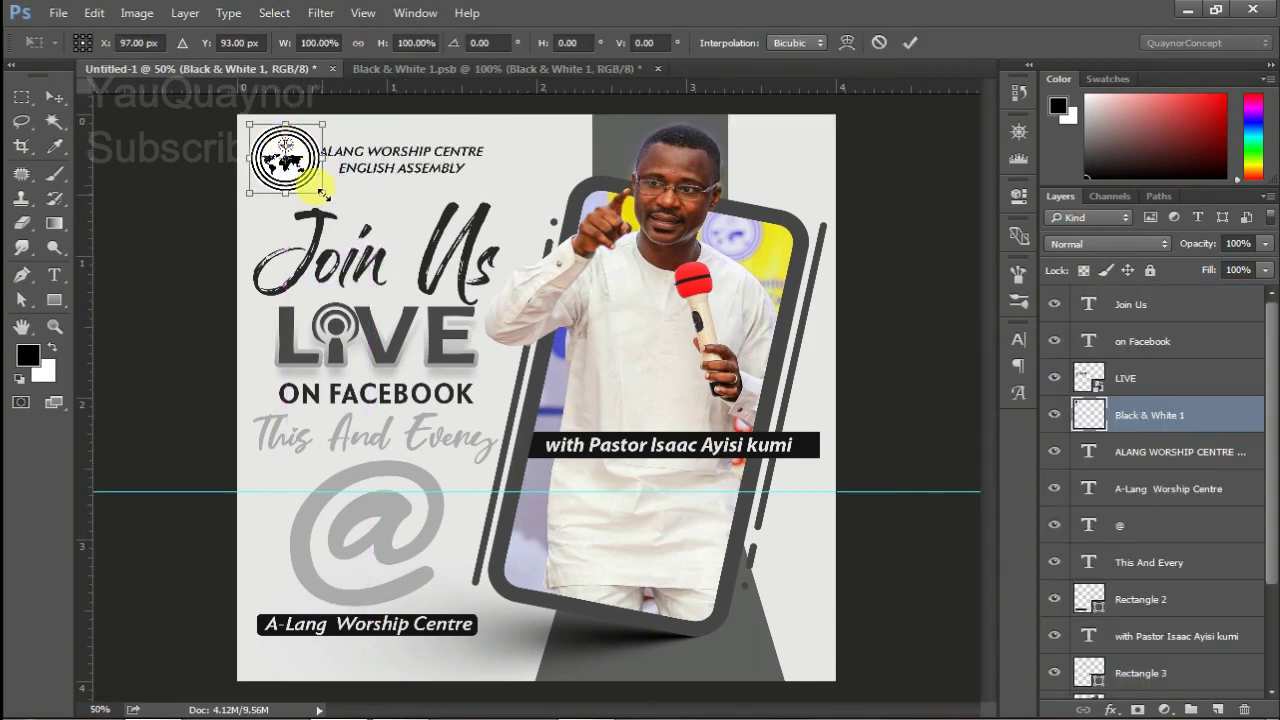
pyautogui.moveTo(323, 193); pyautogui.dragTo(303, 181)
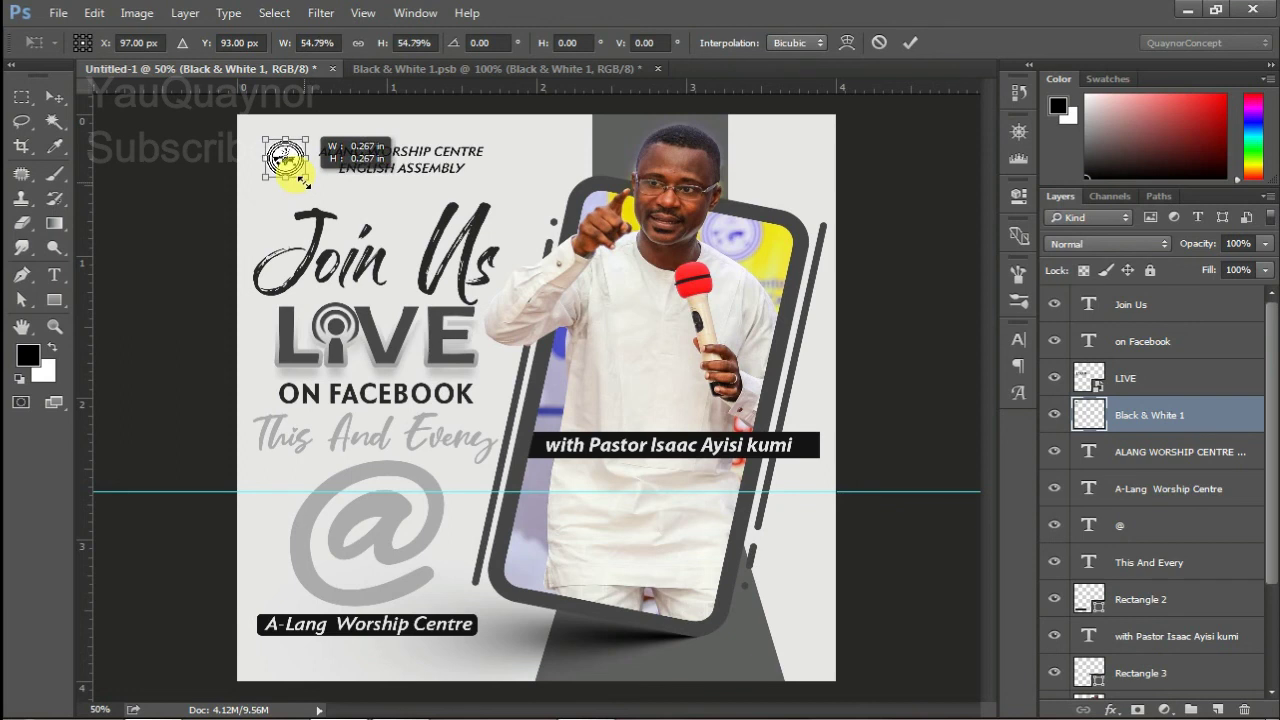
pyautogui.press('Return')
pyautogui.press('Right')
pyautogui.press('Right')
pyautogui.press('Right')
pyautogui.press('Right')
pyautogui.press('Right')
pyautogui.press('Right')
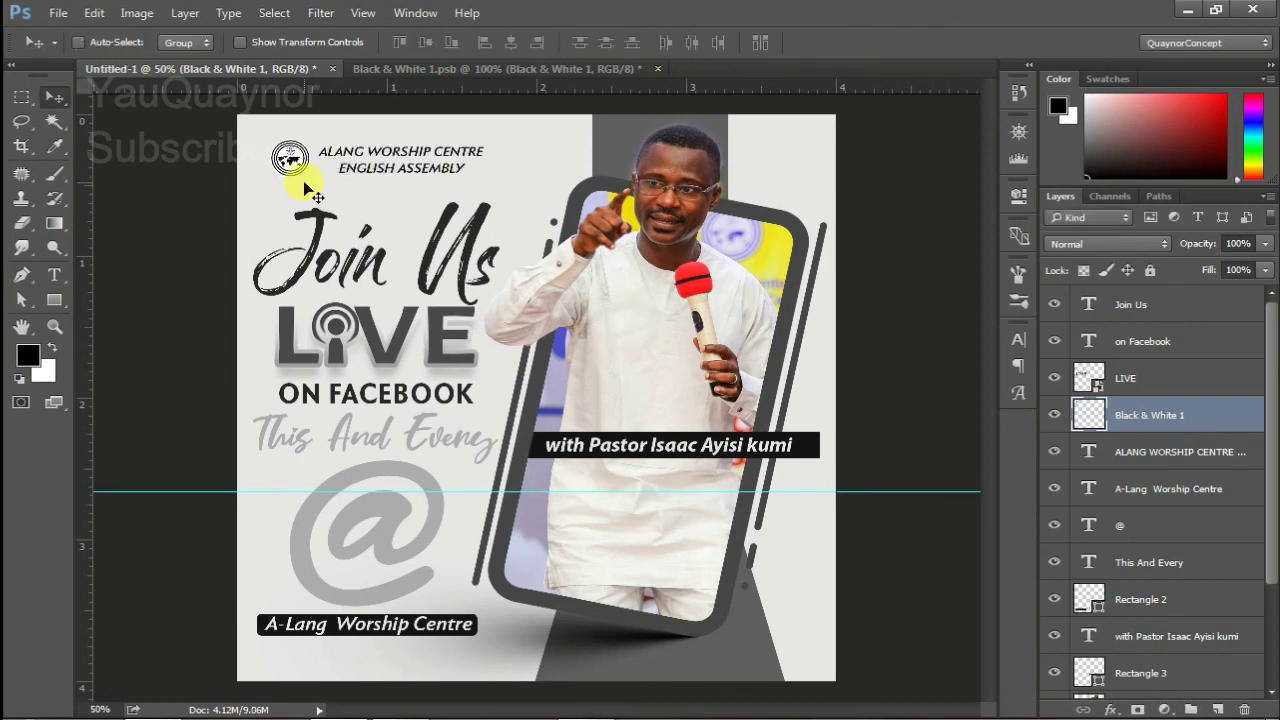